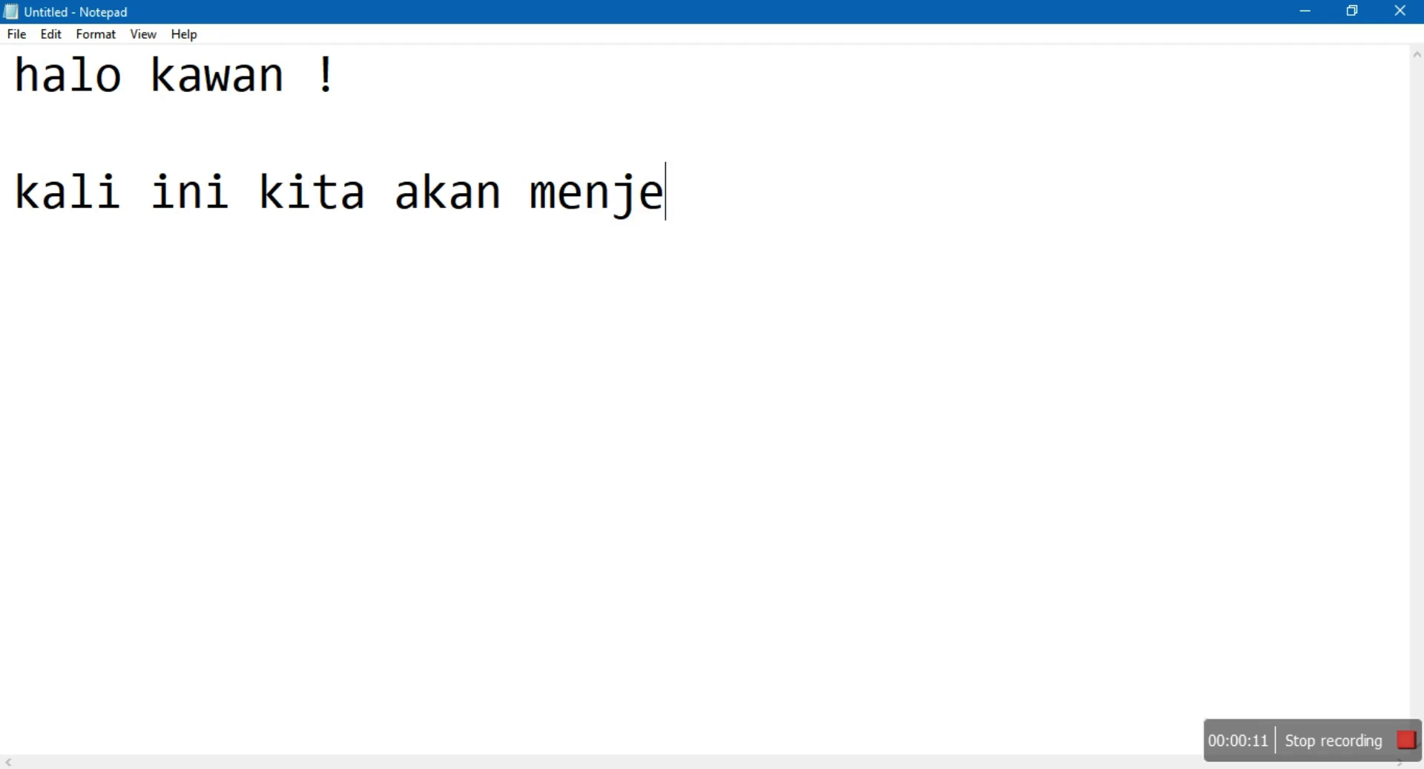
# Complete the introduction sentence as "kali ini kita akan menjelaskan tutorial cara membuat", continued on a new line with "simpel VLAN"
pyautogui.write('t')
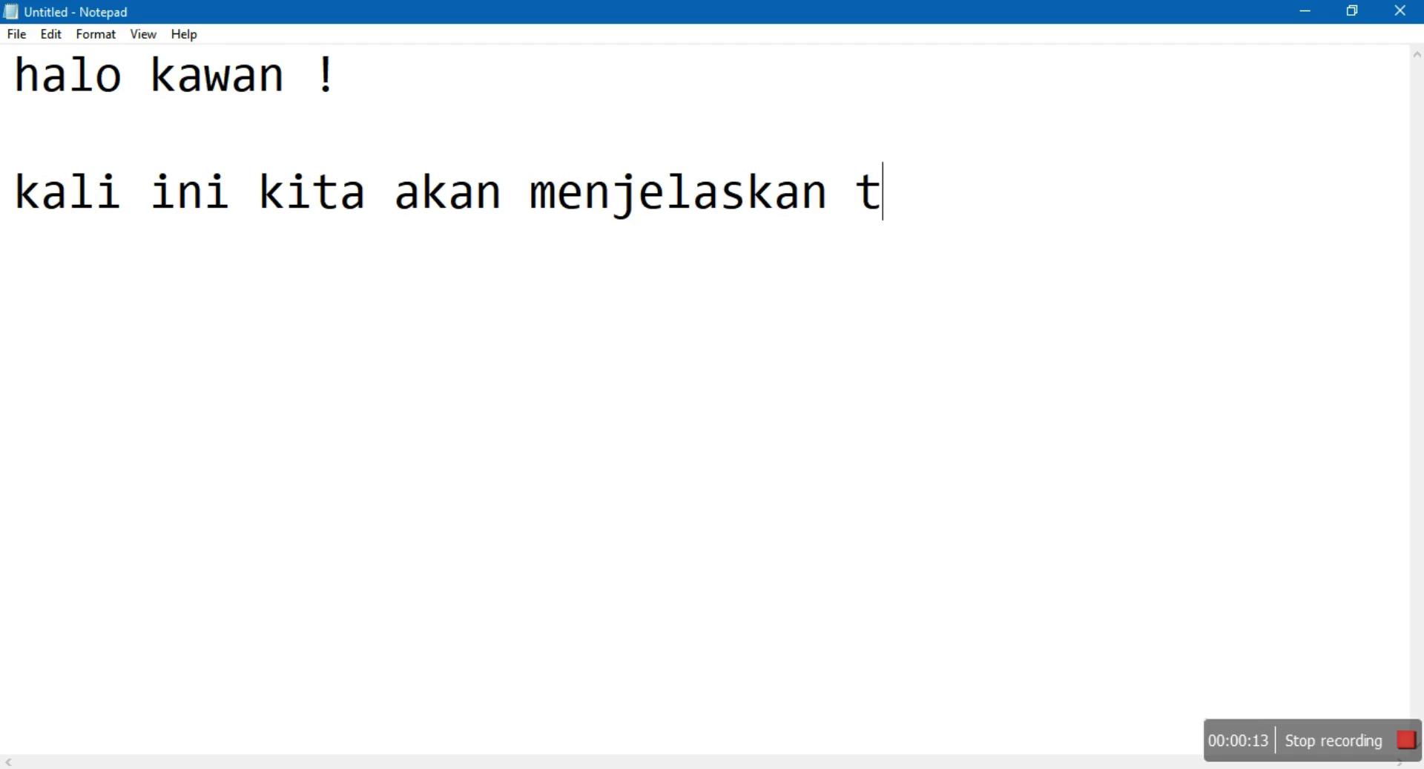
pyautogui.write('utorial cara ')
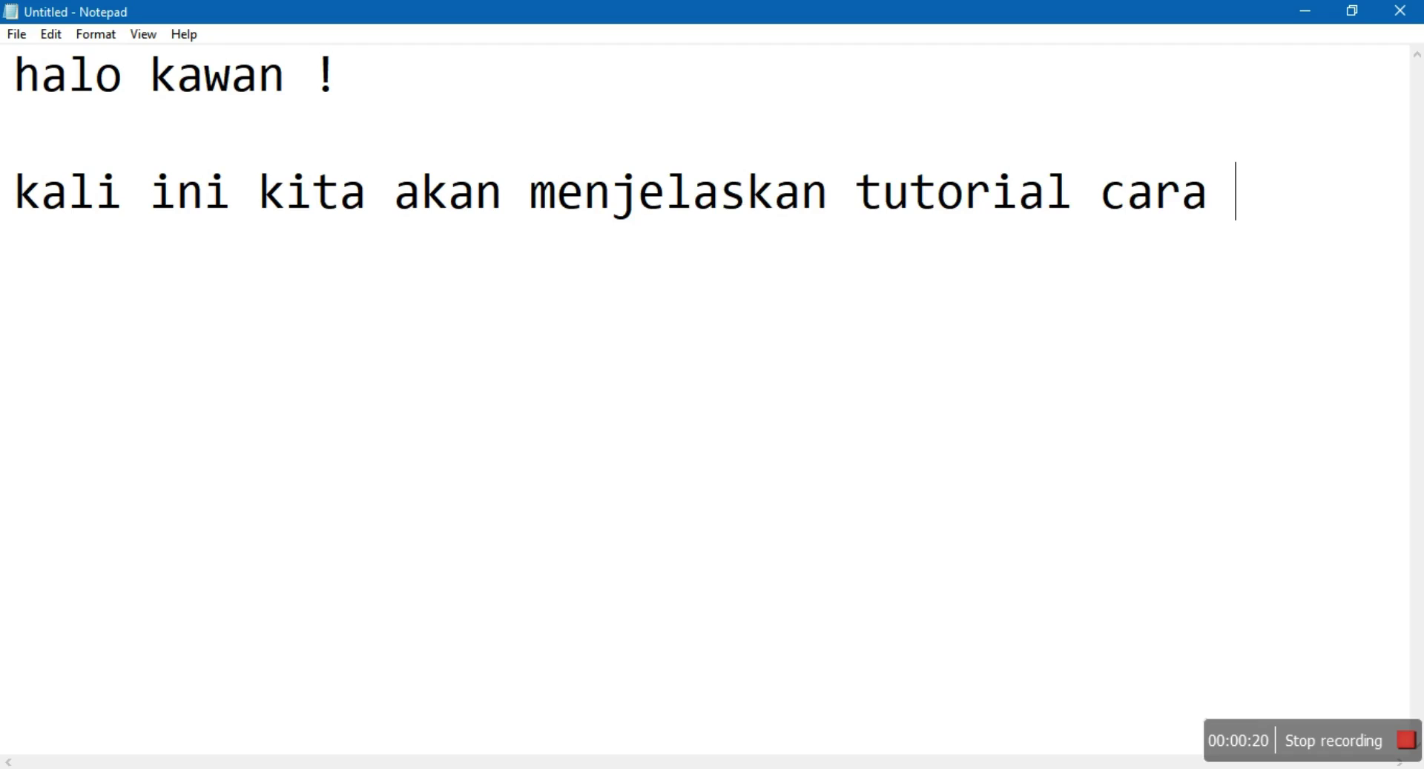
pyautogui.write('membua')
pyautogui.press('Return')
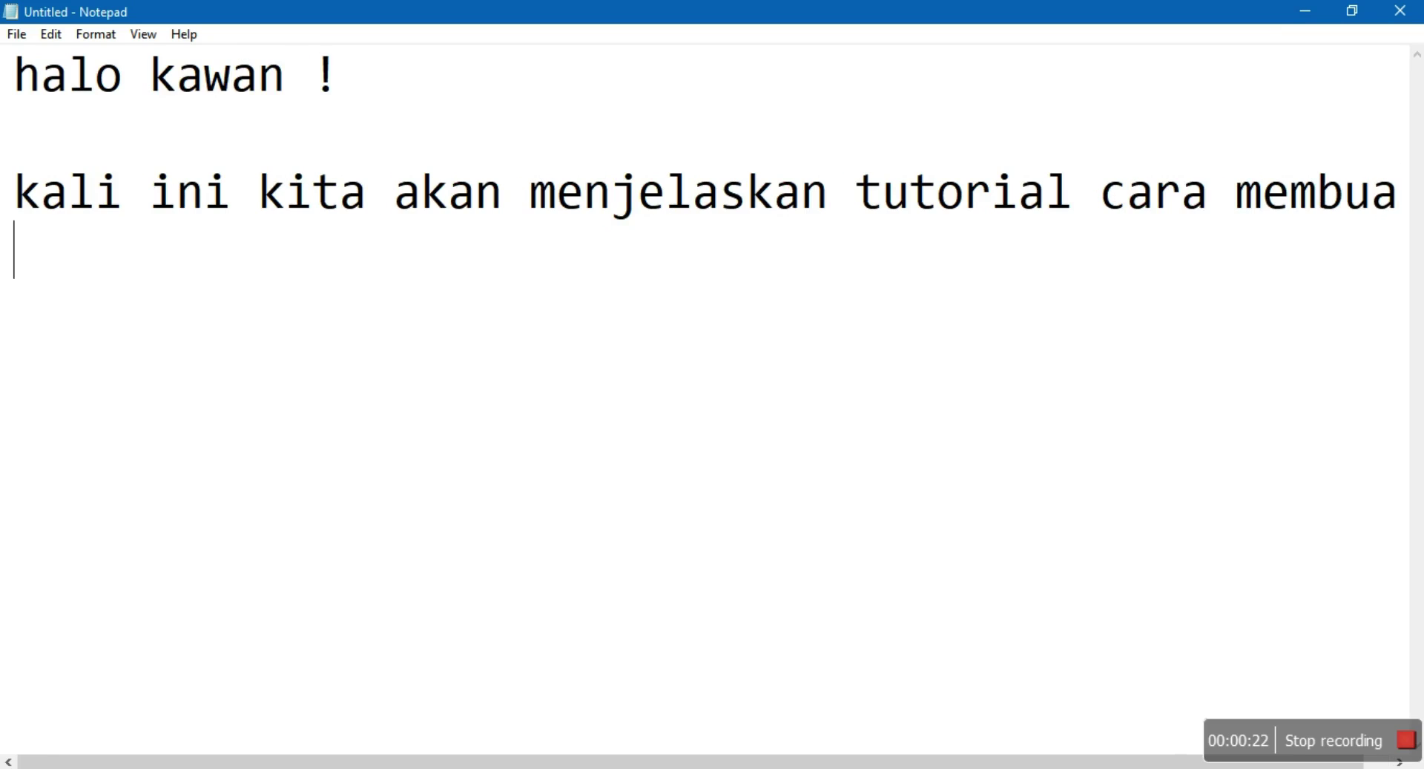
pyautogui.press('super')
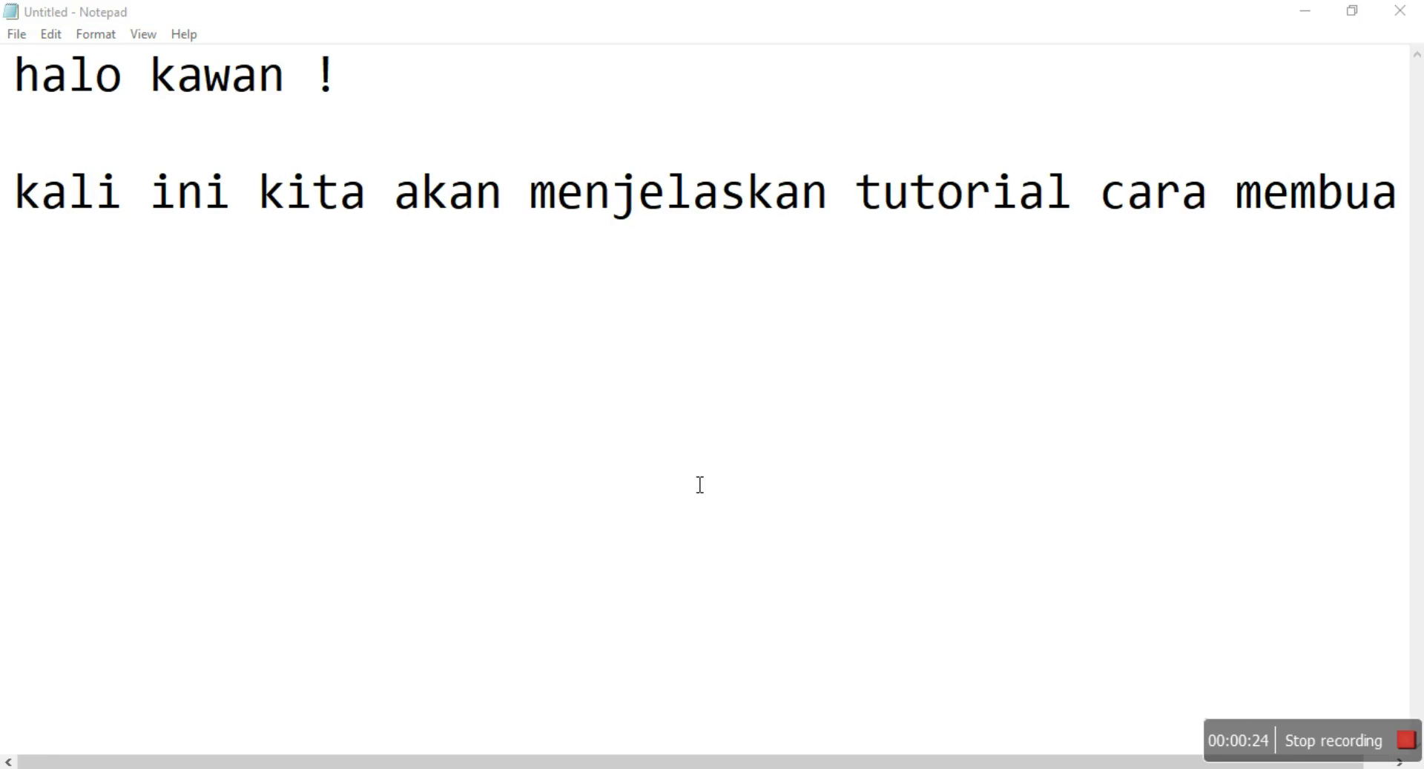
pyautogui.click(546, 477)
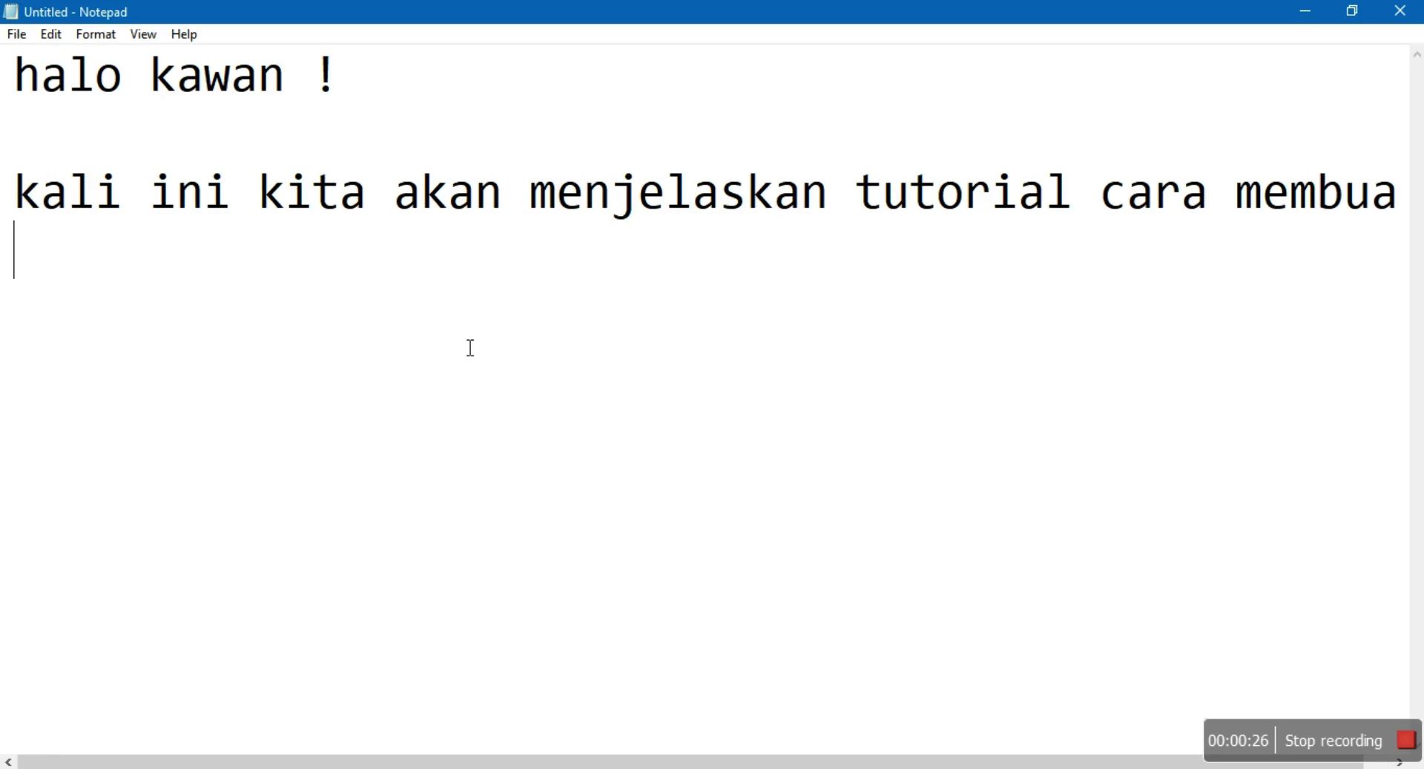
pyautogui.write('simpel')
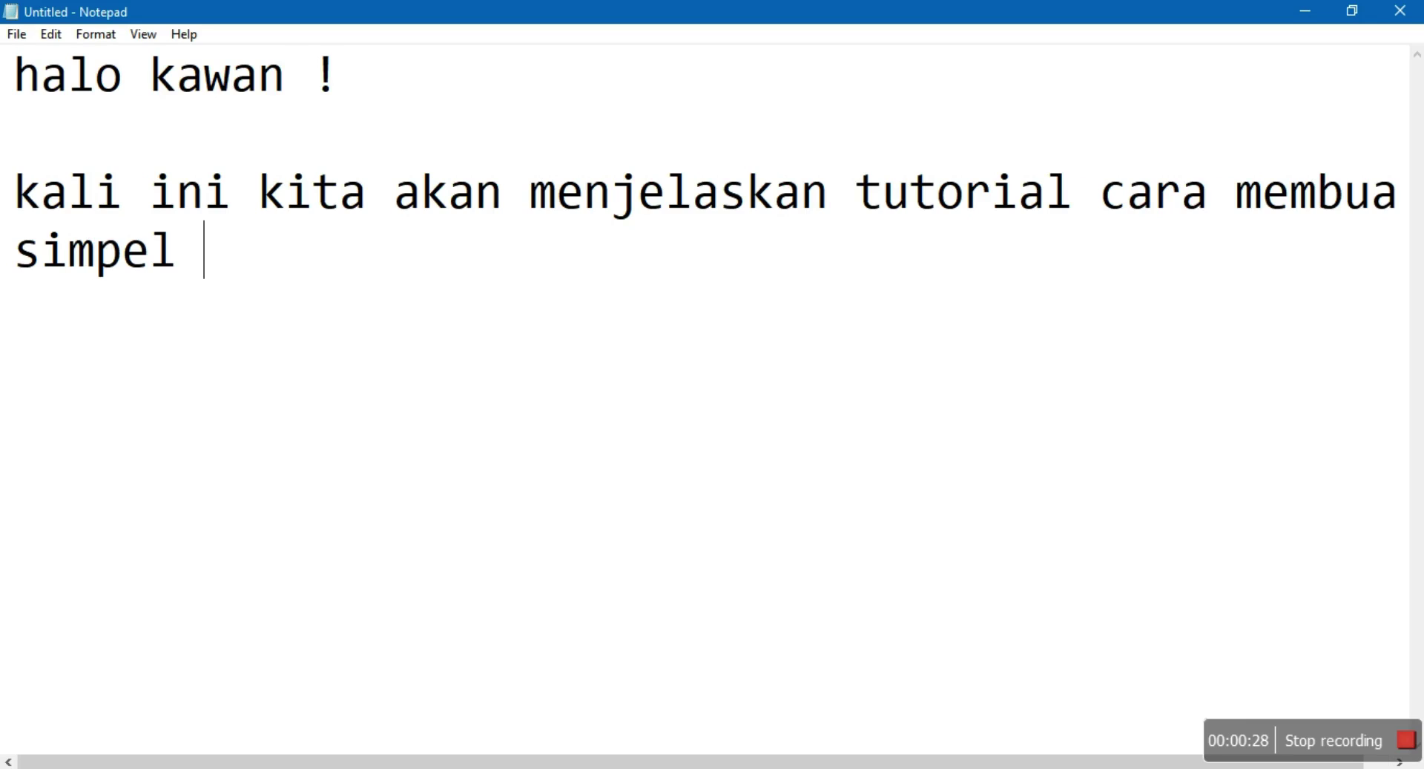
pyautogui.write(' VLAN  ')
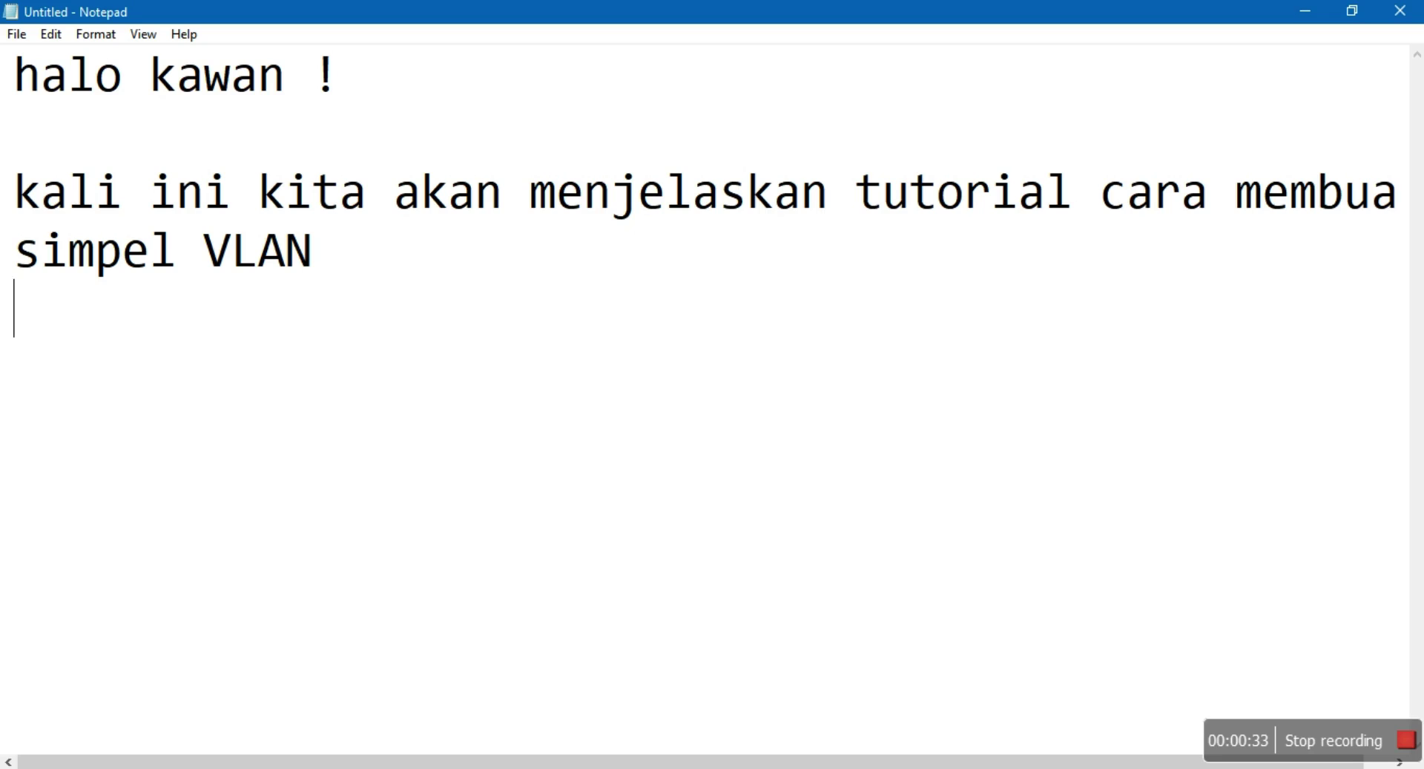
# Write a new paragraph below reading "pertama kita buka Cisco packet tracer terlebih dahulu"
pyautogui.write('pertama ki')
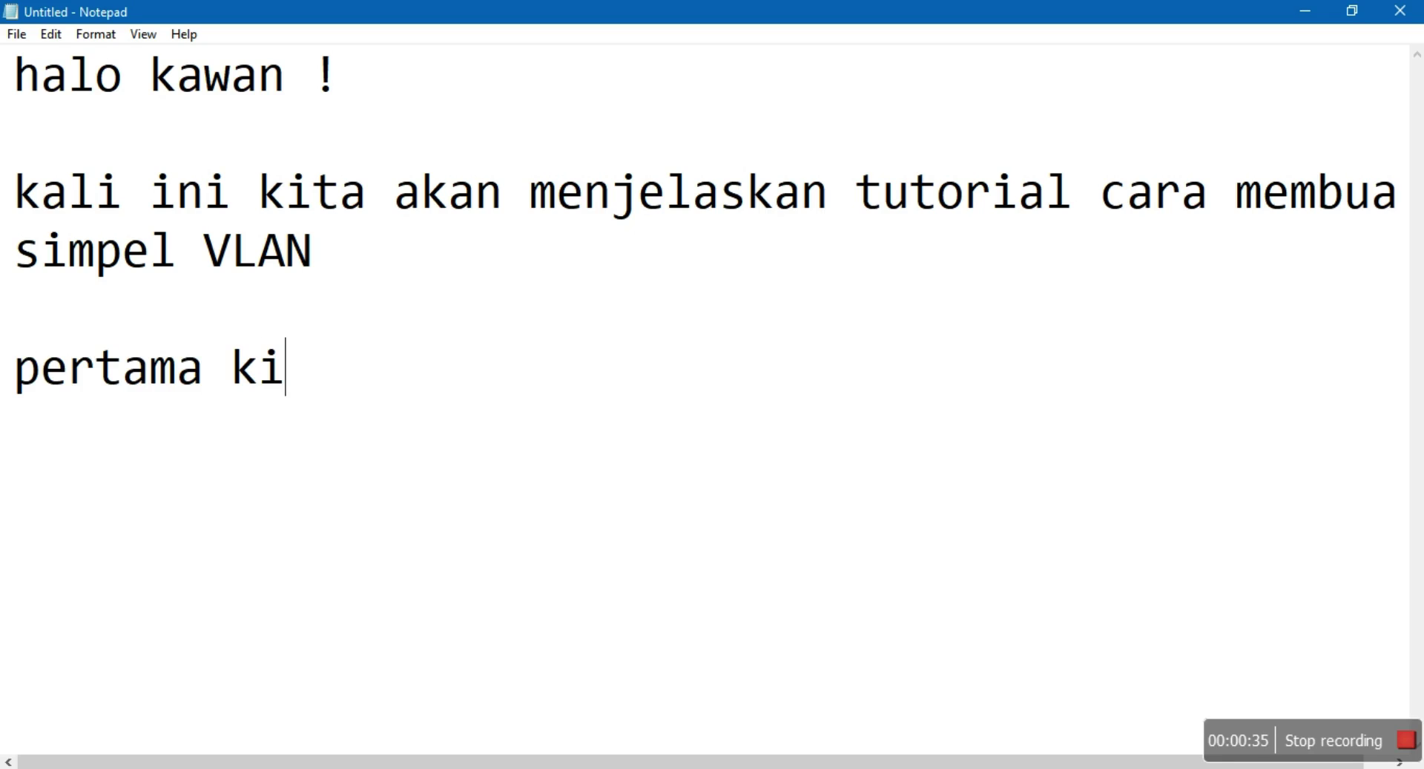
pyautogui.write('ta buka CP')
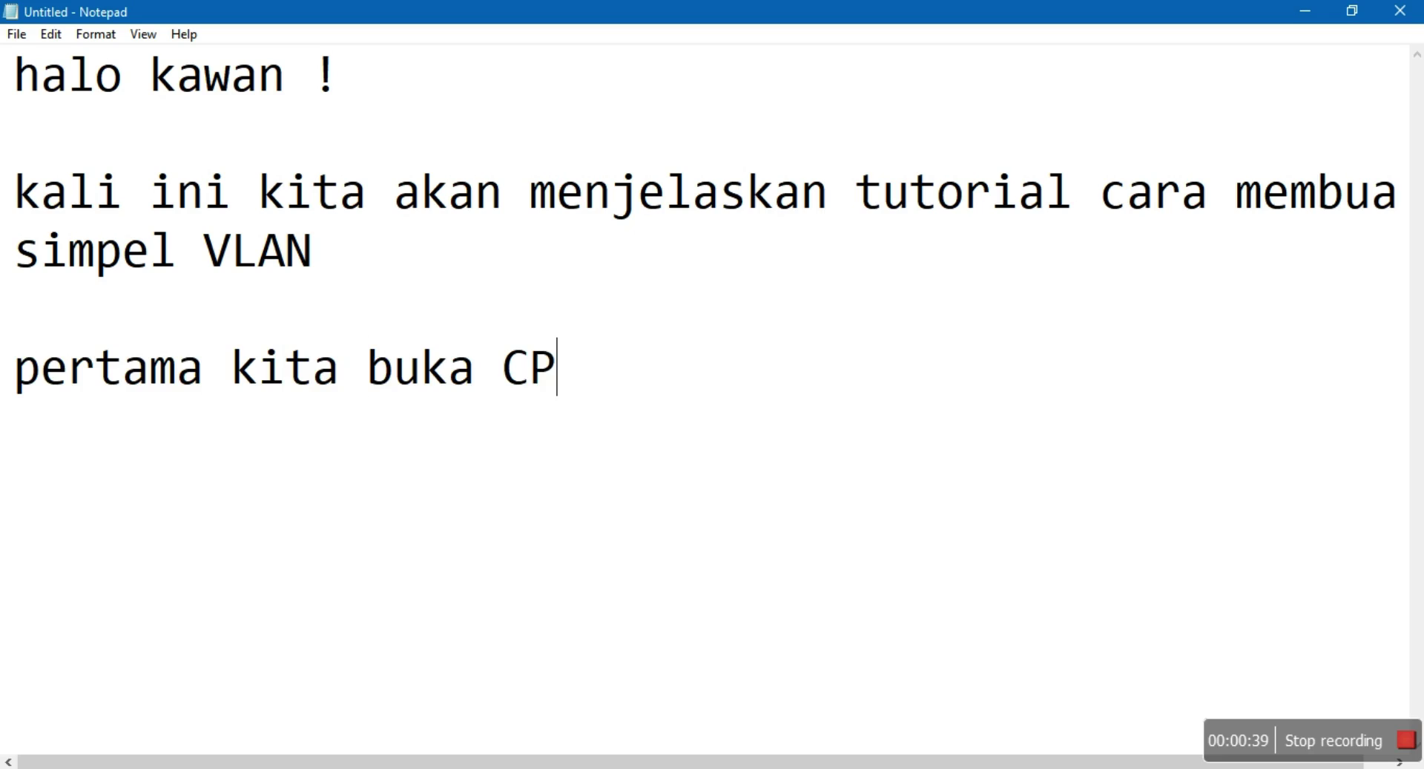
pyautogui.press('BackSpace')
pyautogui.write('isco pa')
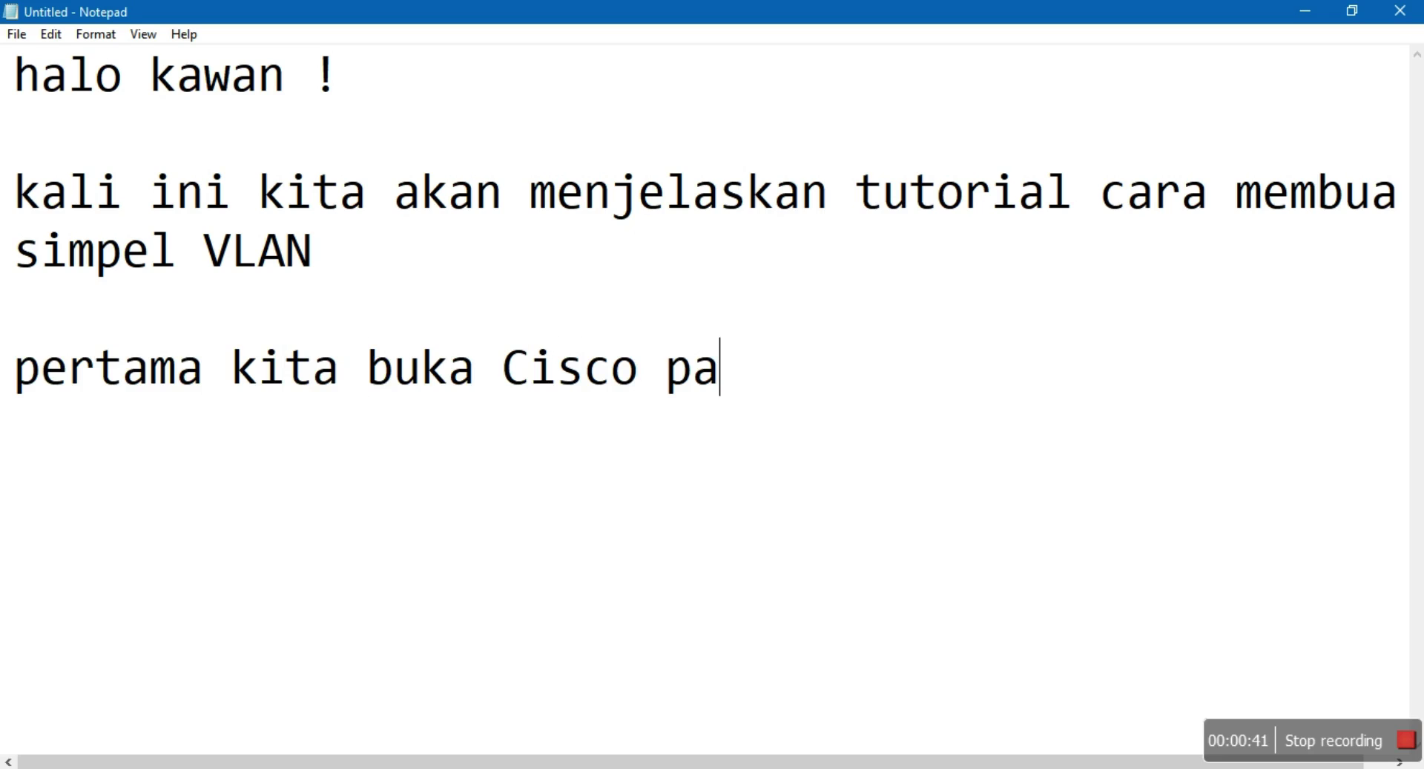
pyautogui.write('cket trac')
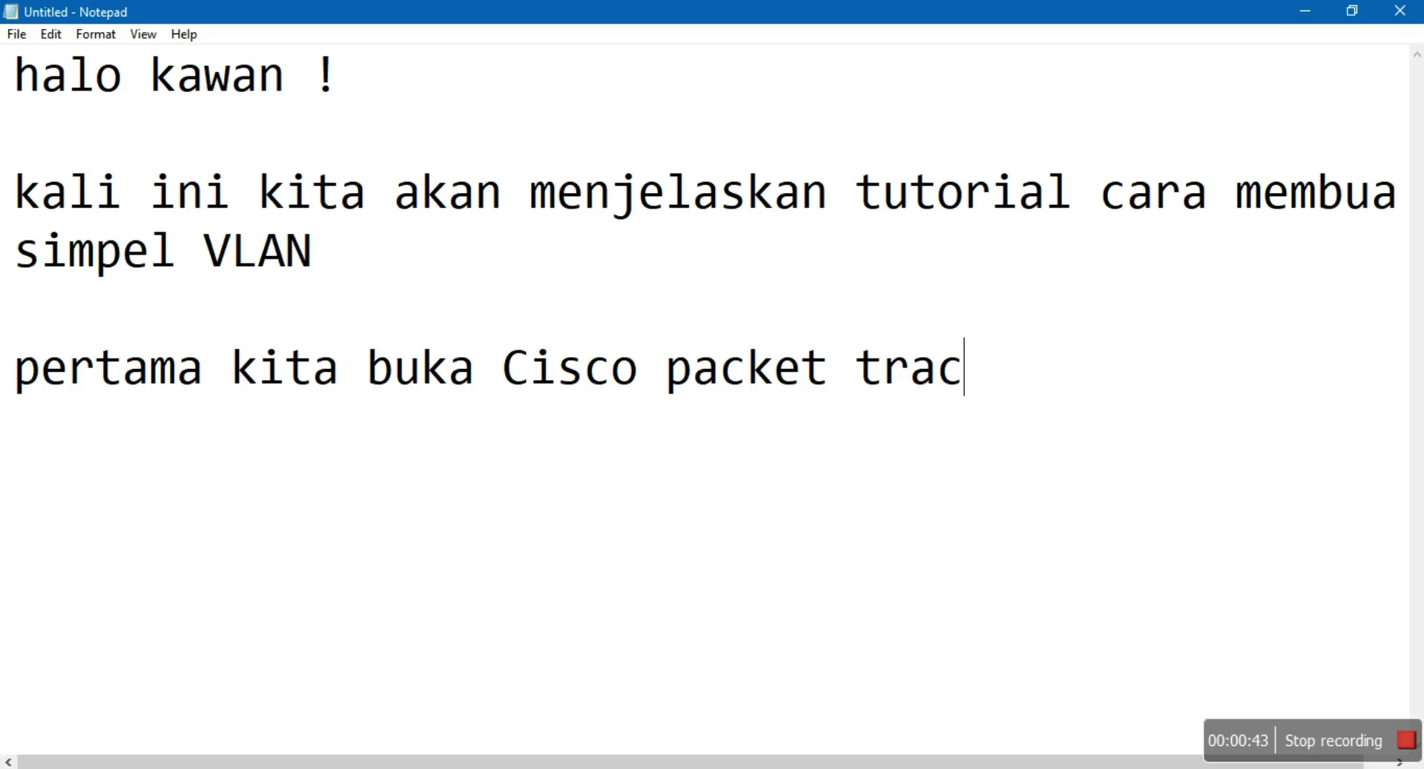
pyautogui.write('er terle')
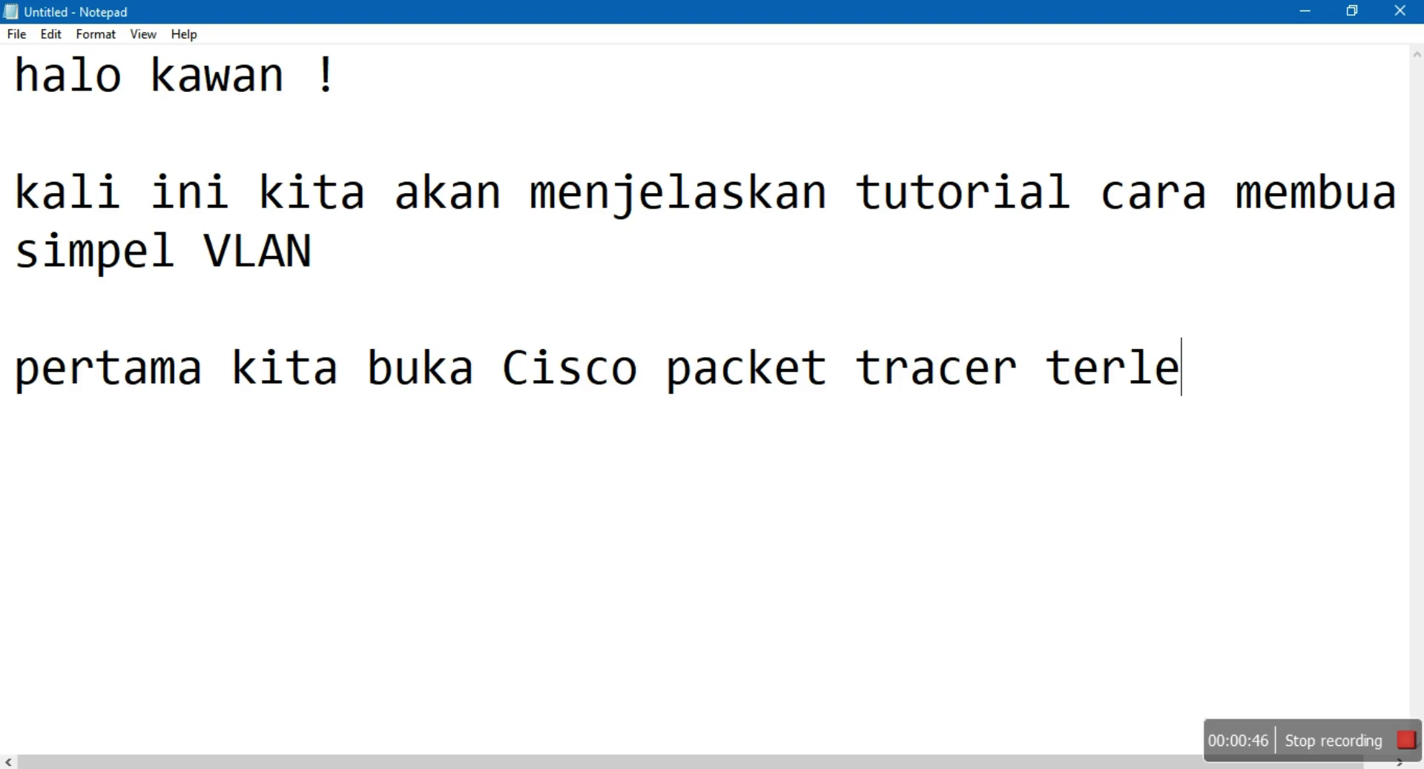
pyautogui.write('bih dahulu')
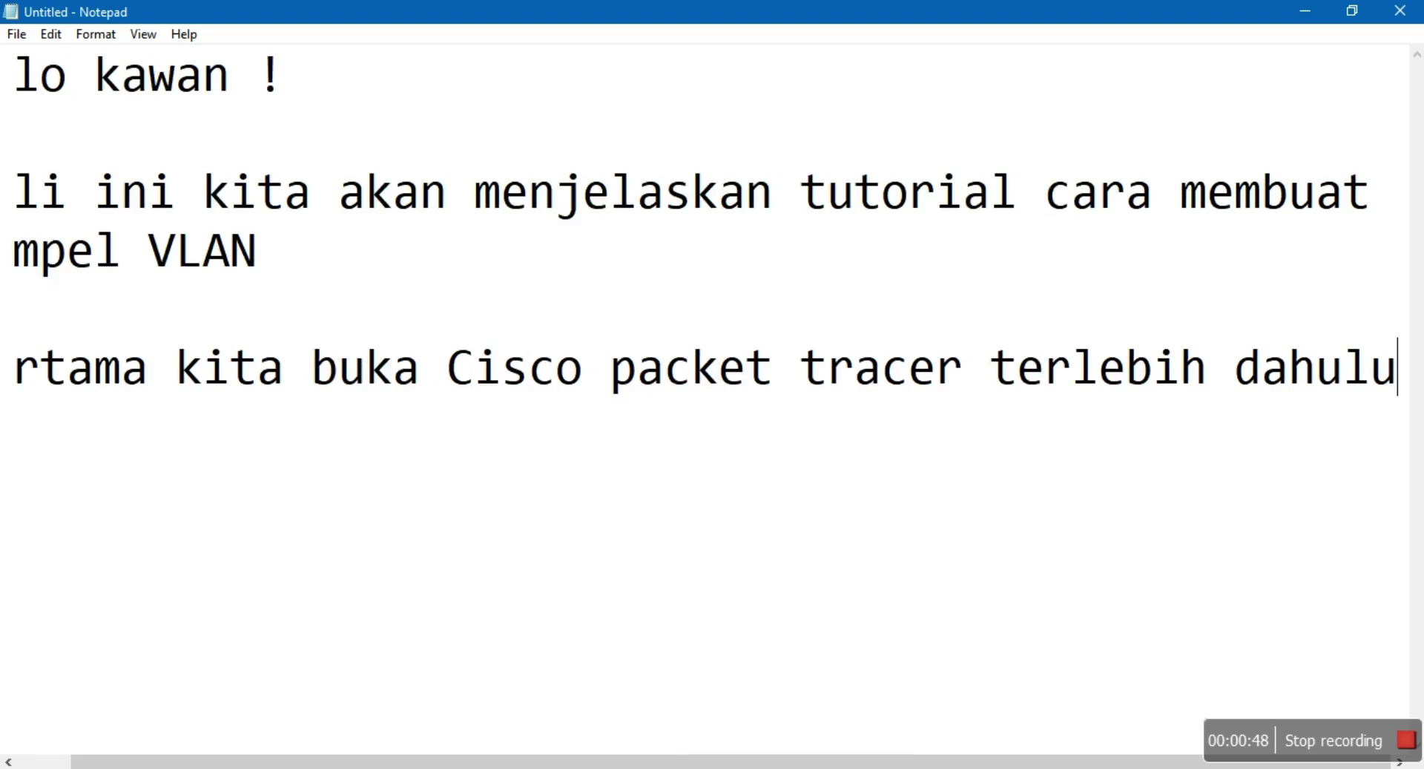
pyautogui.press('Return')
pyautogui.write('da')
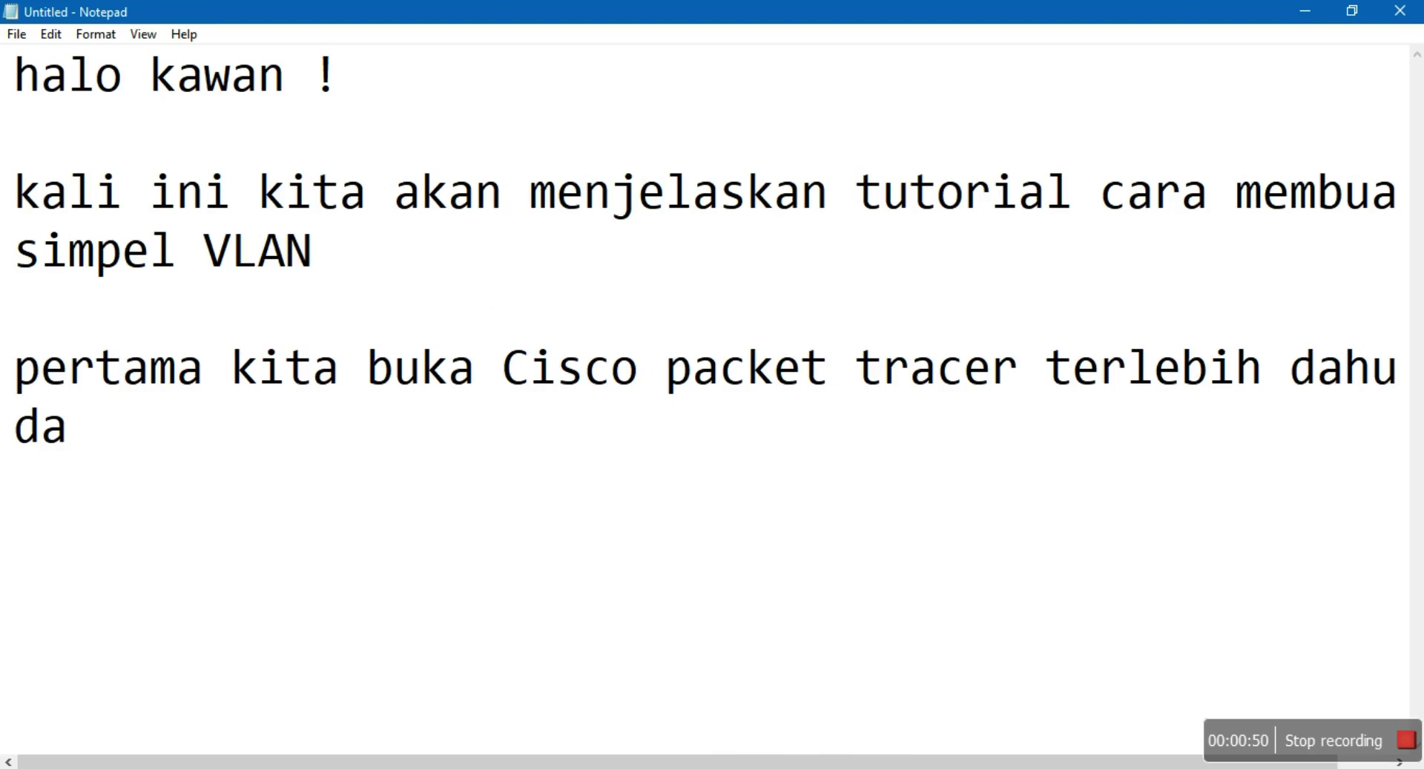
pyautogui.press('BackSpace')
pyautogui.press('BackSpace')
pyautogui.press('BackSpace')
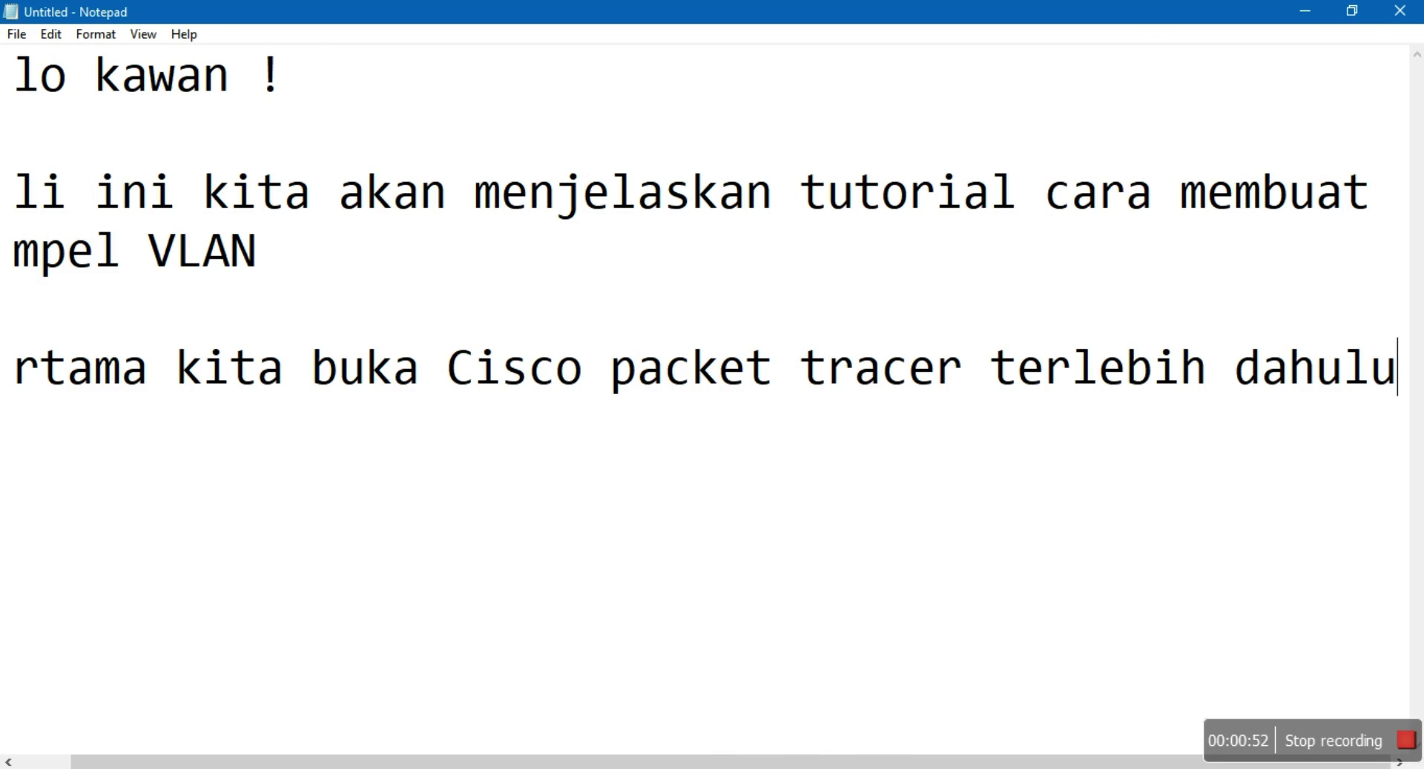
# Switch to Cisco Packet Tracer to show its empty workspace, and return to Notepad
pyautogui.hotkey('alt', 'Tab')
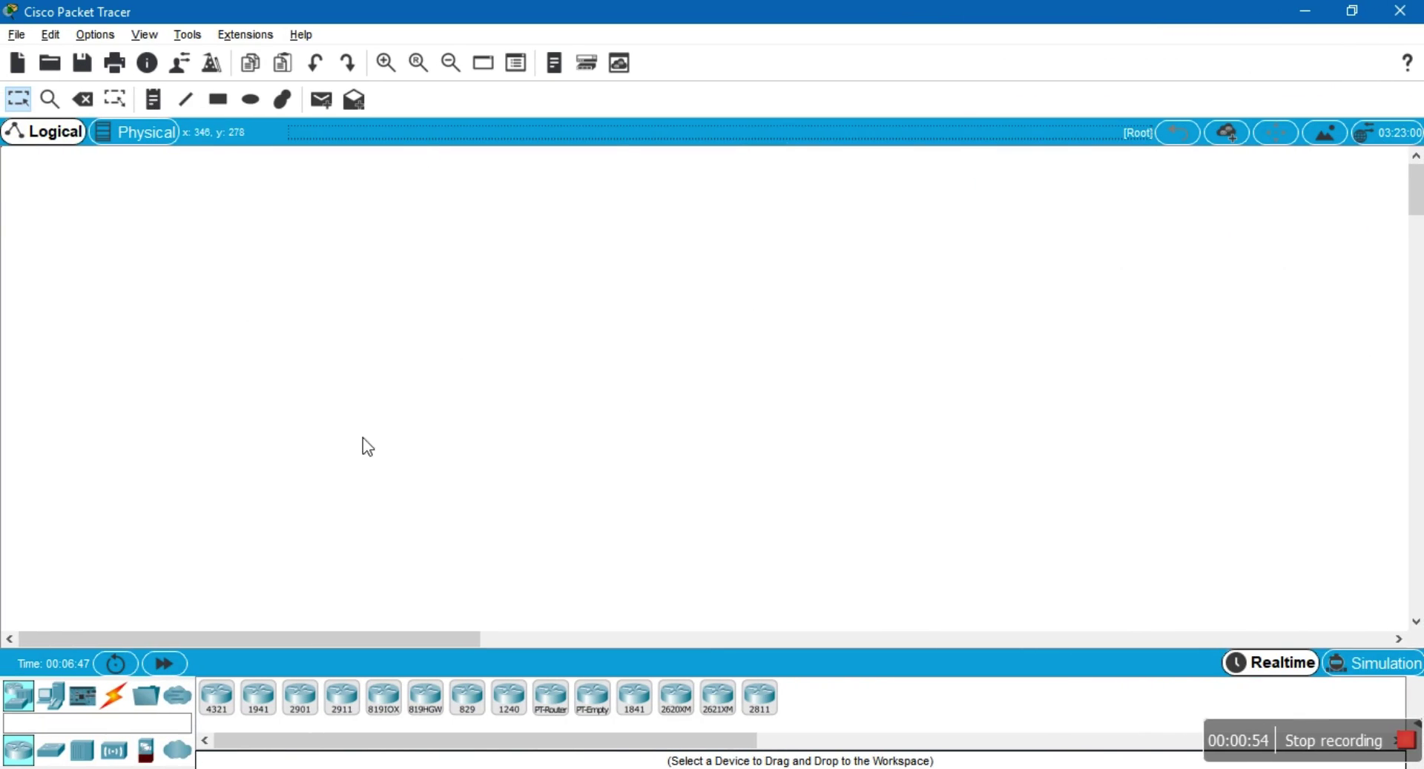
pyautogui.moveTo(553, 213); pyautogui.dragTo(430, 289)
pyautogui.hotkey('alt', 'Tab')
# Add the paragraph "kemudian pasang topologi seperti ini" below the previous one, separated by a blank line
pyautogui.press('Return')
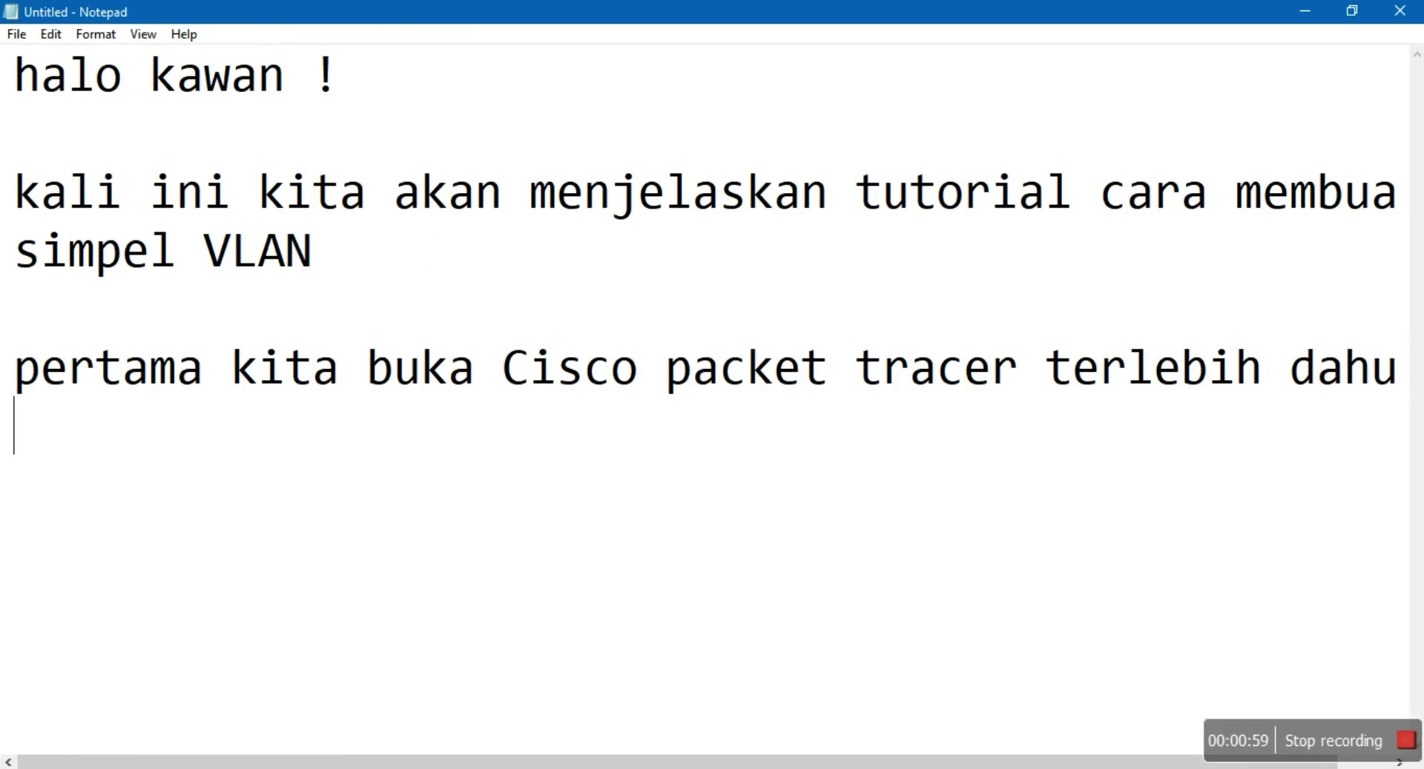
pyautogui.write('kemudi')
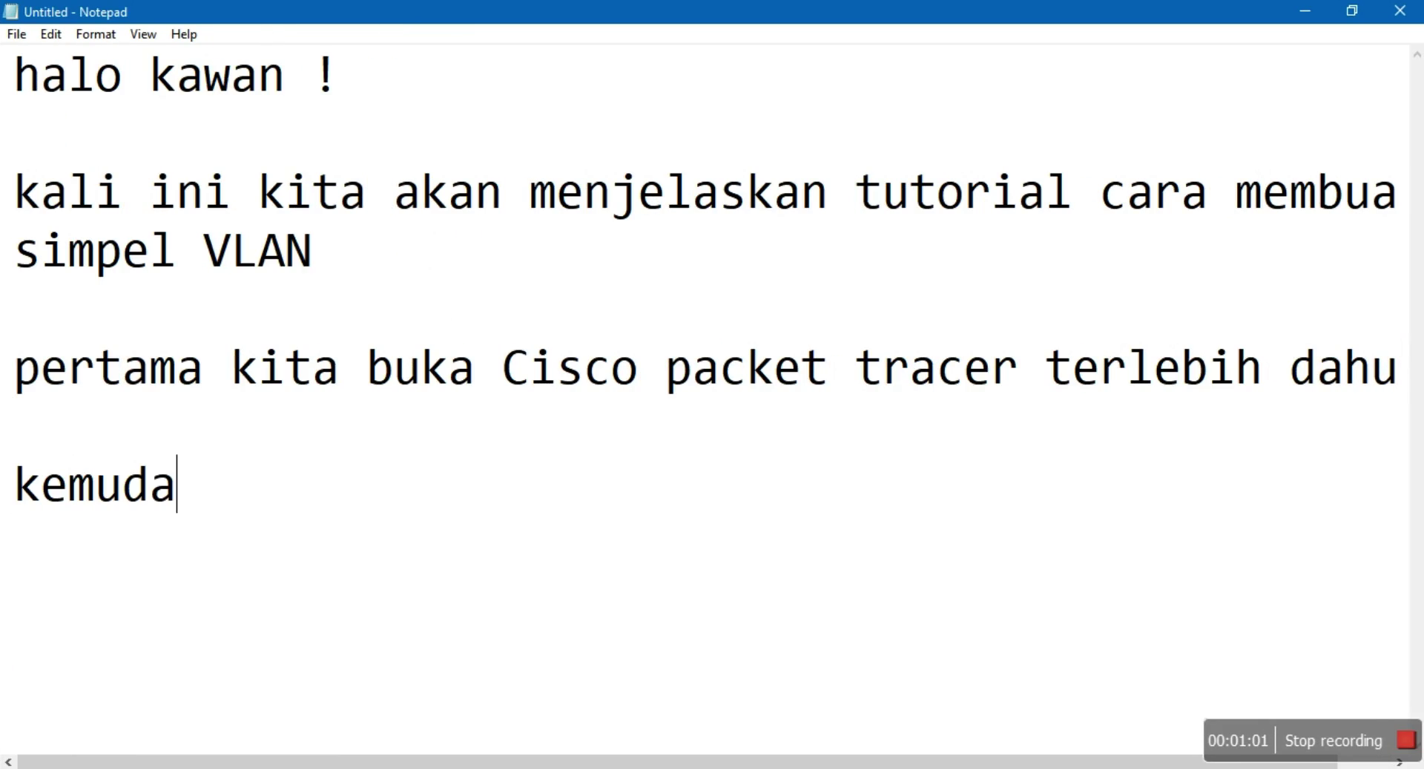
pyautogui.write('an pasang ')
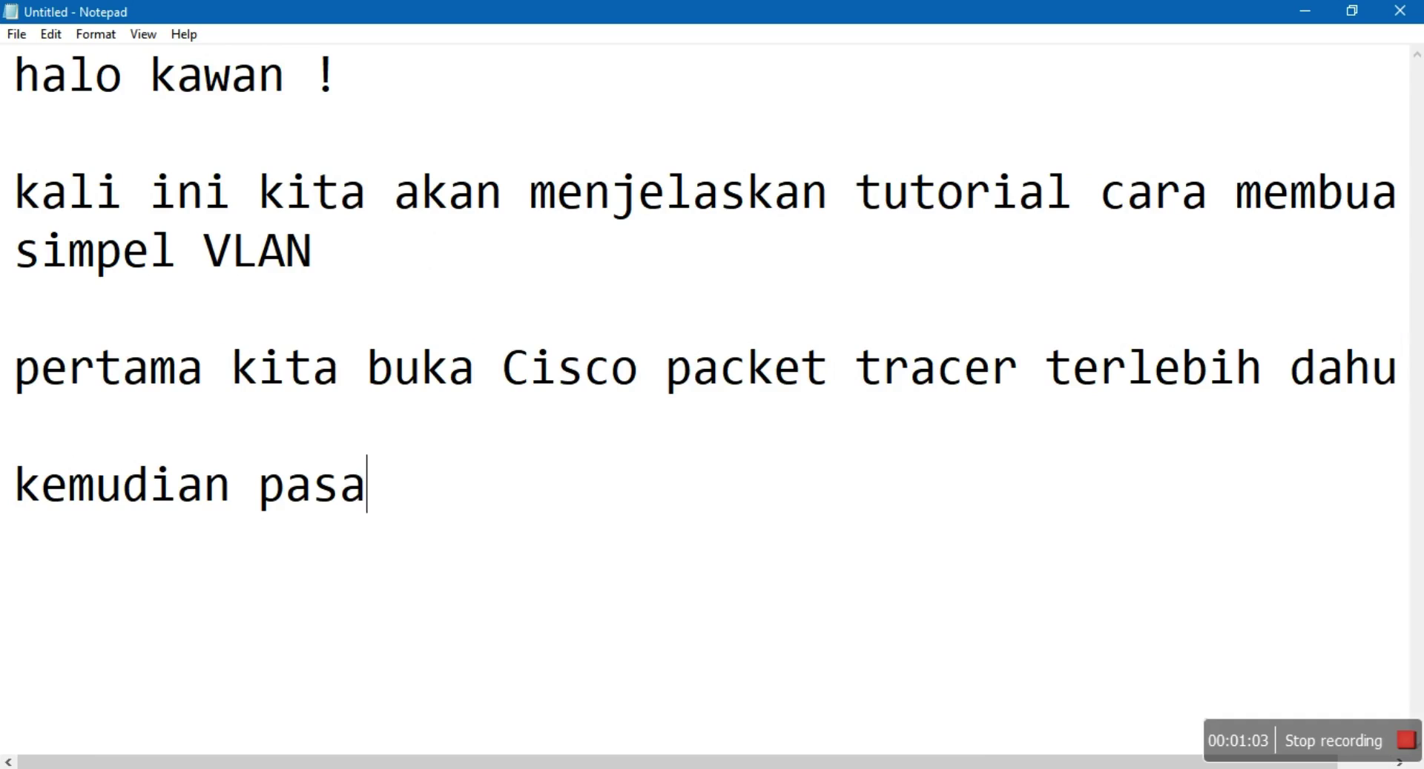
pyautogui.write('top')
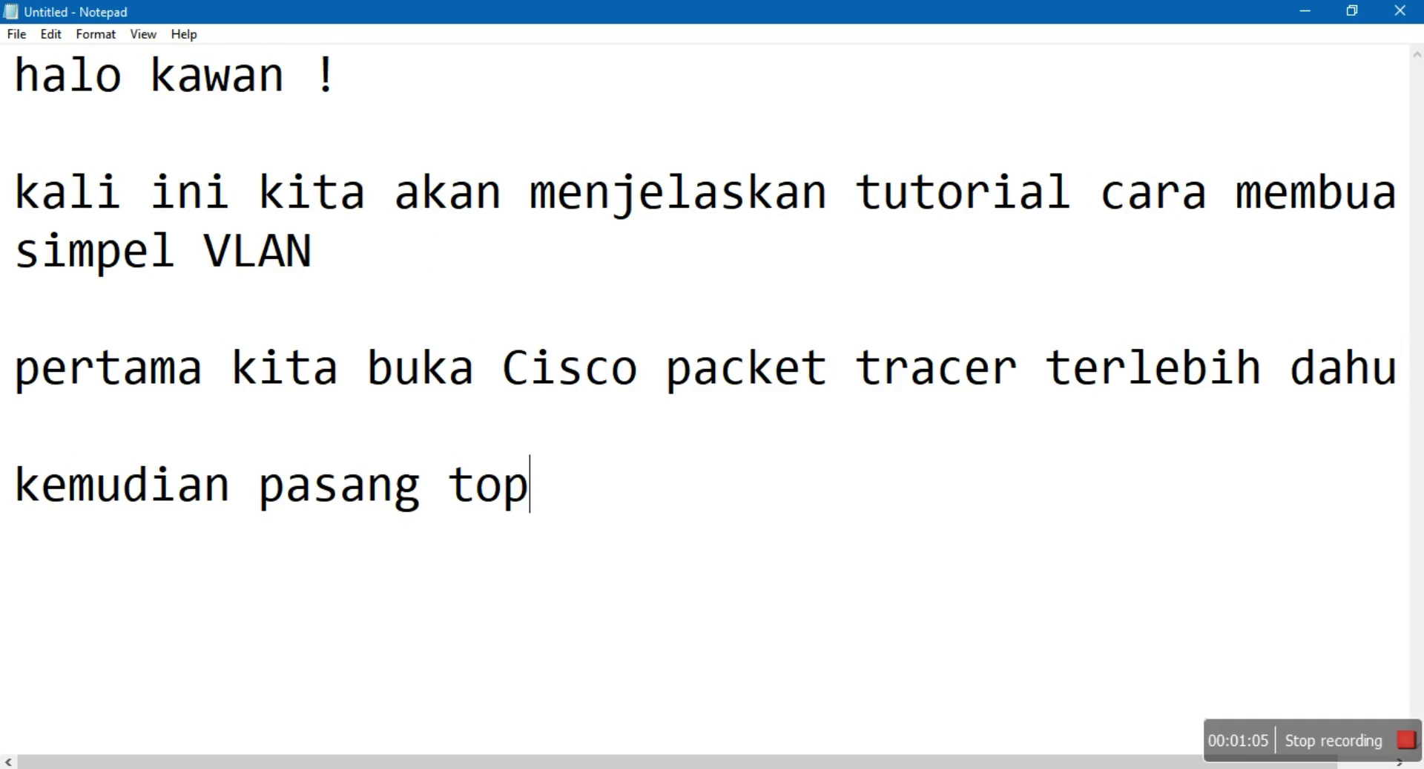
pyautogui.write('ologi se')
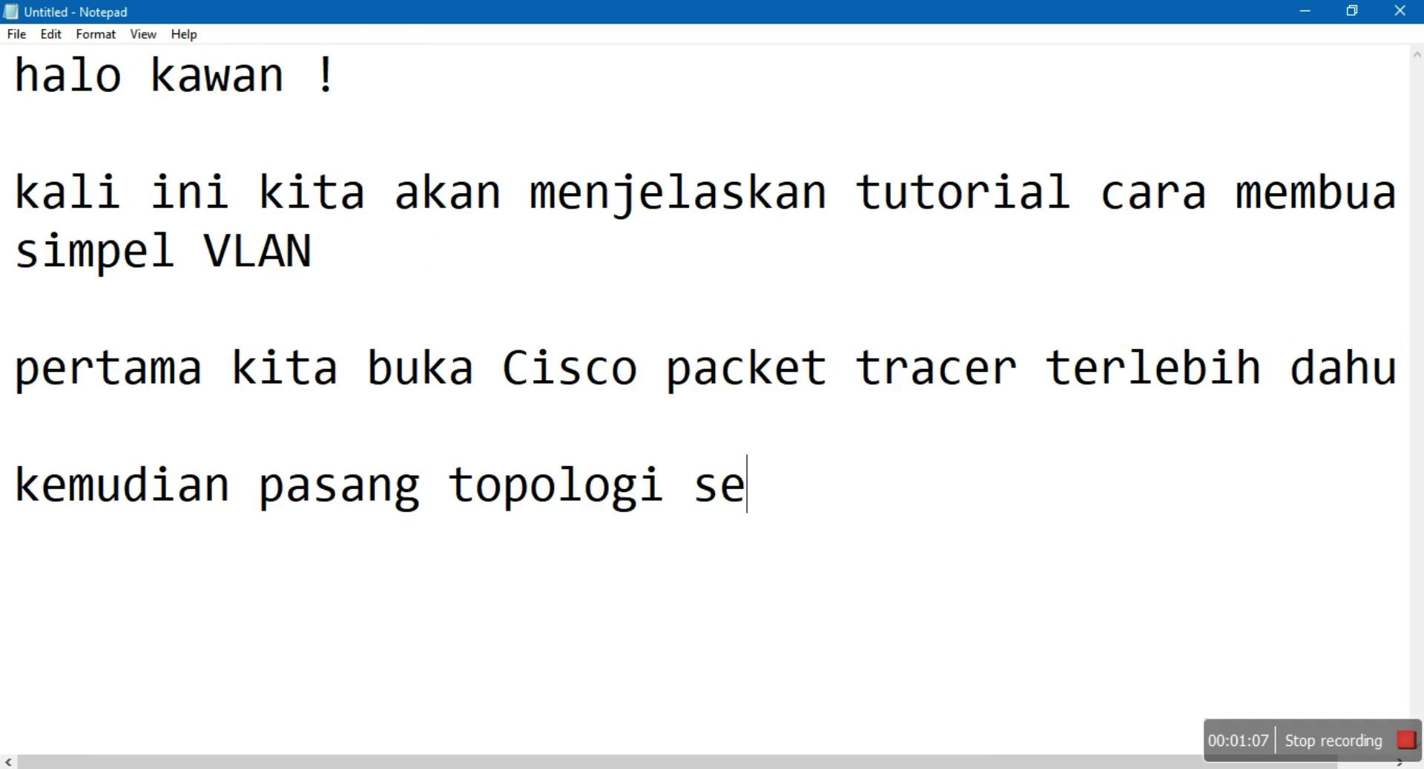
pyautogui.write('perti ini')
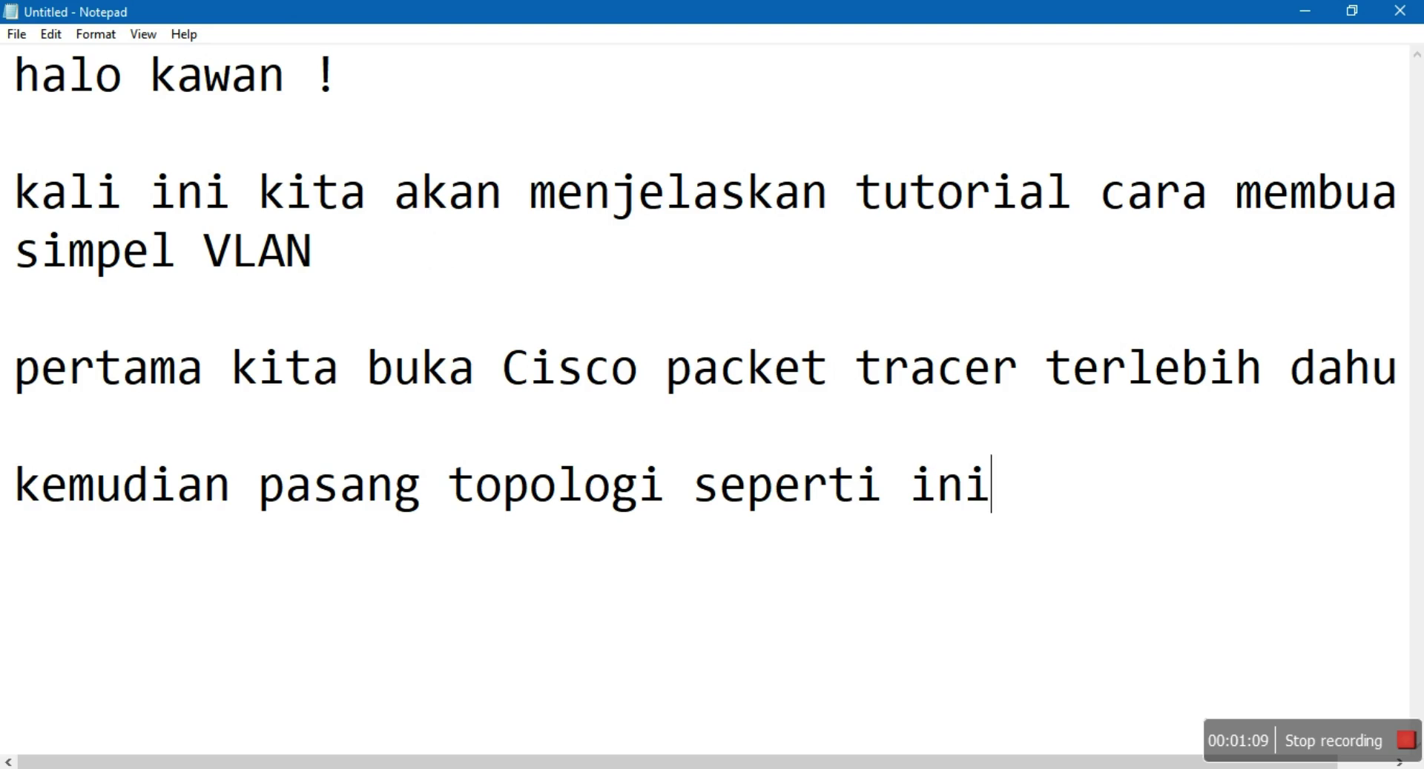
# Switch to Cisco Packet Tracer and place two PCs side by side with a 2960 switch between them
pyautogui.hotkey('alt', 'Tab')
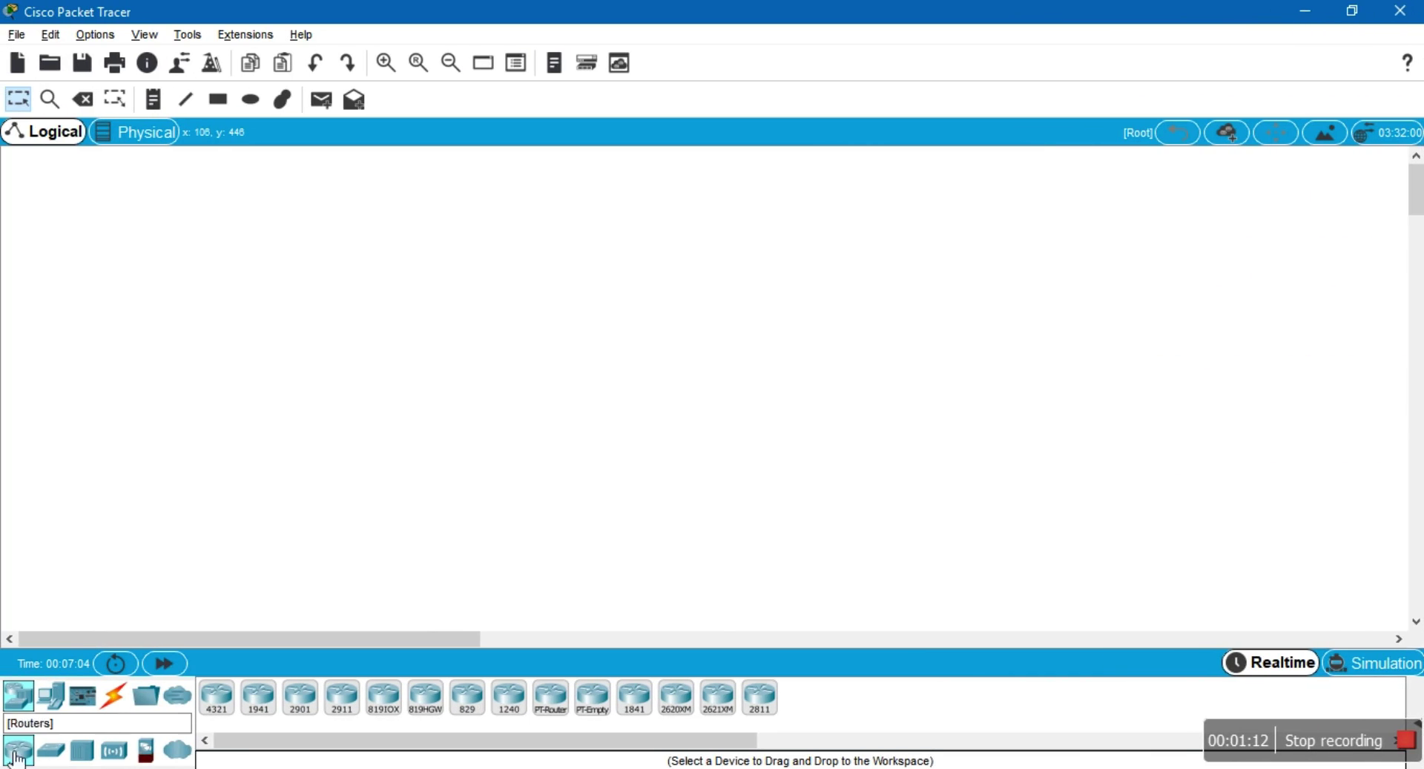
pyautogui.click(52, 695)
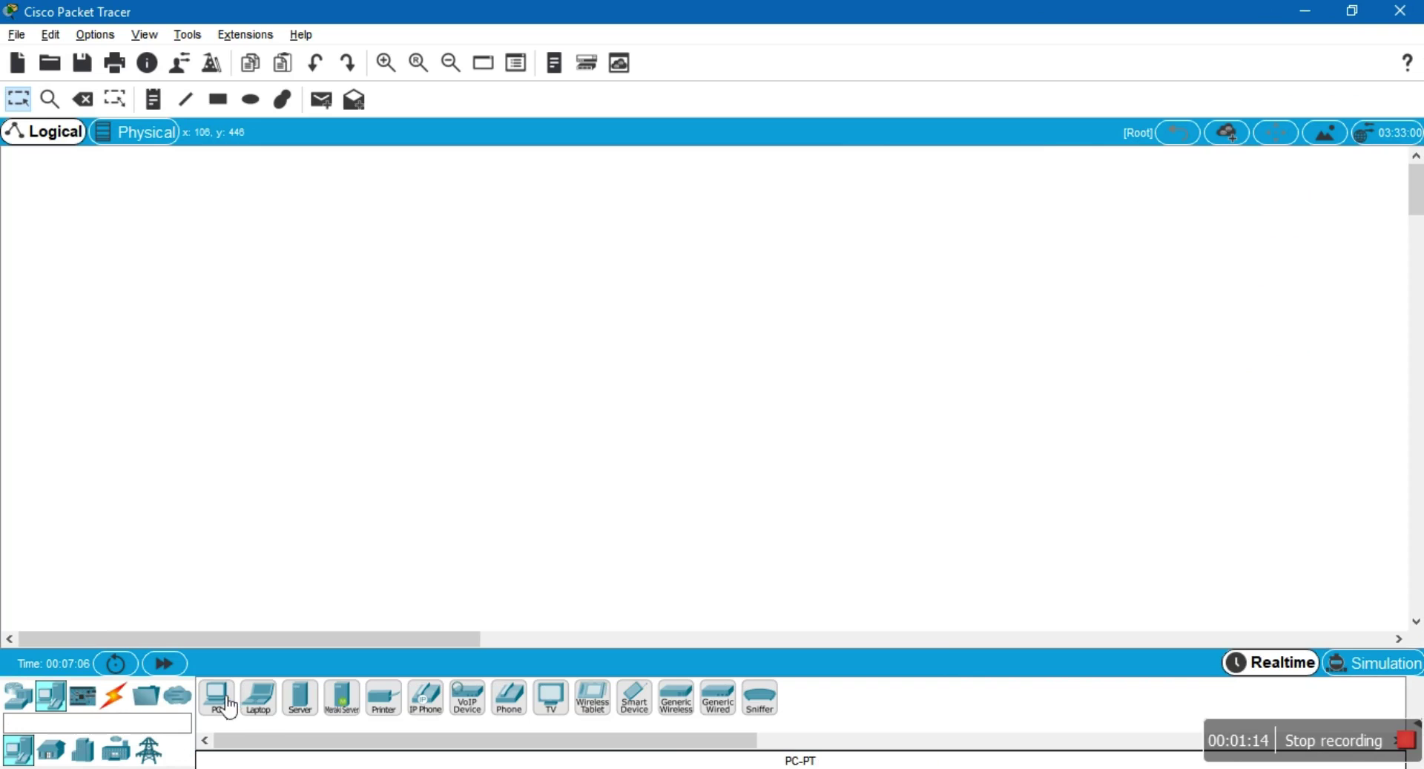
pyautogui.moveTo(223, 705); pyautogui.dragTo(394, 362)
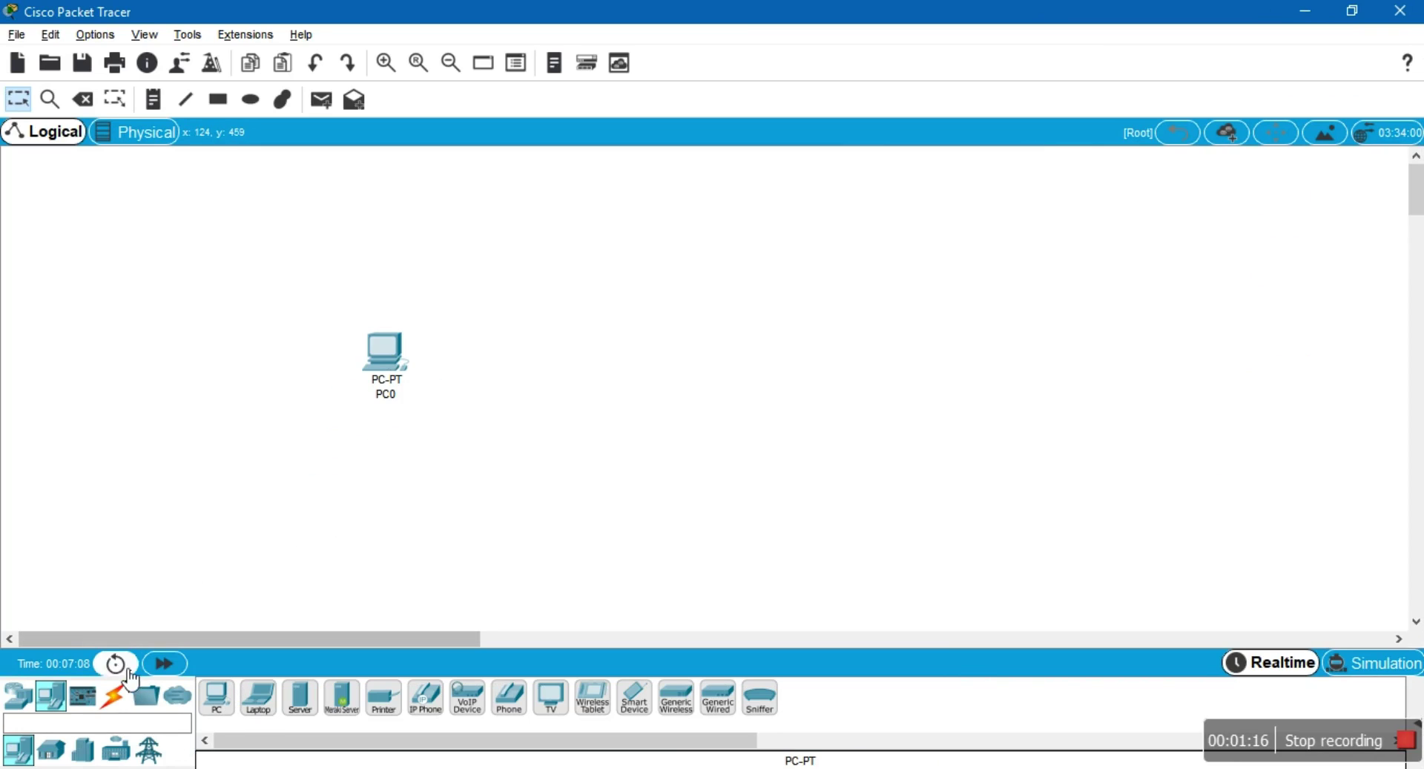
pyautogui.moveTo(217, 697); pyautogui.dragTo(842, 371)
pyautogui.click(20, 695)
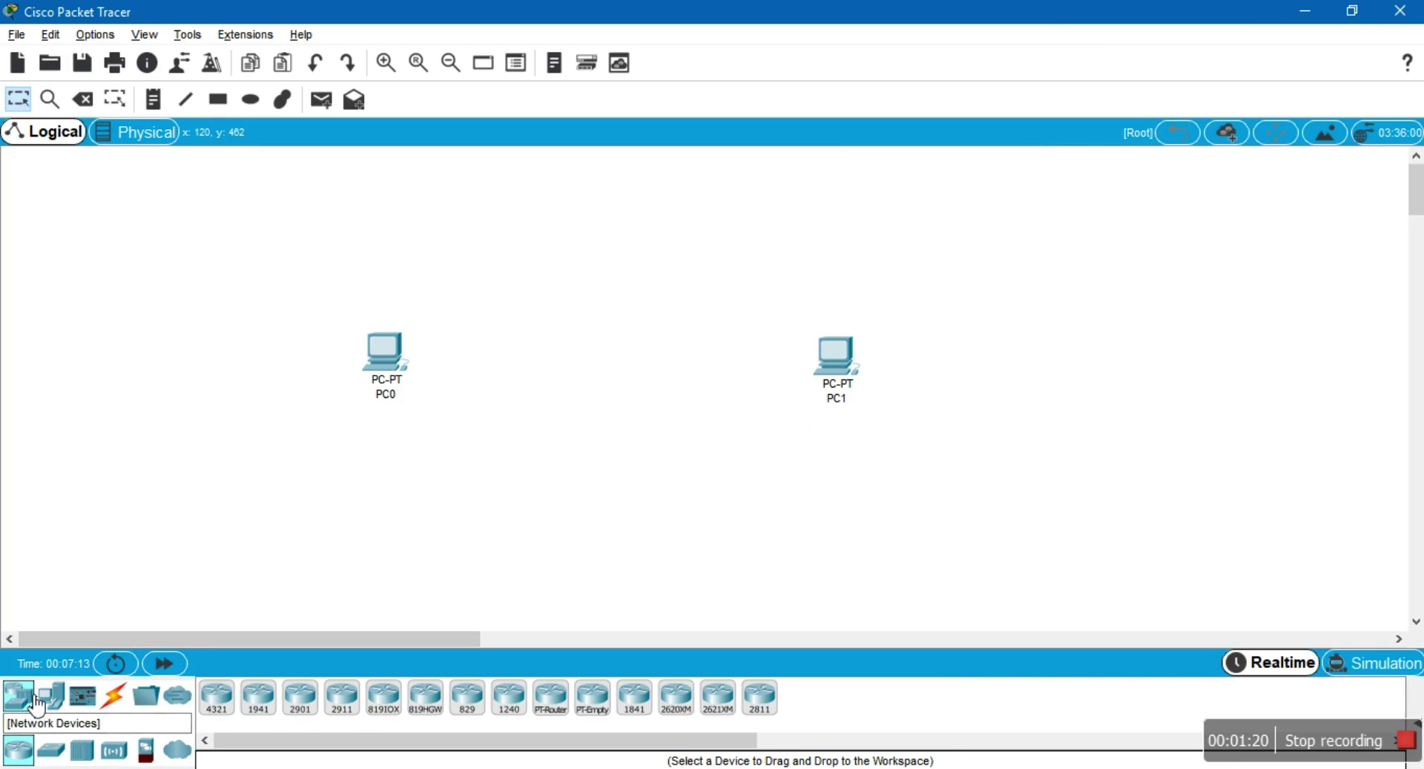
pyautogui.click(52, 750)
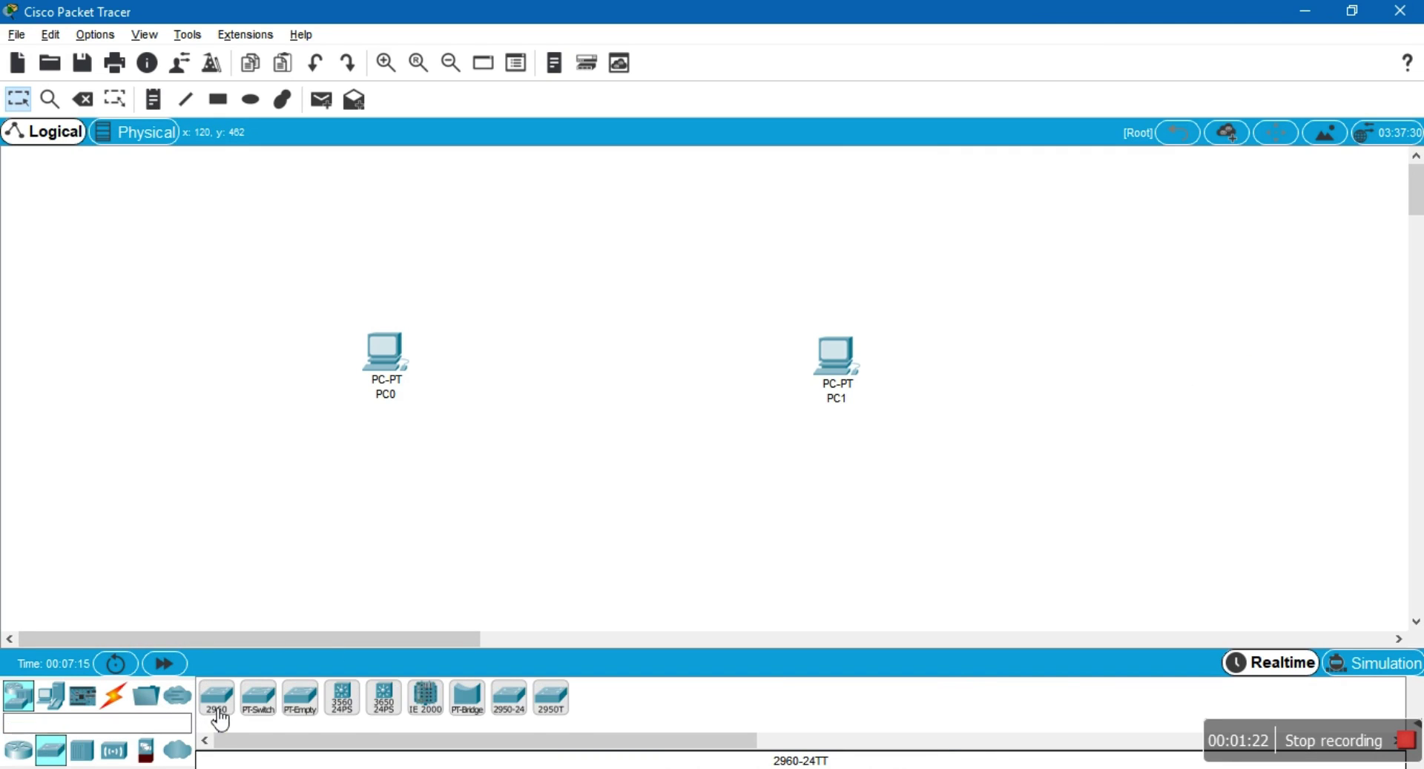
pyautogui.moveTo(217, 705); pyautogui.dragTo(644, 380)
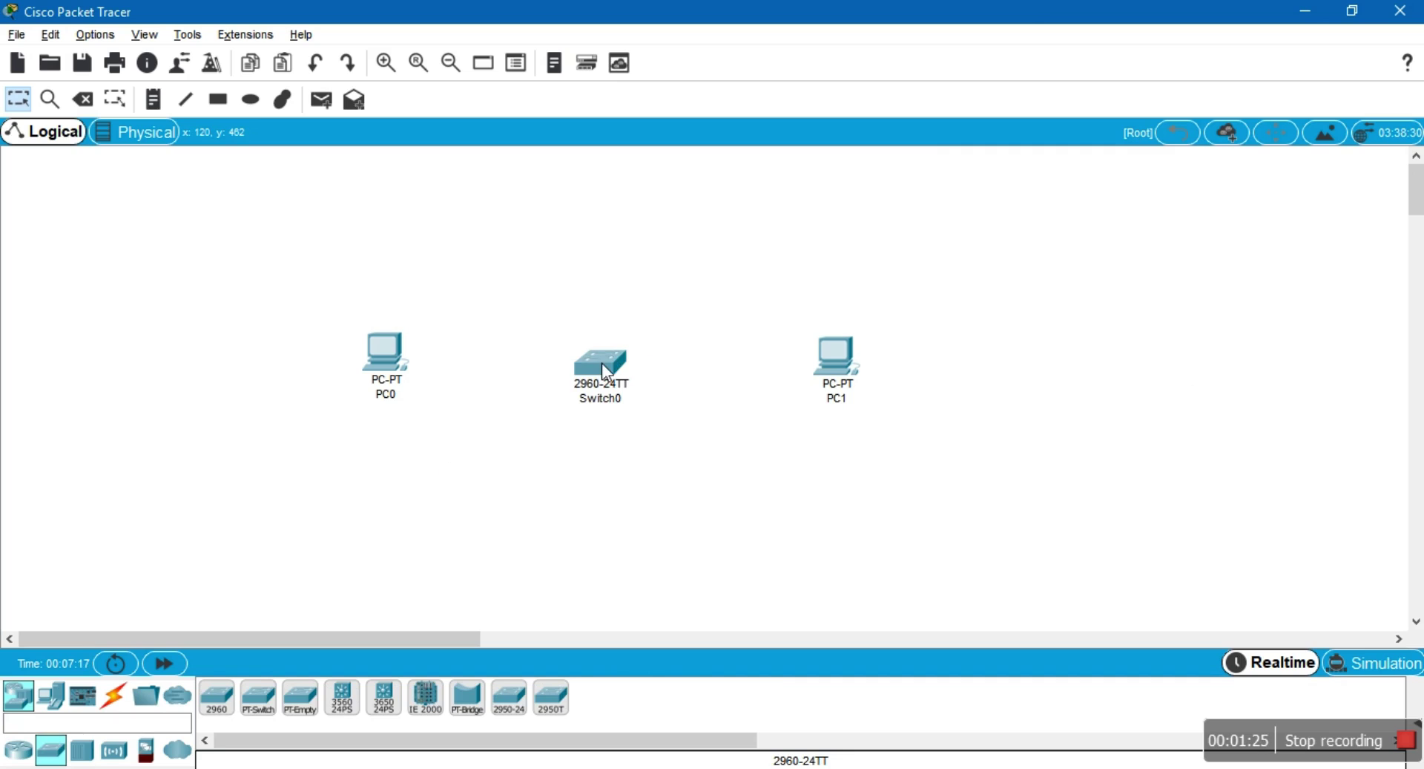
# Connect PC0 and PC1 to the switch using automatically chosen cables, and fast-forward the simulation time
pyautogui.click(113, 695)
pyautogui.click(216, 698)
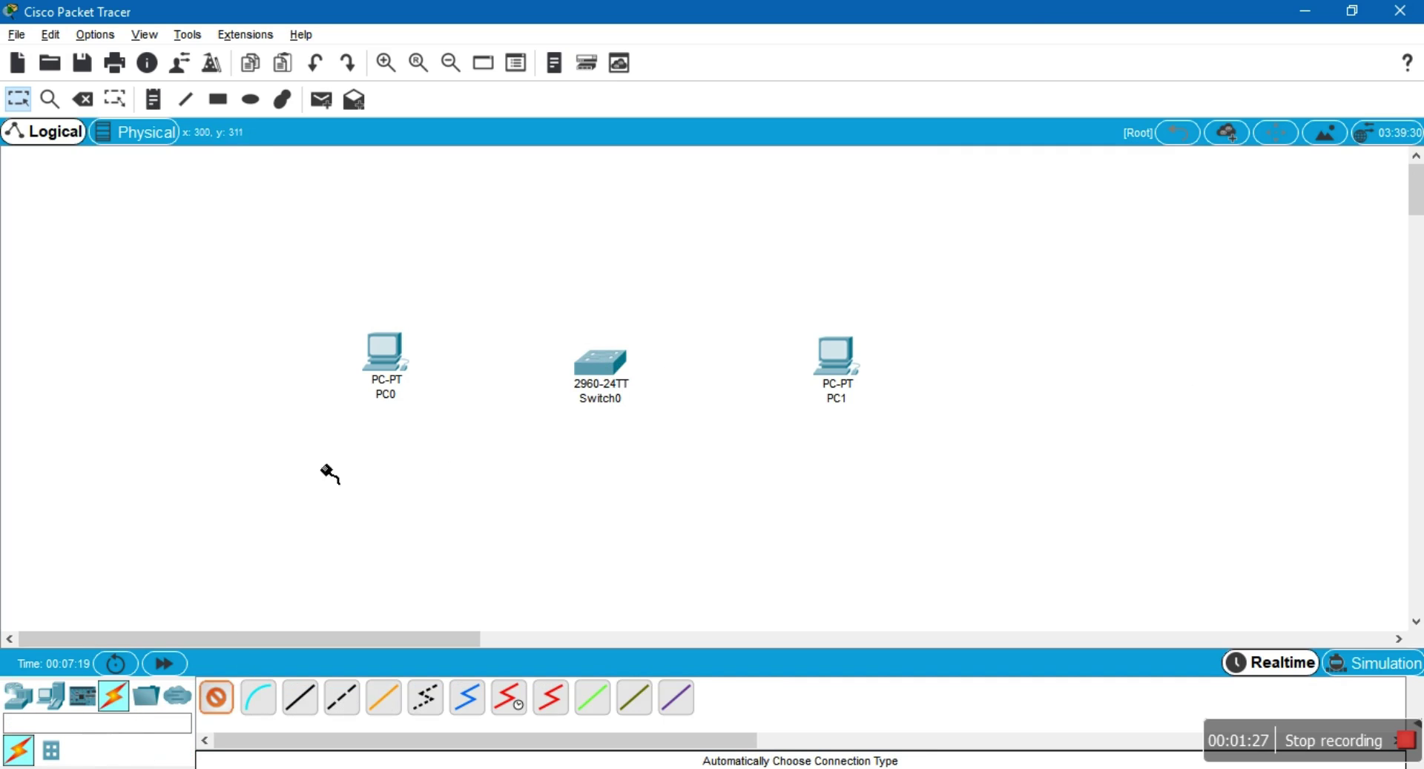
pyautogui.click(399, 364)
pyautogui.click(599, 362)
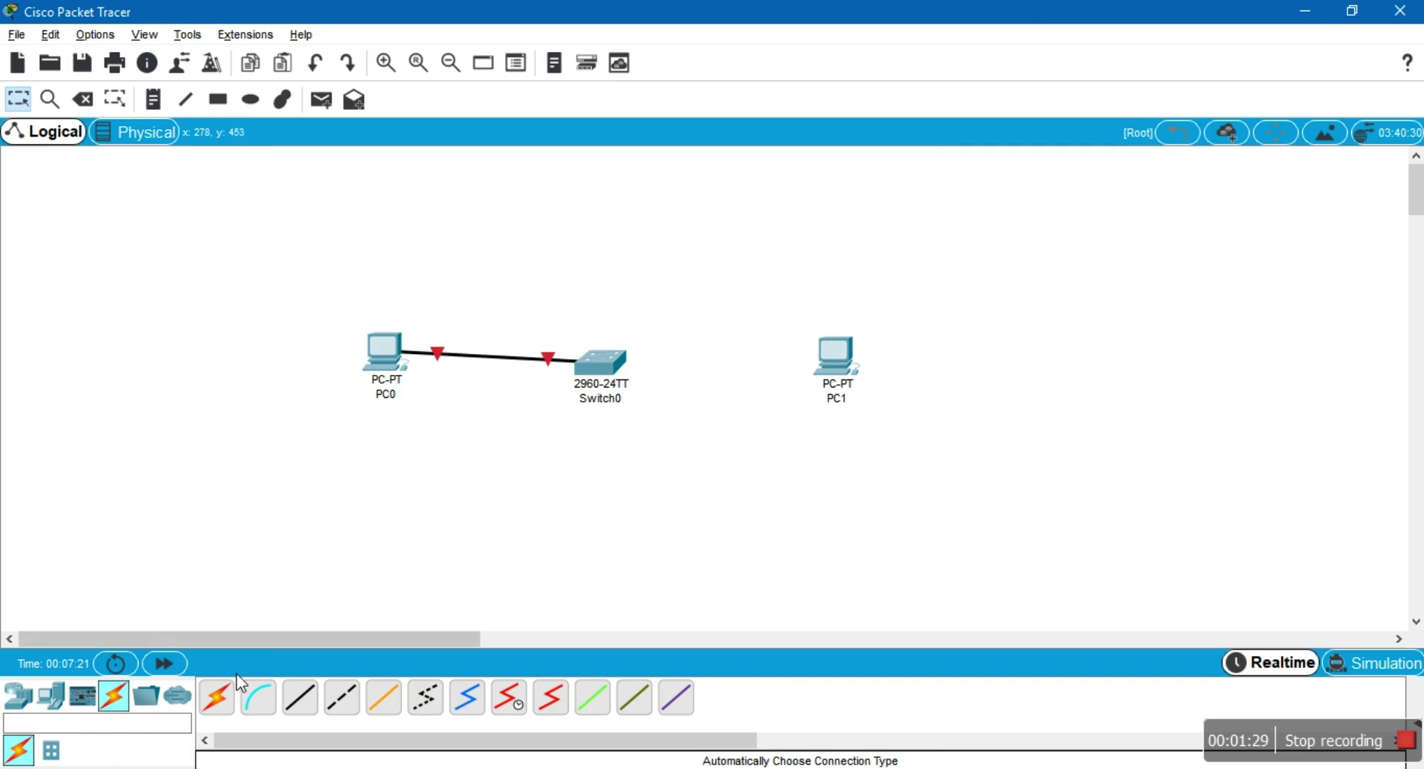
pyautogui.click(602, 363)
pyautogui.click(839, 353)
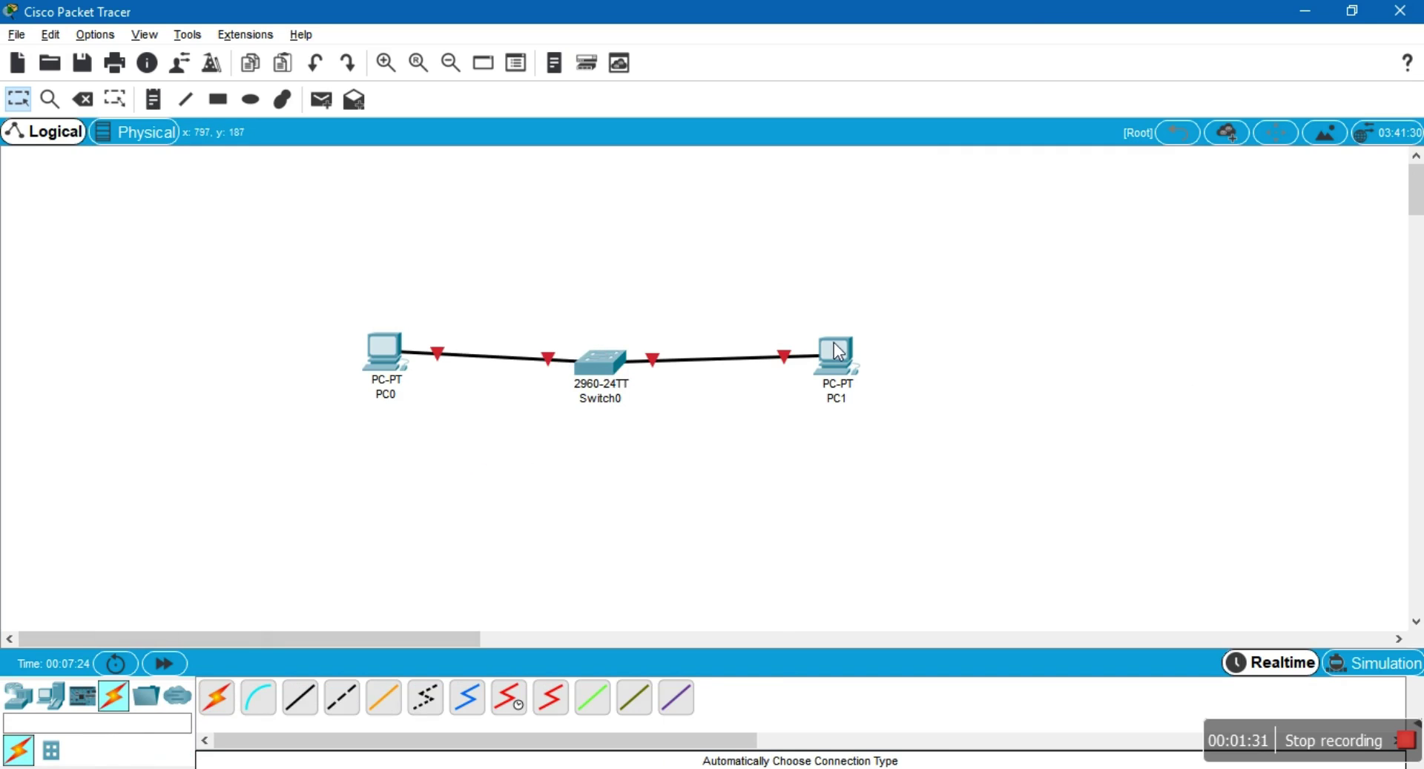
pyautogui.moveTo(614, 353); pyautogui.dragTo(623, 354)
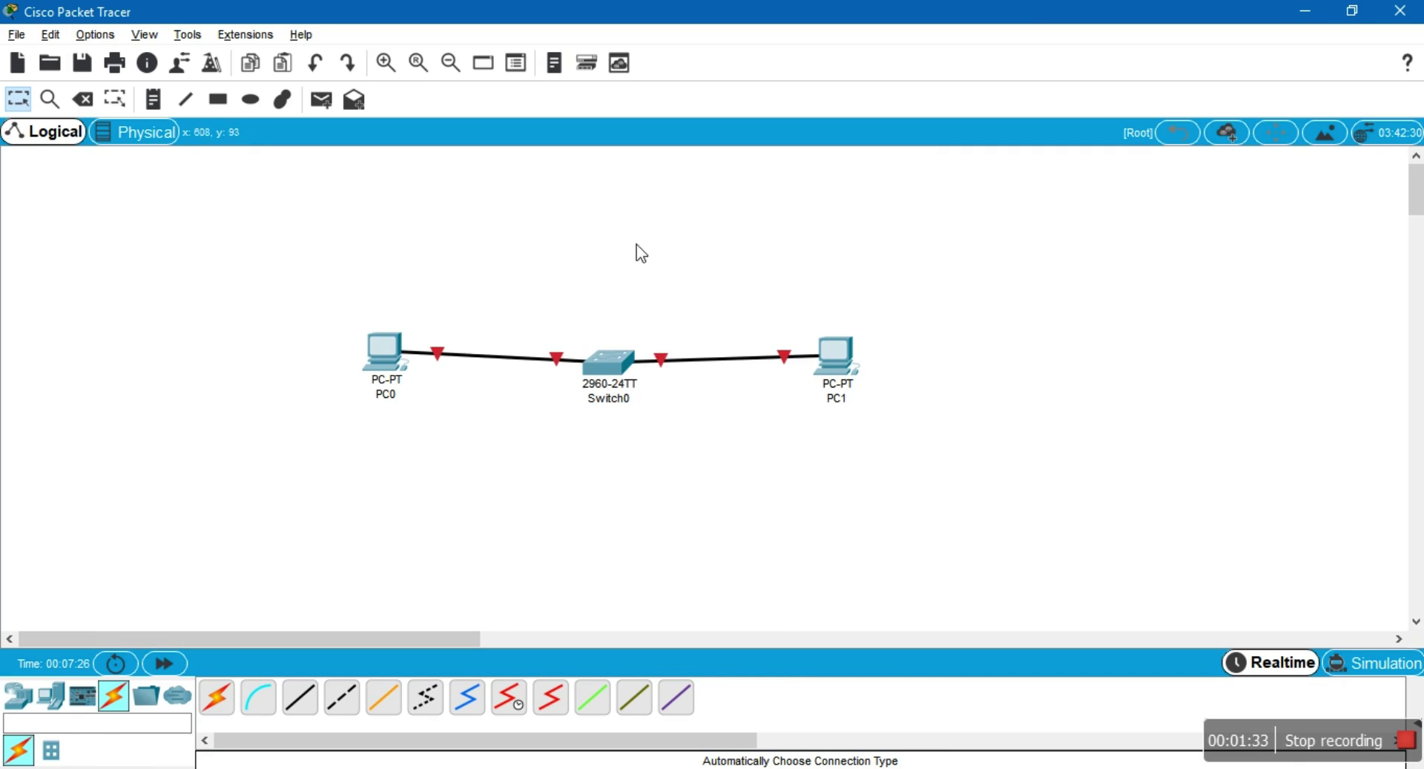
pyautogui.click(162, 663)
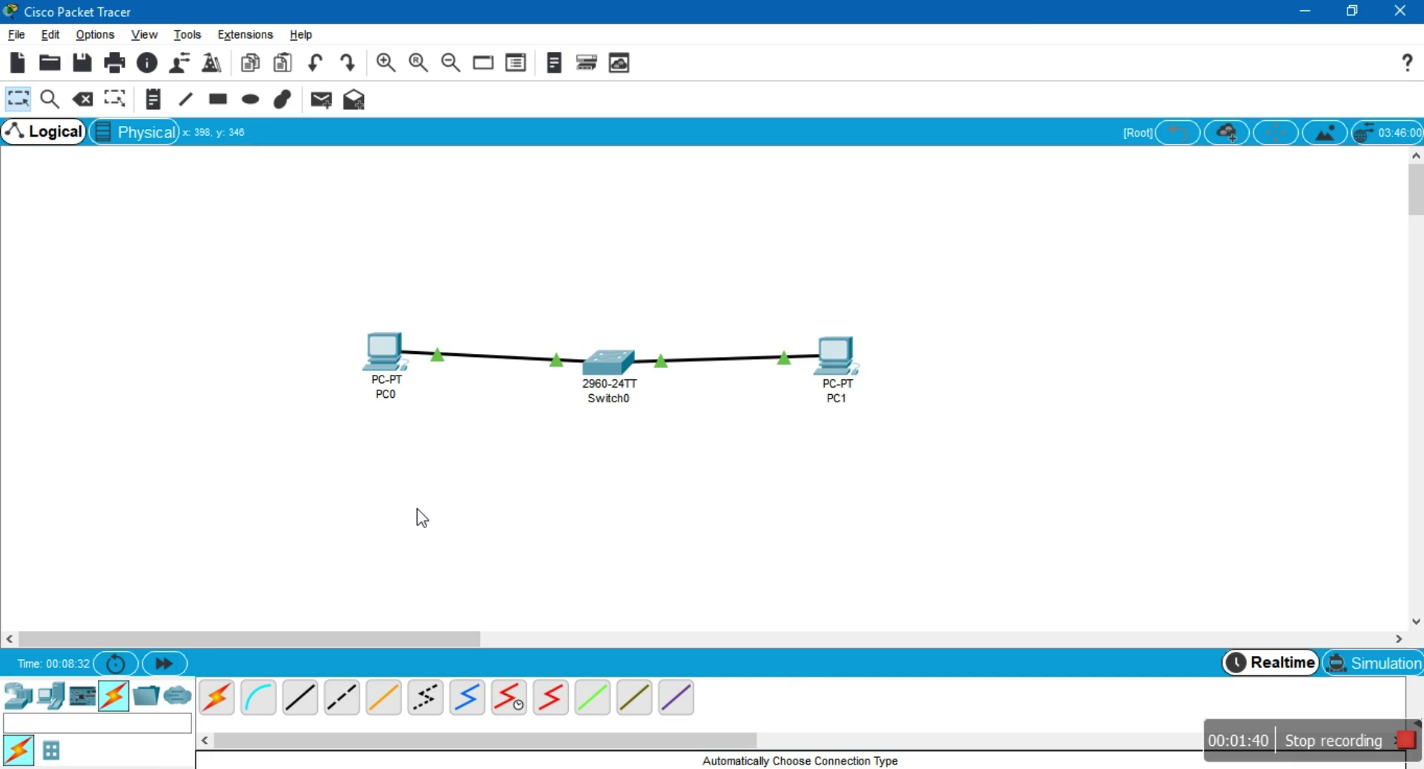
# Switch back to Notepad and insert blank lines after the topology sentence to get an empty page
pyautogui.hotkey('alt', 'Tab')
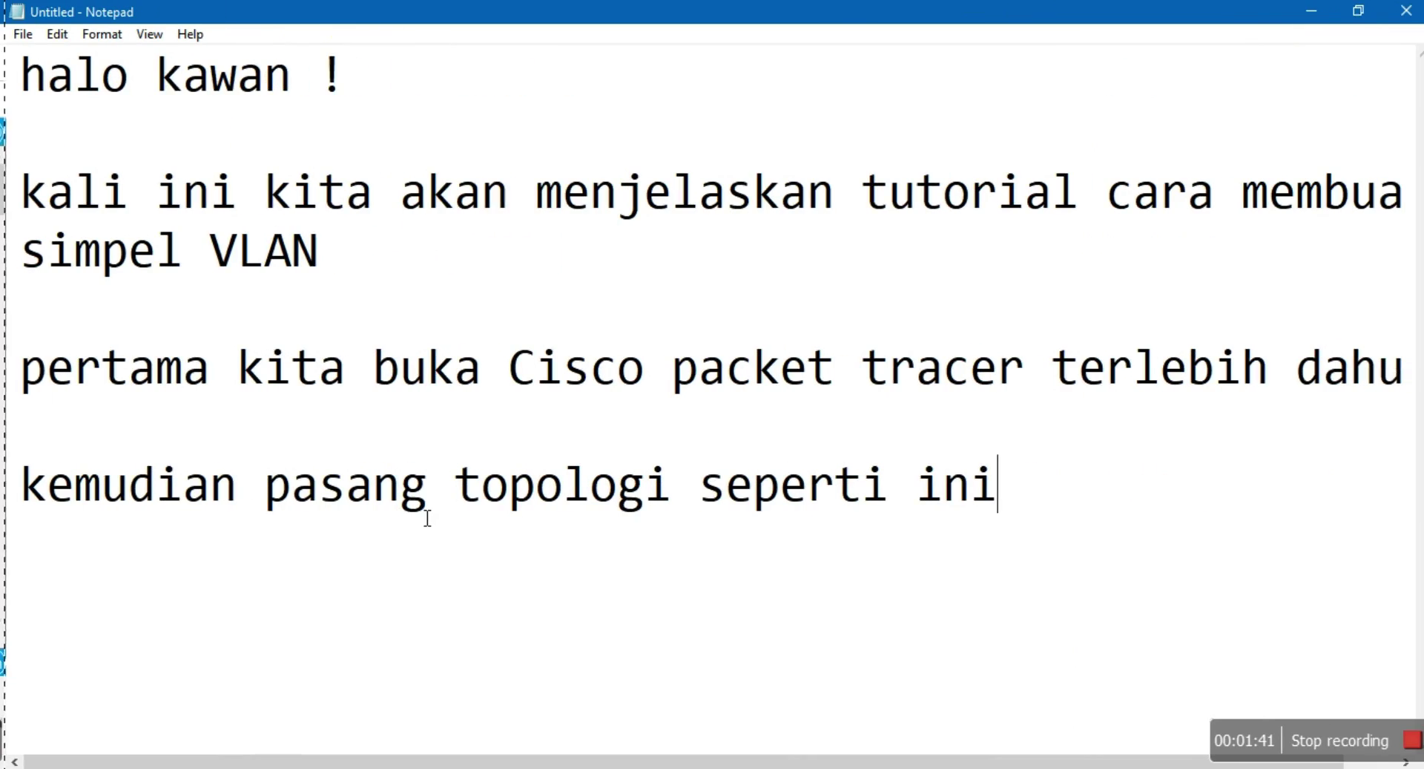
pyautogui.press('Return')
pyautogui.press('Return')
pyautogui.press('Return')
pyautogui.press('Return')
pyautogui.press('Return')
pyautogui.press('Return')
pyautogui.press('Return')
pyautogui.press('Return')
pyautogui.press('Return')
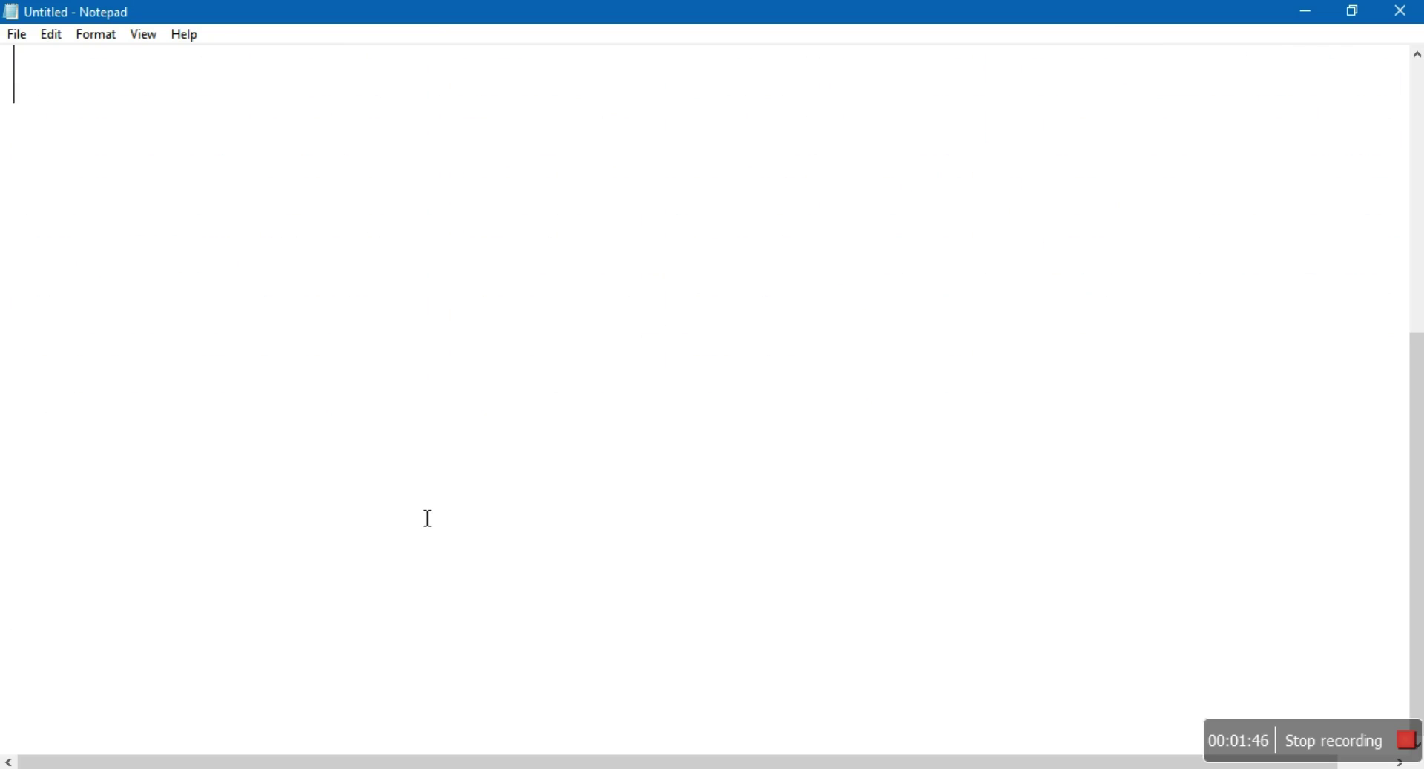
# Write the line "pada PC pertma kita beri nomor VLAN 10" on the empty page
pyautogui.write('pada PC pa')
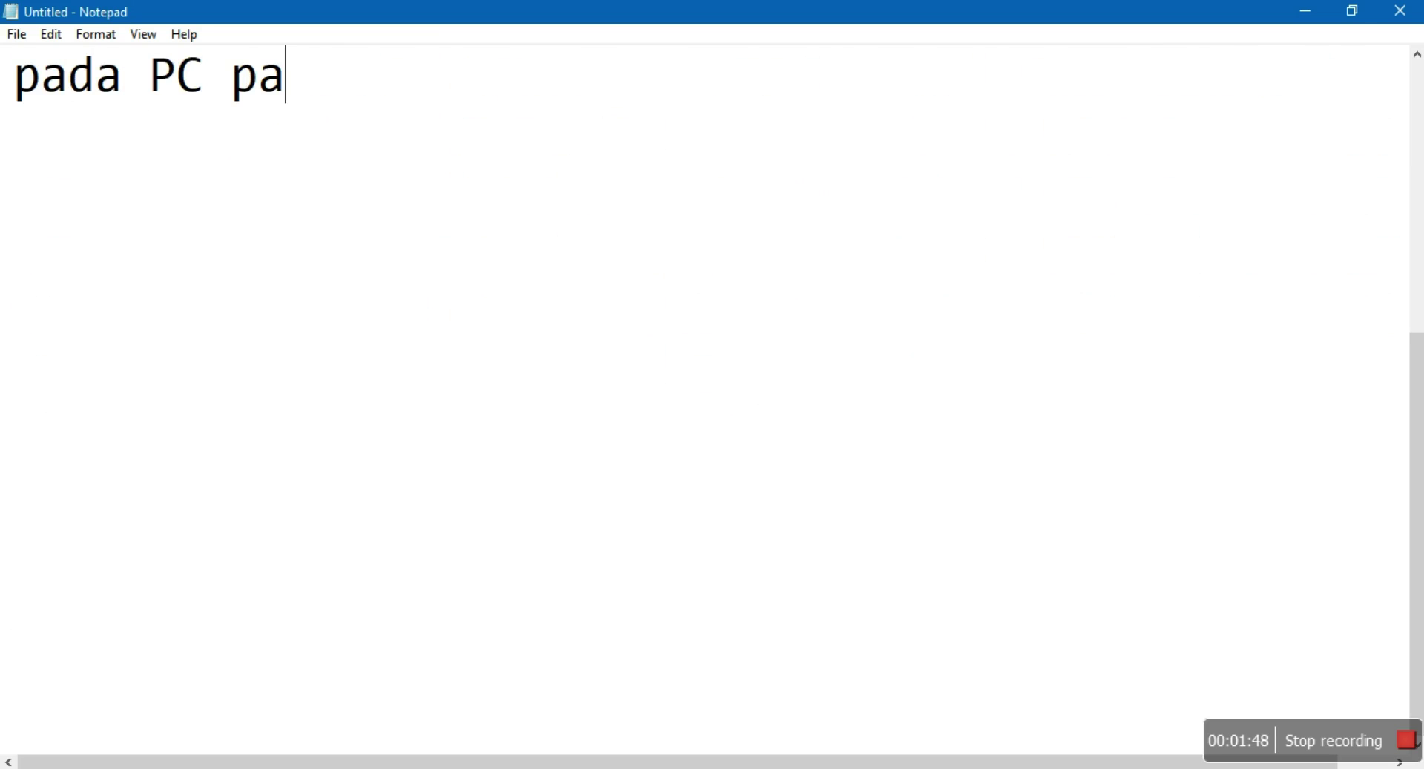
pyautogui.write('e')
pyautogui.press('BackSpace')
pyautogui.press('BackSpace')
pyautogui.write('ert')
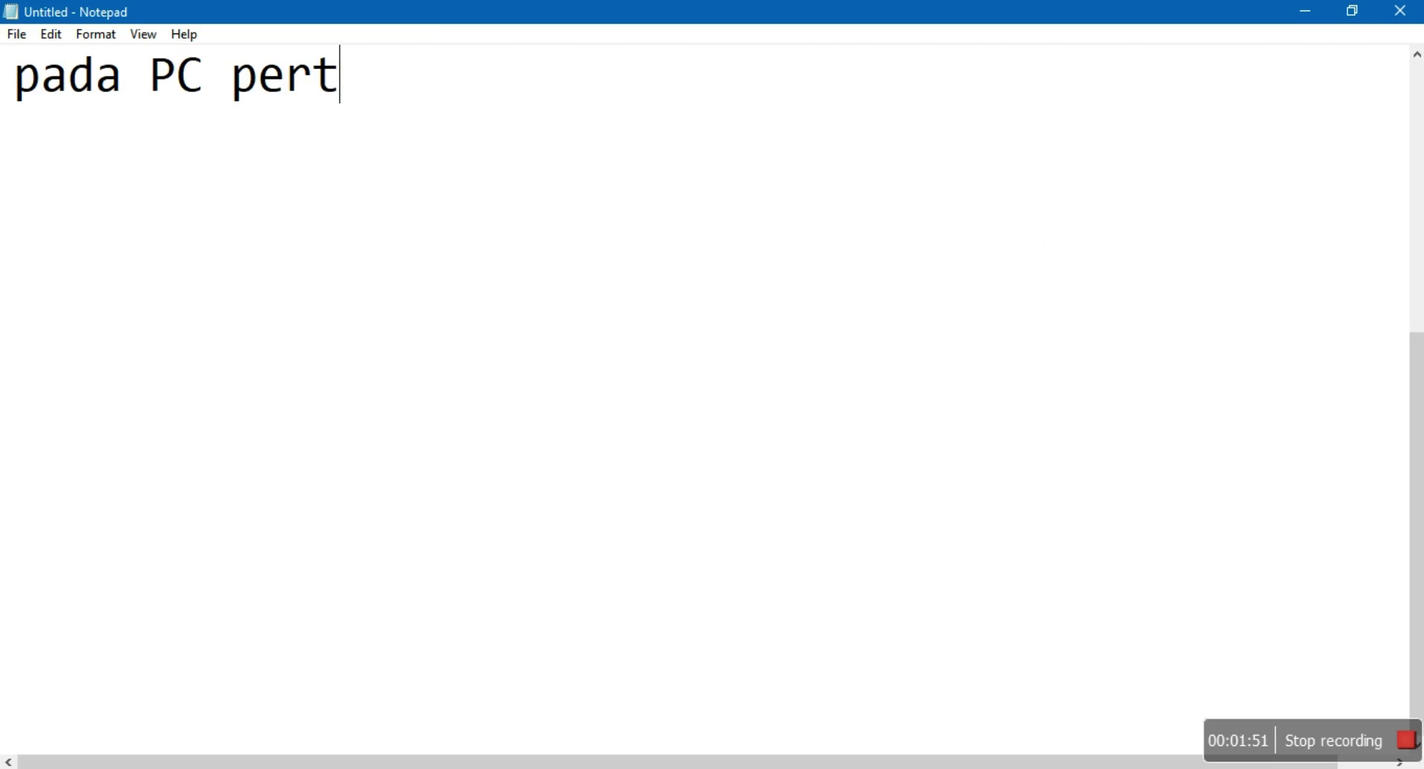
pyautogui.write('ma kita ')
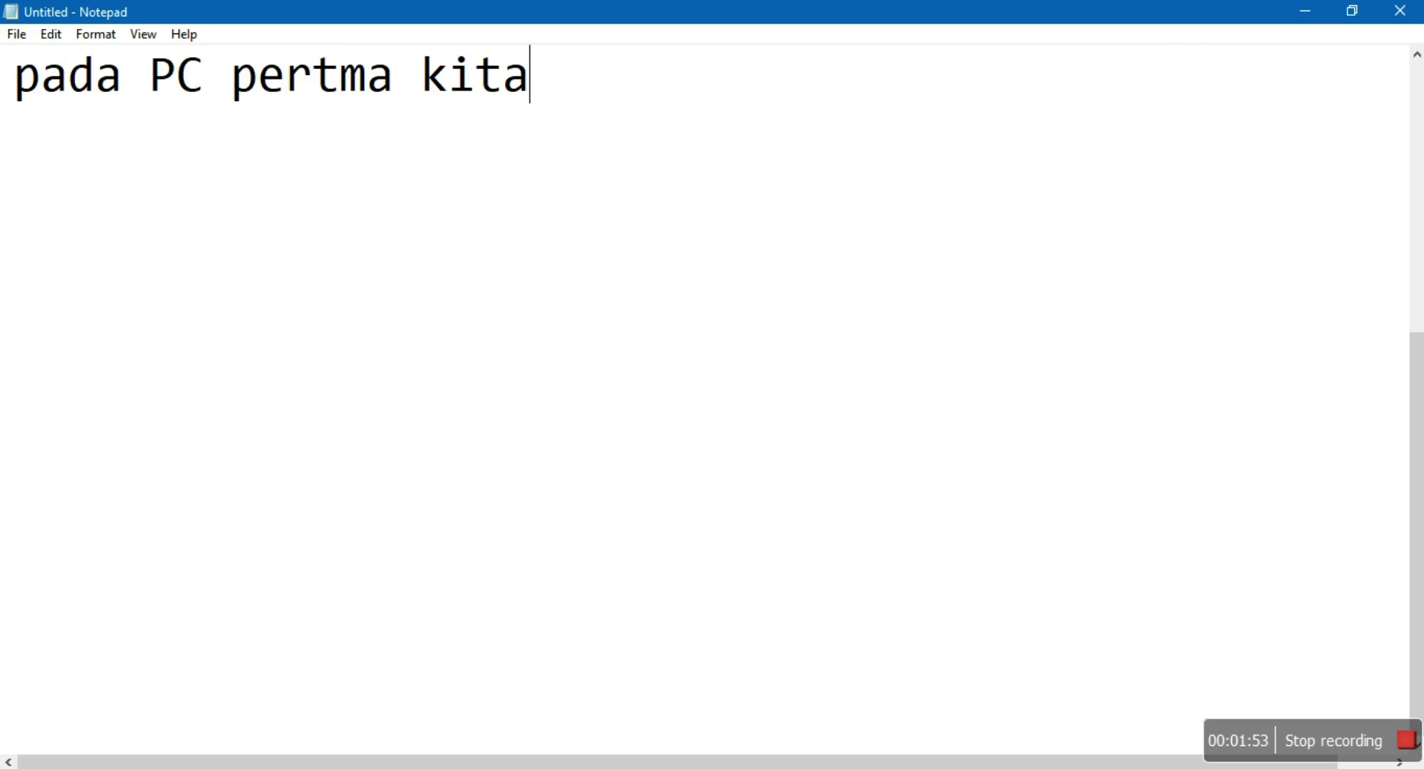
pyautogui.write('beri ')
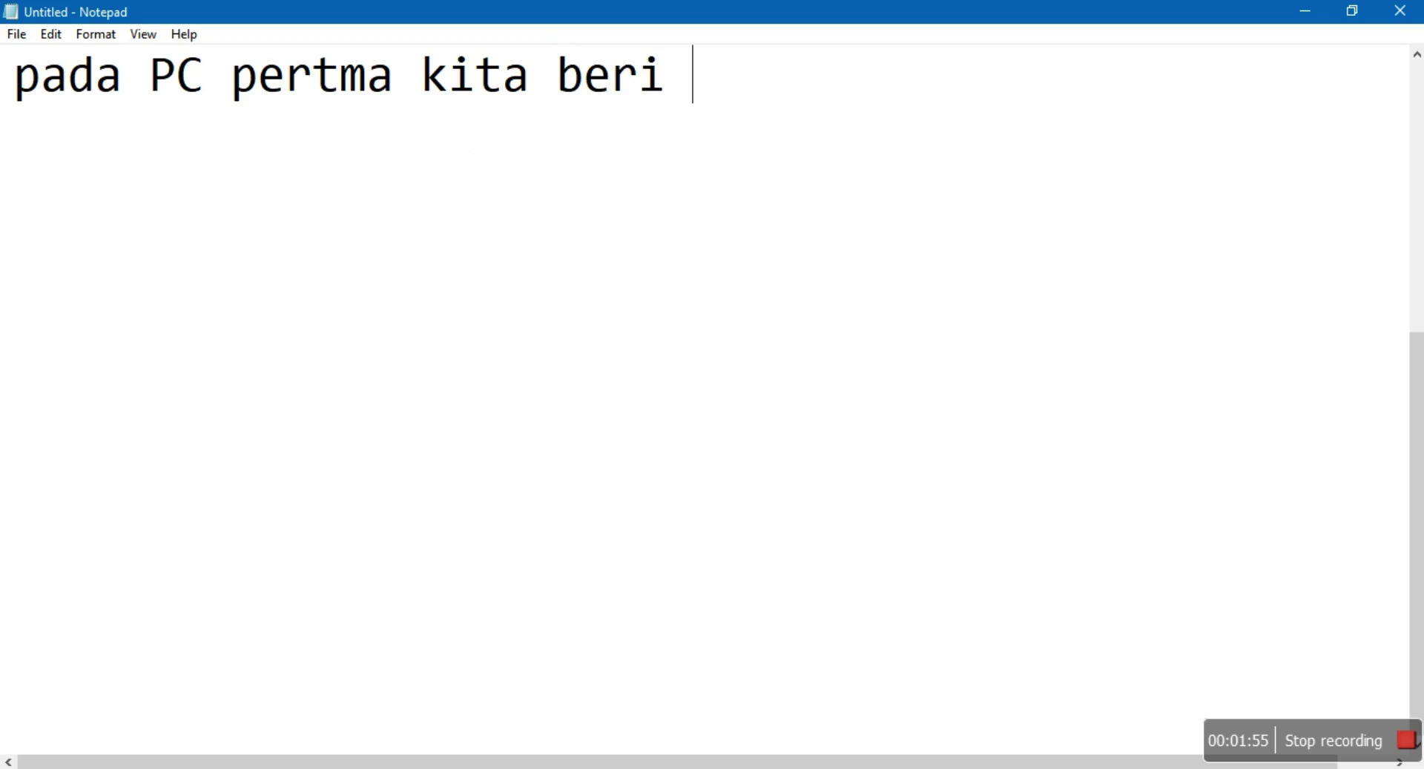
pyautogui.write('VLAN')
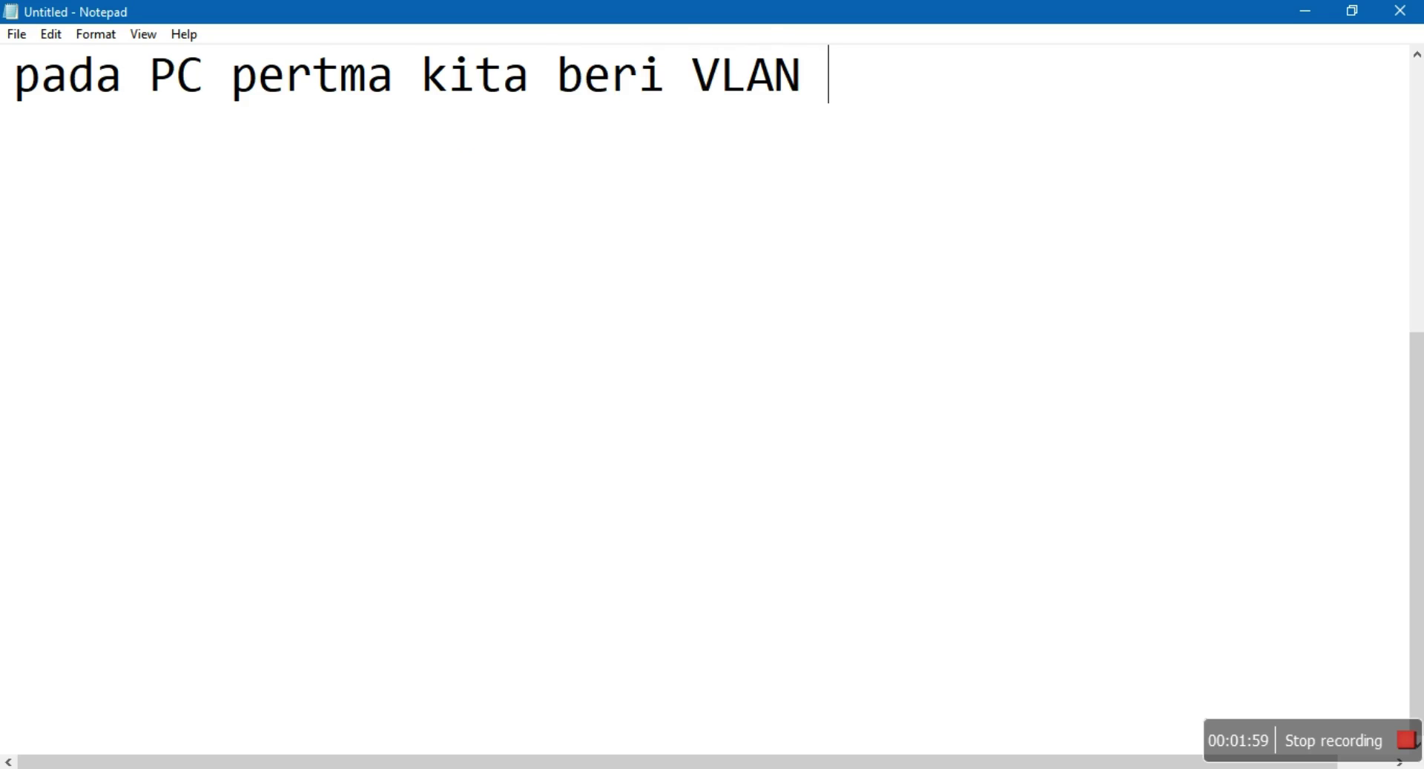
pyautogui.press('BackSpace')
pyautogui.press('BackSpace')
pyautogui.press('BackSpace')
pyautogui.press('BackSpace')
pyautogui.press('BackSpace')
pyautogui.write('b')
pyautogui.press('BackSpace')
pyautogui.write('no')
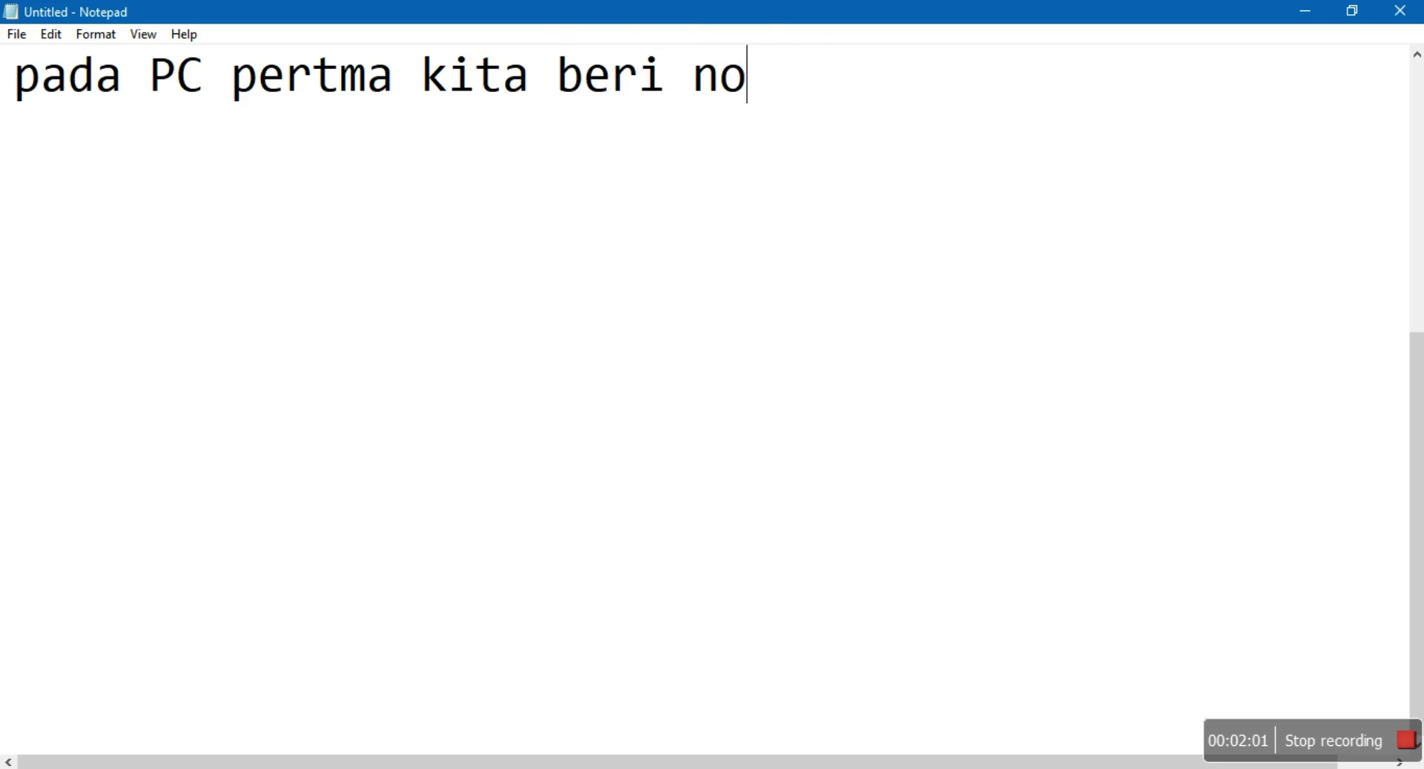
pyautogui.write('mor VLAN 10')
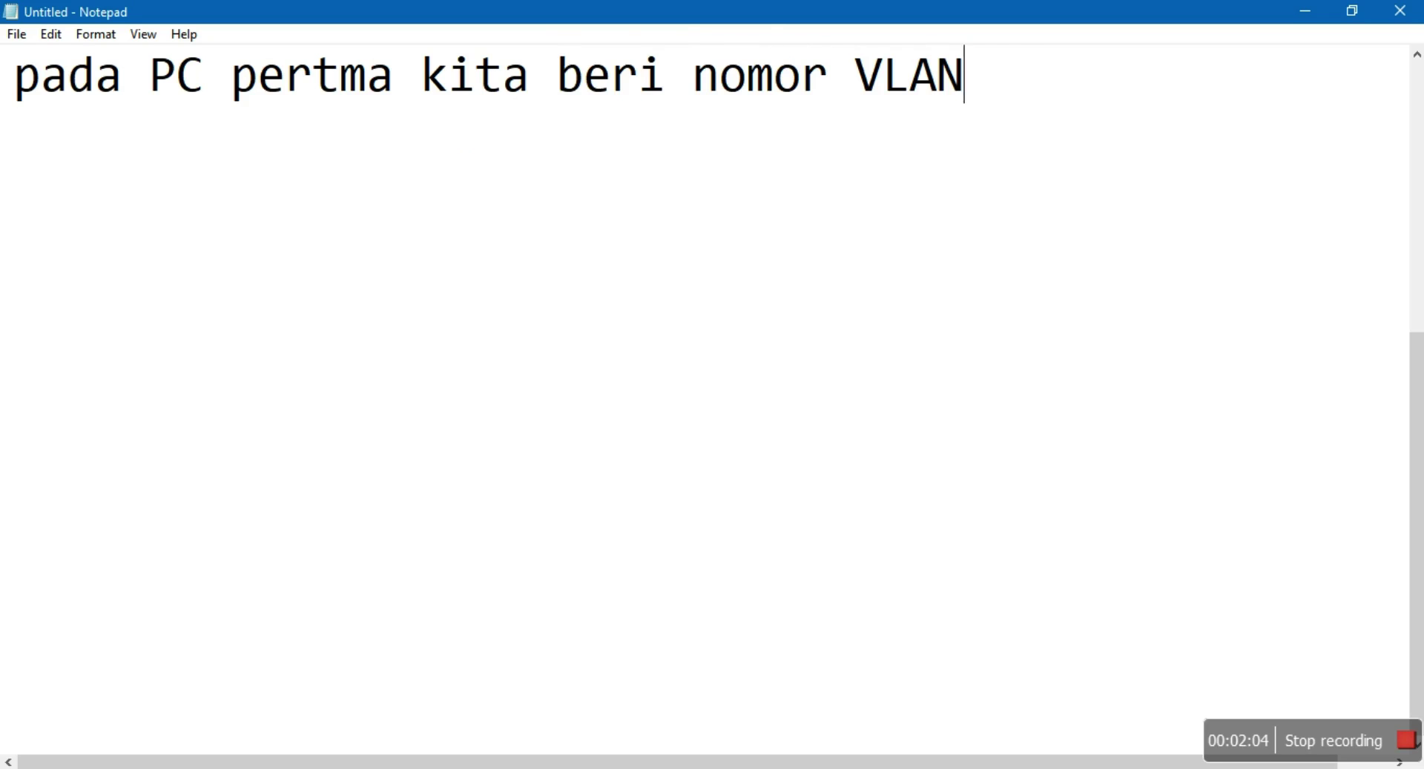
# Add "dan namanya pertama" below the VLAN 10 line, separated by a blank line
pyautogui.press('Return')
pyautogui.press('Return')
pyautogui.write('dan ')
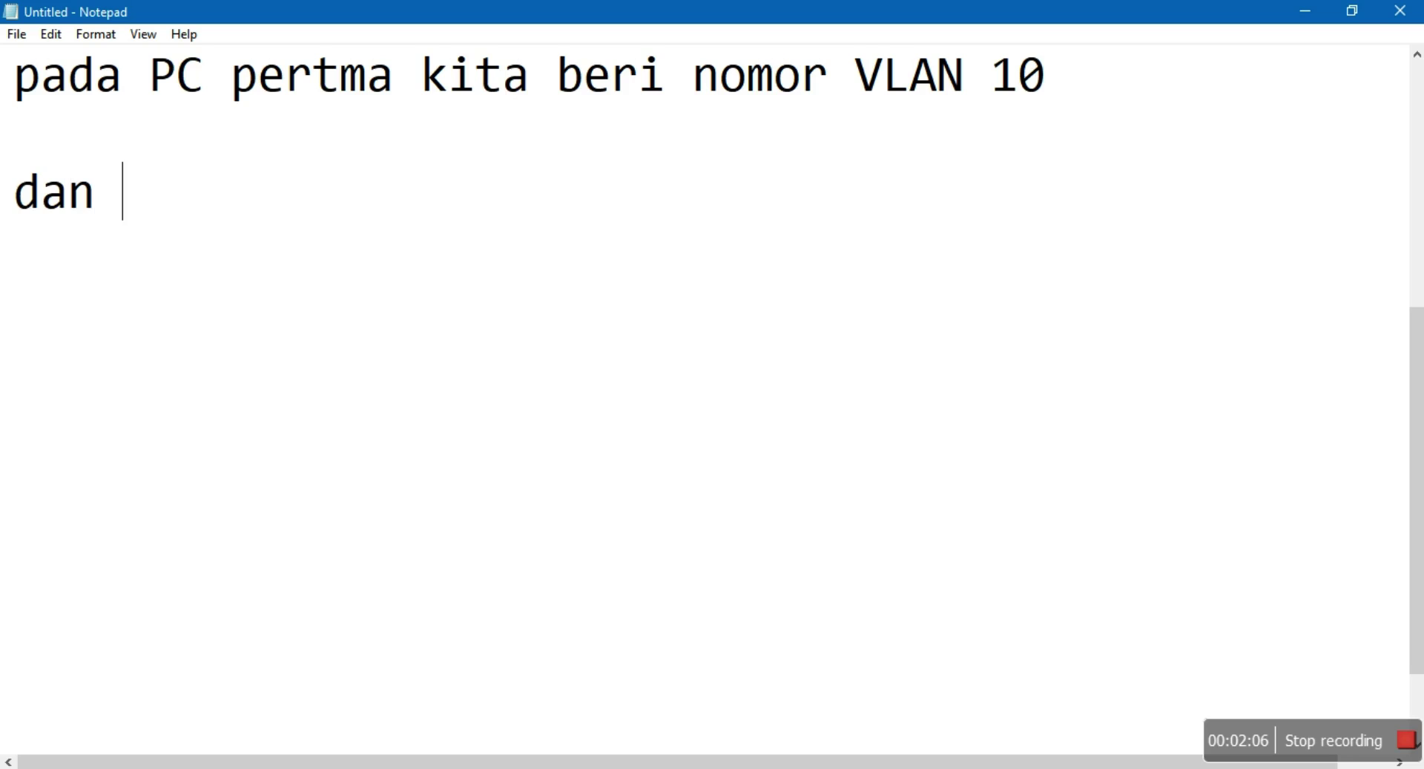
pyautogui.write('namanya')
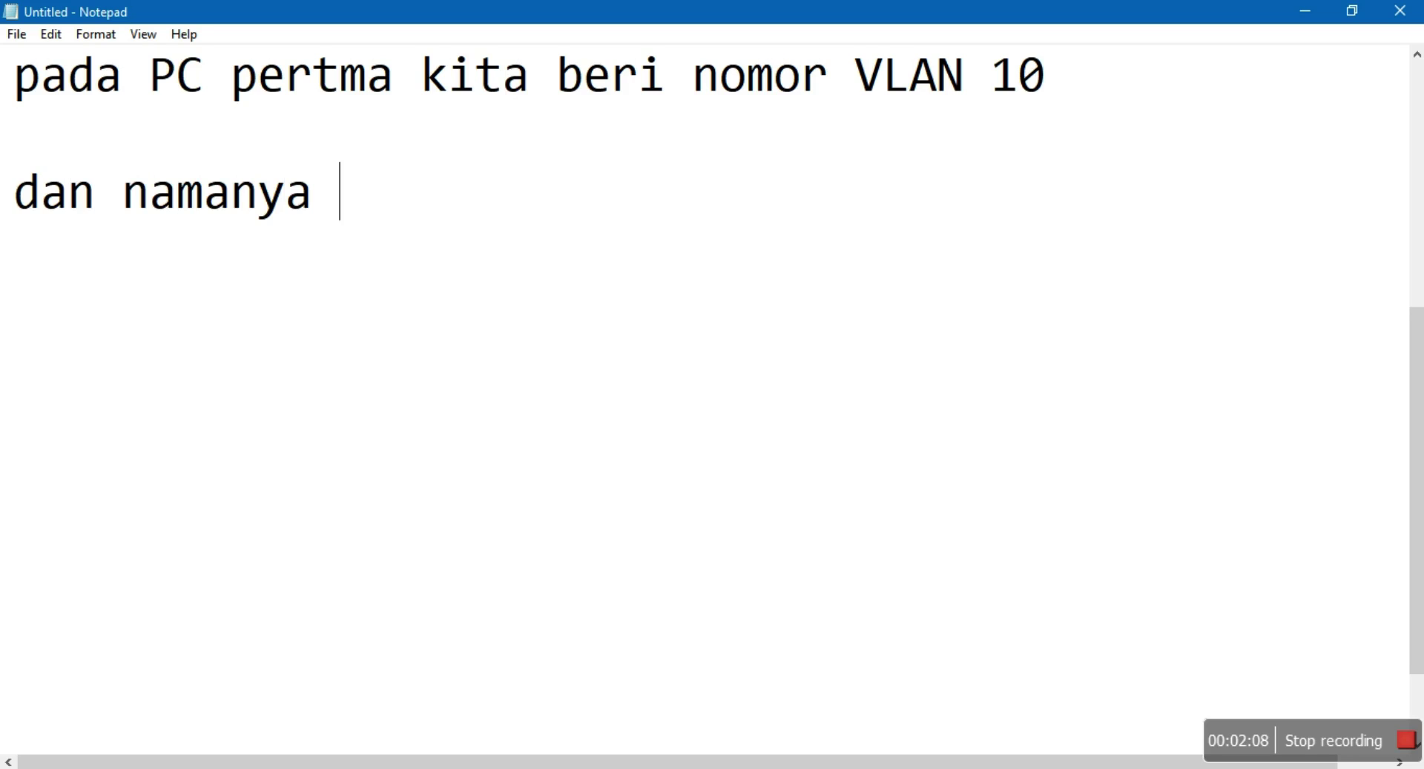
pyautogui.write(' pertama')
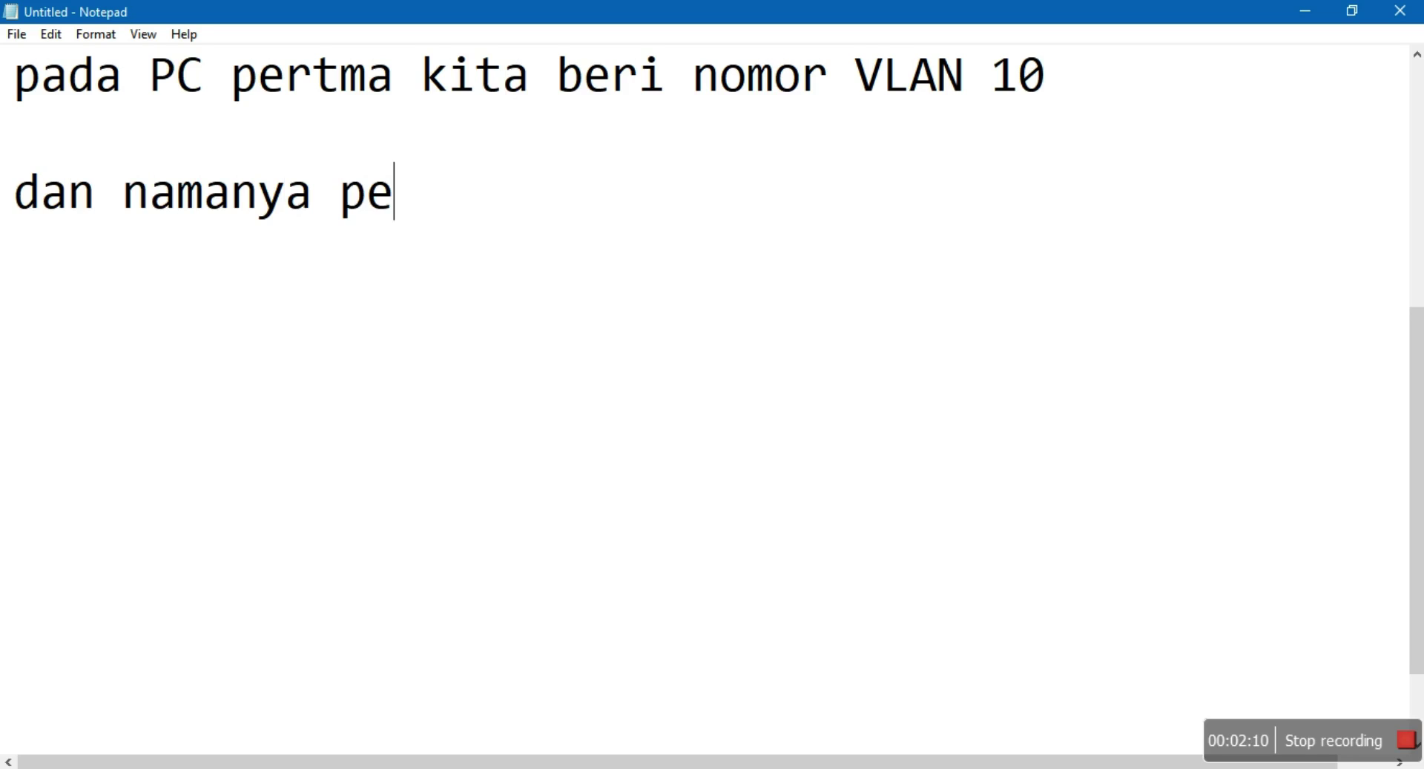
# Add the paragraph "sedangkan pada PC kedua kita beri nomor vlan 20" after another blank line
pyautogui.press('Return')
pyautogui.press('Return')
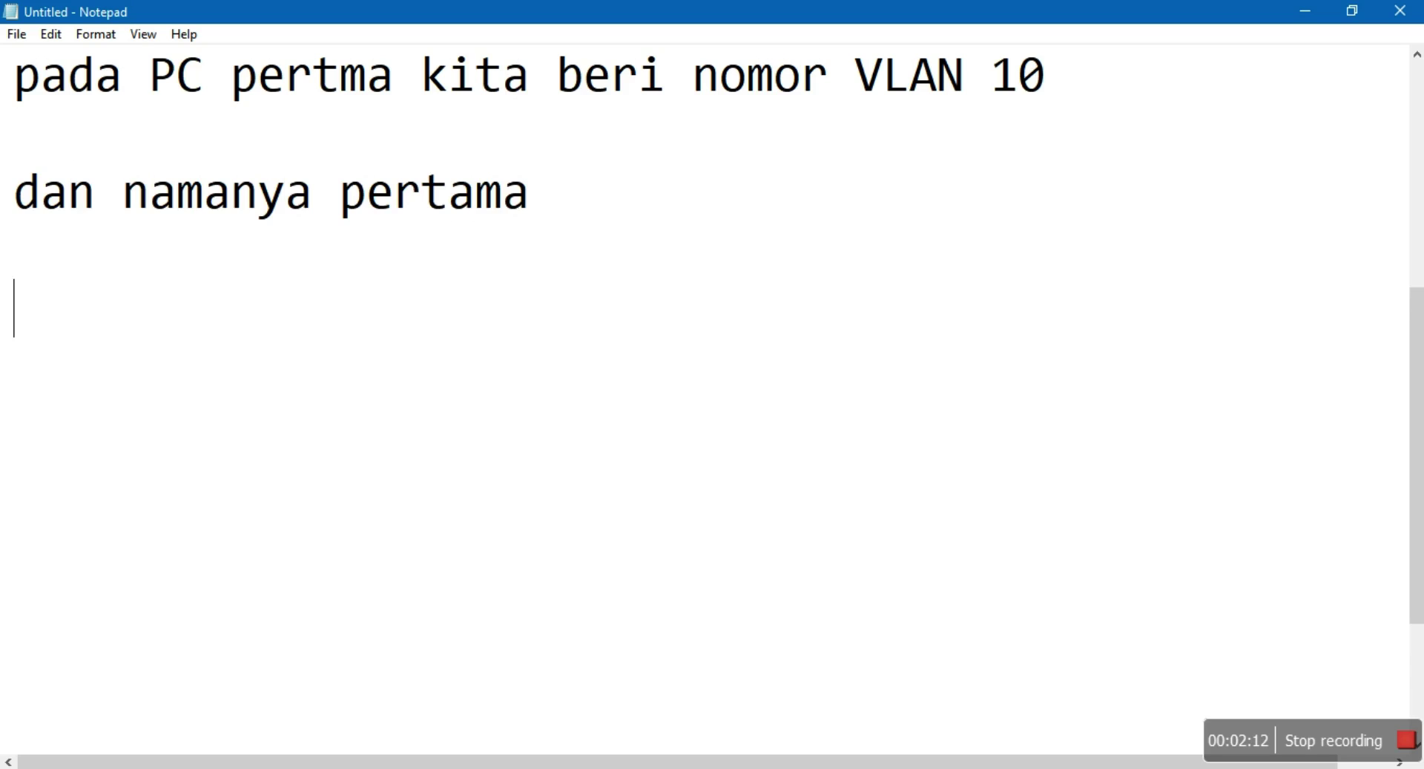
pyautogui.write('sedangkan')
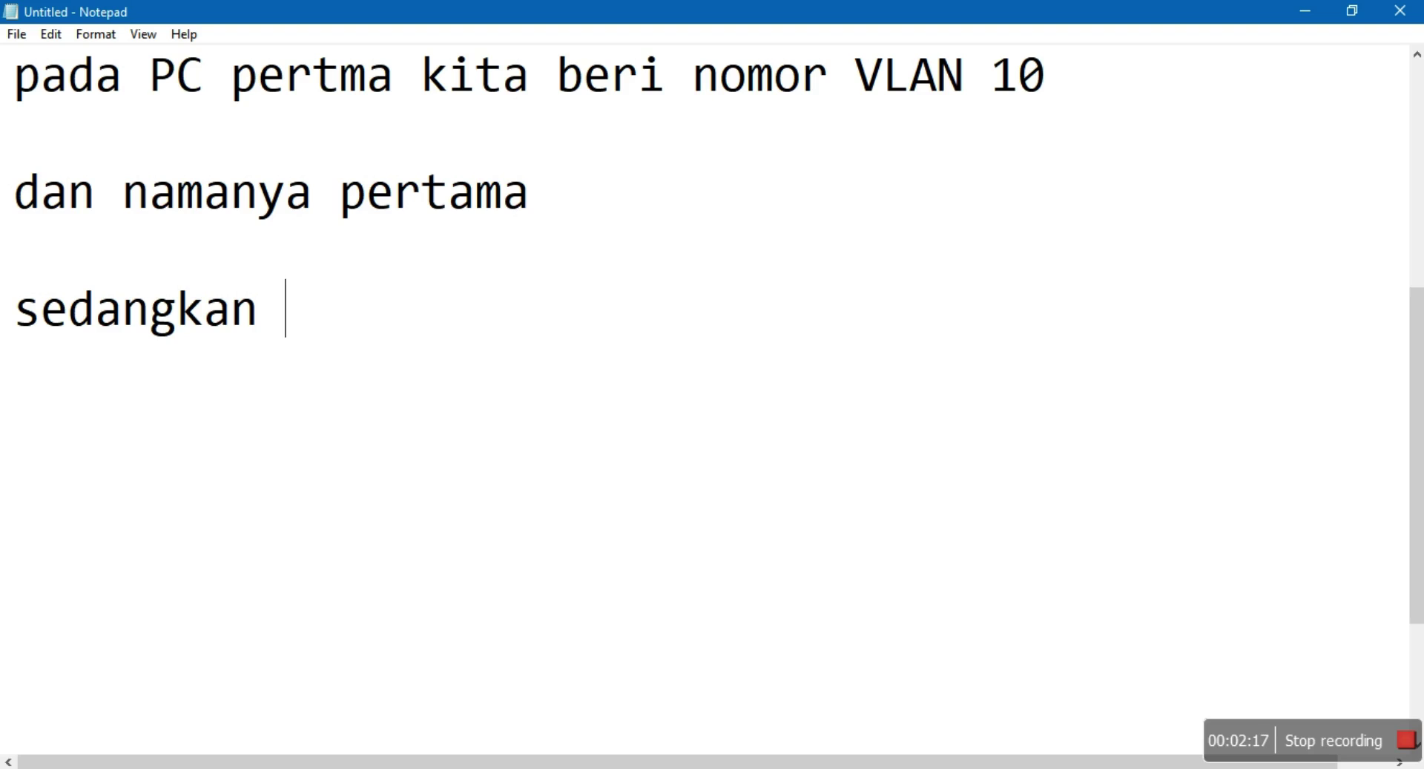
pyautogui.write(' p')
pyautogui.press('BackSpace')
pyautogui.write('pada PC')
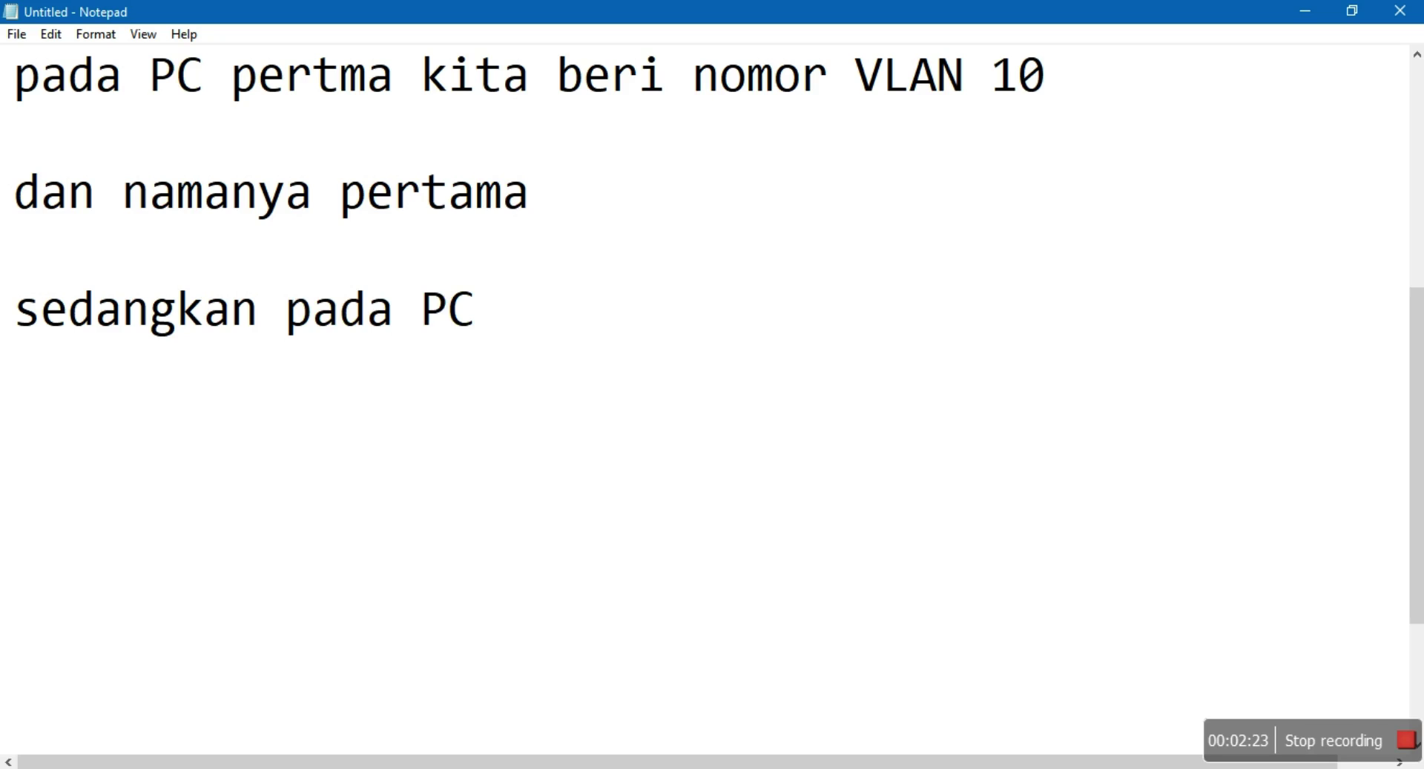
pyautogui.write(' ke')
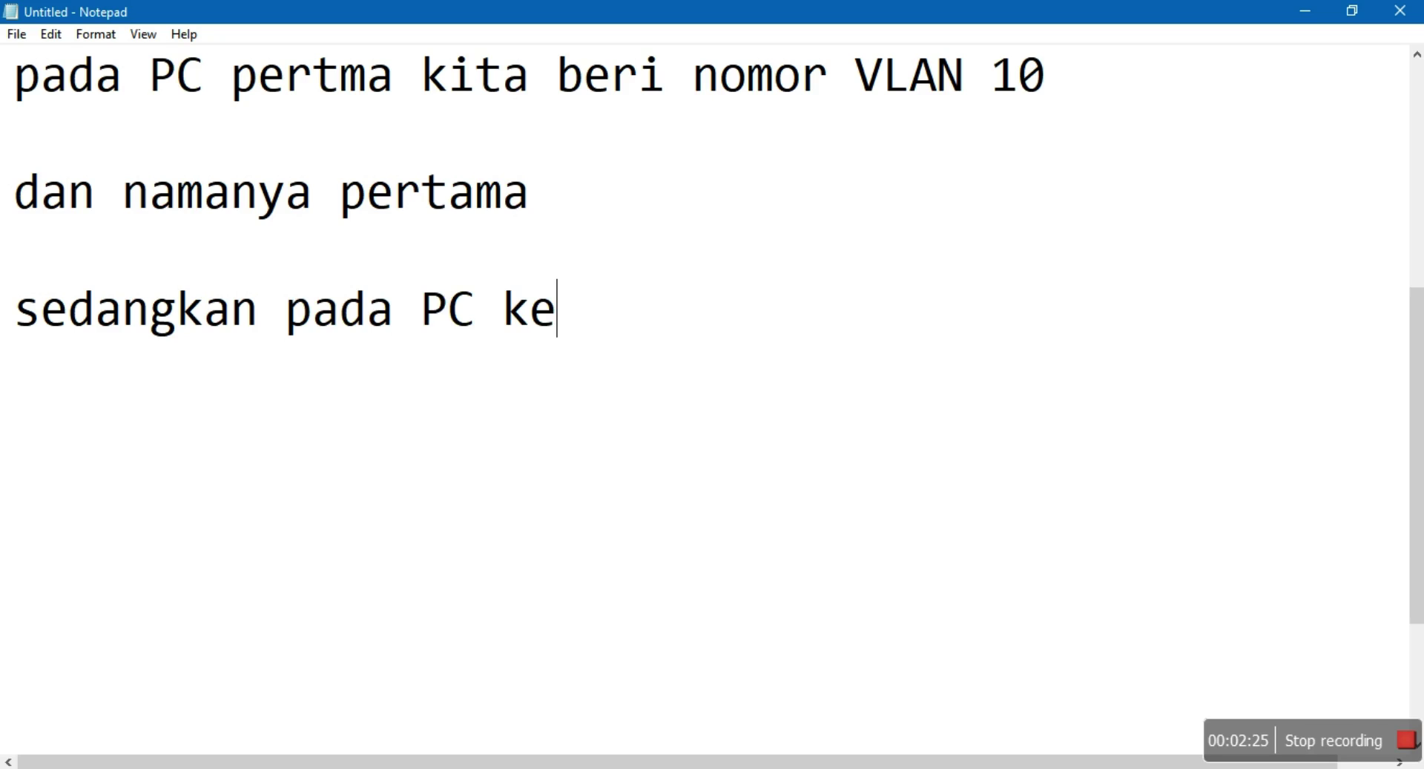
pyautogui.write('dua ki')
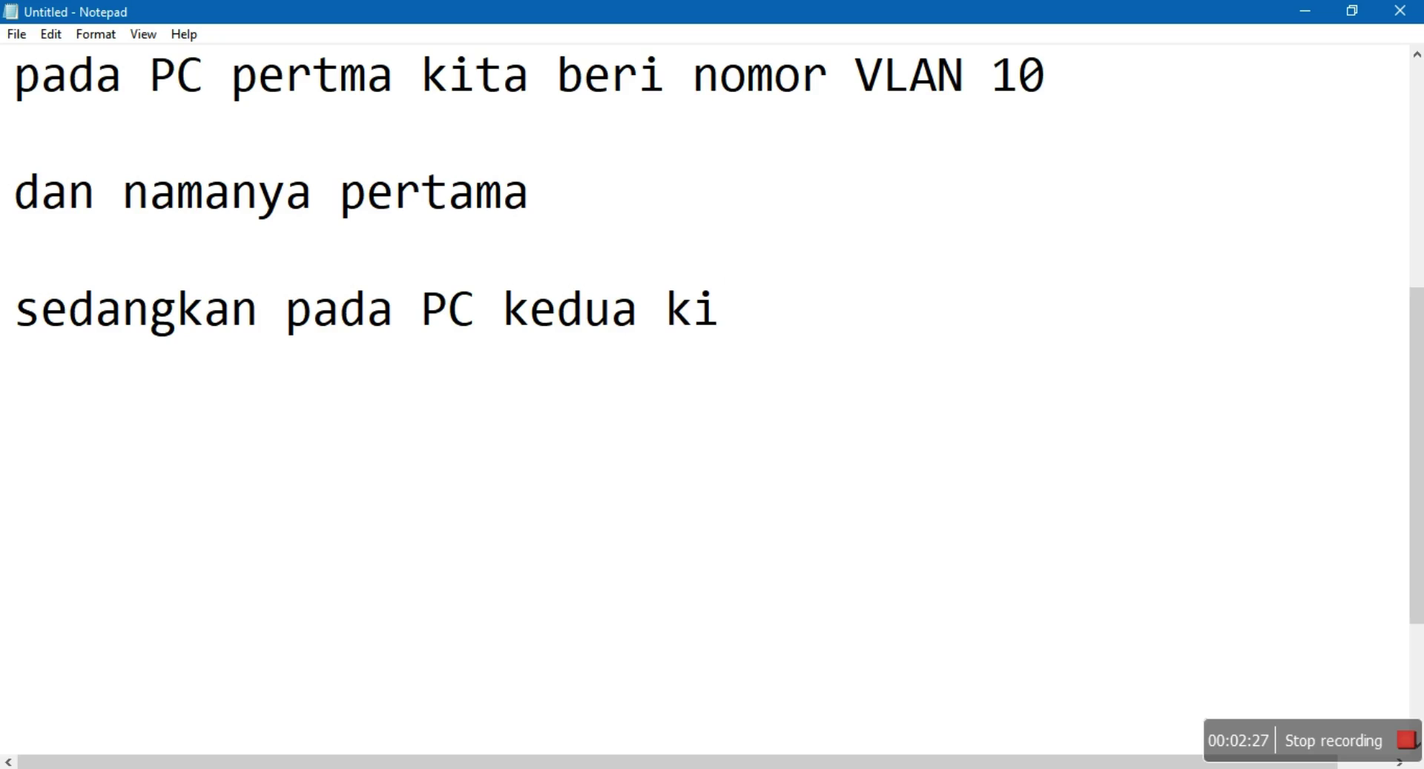
pyautogui.write('ta beri nomor ')
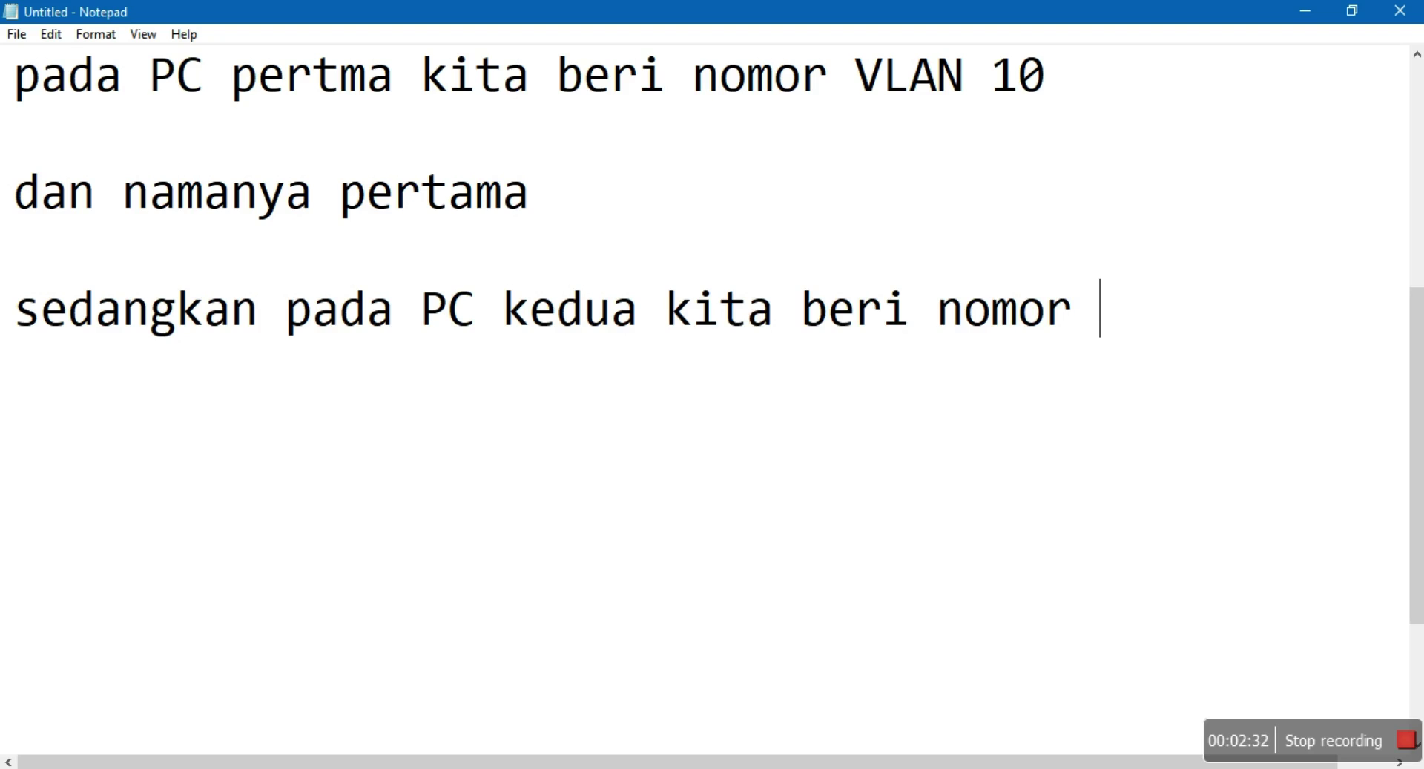
pyautogui.write('vlan 20')
# Add "dan namanya kedua" on the line directly below the vlan 20 sentence
pyautogui.press('Return')
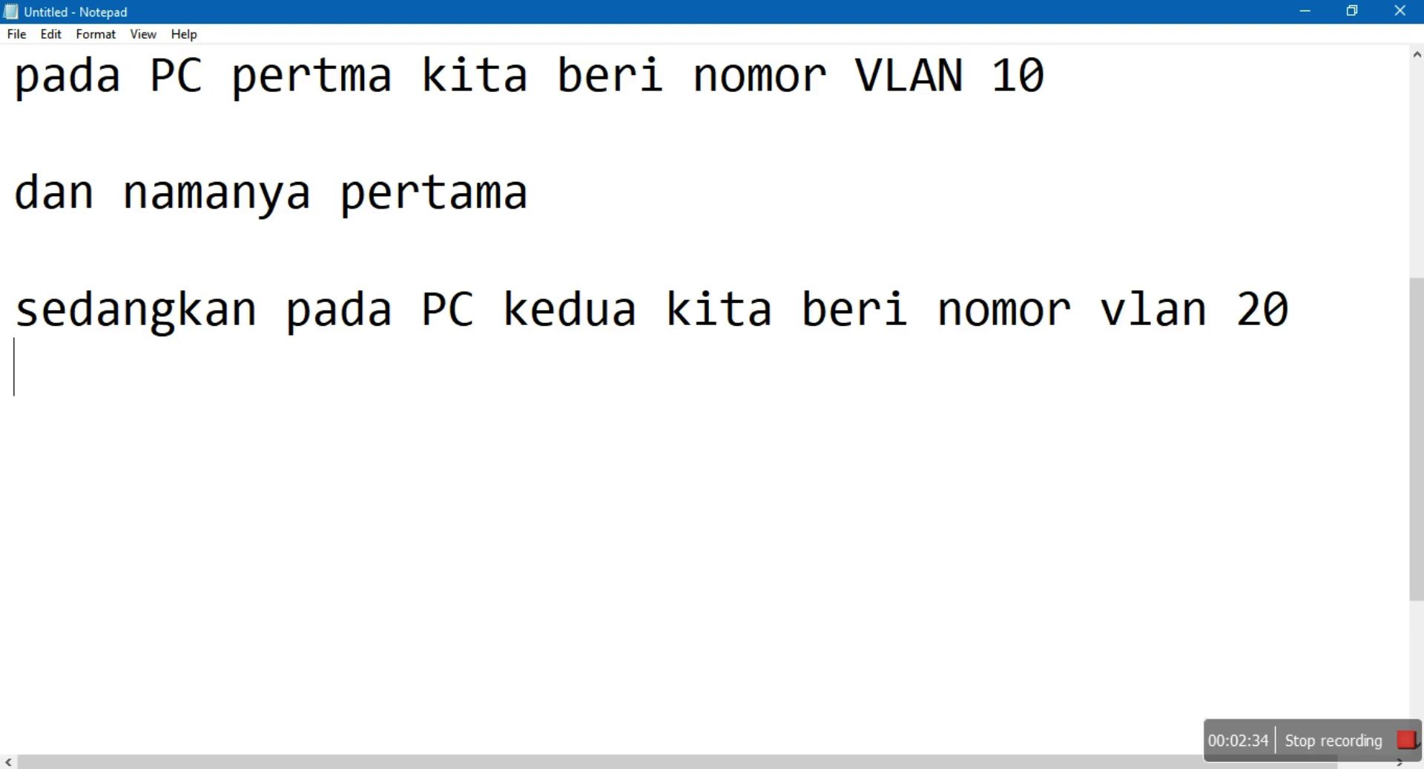
pyautogui.write('dan nama')
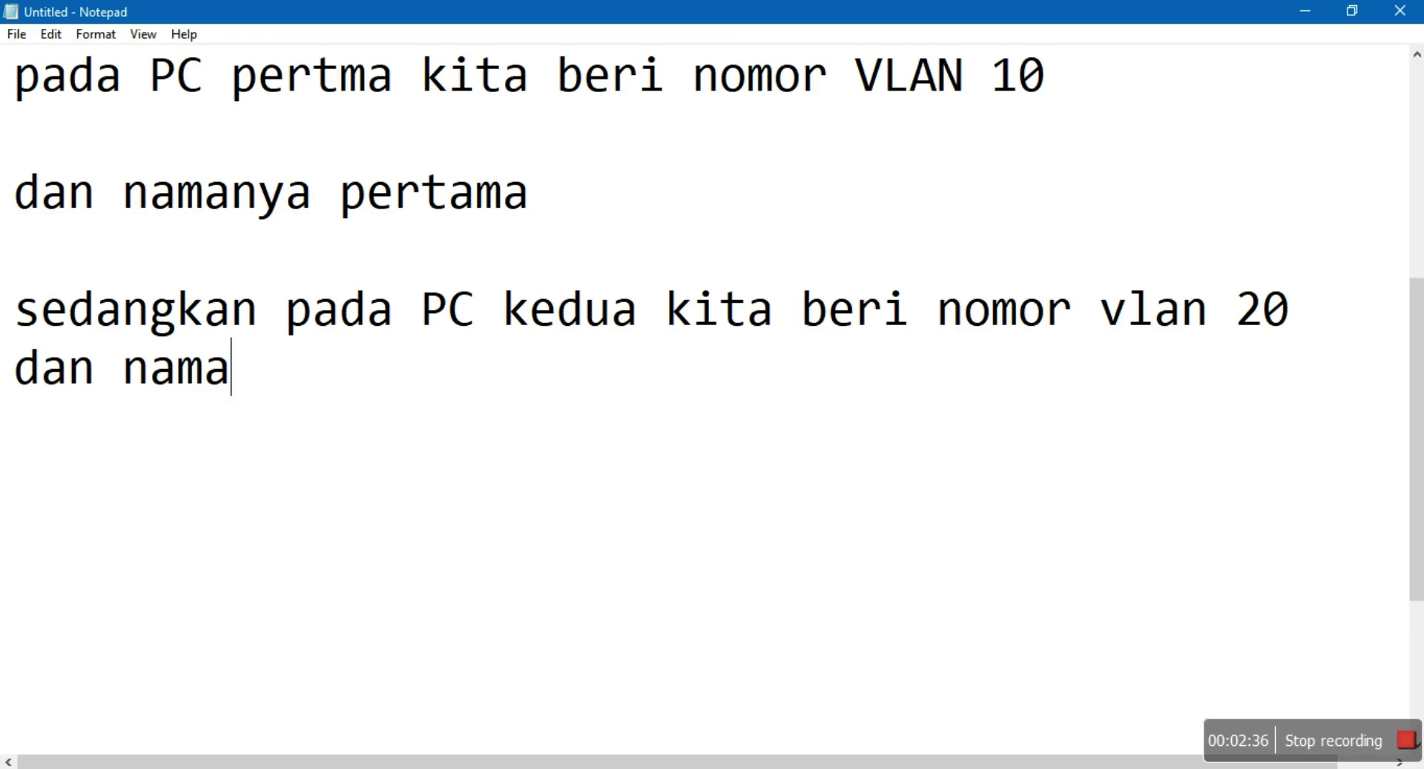
pyautogui.write('nya kedi')
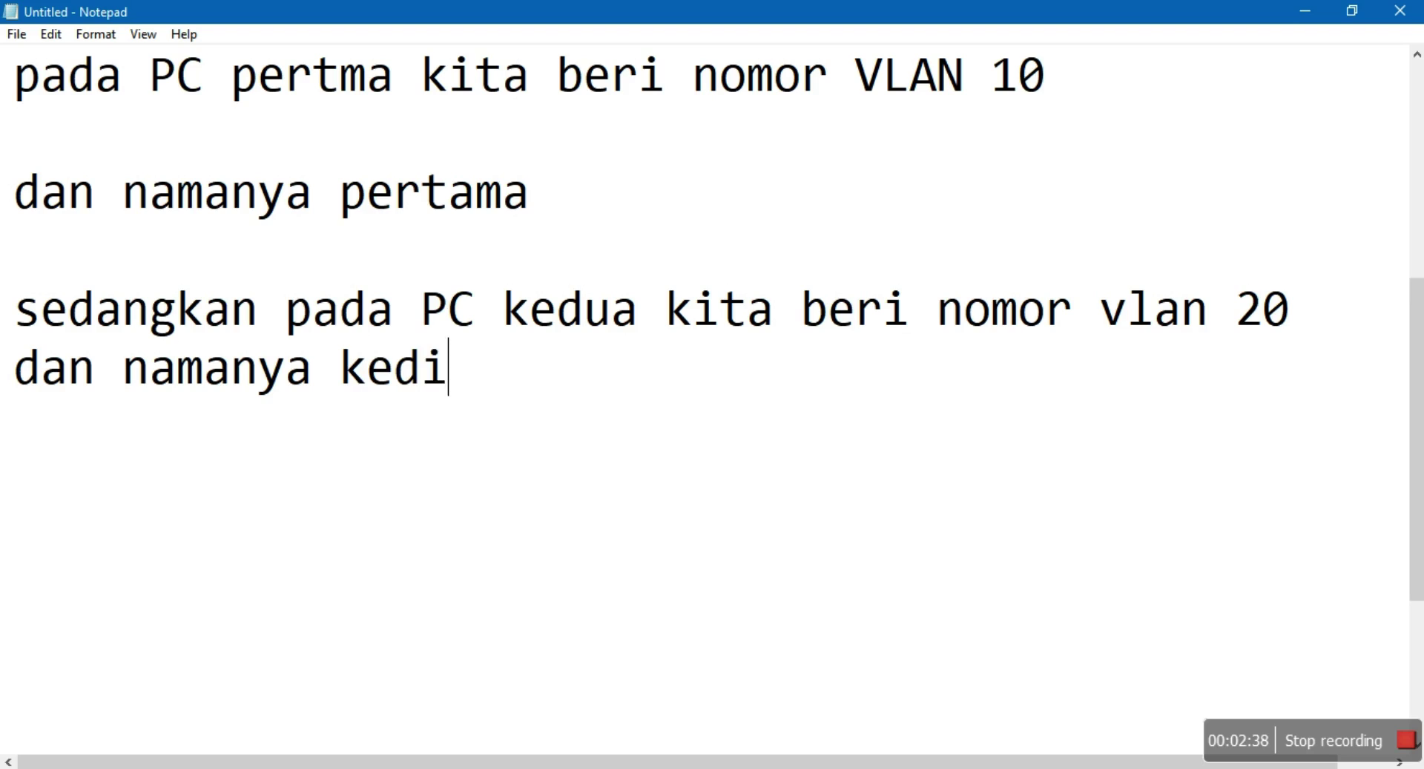
pyautogui.press('BackSpace')
pyautogui.write('ua')
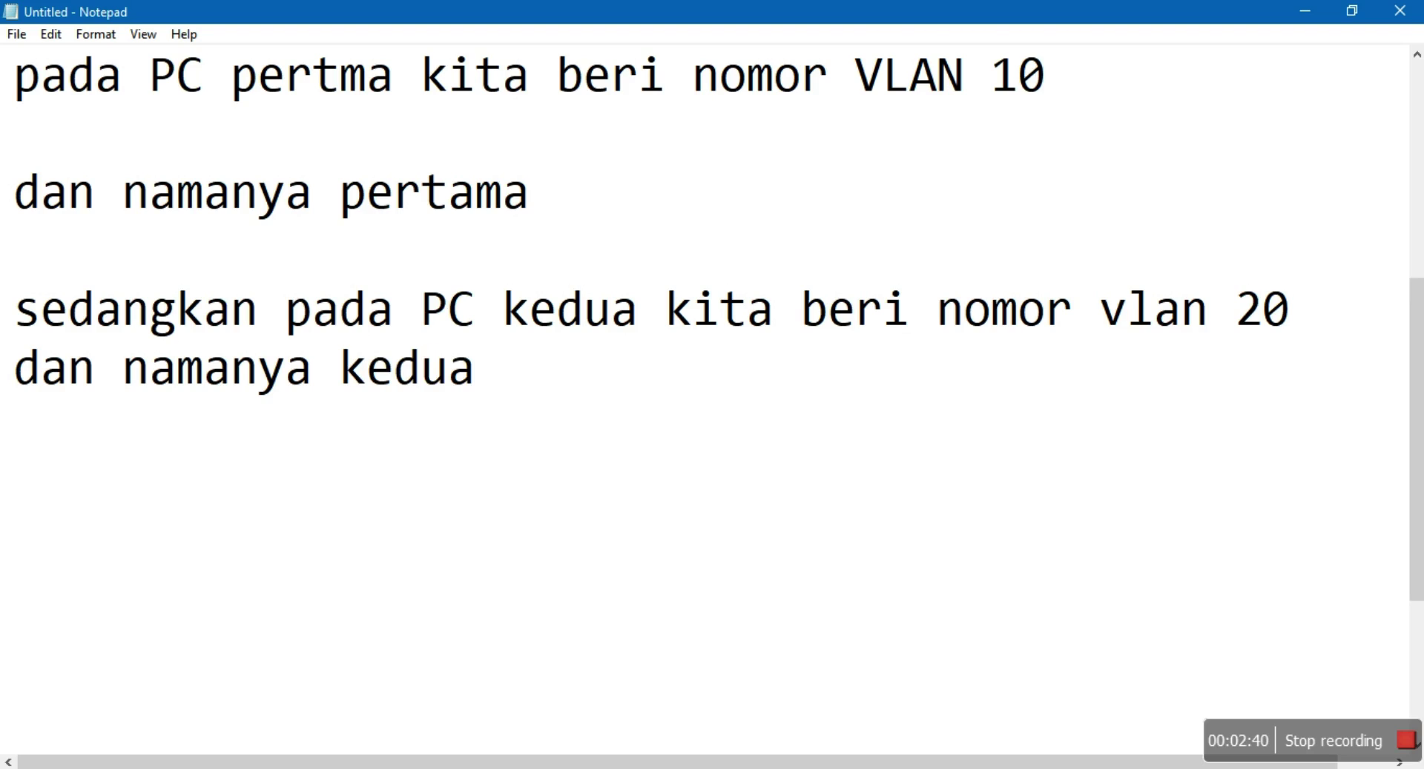
# Switch to Cisco Packet Tracer, choose blue as the rectangle fill colour, and draw an unfilled rectangle around PC0
pyautogui.hotkey('alt', 'Tab')
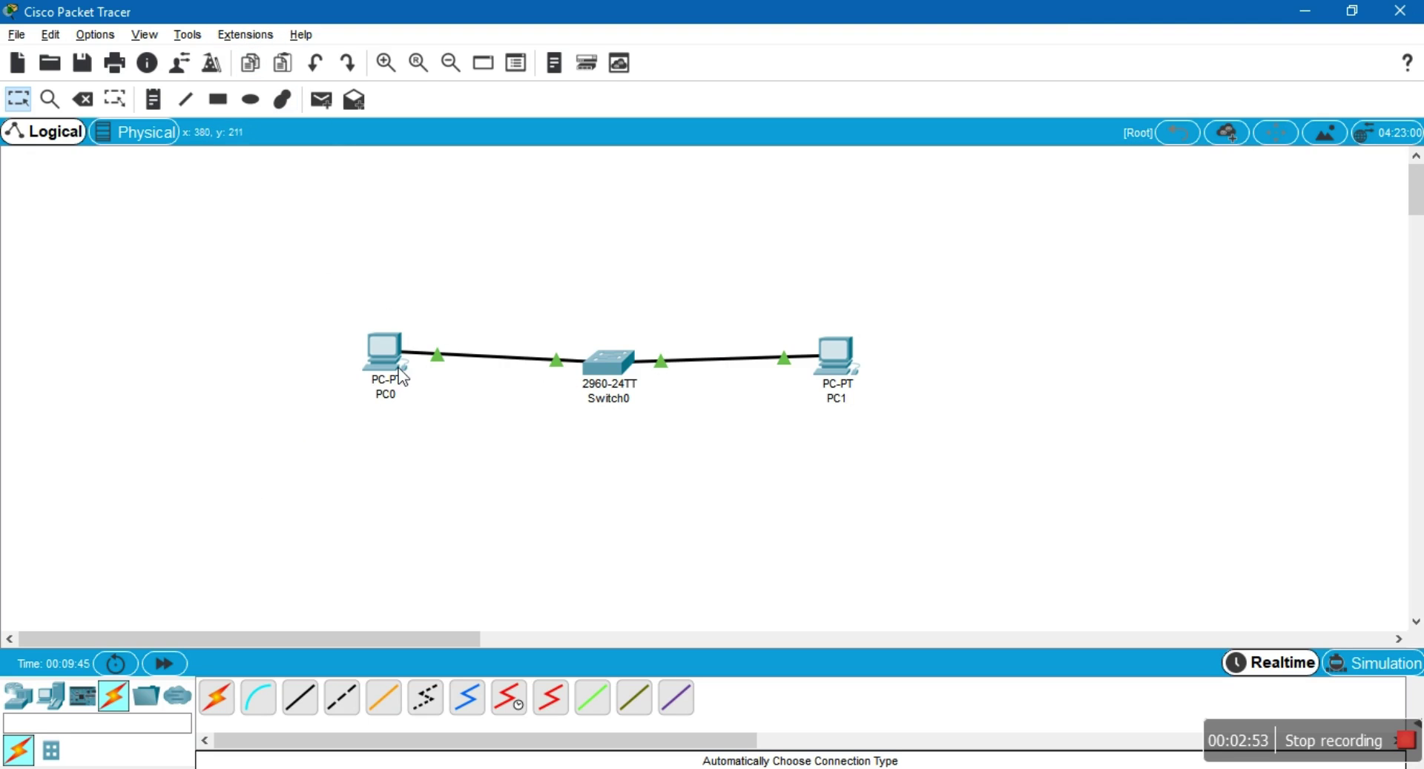
pyautogui.click(218, 99)
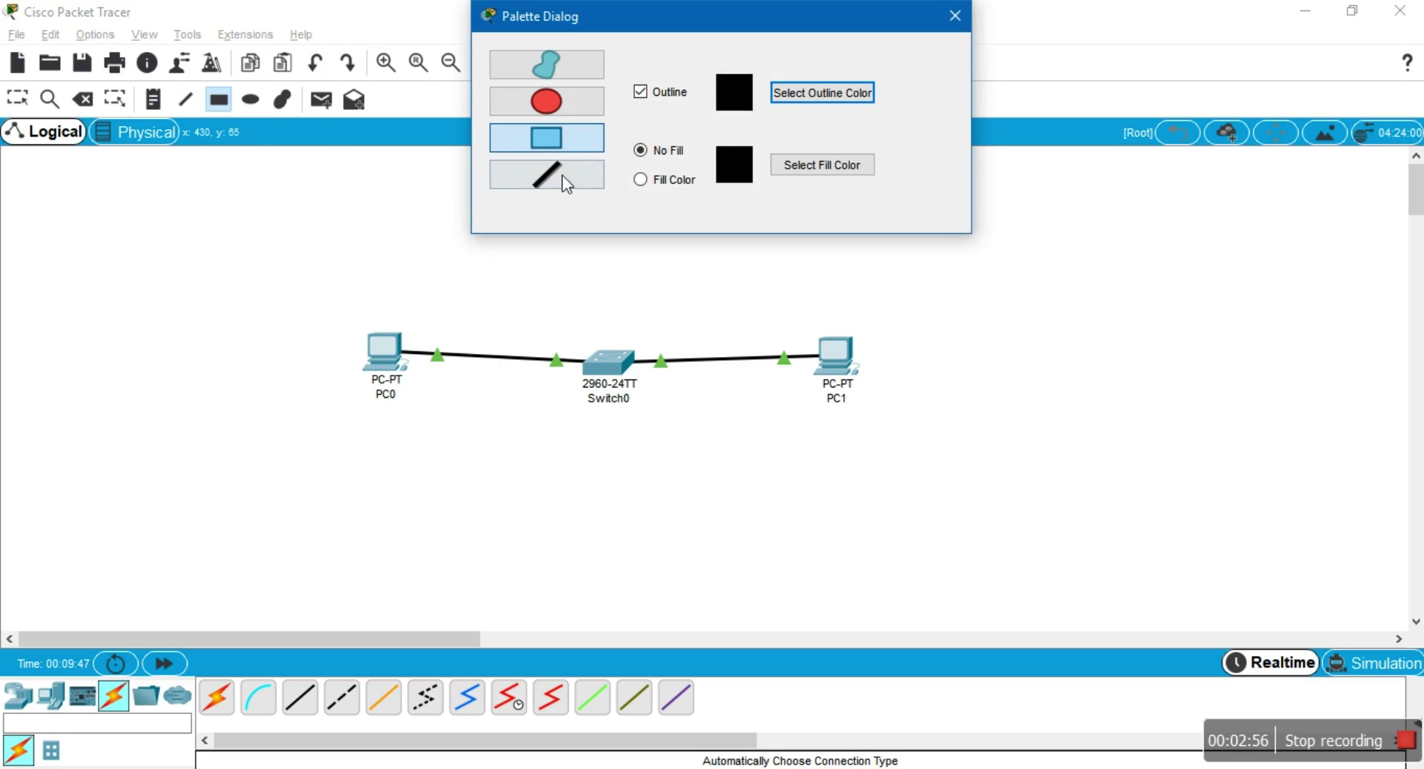
pyautogui.click(825, 93)
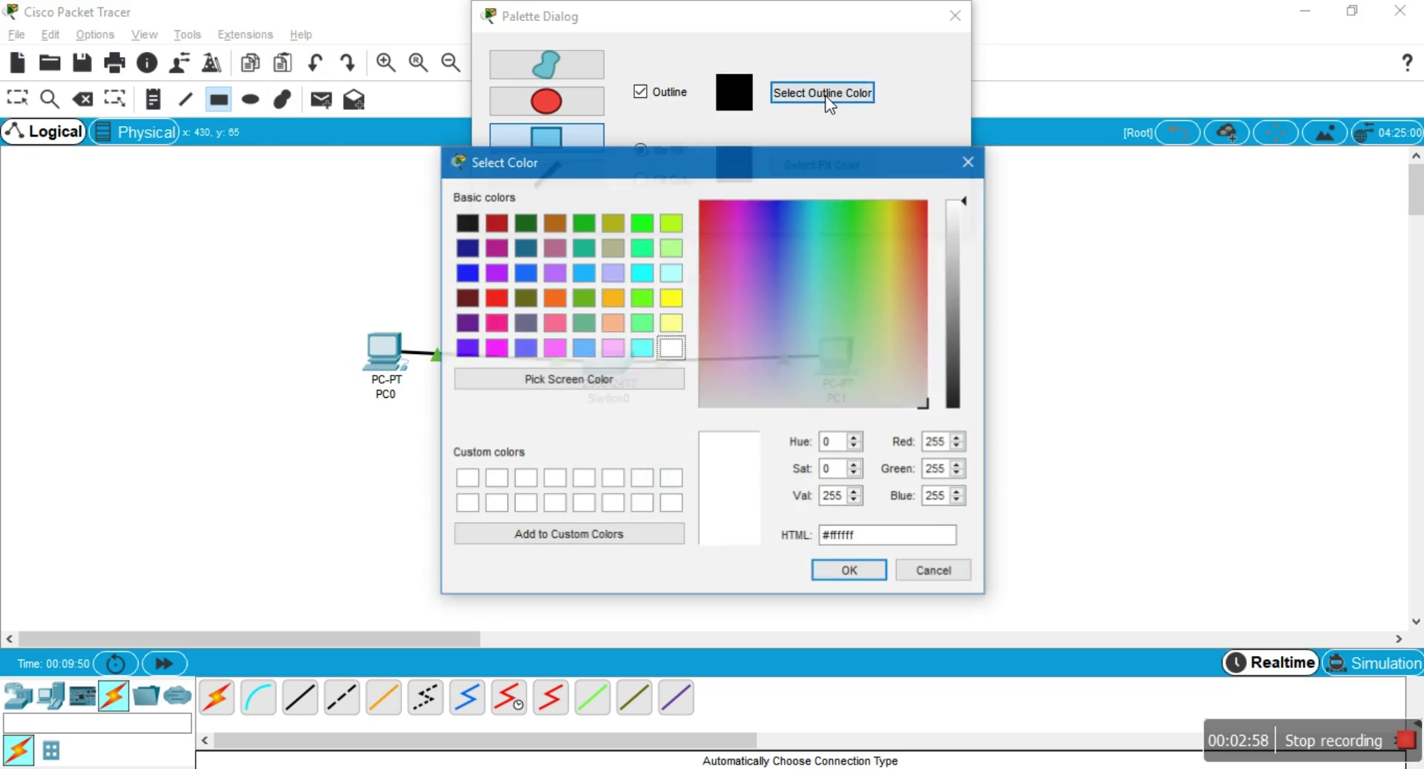
pyautogui.click(970, 158)
pyautogui.click(842, 160)
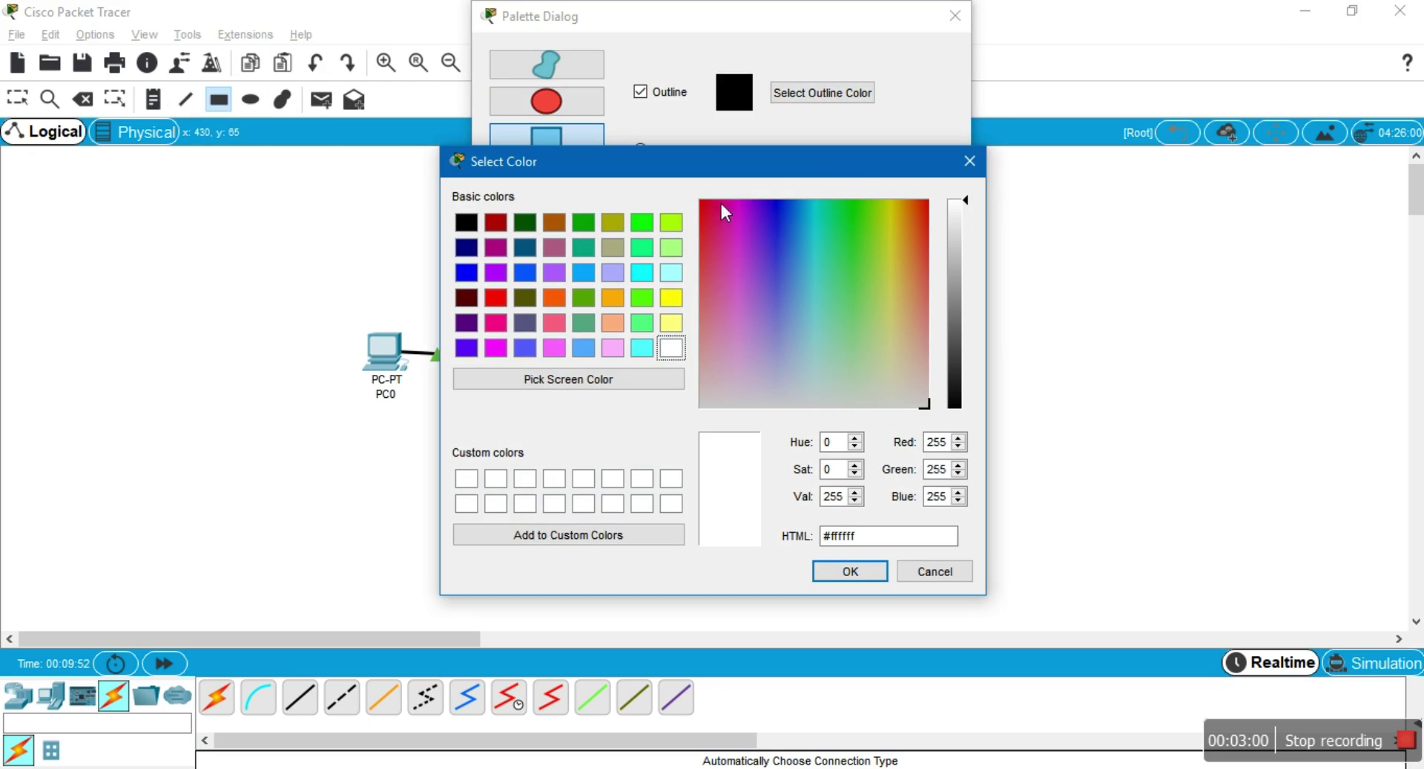
pyautogui.click(466, 273)
pyautogui.click(850, 571)
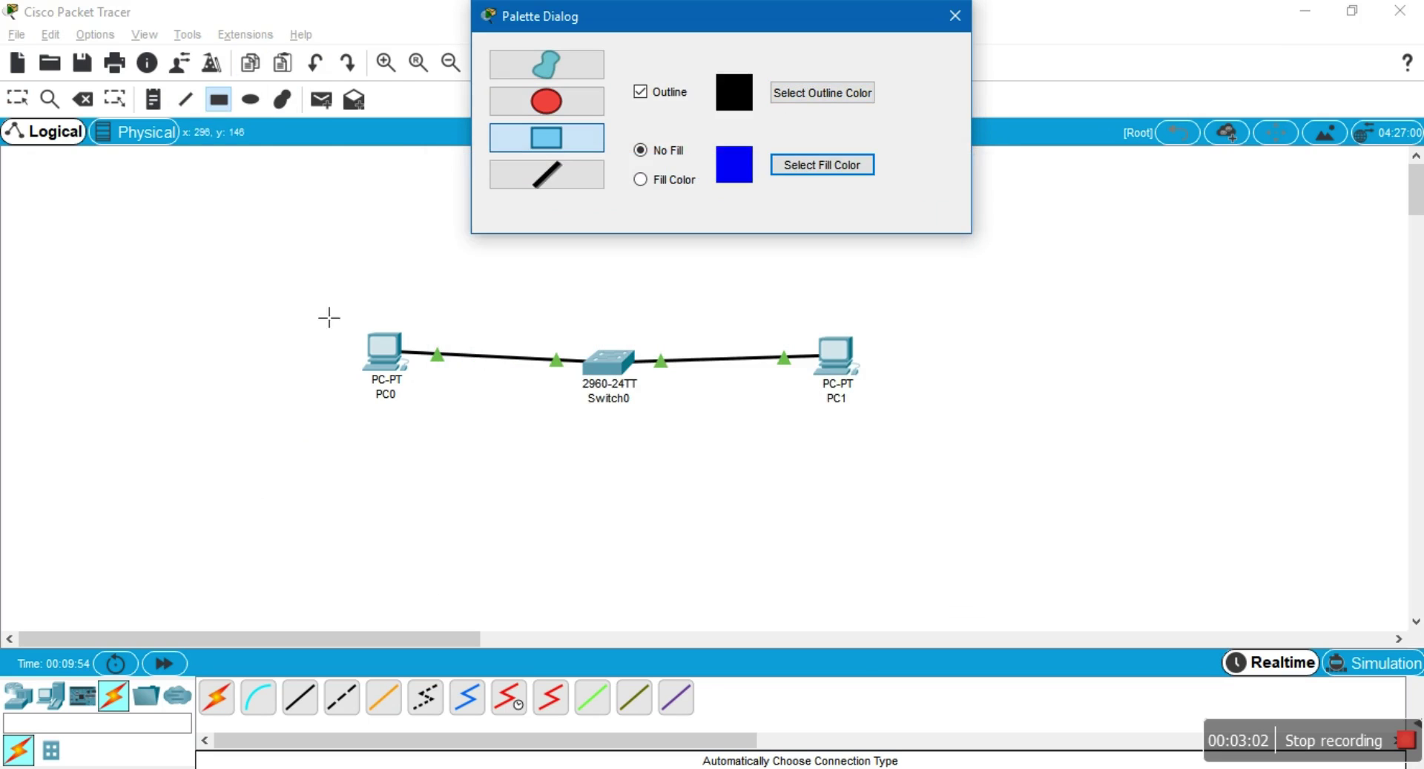
pyautogui.moveTo(297, 272); pyautogui.dragTo(477, 429)
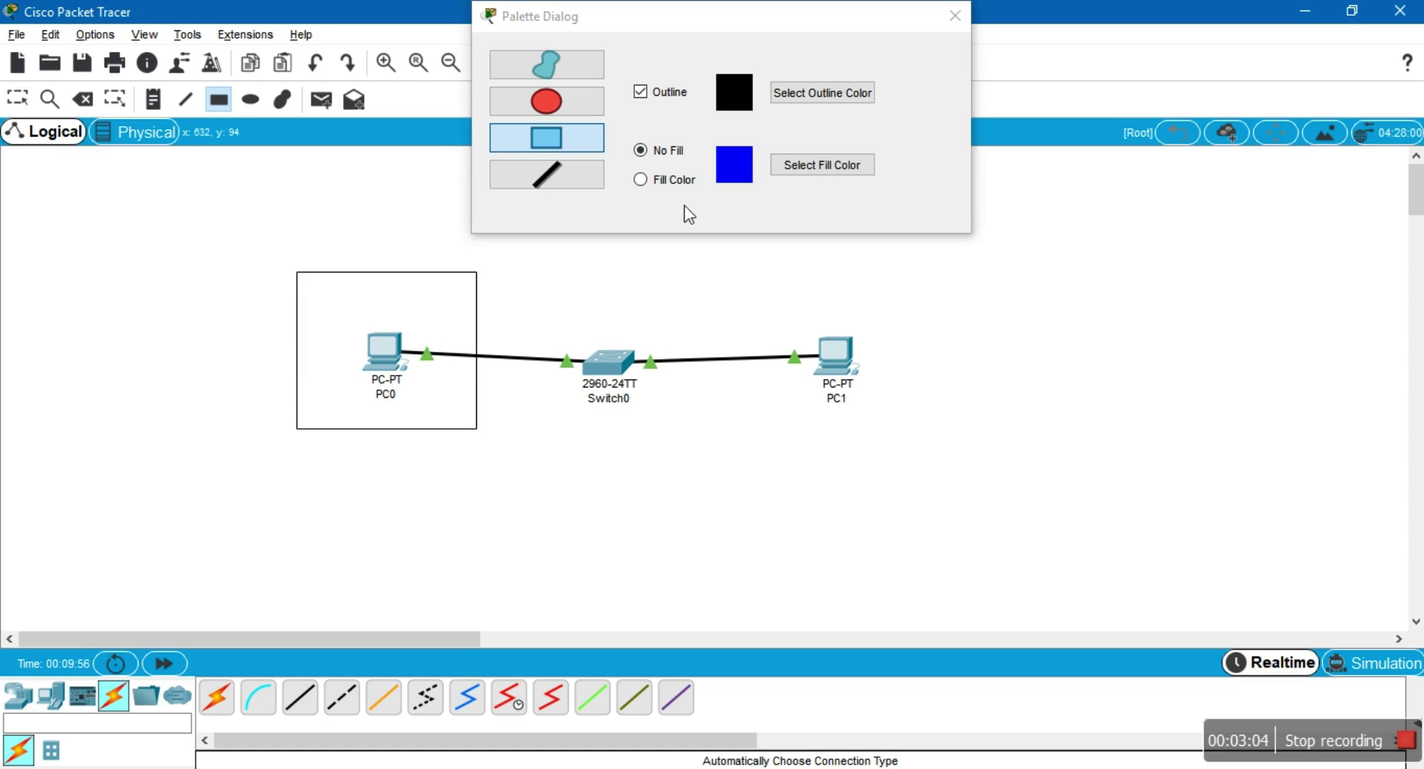
# Enable the colour fill, try it with a small square above the switch, and draw a blue-filled rectangle behind PC0
pyautogui.click(670, 188)
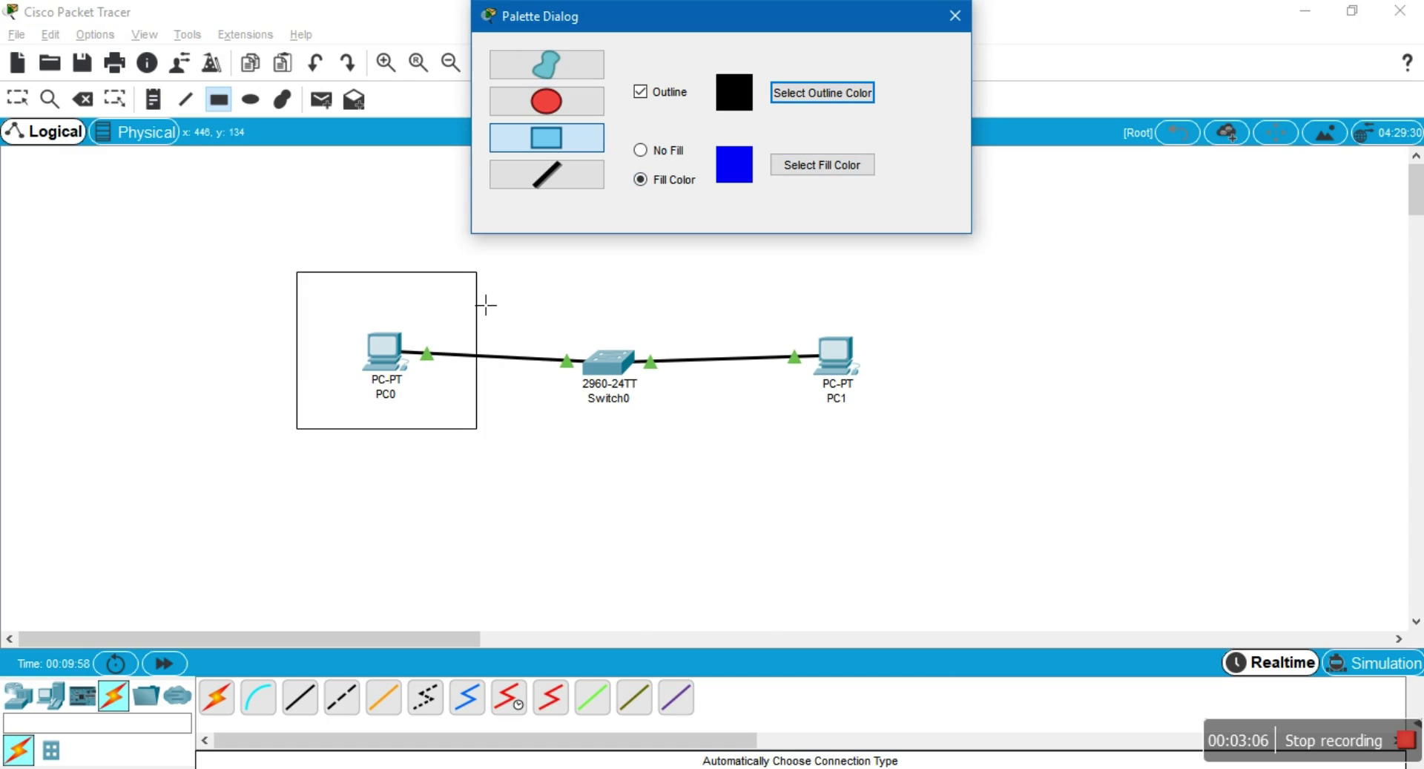
pyautogui.moveTo(582, 283); pyautogui.dragTo(601, 301)
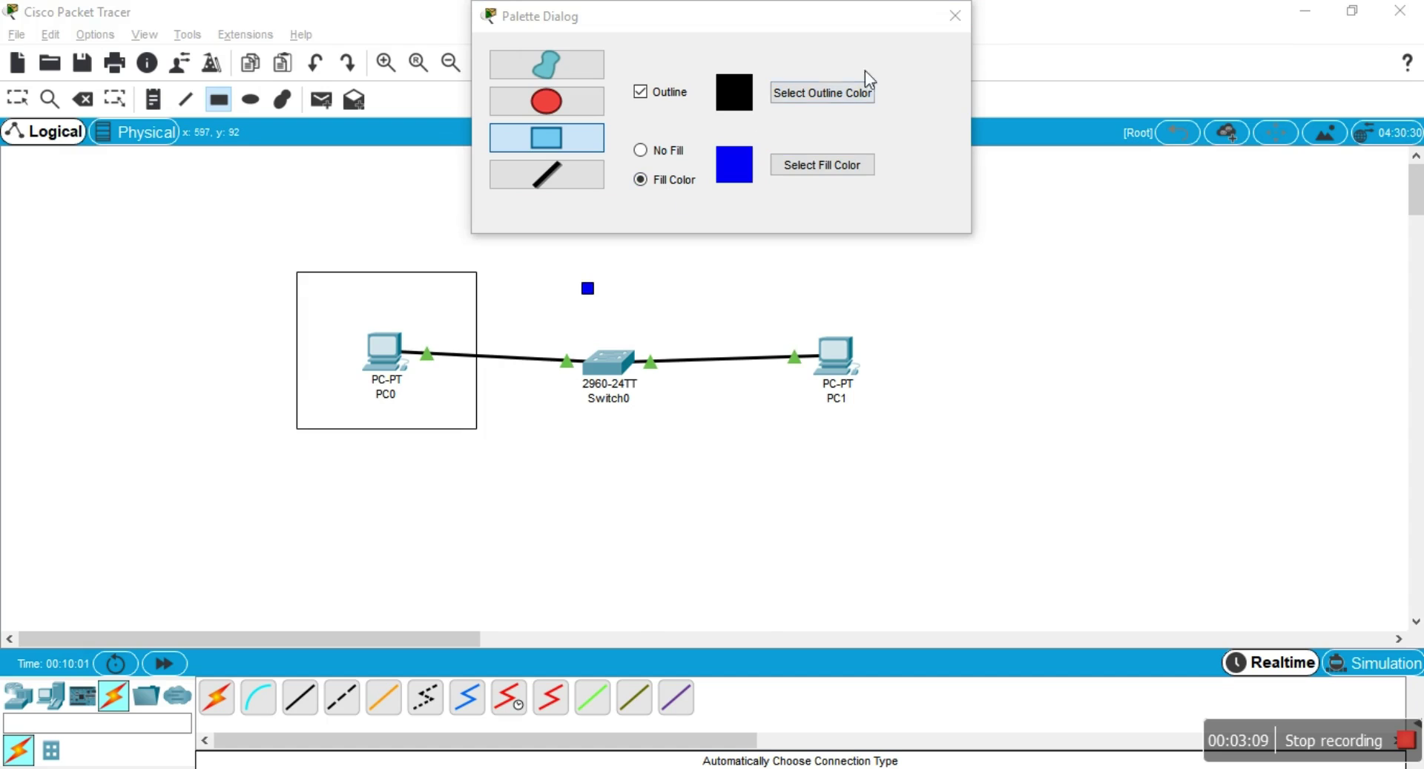
pyautogui.click(955, 16)
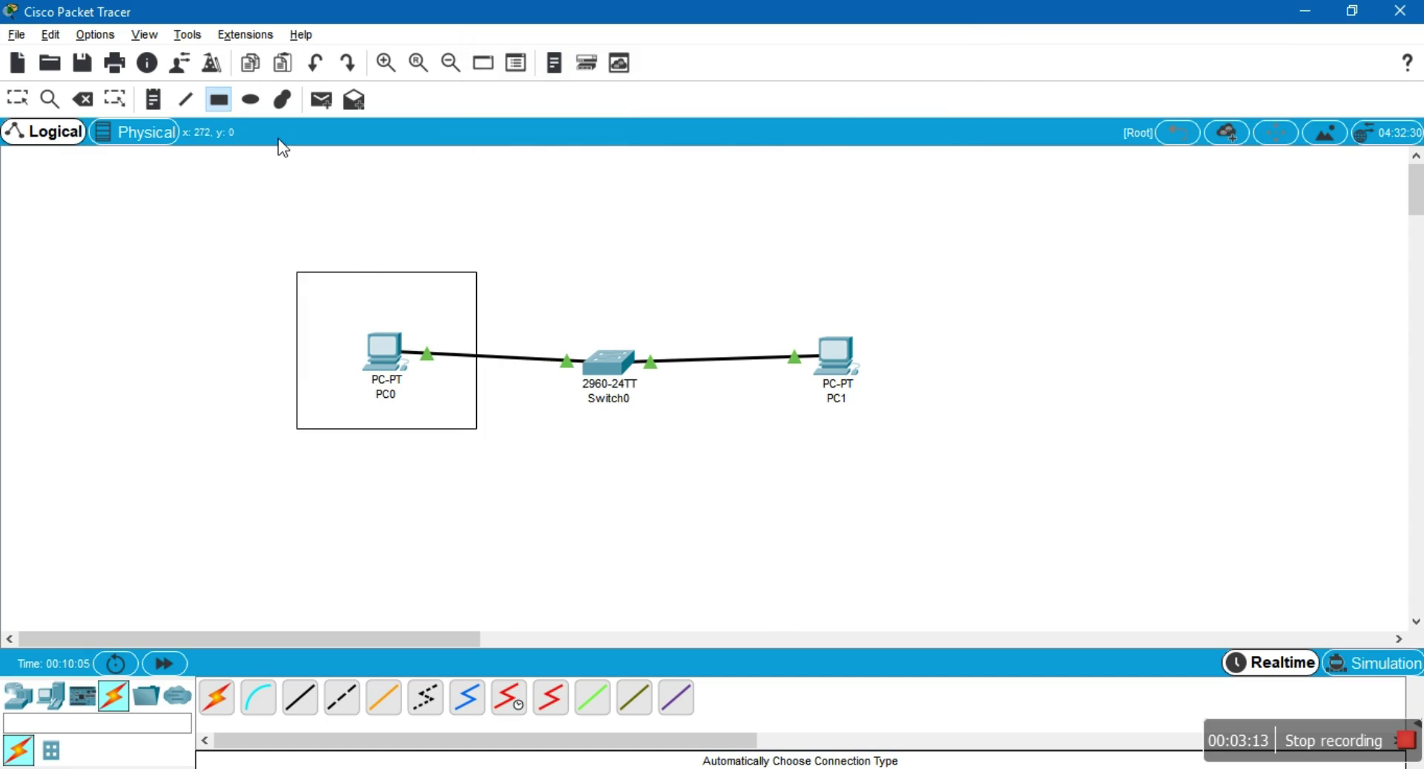
pyautogui.moveTo(291, 255); pyautogui.dragTo(506, 460)
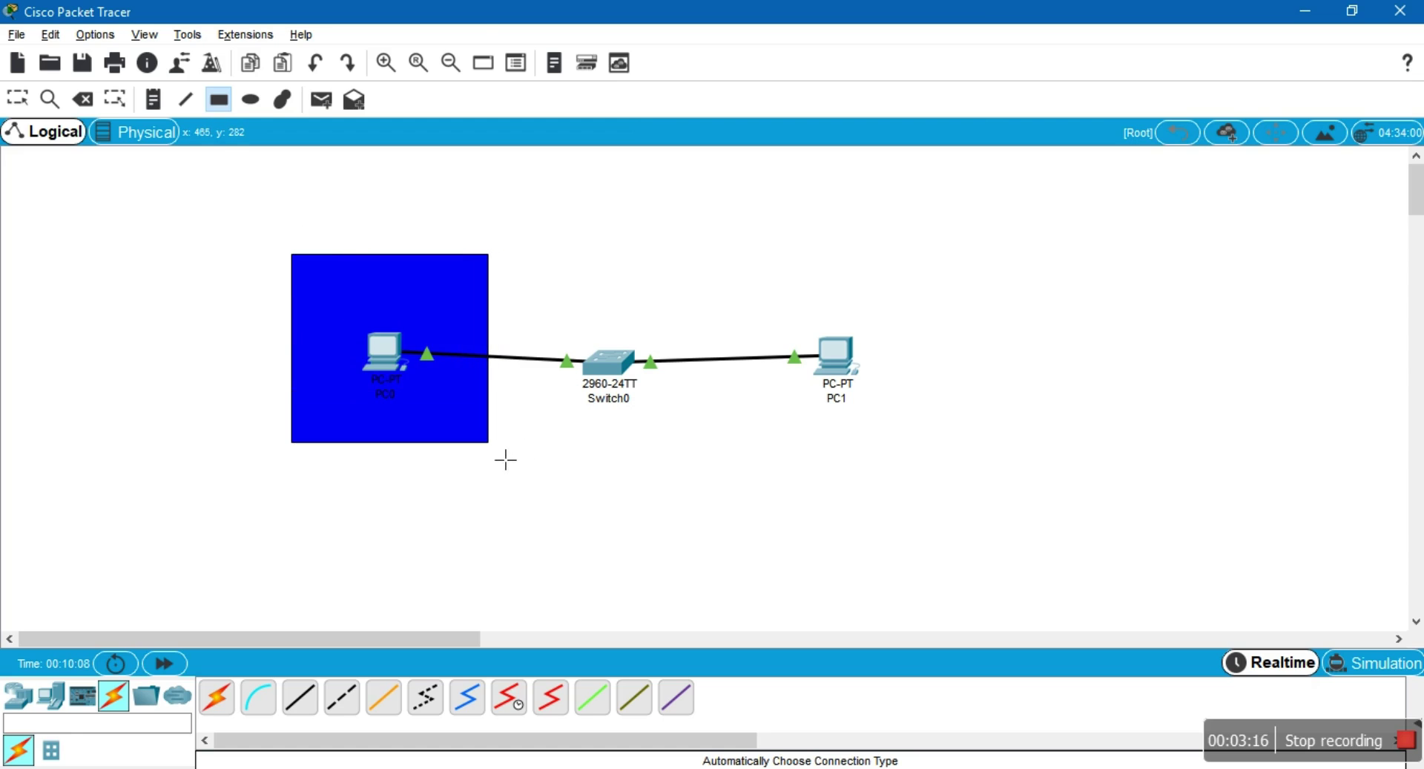
# Draw a rectangle filled with red (#ff0000) behind PC1 and close the shape palette
pyautogui.click(217, 109)
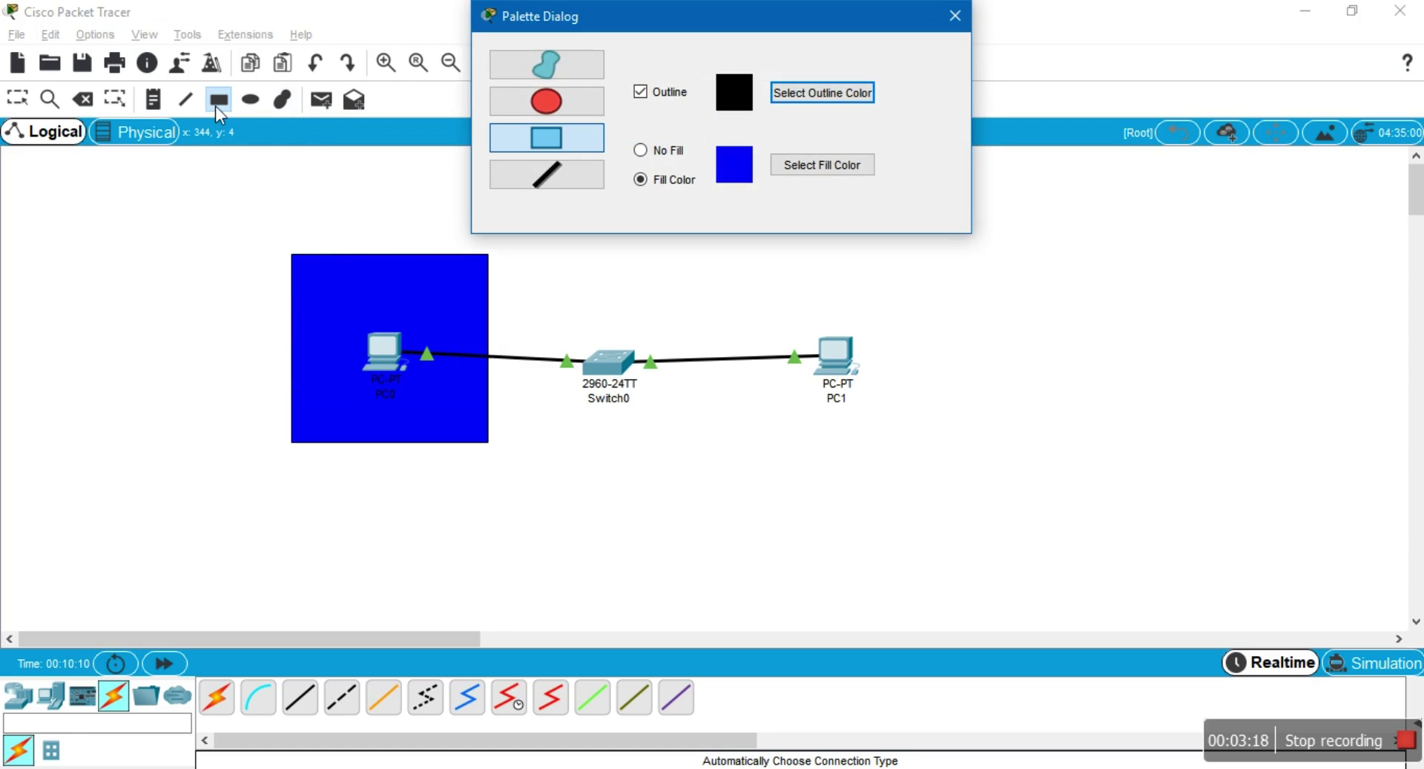
pyautogui.click(774, 170)
pyautogui.click(504, 296)
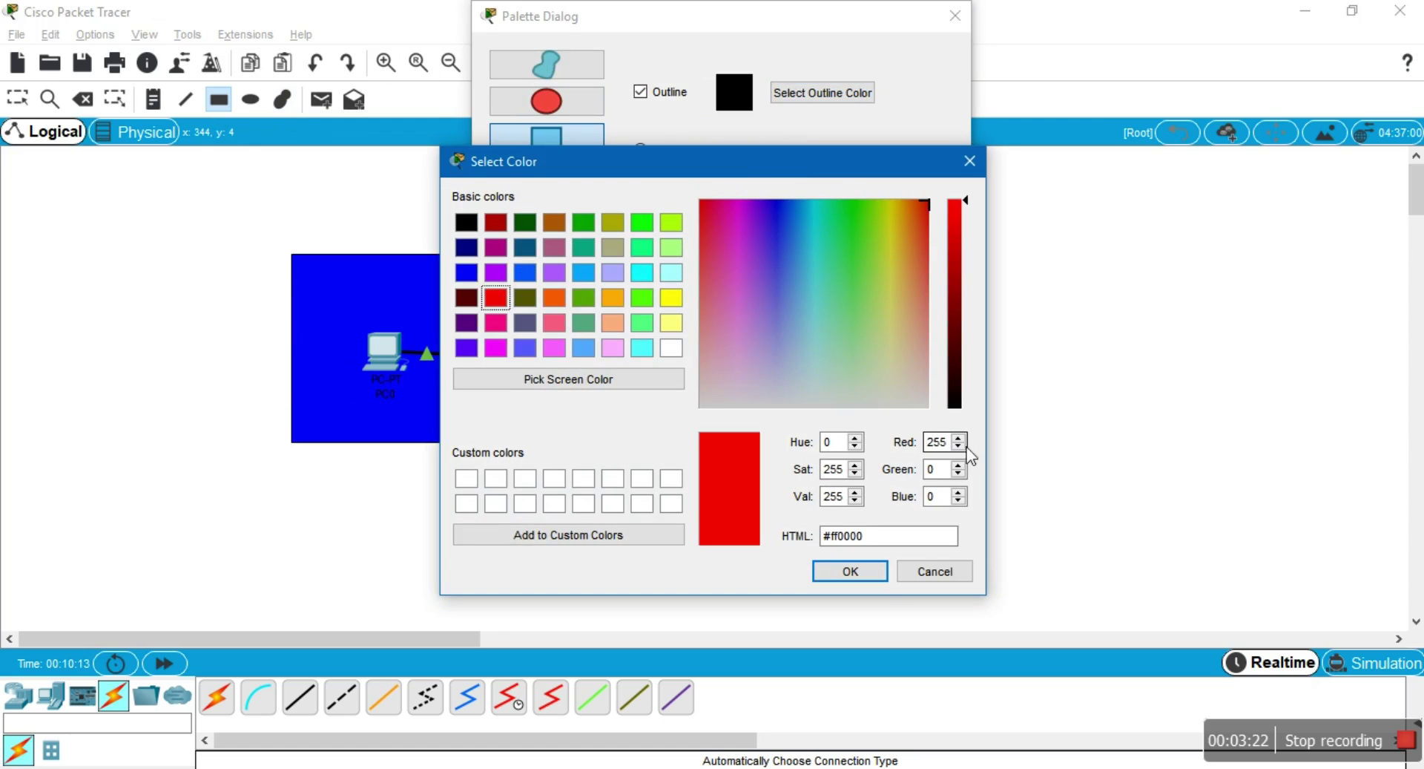
pyautogui.click(853, 572)
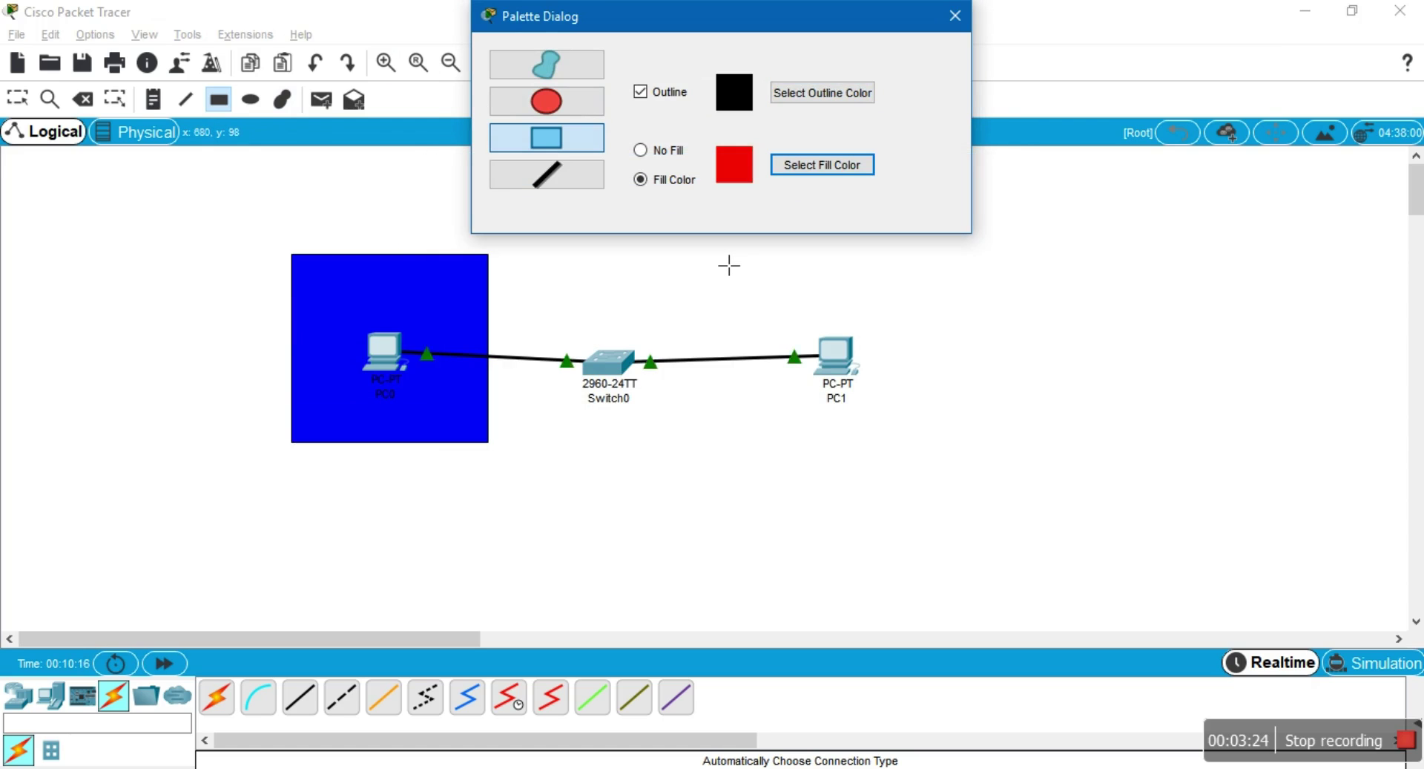
pyautogui.moveTo(728, 264); pyautogui.dragTo(953, 458)
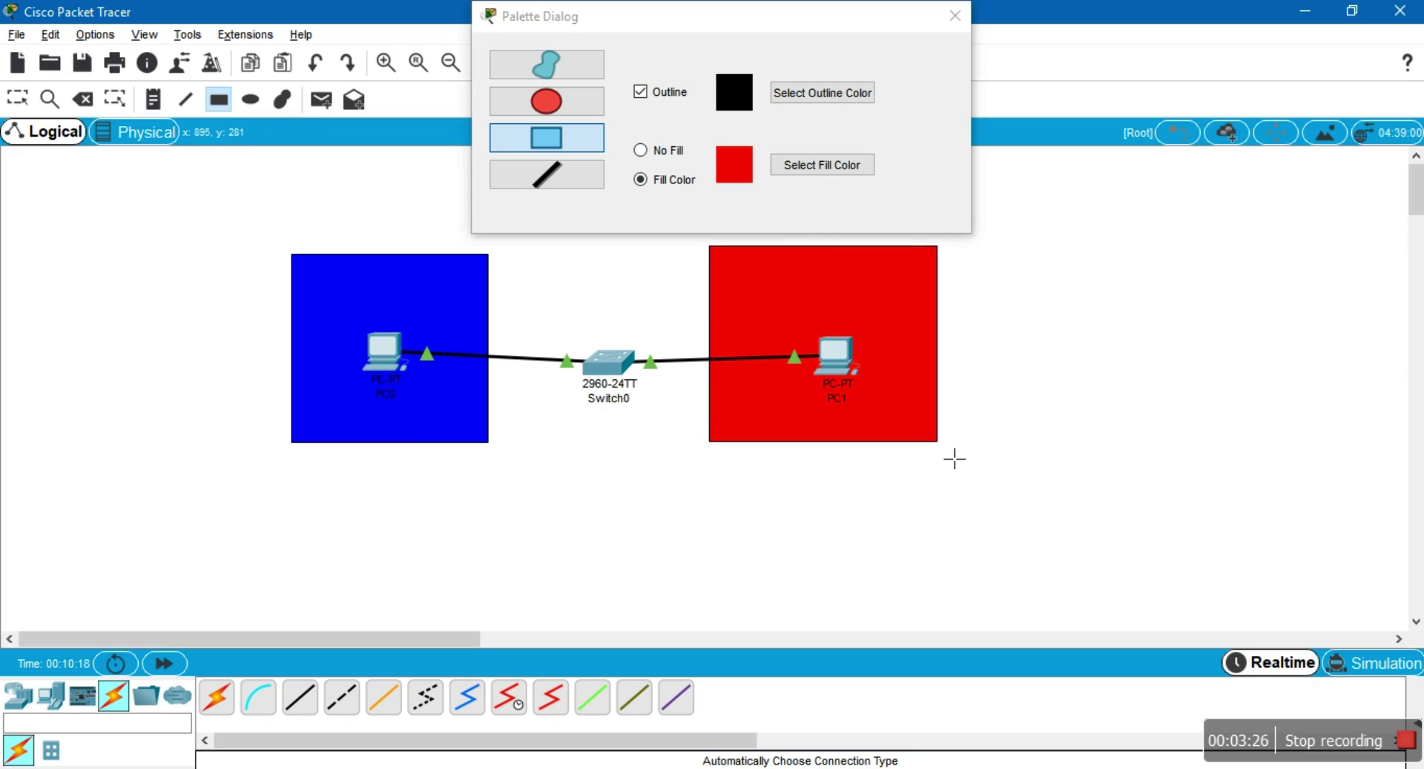
pyautogui.click(956, 17)
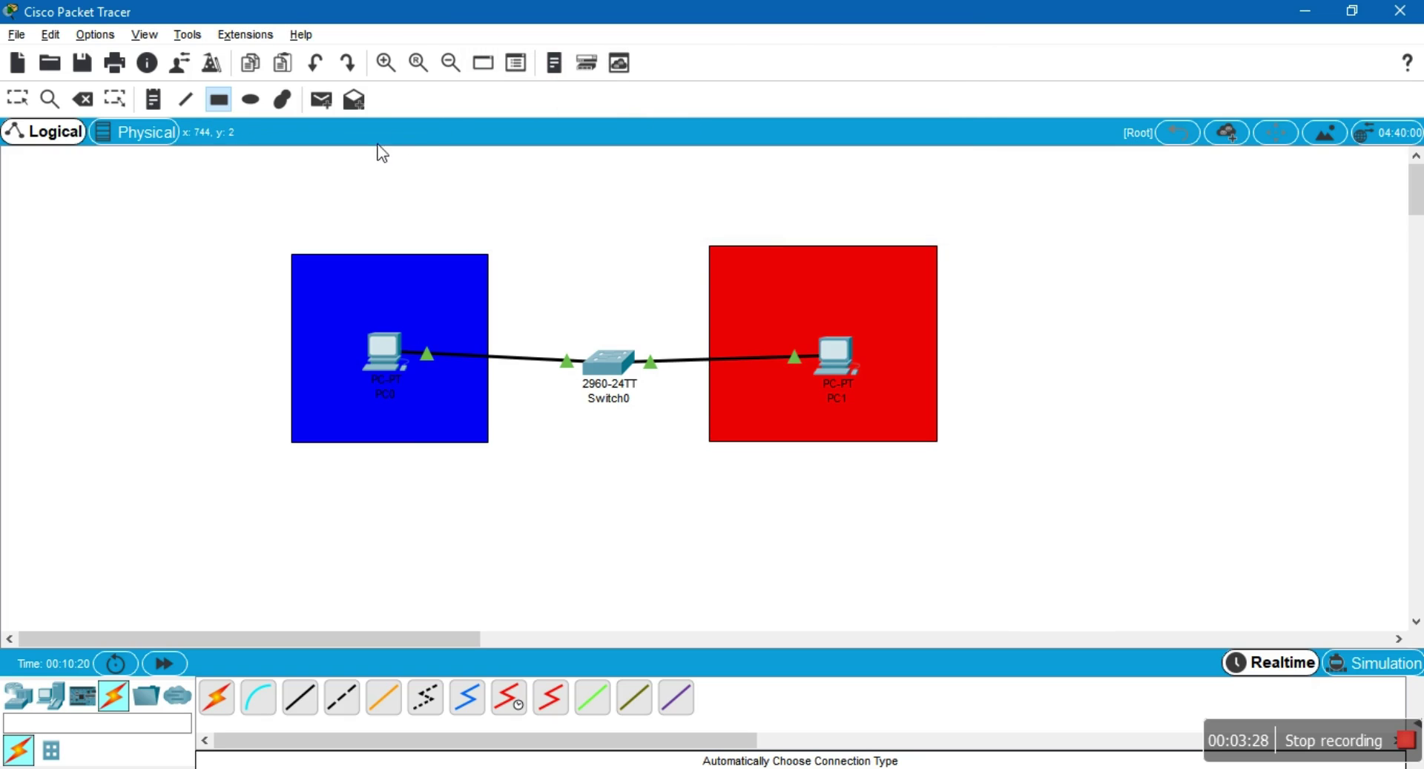
# Label the blue rectangle with VLAN 10 and "Pertama" in quotation marks on a second line
pyautogui.click(18, 98)
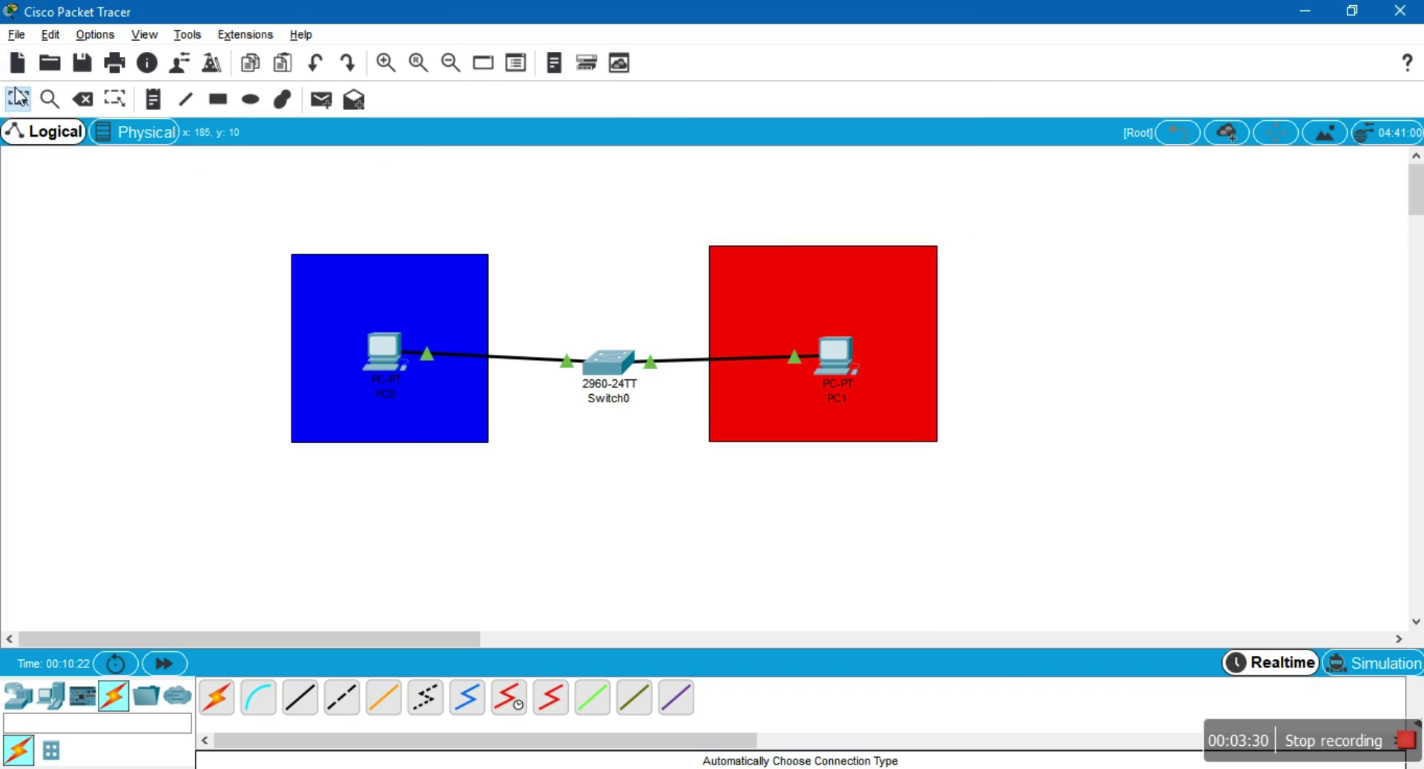
pyautogui.doubleClick(309, 399)
pyautogui.write('VLAN 10')
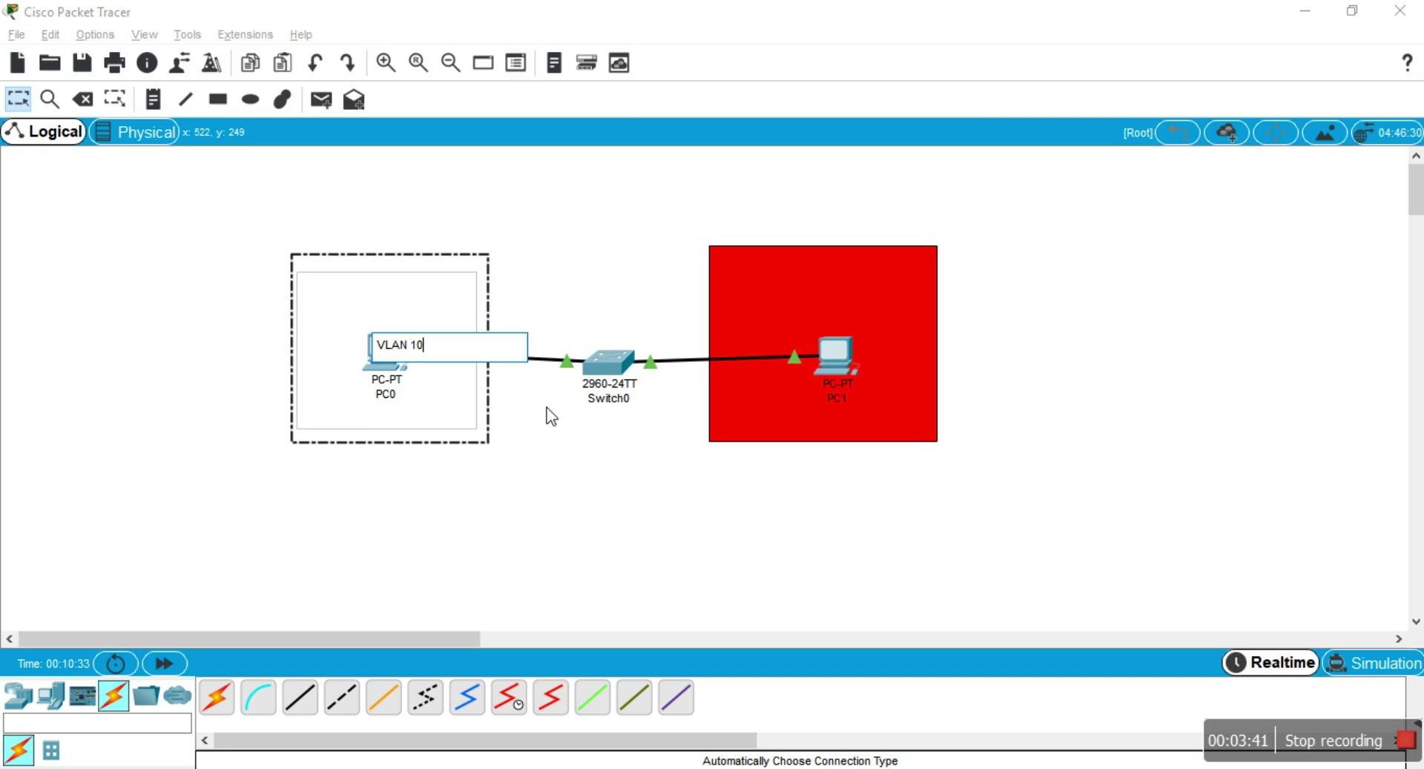
pyautogui.press('Return')
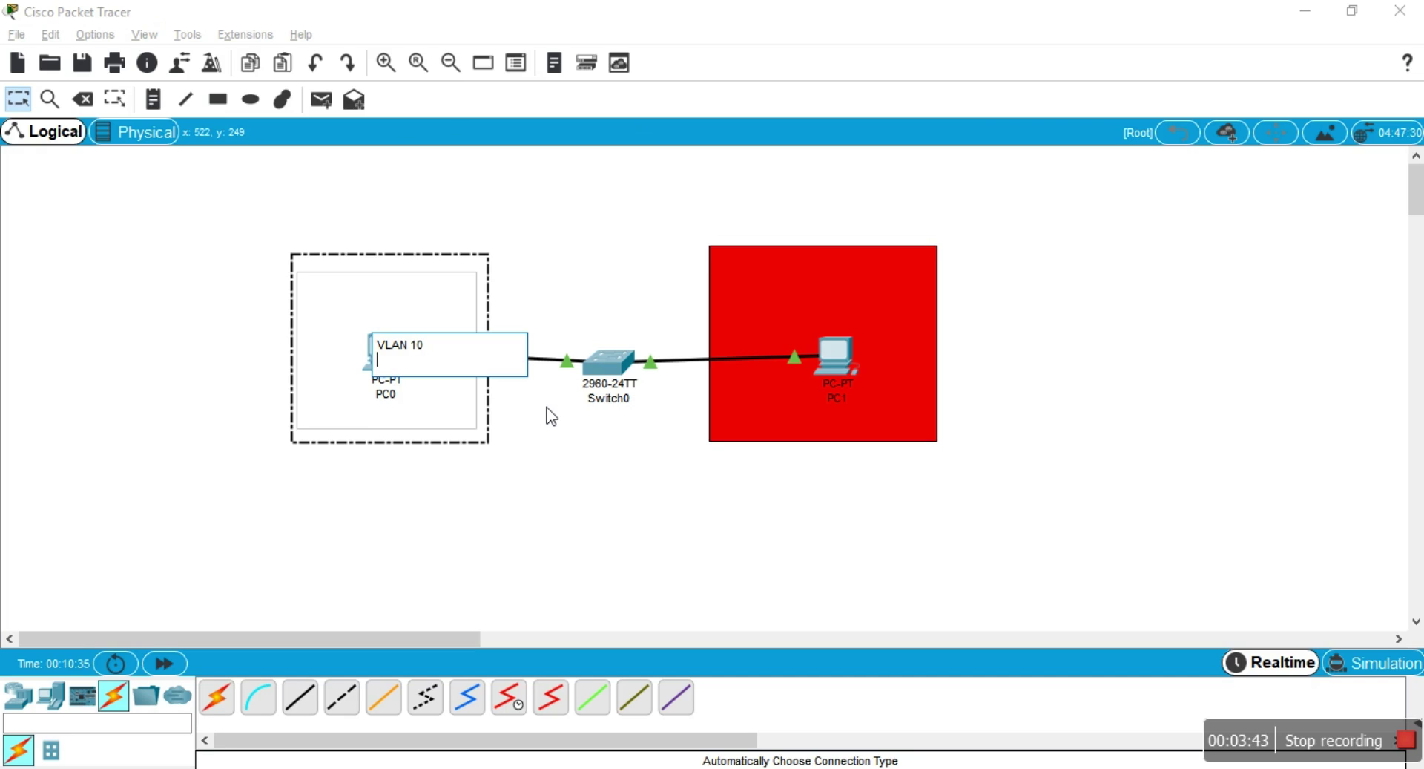
pyautogui.write('"Pe')
pyautogui.write('ama')
# Label the red rectangle with VLAN 20 and "Kedua" on a second line, and position both rectangle labels above their PCs
pyautogui.doubleClick(768, 286)
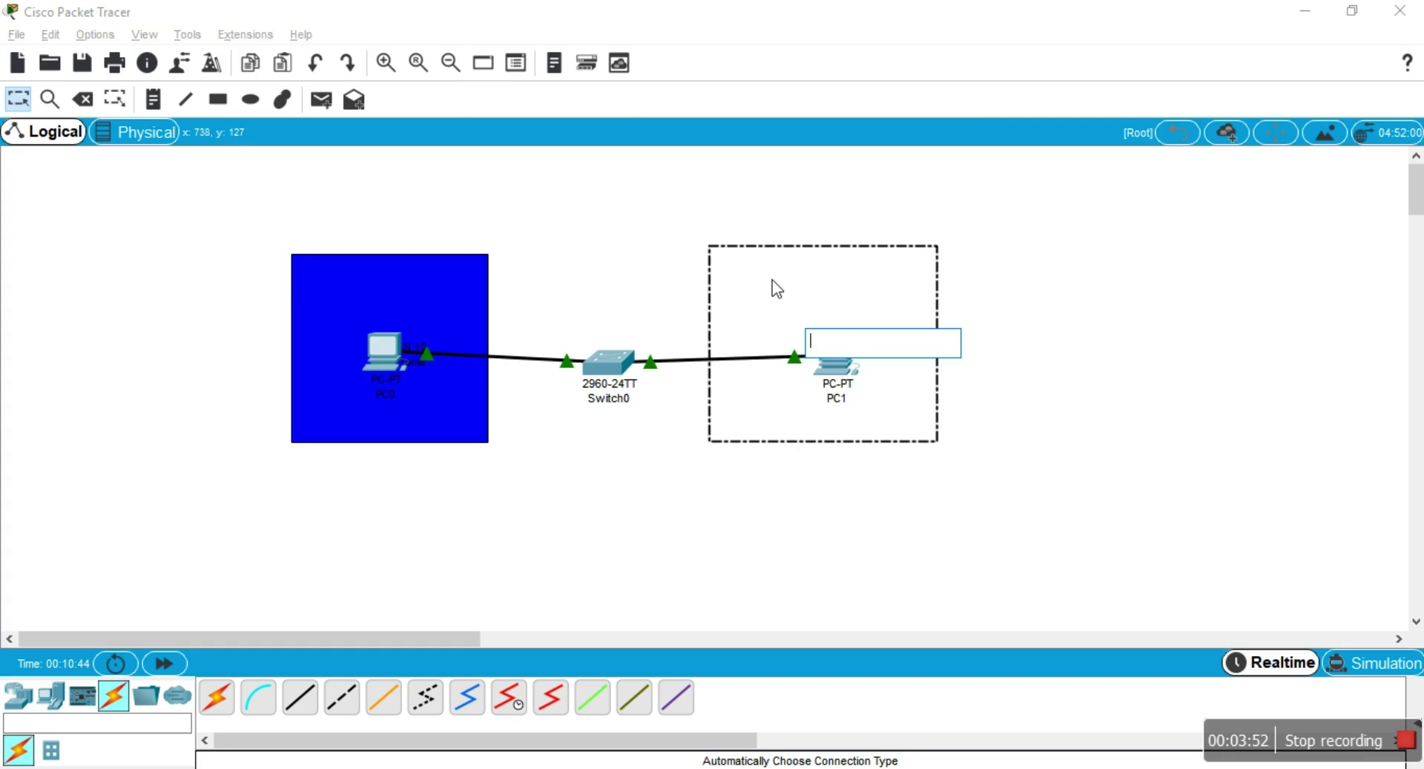
pyautogui.write('VLAN 20')
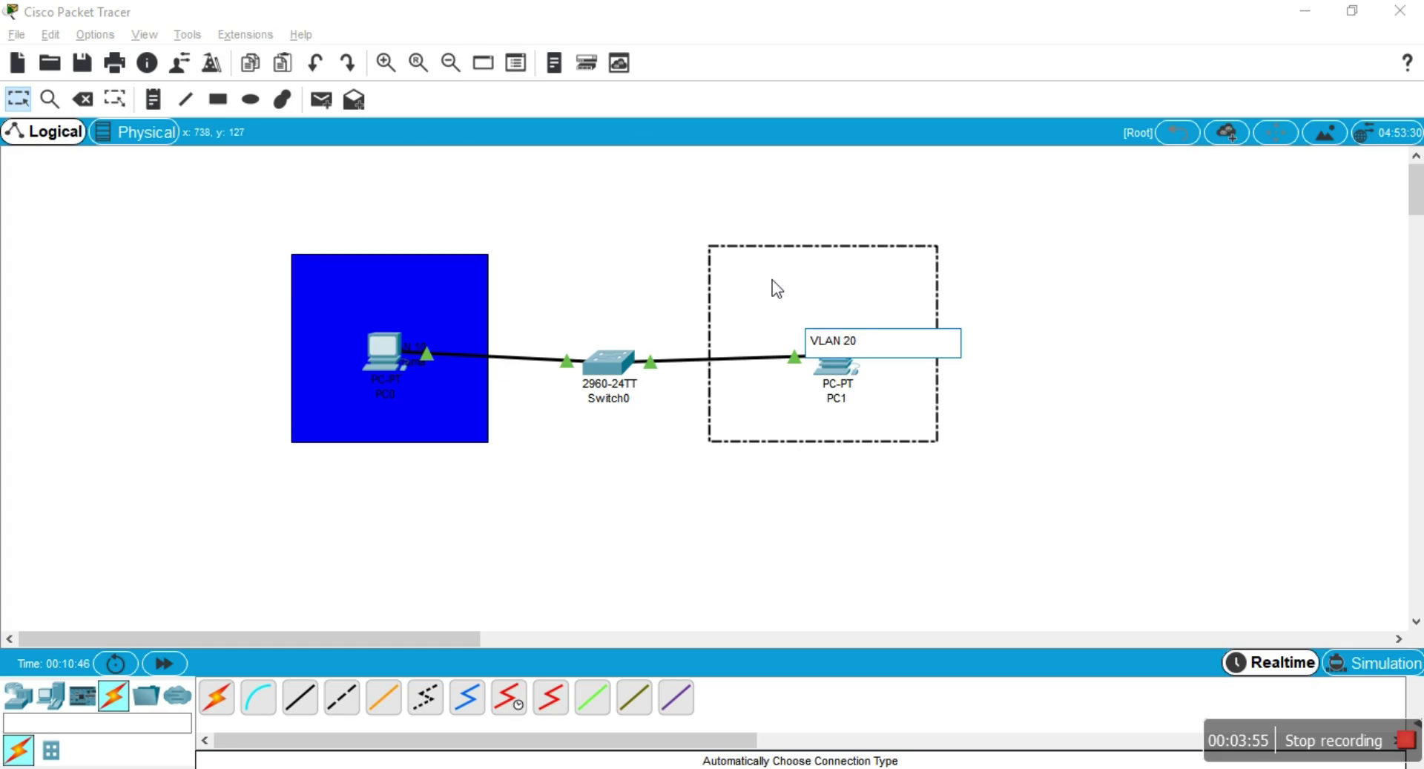
pyautogui.press('Return')
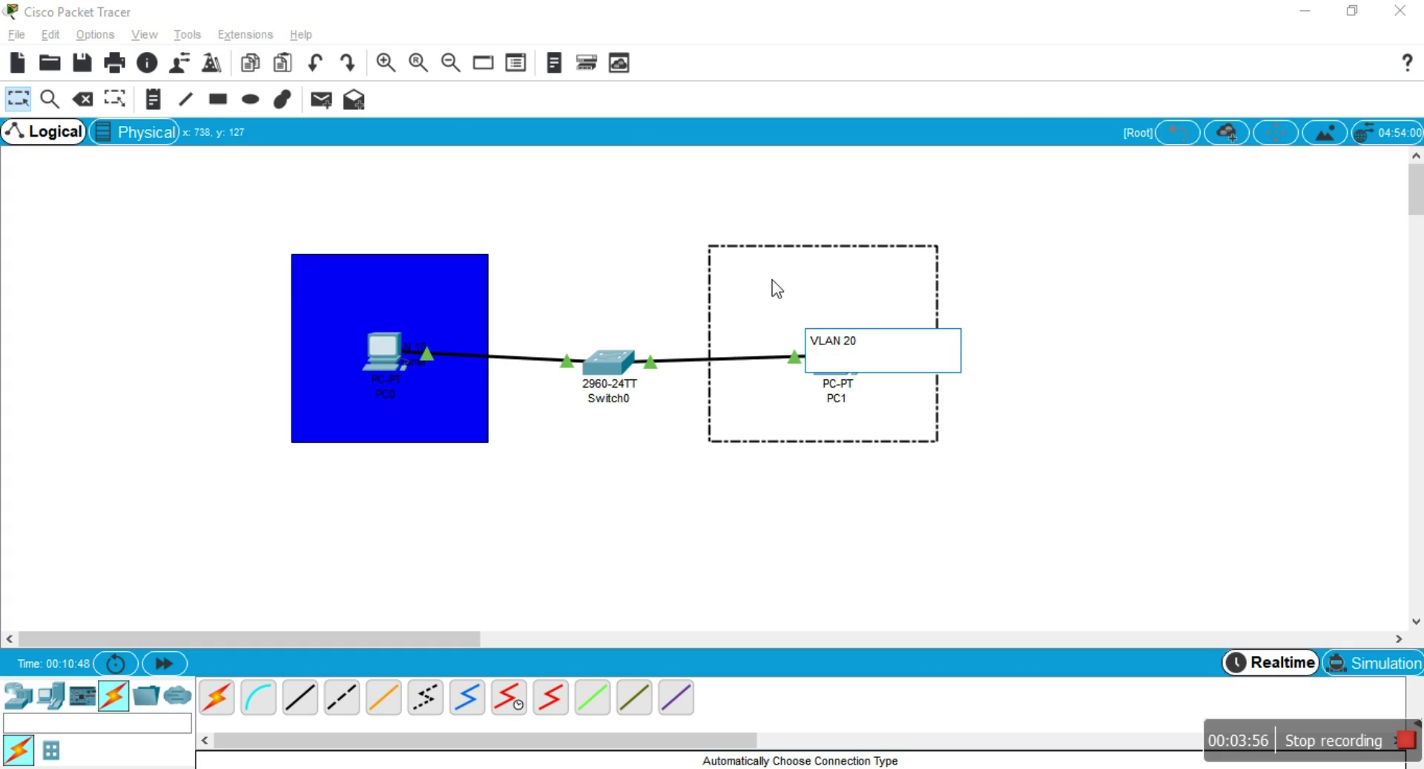
pyautogui.write('"Kedua"')
pyautogui.click(1046, 261)
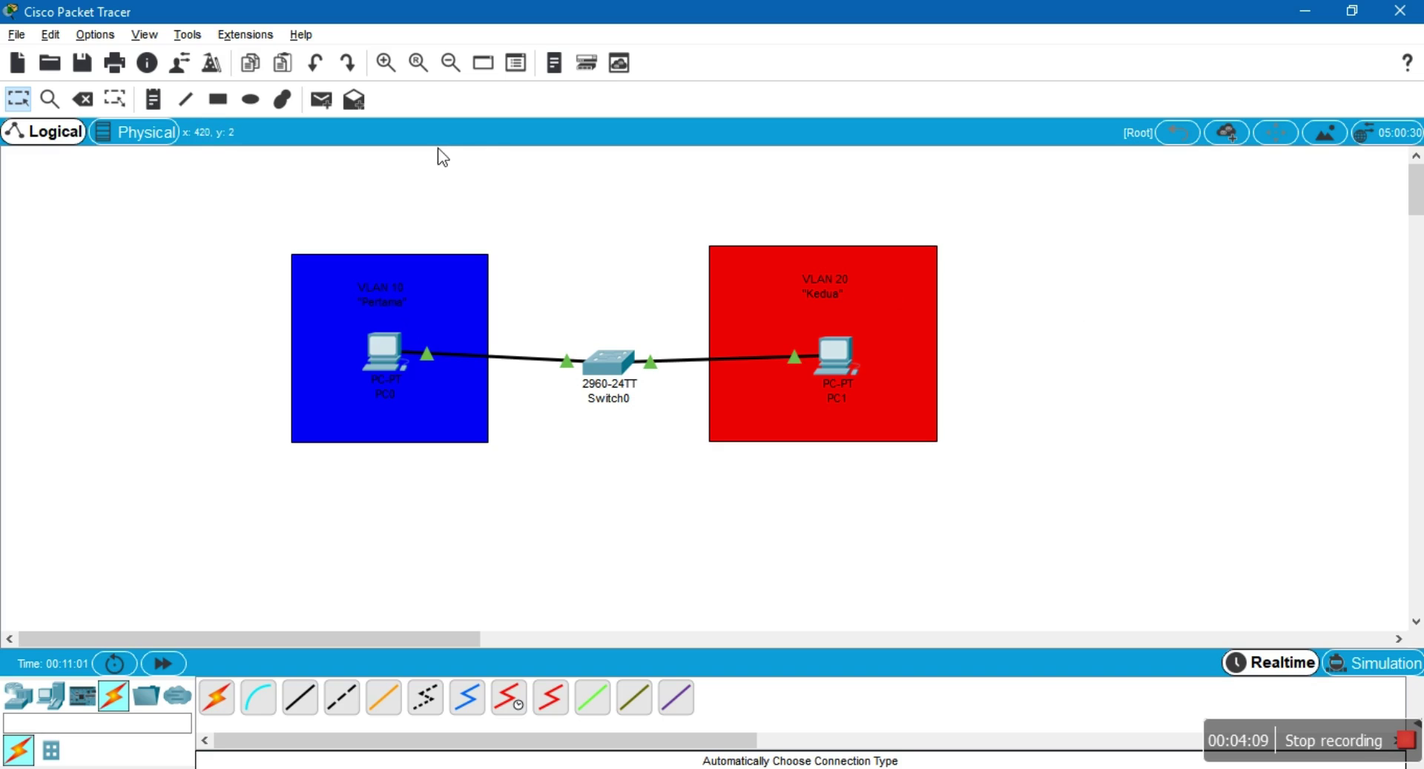
# Switch to Notepad and add "dan kita beri IP pada masing2 pcnya juga" after a blank line below the last sentence
pyautogui.hotkey('alt', 'Tab')
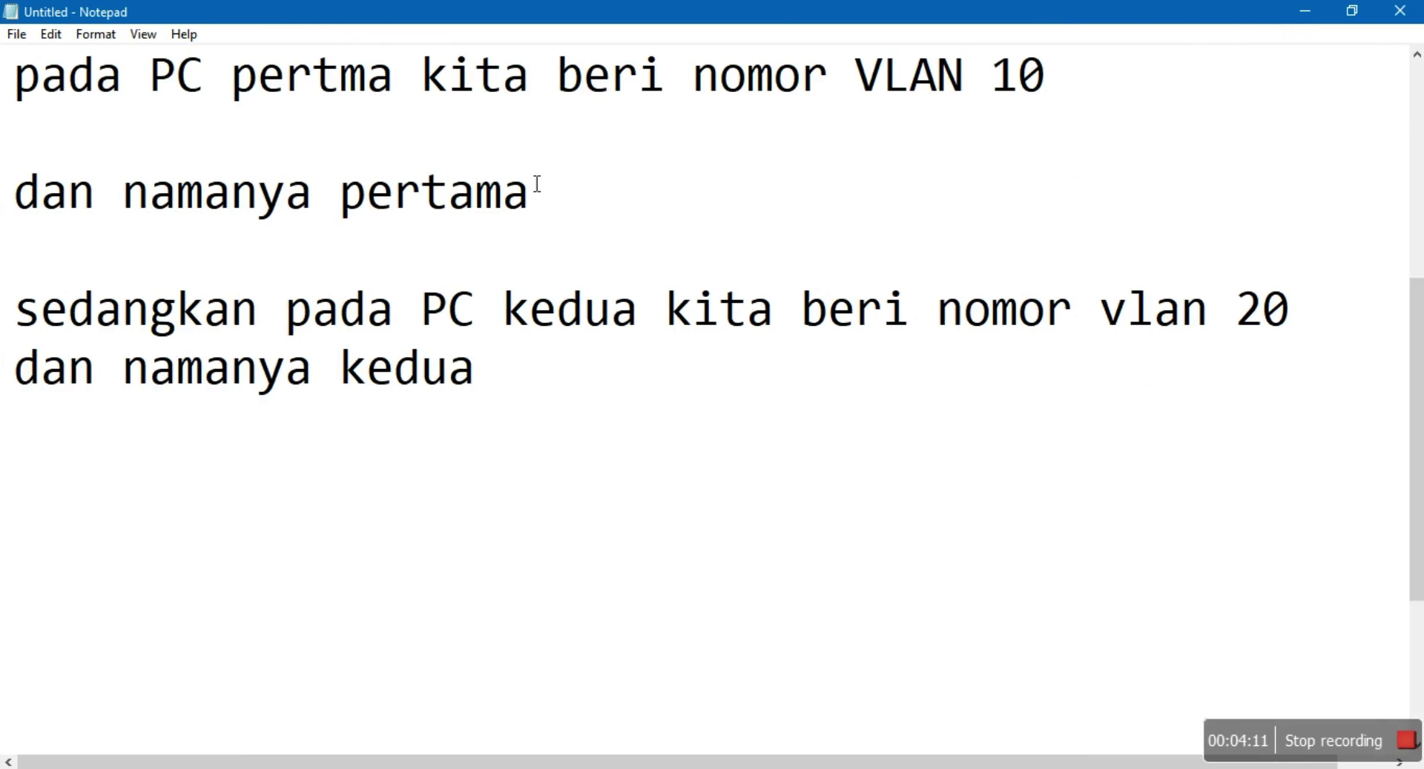
pyautogui.press('Return')
pyautogui.press('Return')
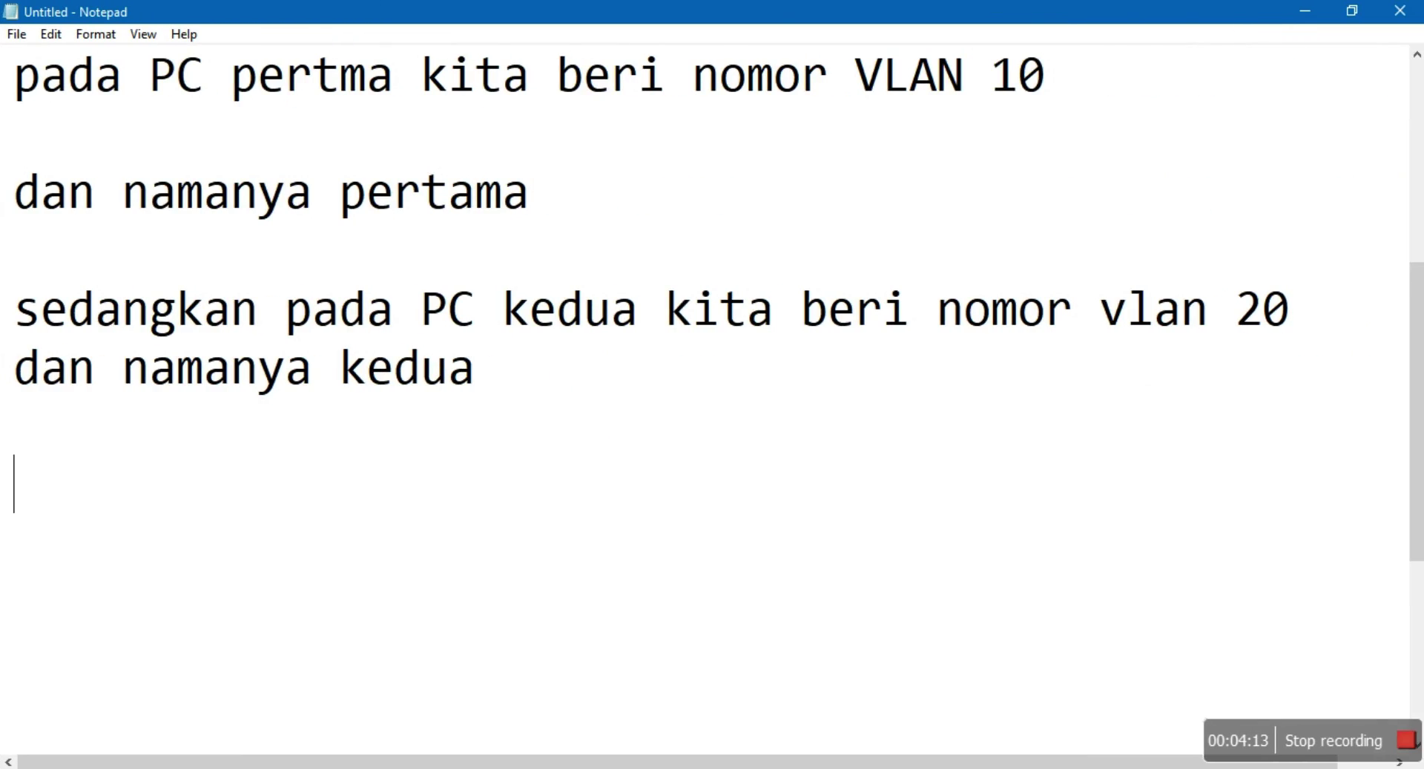
pyautogui.write('dan k')
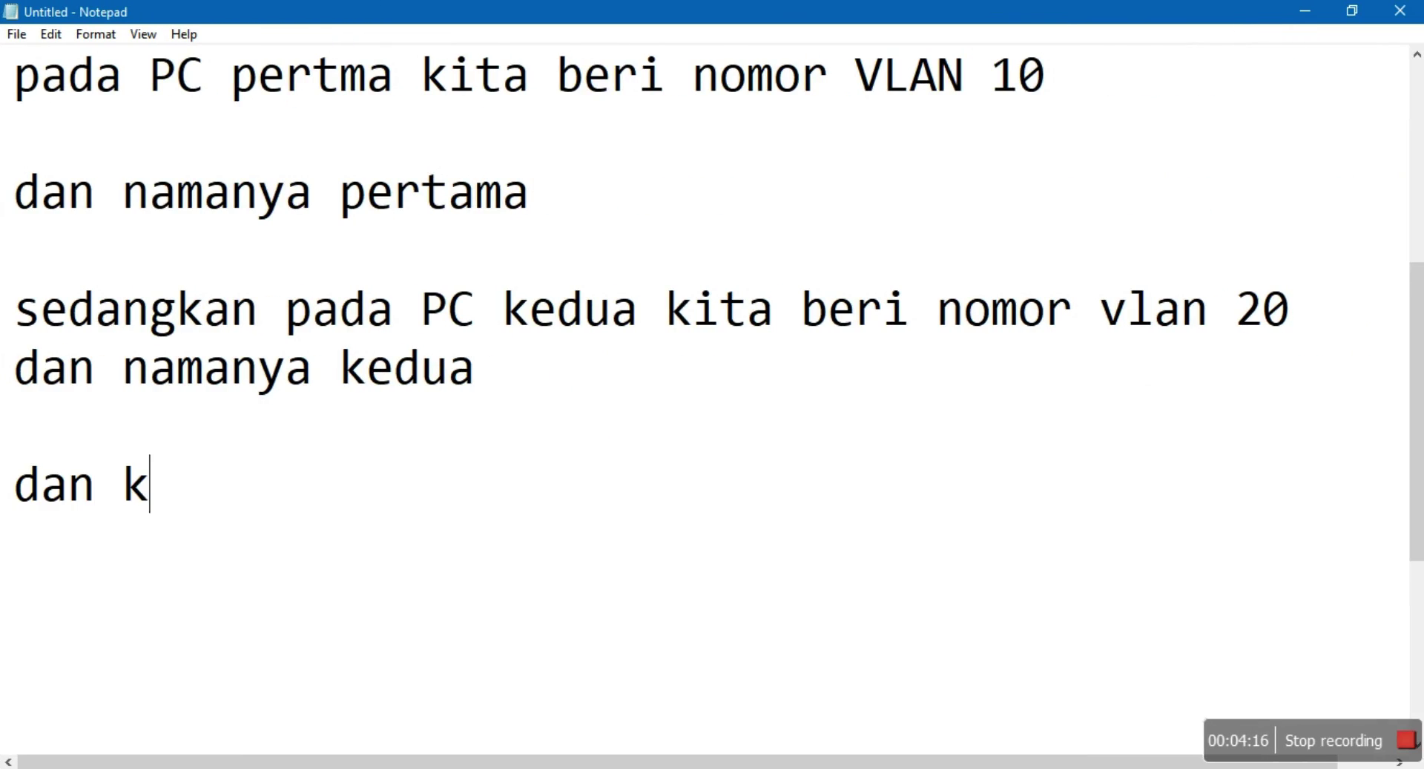
pyautogui.write('ita beri ')
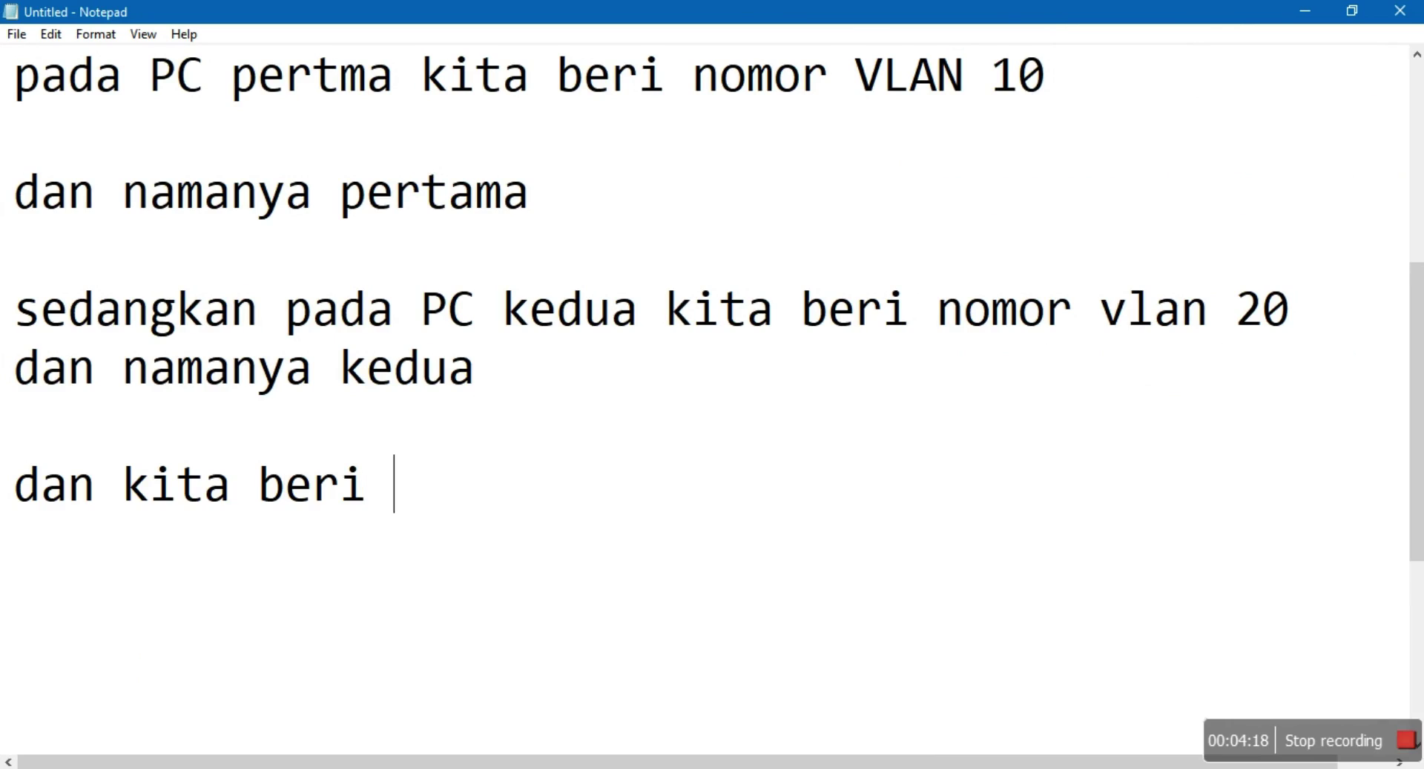
pyautogui.write('IP pada ')
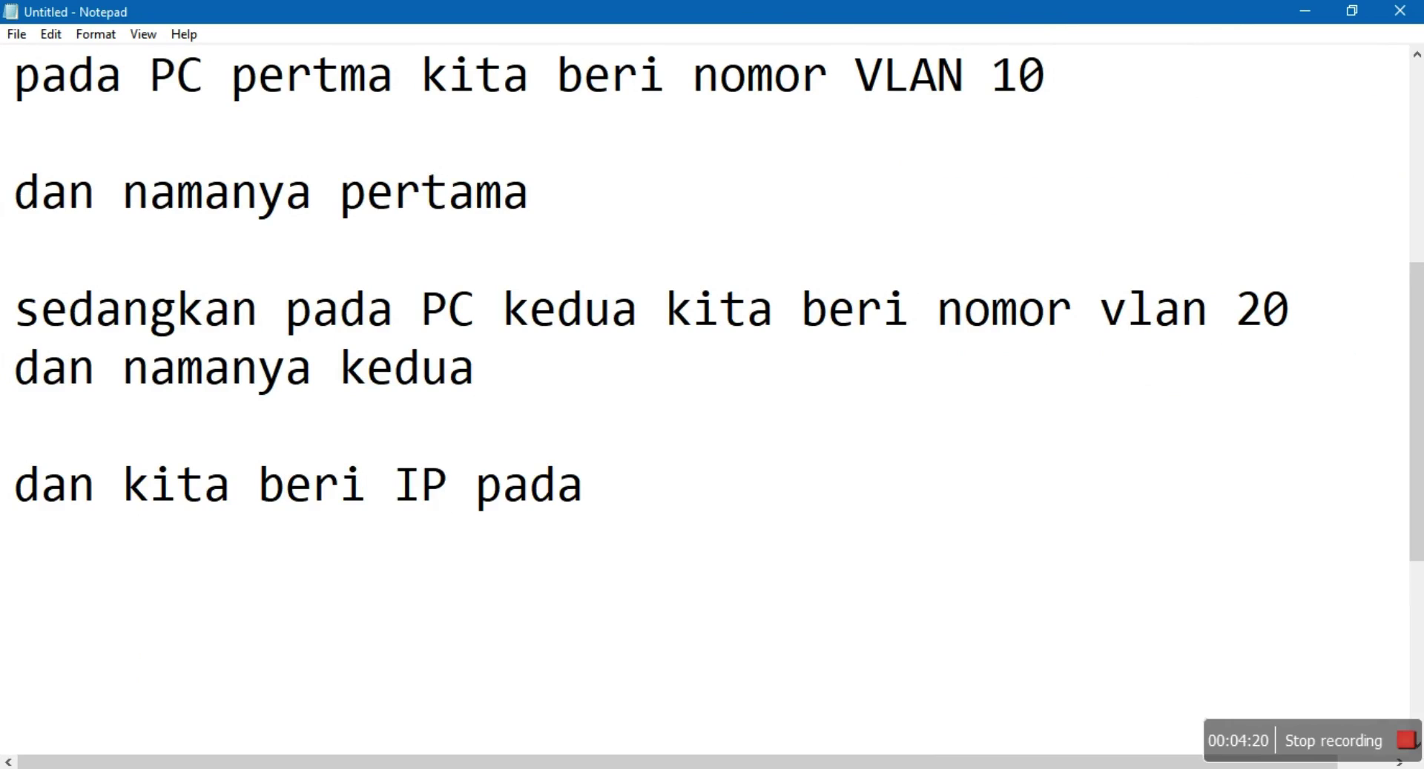
pyautogui.write('masing 2')
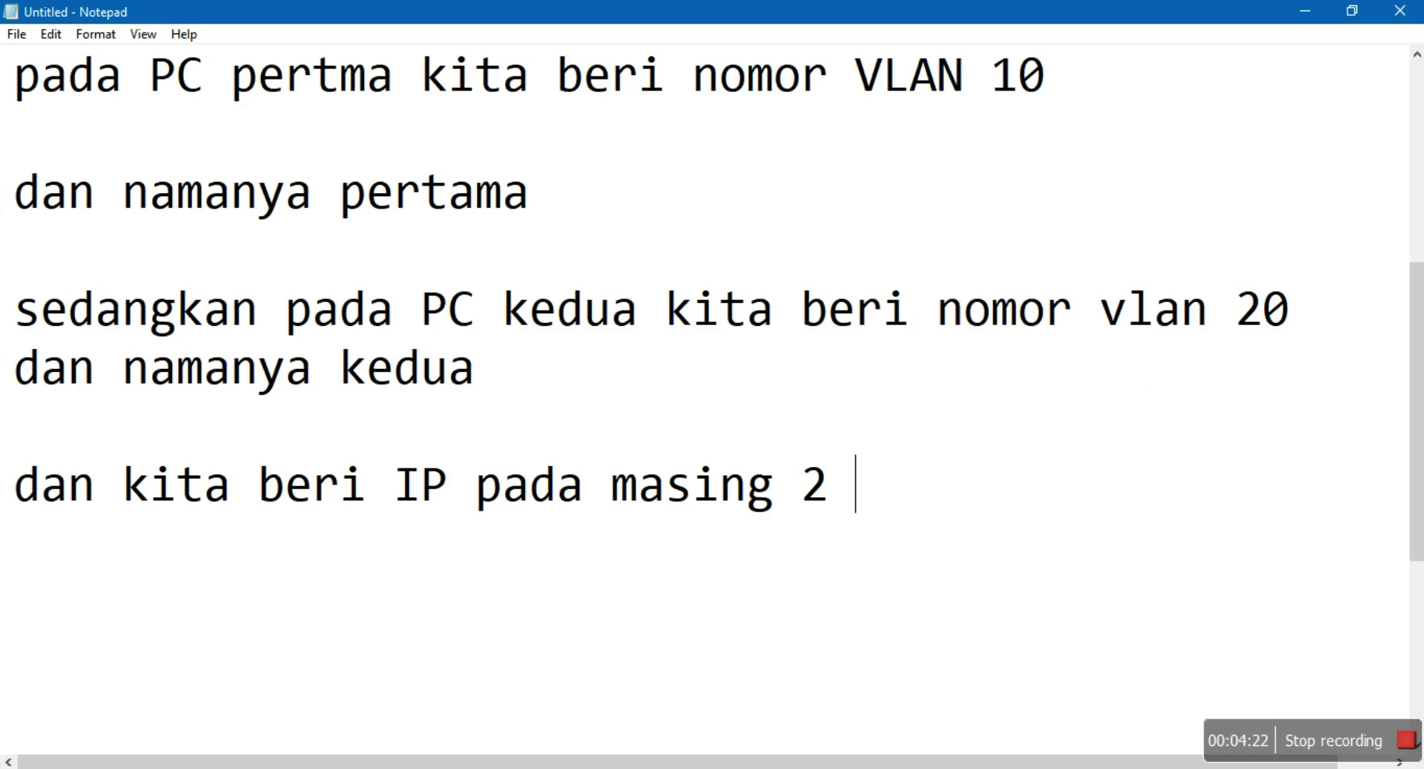
pyautogui.press('BackSpace')
pyautogui.press('BackSpace')
pyautogui.press('BackSpace')
pyautogui.write('2 ')
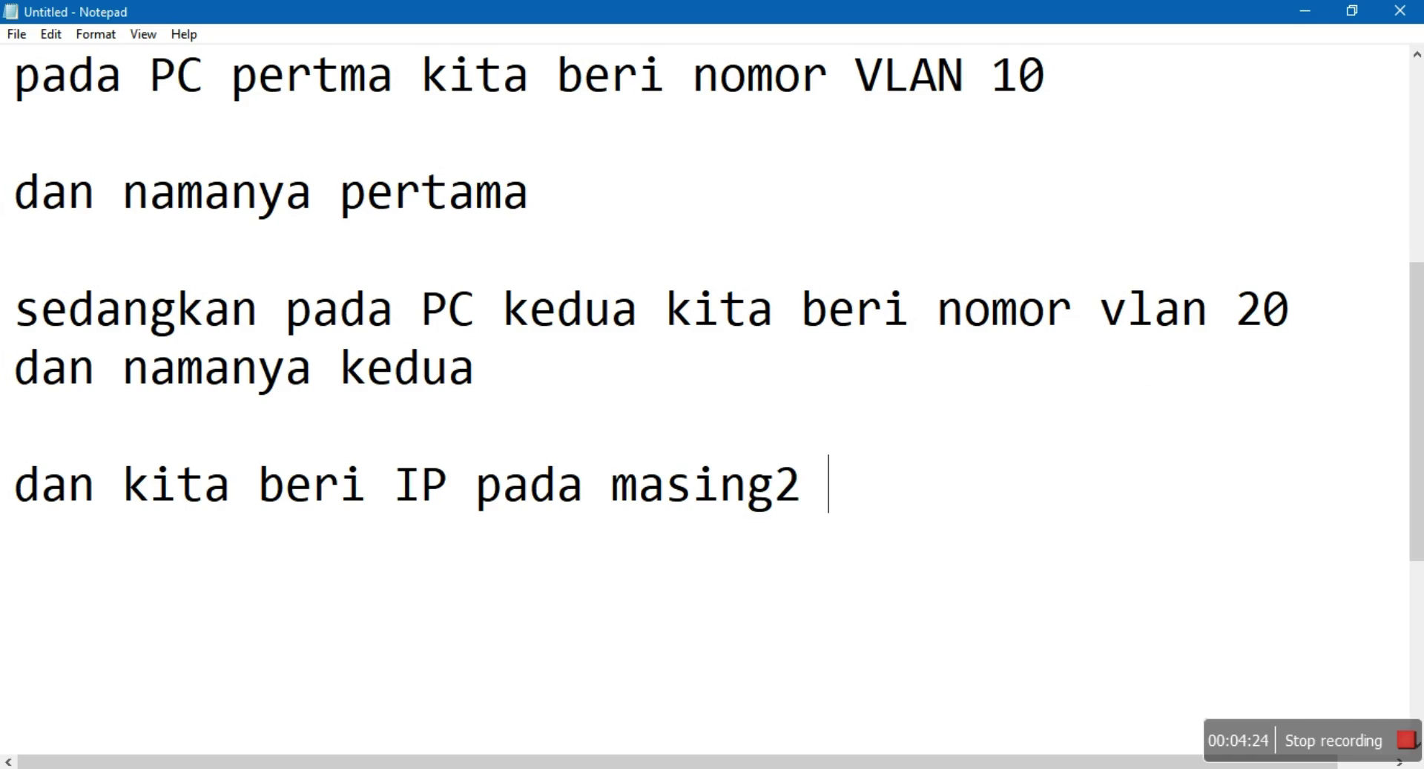
pyautogui.write('pcnya ')
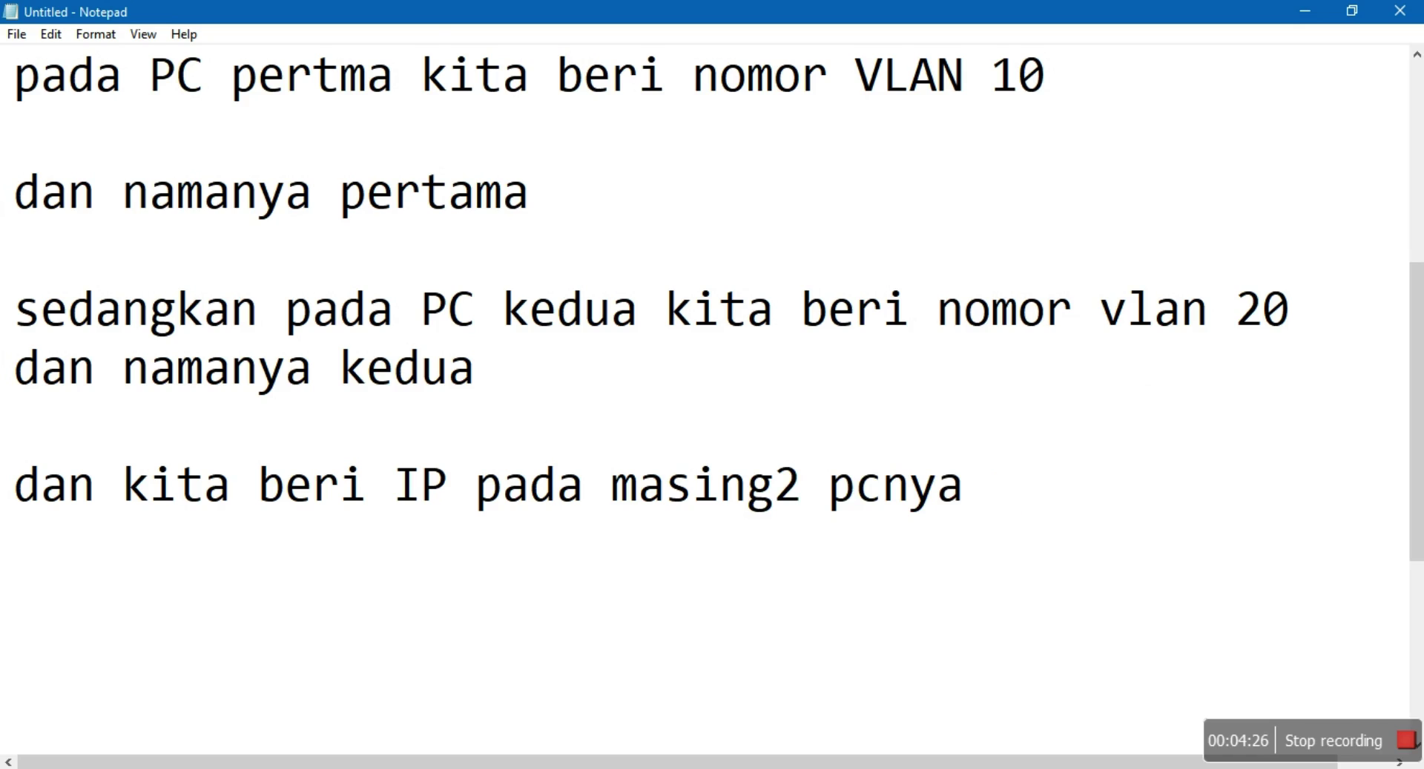
pyautogui.write('juga')
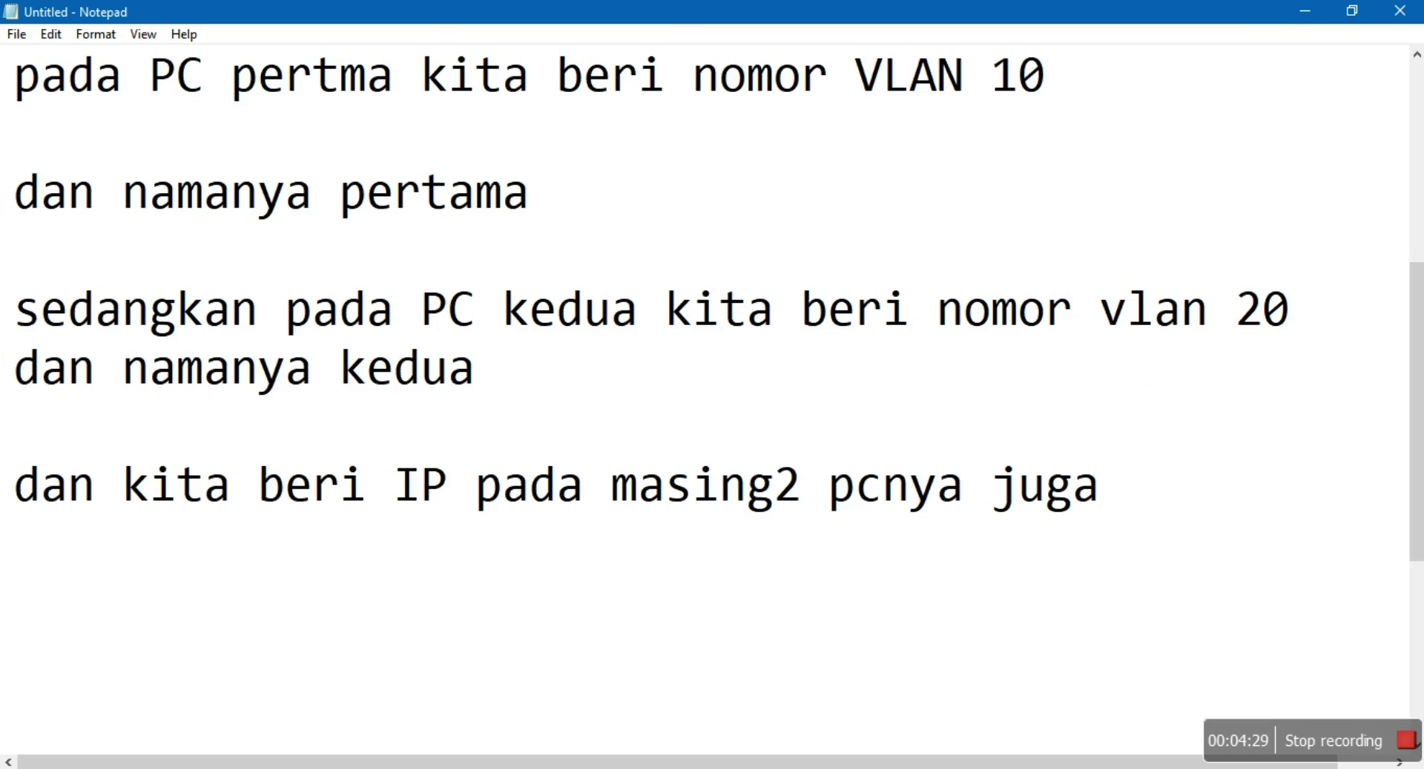
# Switch to Cisco Packet Tracer, open the blue rectangle's label for editing, and reposition the label above PC0
pyautogui.hotkey('alt', 'Tab')
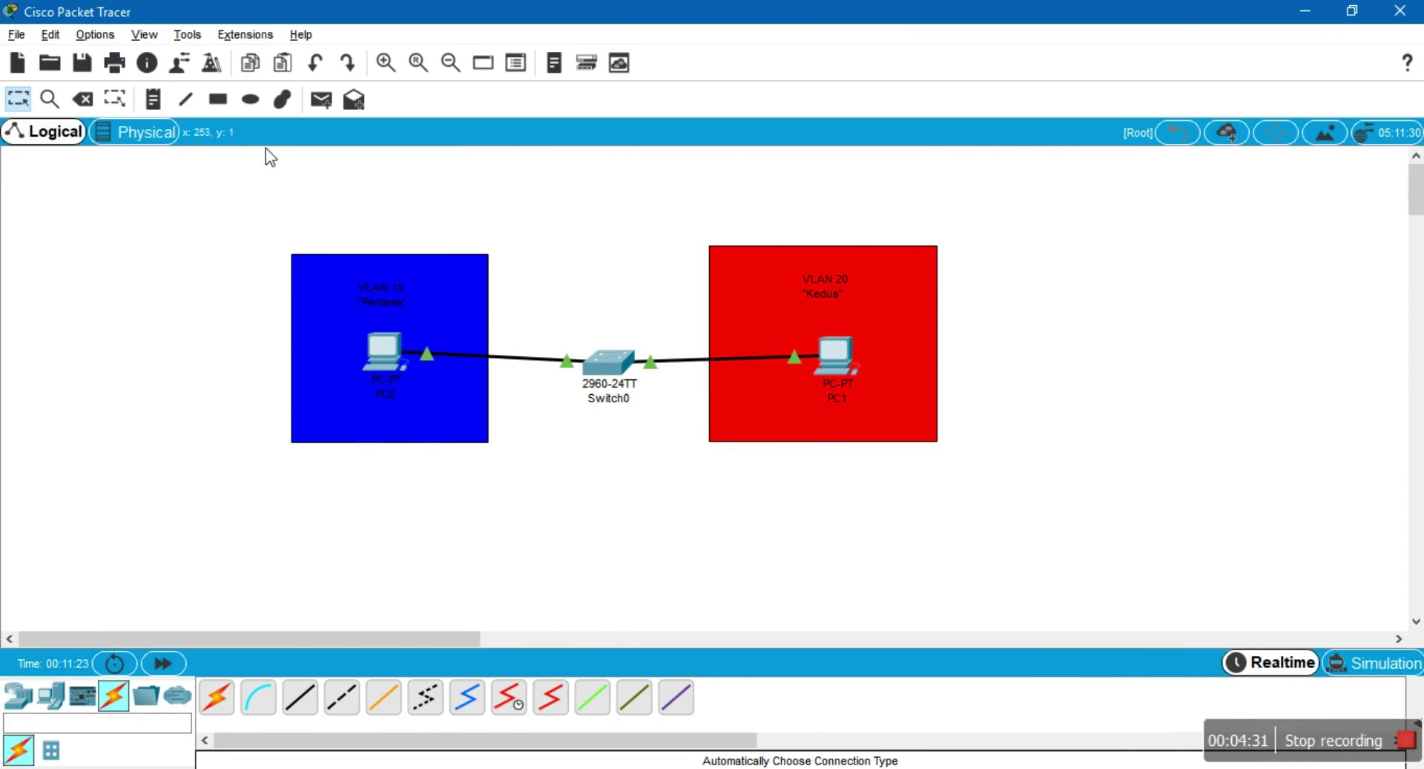
pyautogui.doubleClick(367, 343)
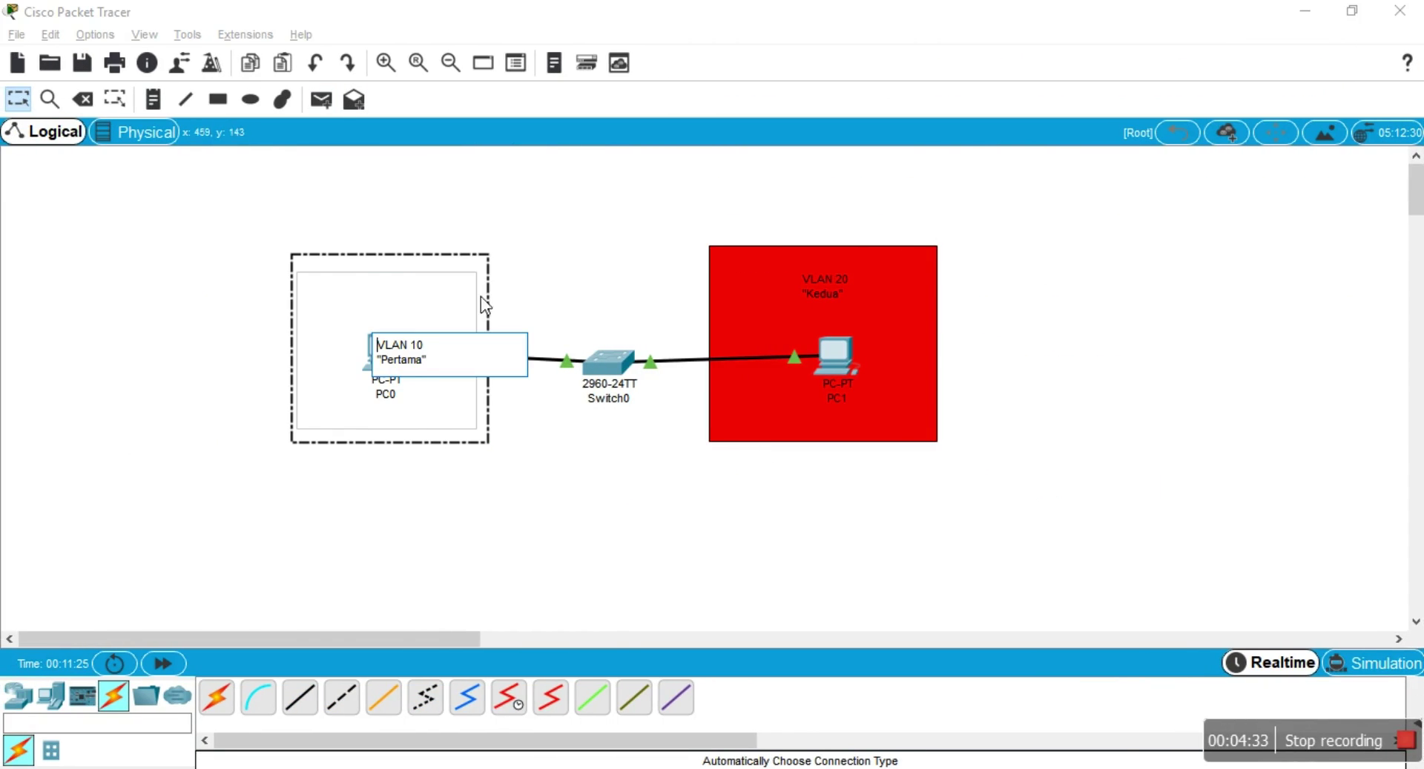
pyautogui.click(541, 233)
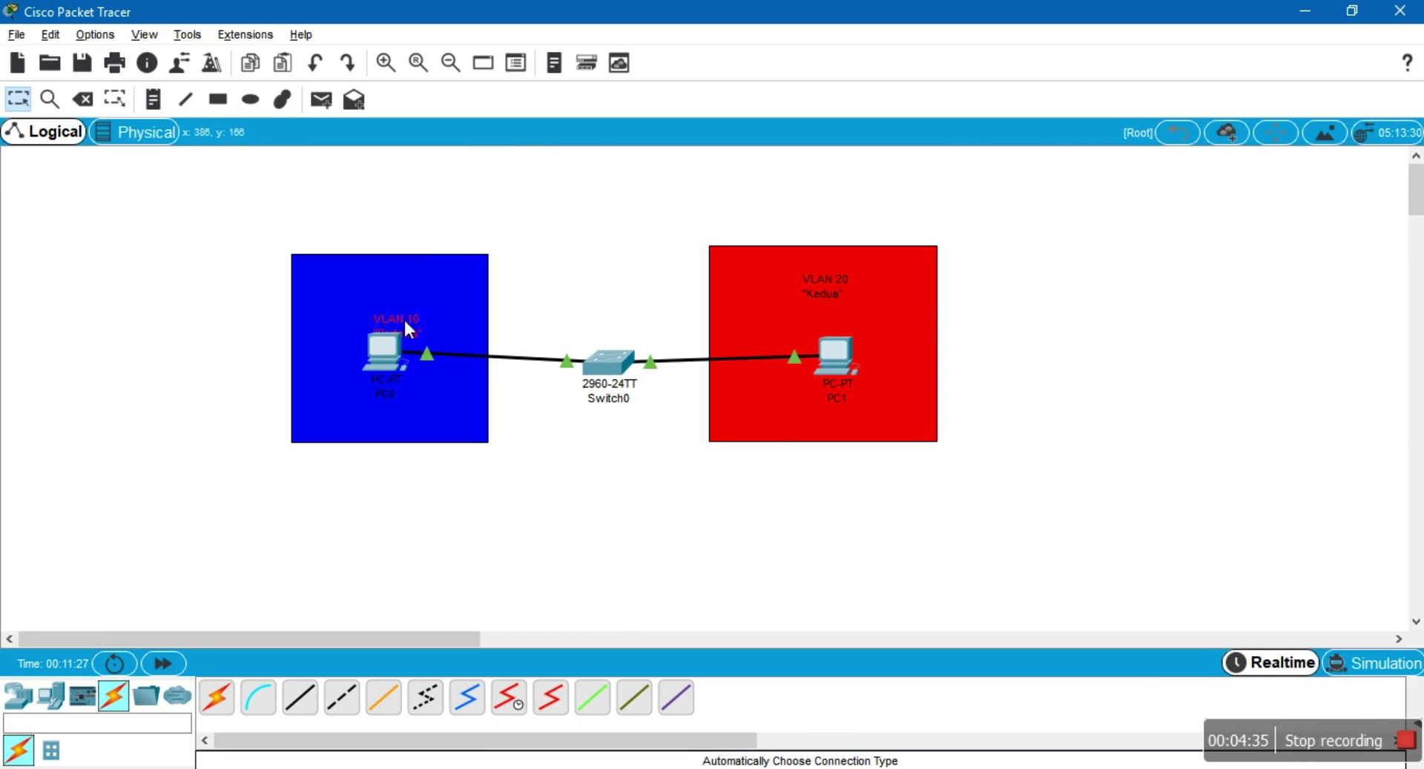
pyautogui.click(115, 99)
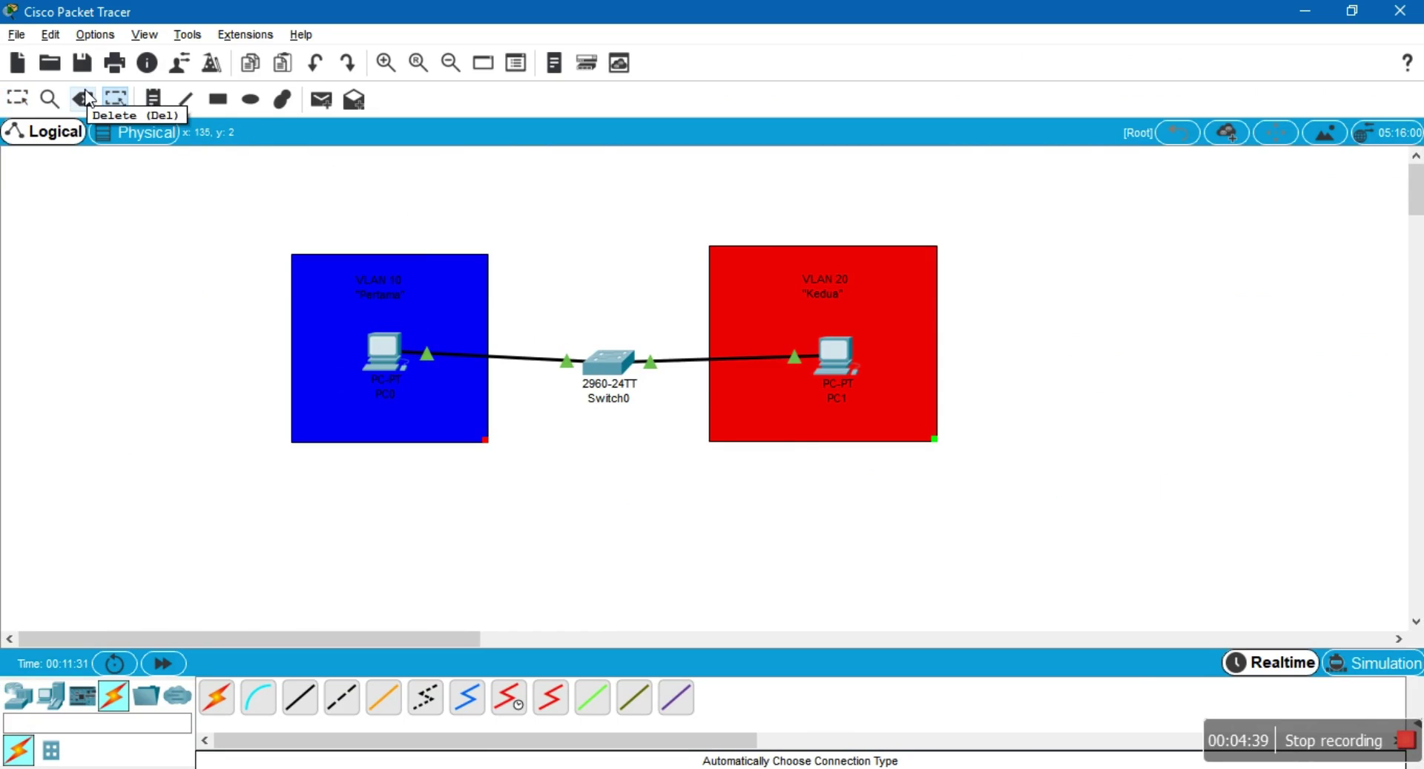
# Place a note reading 10.10.10.1 below the blue rectangle
pyautogui.click(157, 101)
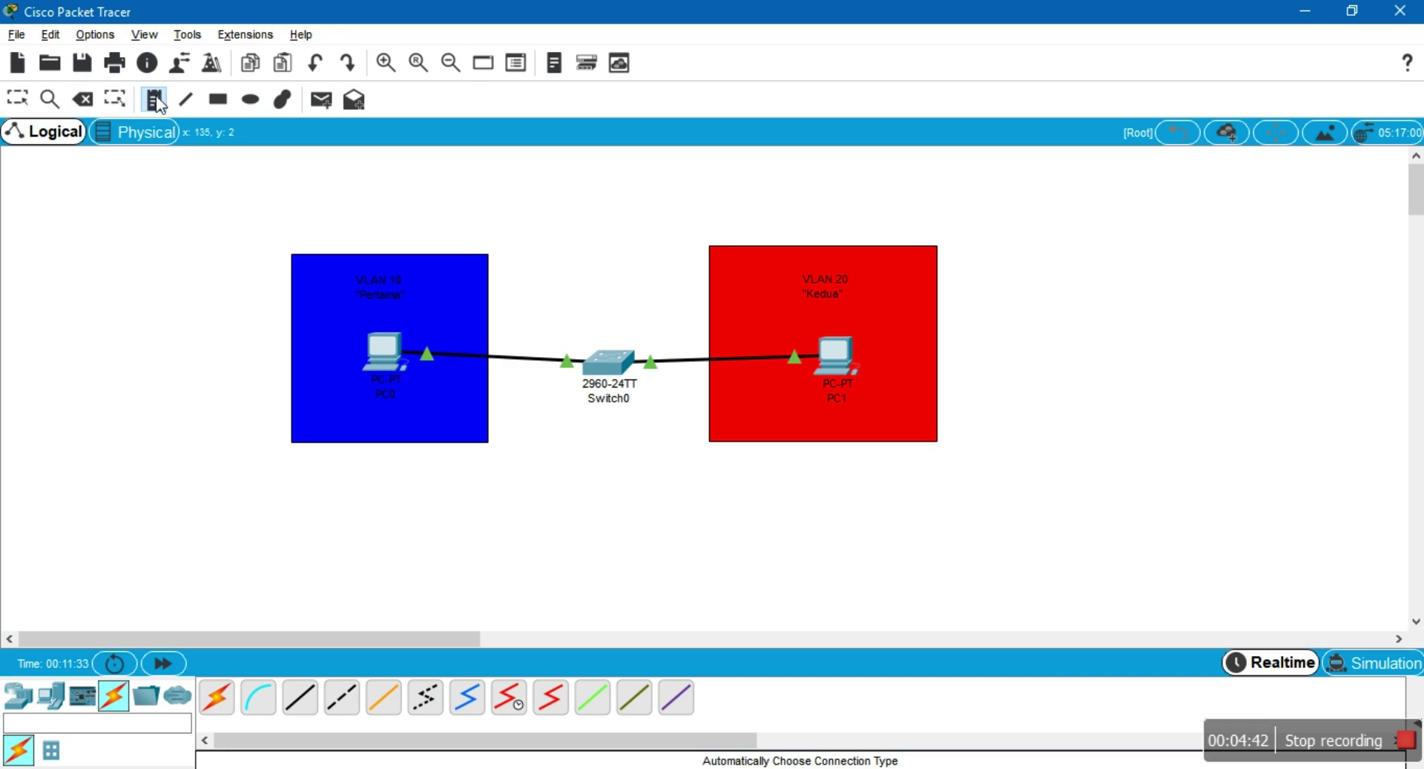
pyautogui.click(271, 509)
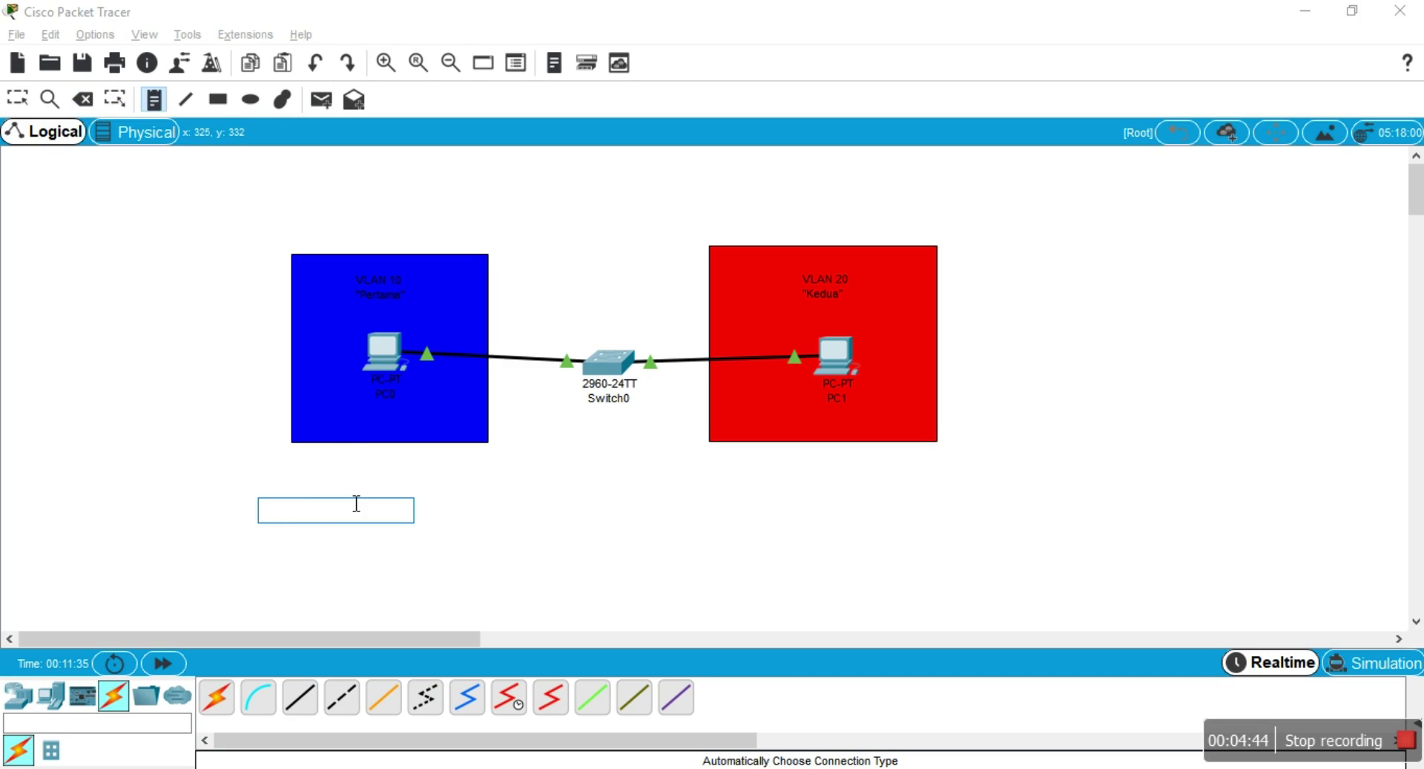
pyautogui.write('10.10.10.1')
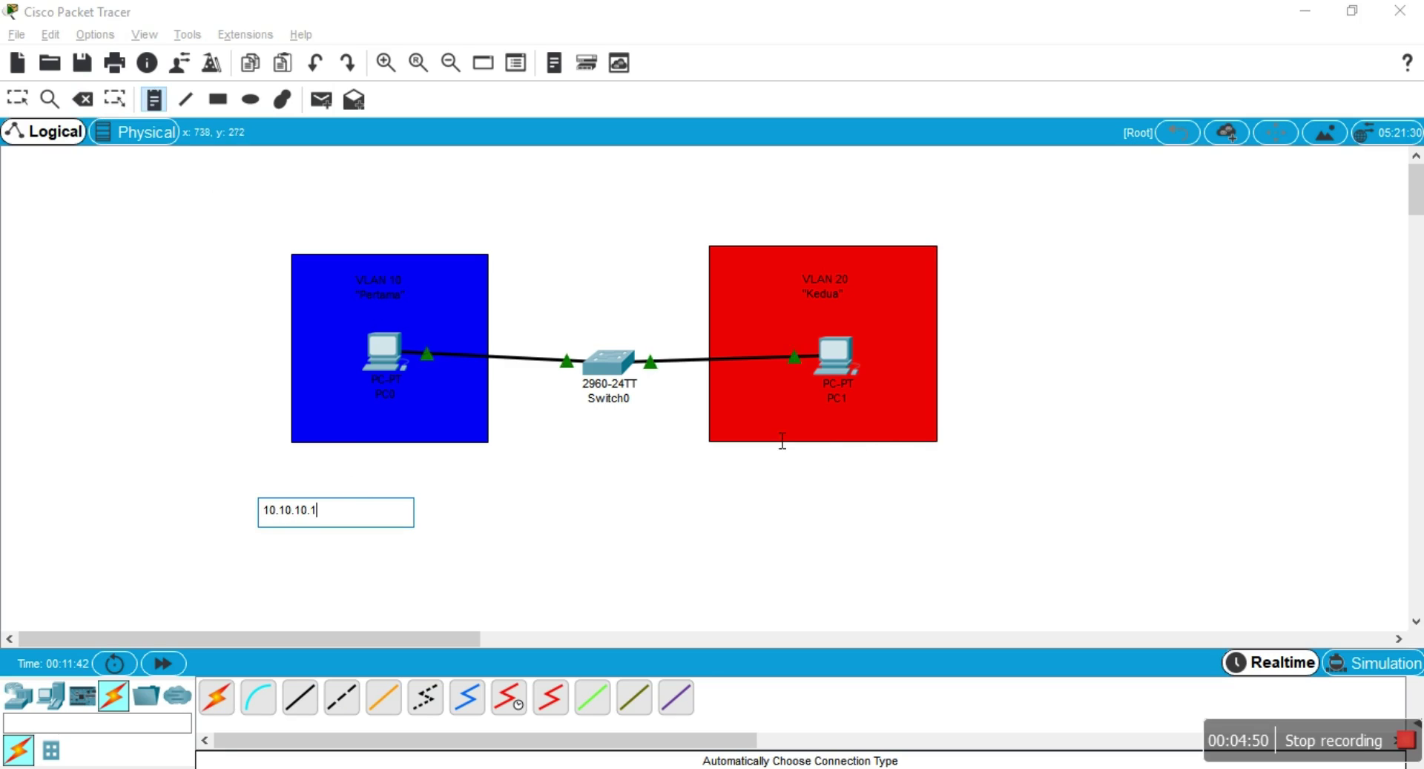
pyautogui.click(883, 443)
pyautogui.click(794, 564)
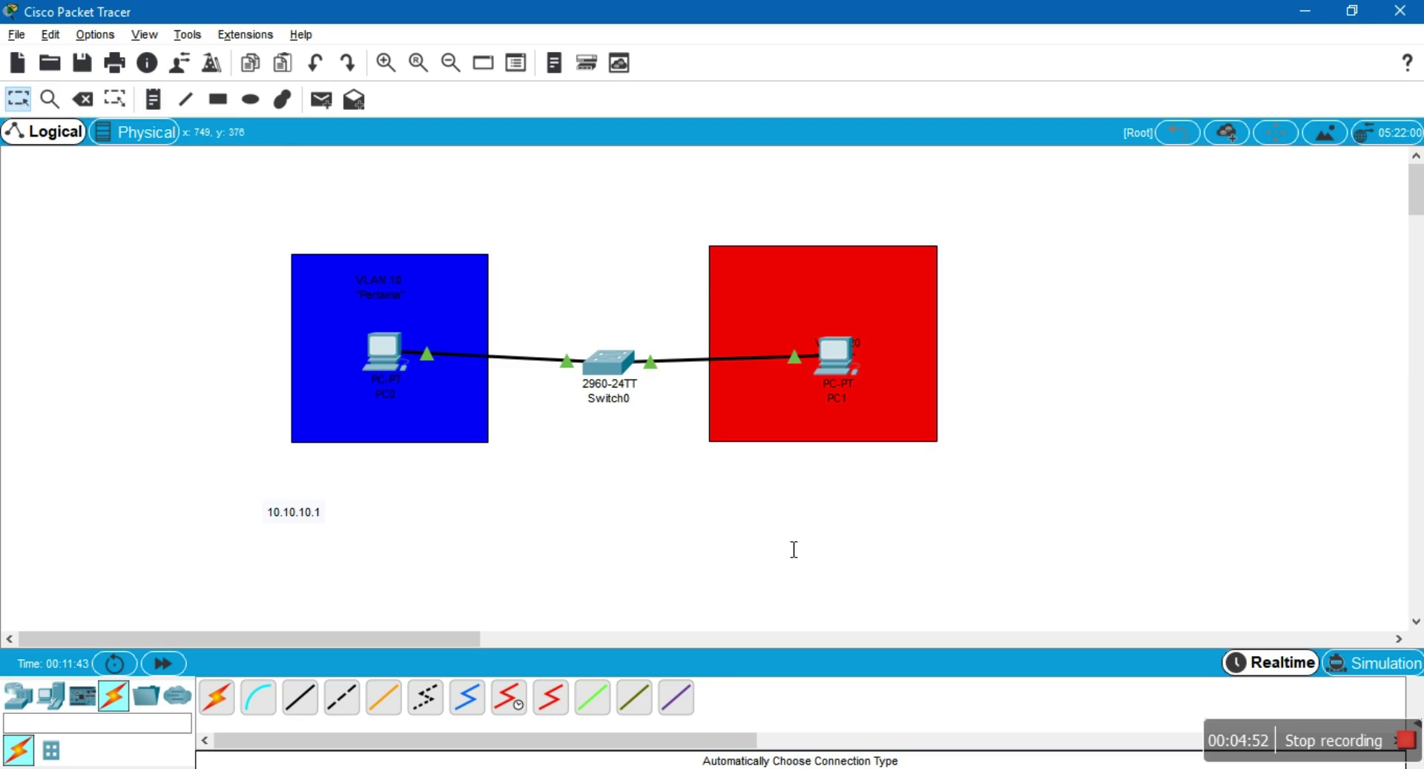
# Place a note reading 20.20.20.1 below the red rectangle
pyautogui.click(162, 106)
pyautogui.click(748, 515)
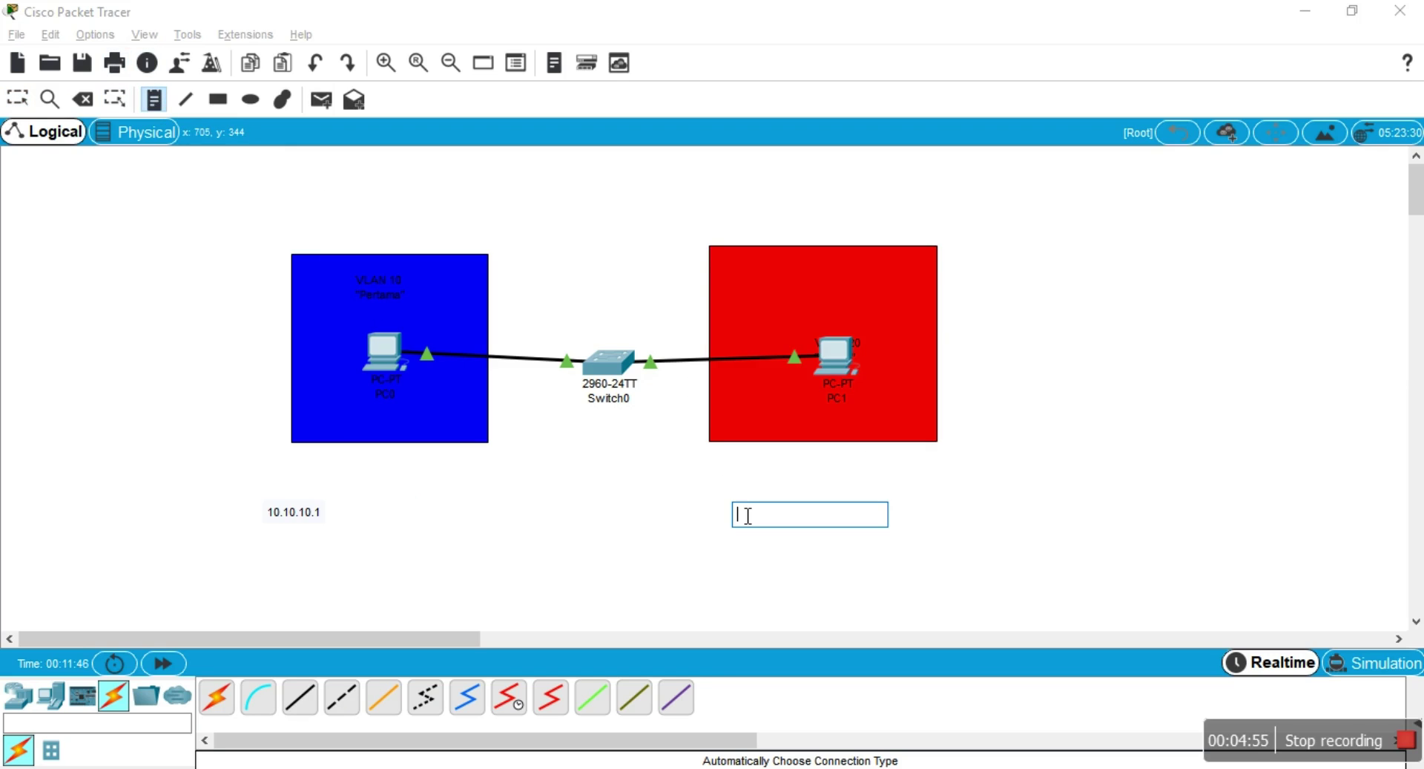
pyautogui.write('20.20.20.1')
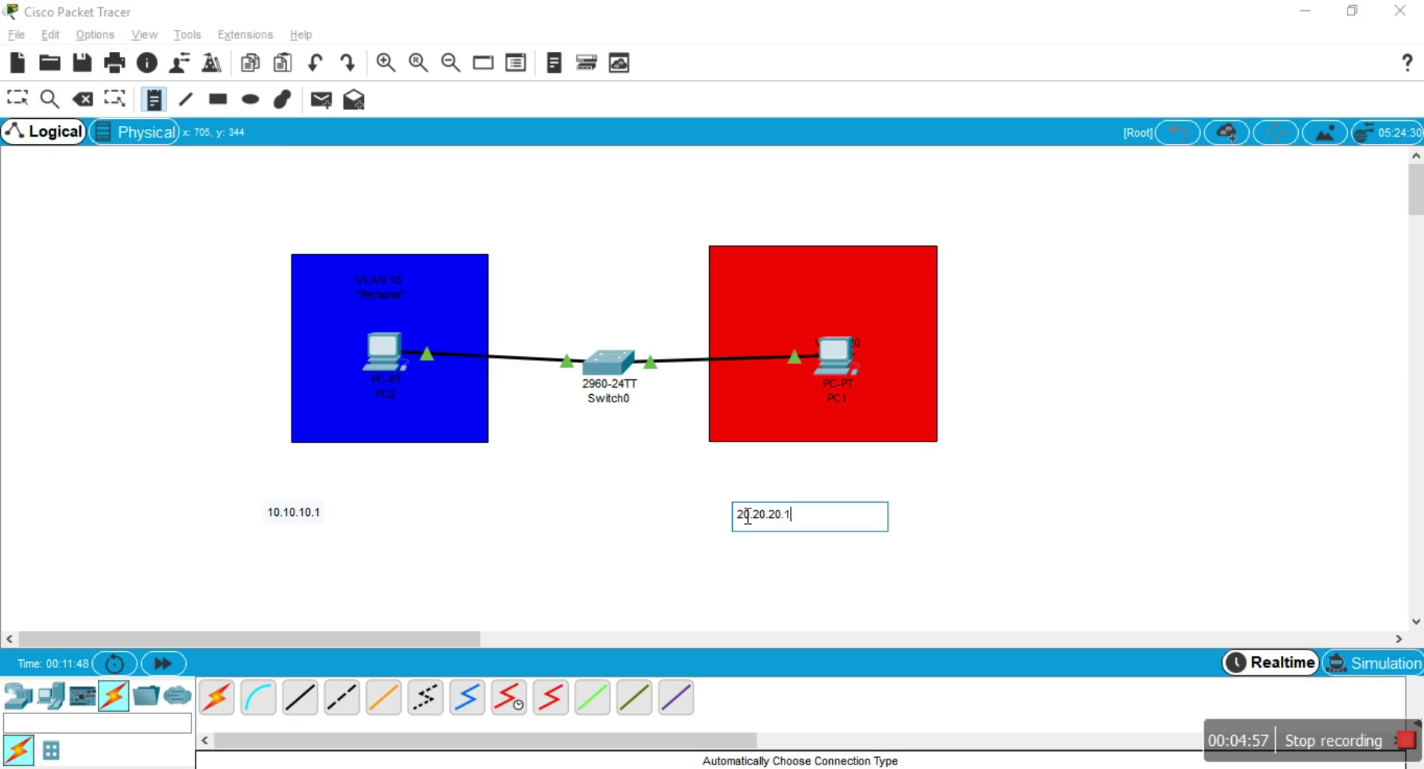
pyautogui.click(667, 471)
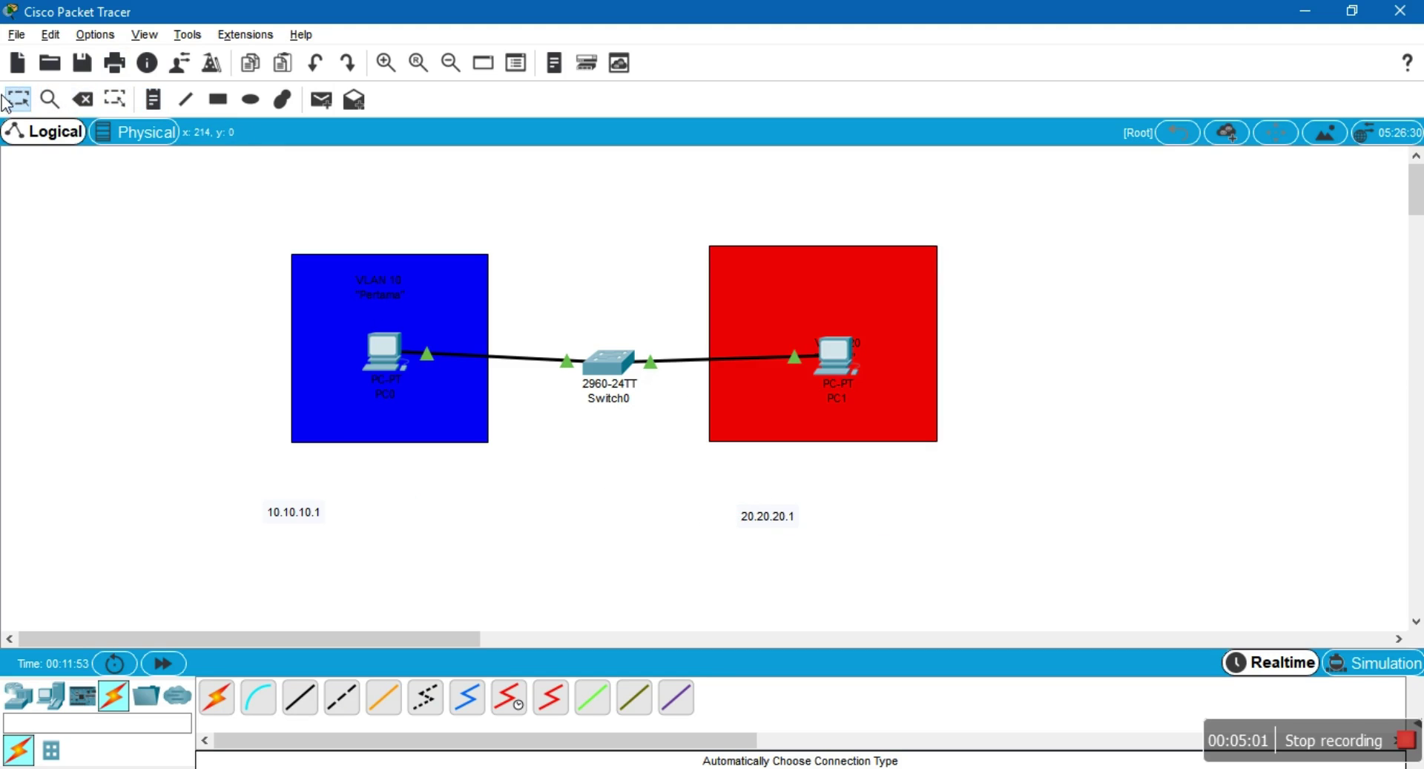
# Move the IP address notes inside the rectangles below PC0 and PC1, and the VLAN 20 label above PC1
pyautogui.moveTo(291, 520); pyautogui.dragTo(374, 438)
pyautogui.click(861, 343)
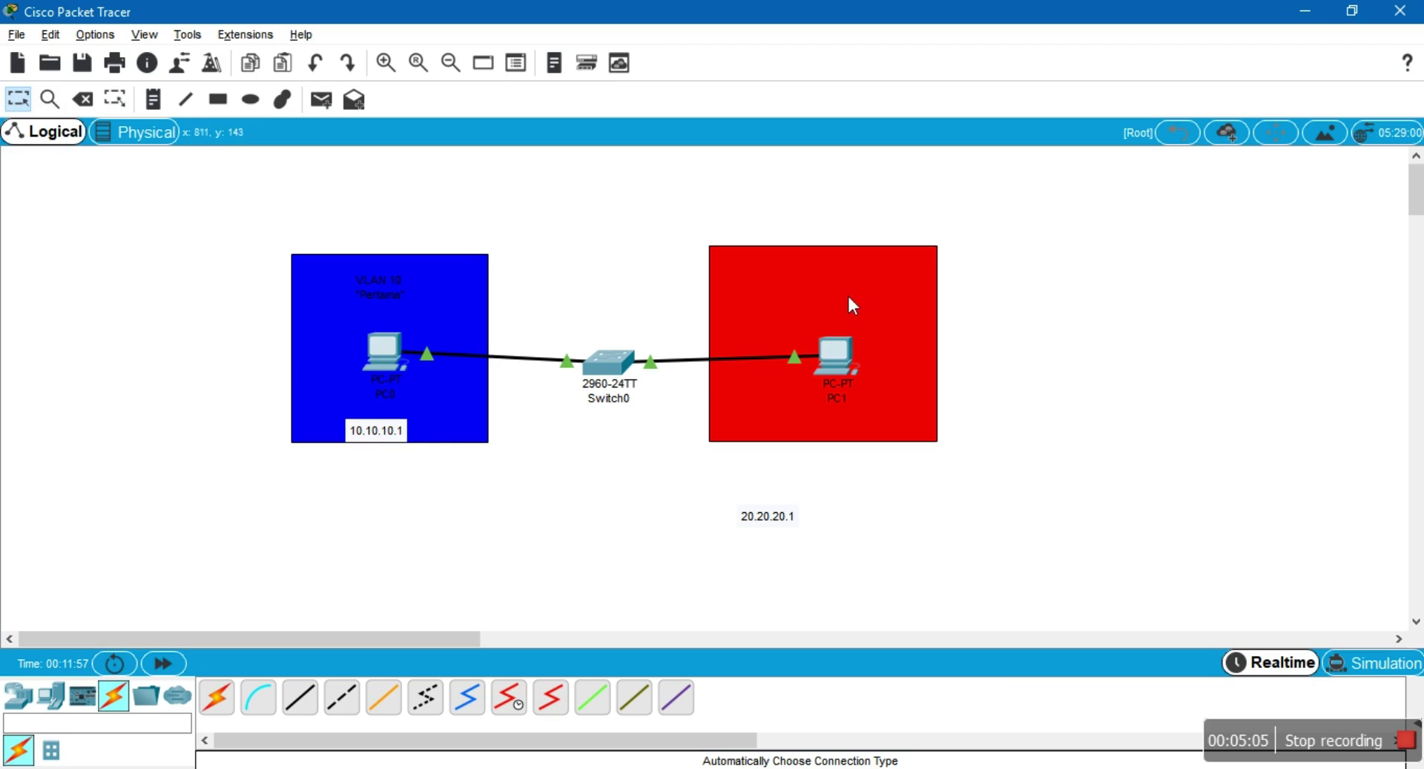
pyautogui.moveTo(773, 514); pyautogui.dragTo(816, 424)
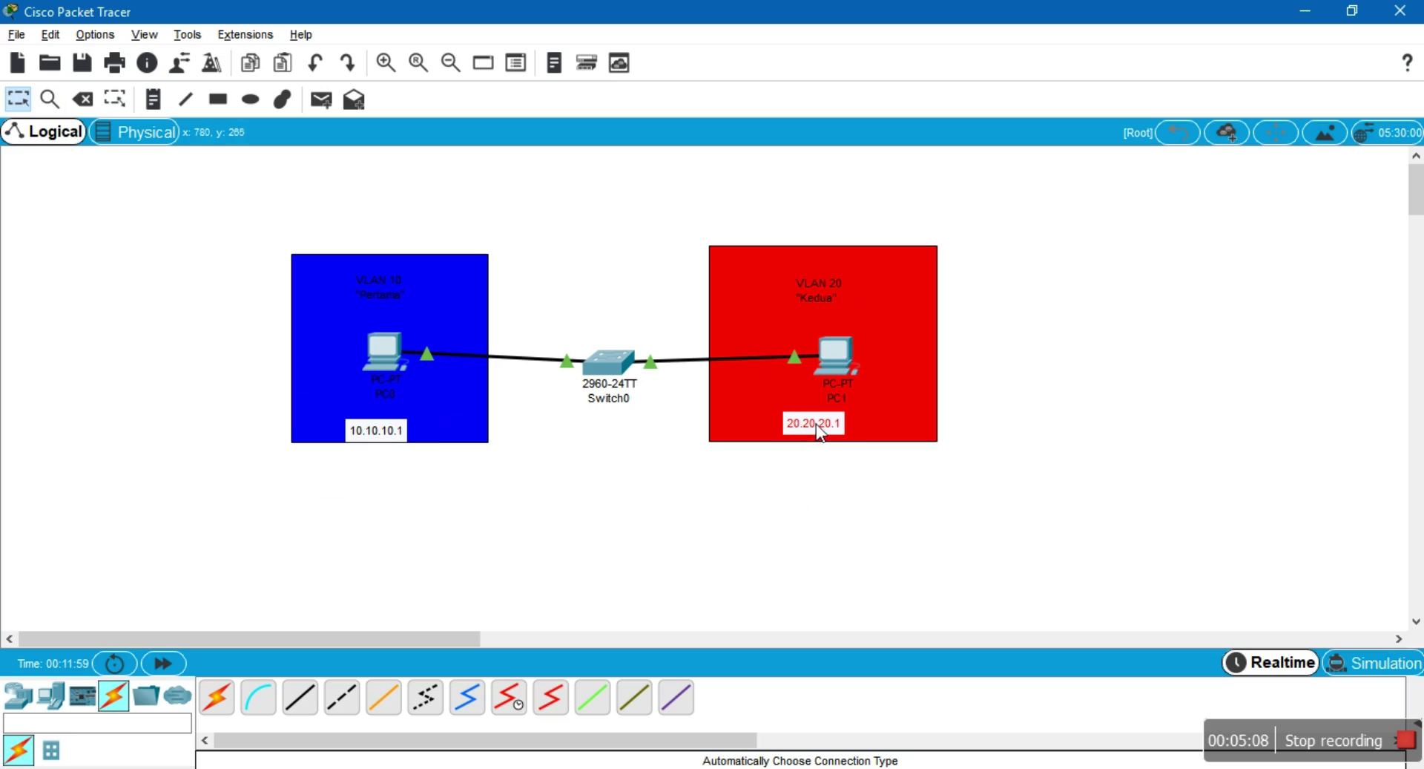
pyautogui.click(728, 403)
# Switch to Notepad and add the line "dan sekarang lagsung ke konfigurasinya...." several blank lines below the existing text
pyautogui.hotkey('alt', 'Tab')
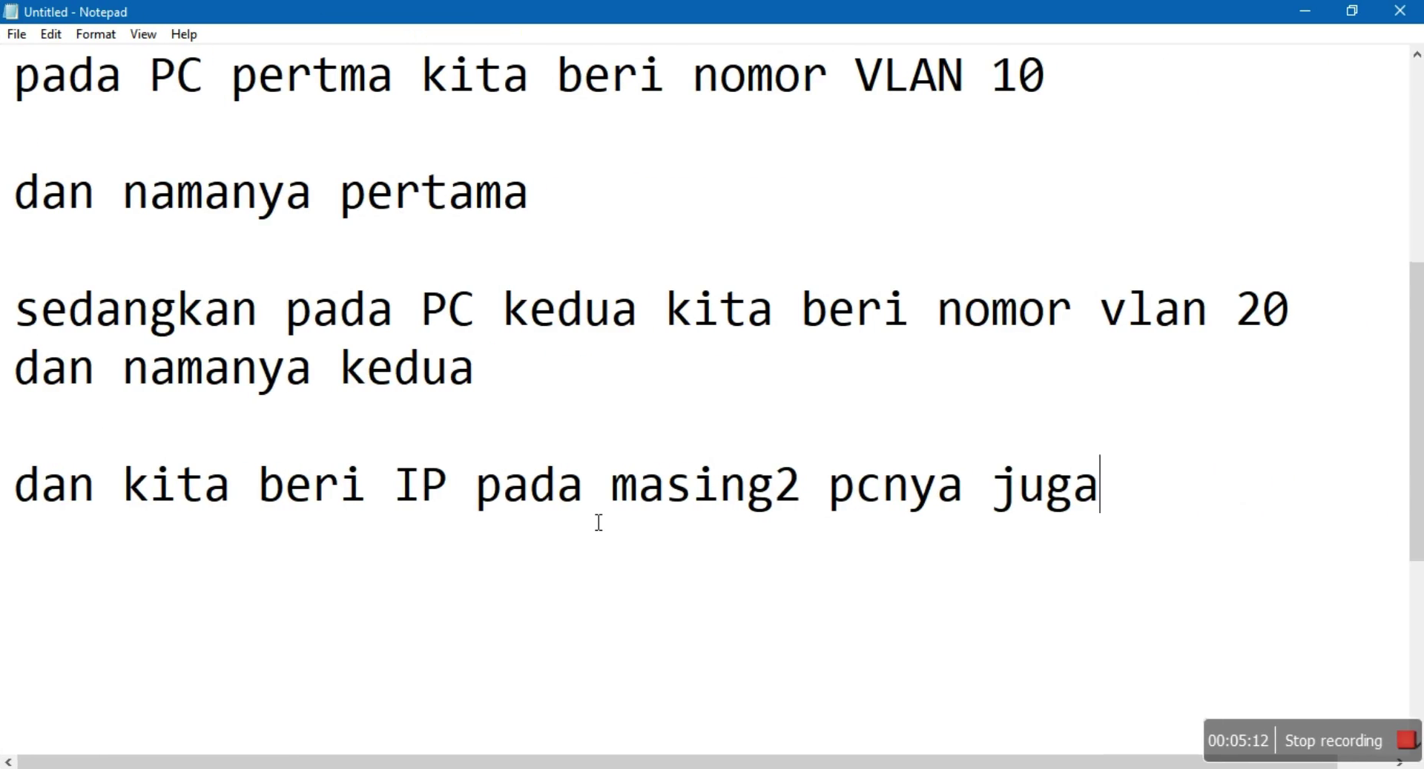
pyautogui.press('Return')
pyautogui.press('Return')
pyautogui.press('Return')
pyautogui.press('Return')
pyautogui.press('Return')
pyautogui.press('Return')
pyautogui.press('Return')
pyautogui.press('Return')
pyautogui.press('Return')
pyautogui.press('Return')
pyautogui.write('dan')
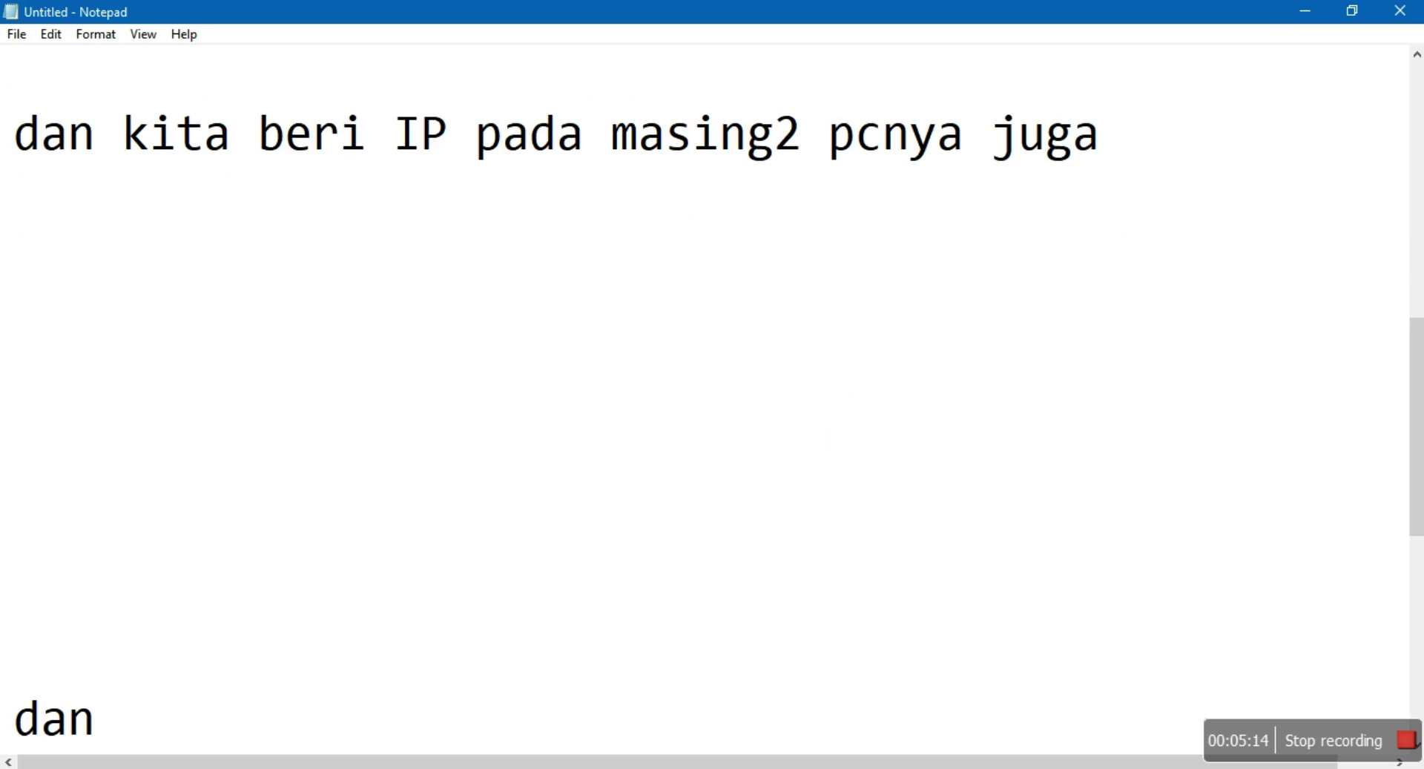
pyautogui.write(' sekara')
pyautogui.press('BackSpace')
pyautogui.write('rang ')
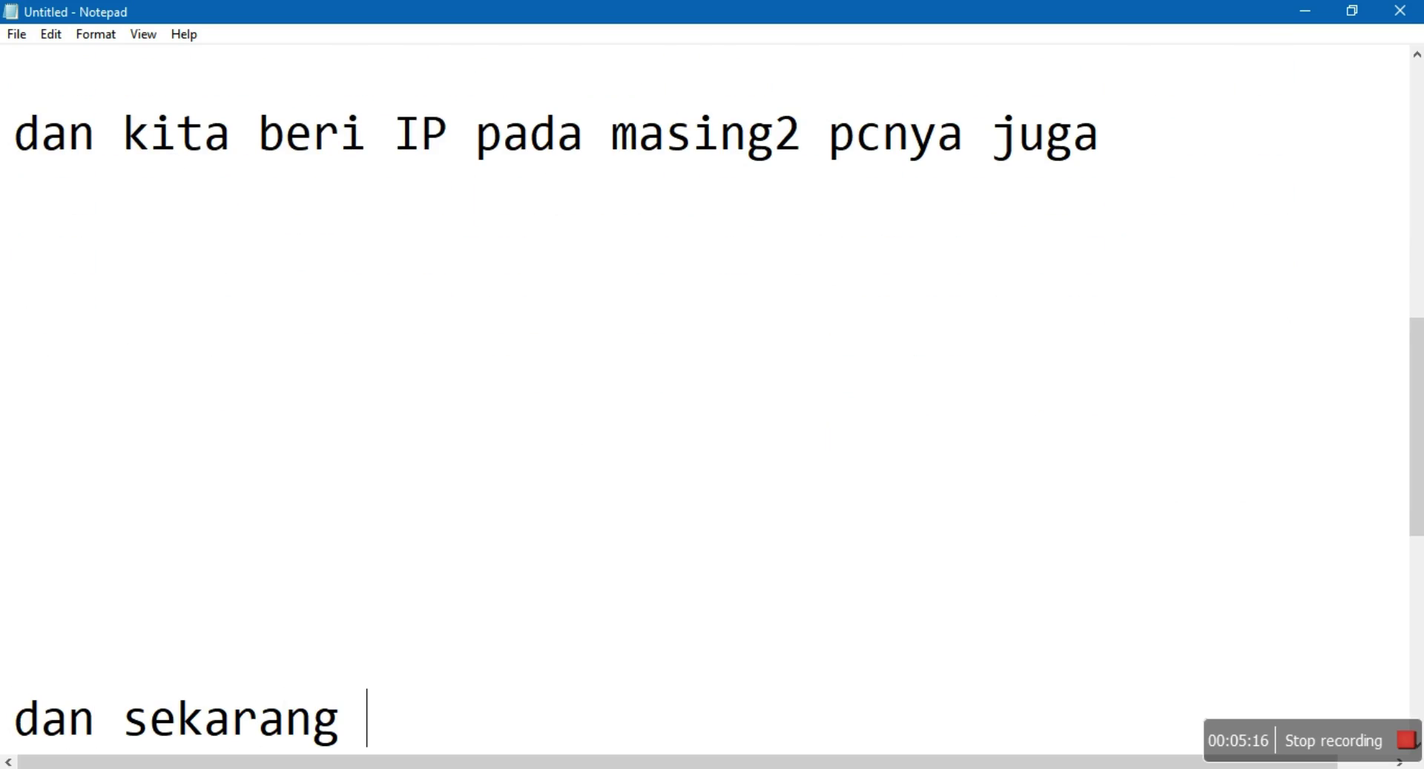
pyautogui.write('lagsung')
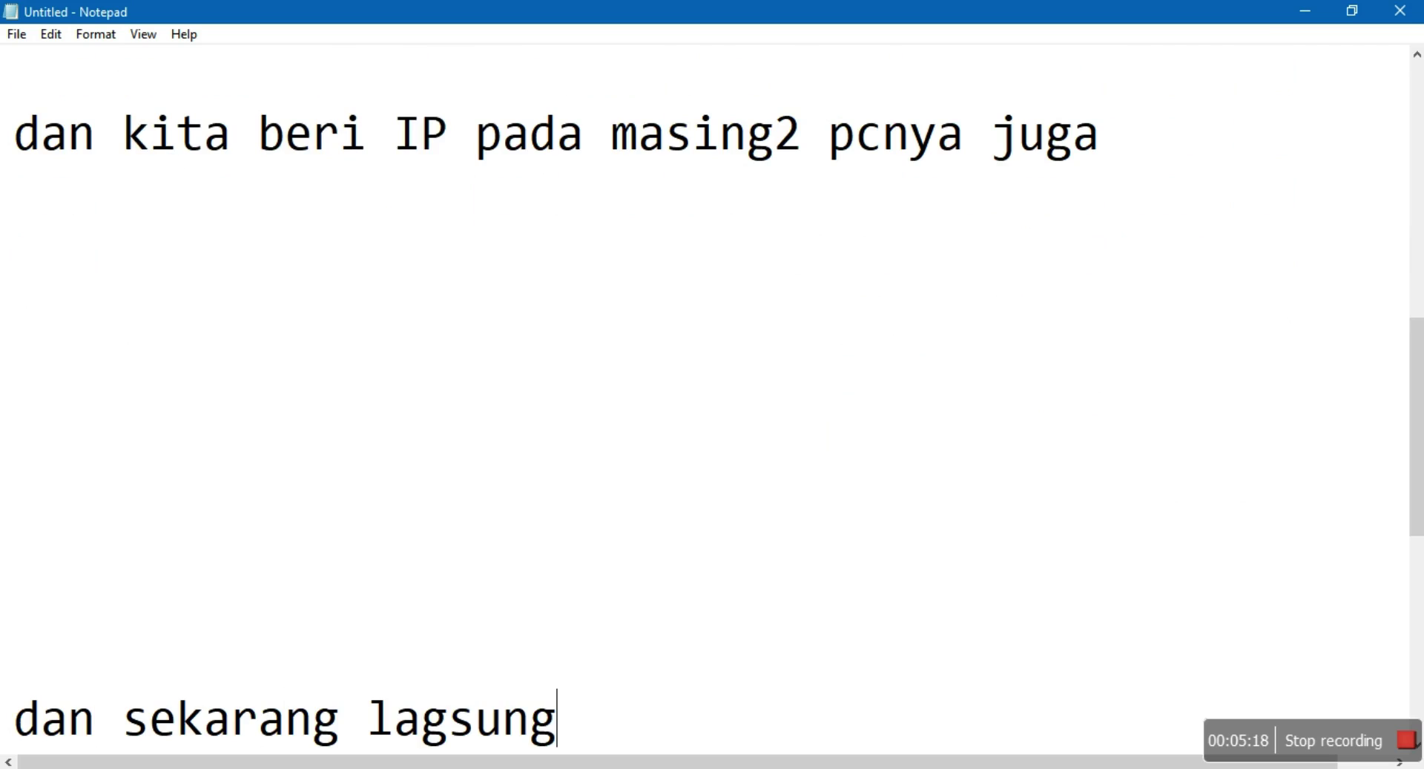
pyautogui.write(' ke kon')
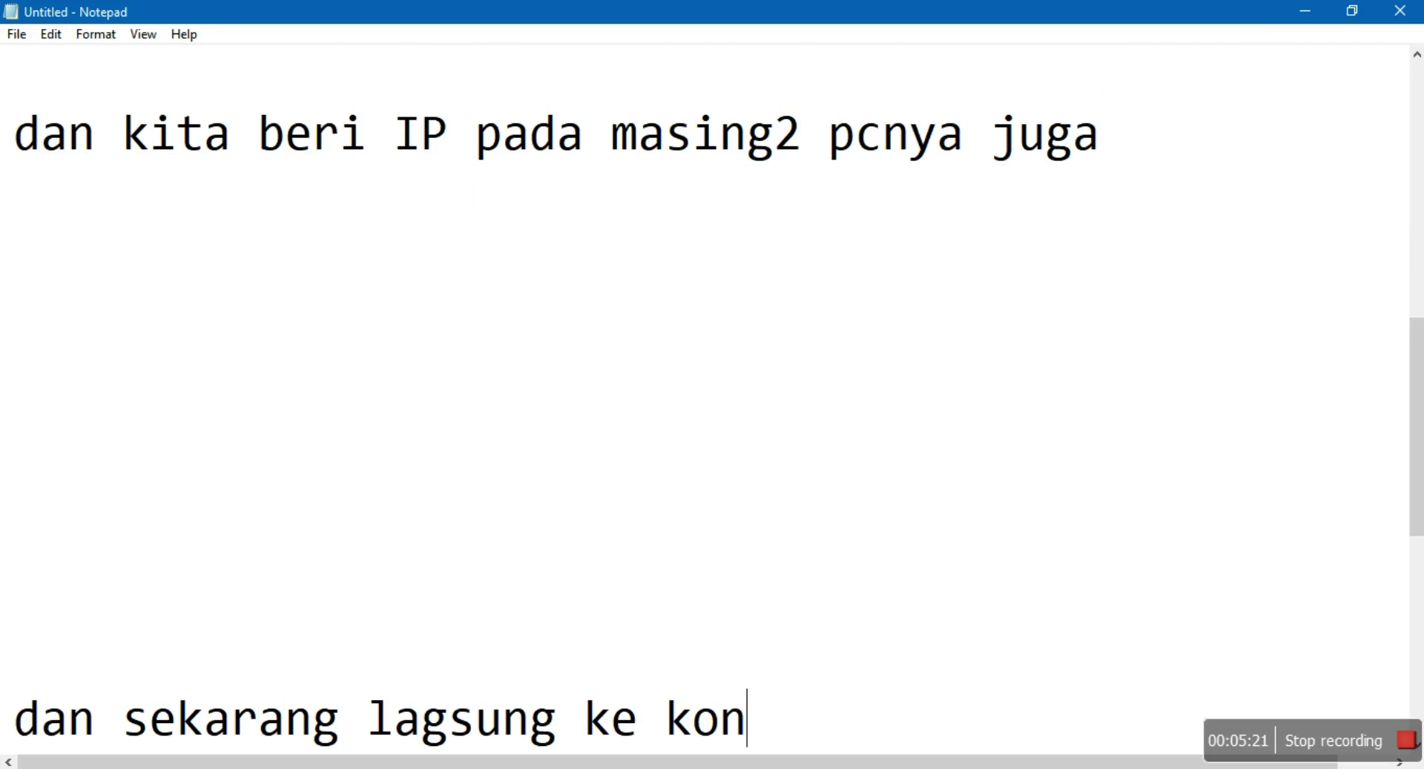
pyautogui.write('figusa')
pyautogui.press('BackSpace')
pyautogui.press('BackSpace')
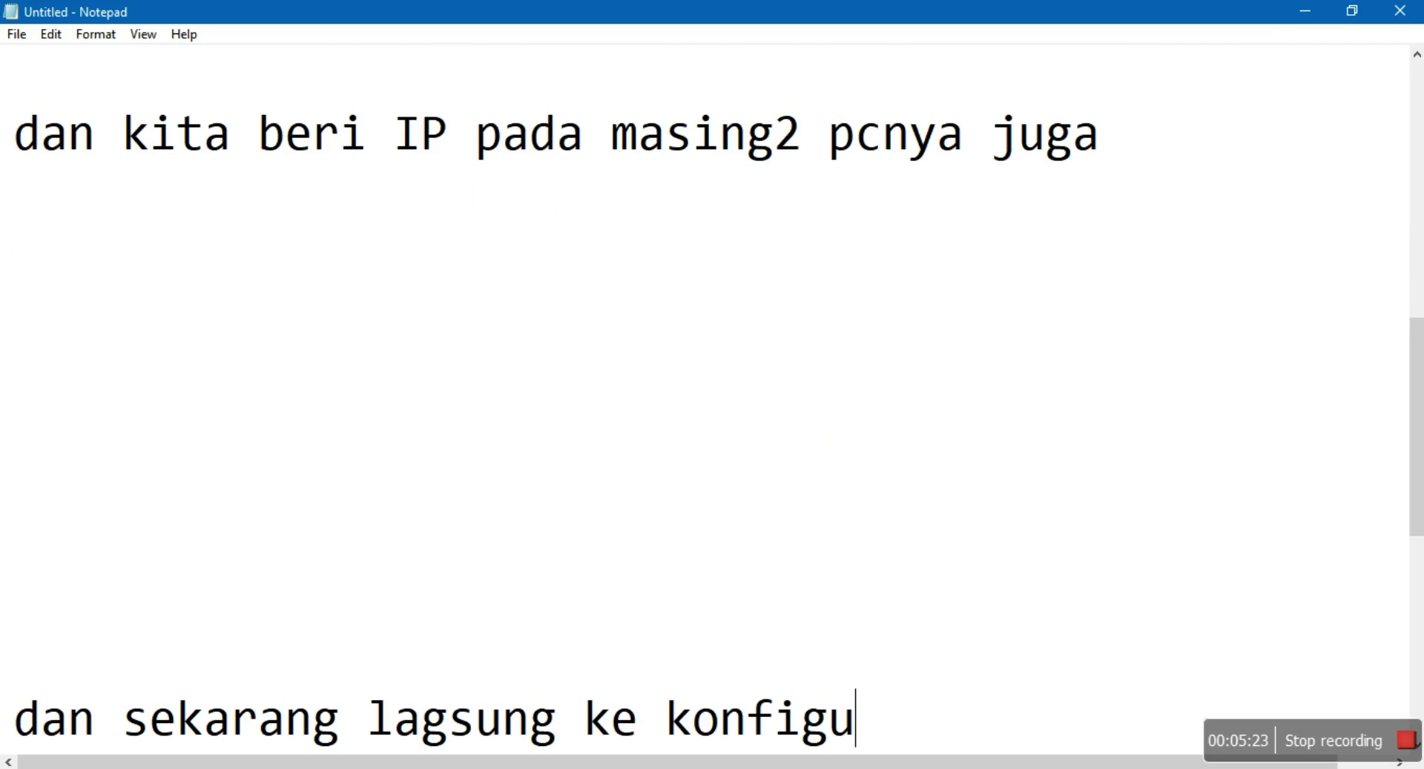
pyautogui.write('rasinya')
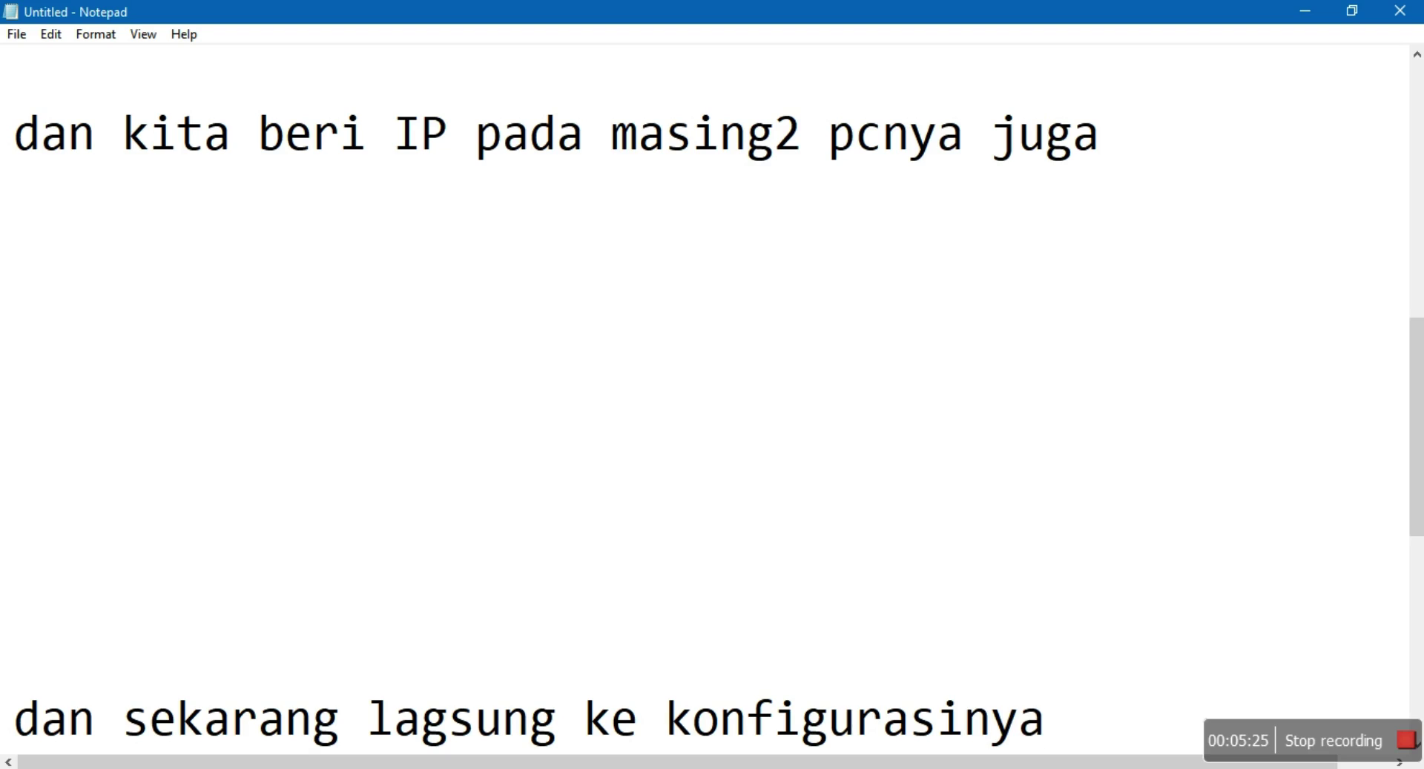
pyautogui.write('....')
# Add the line "pertama pada switch" several blank lines below the configuration sentence
pyautogui.press('Return')
pyautogui.press('Return')
pyautogui.press('Return')
pyautogui.press('Return')
pyautogui.press('Return')
pyautogui.press('Return')
pyautogui.press('Return')
pyautogui.press('Return')
pyautogui.press('Return')
pyautogui.press('Return')
pyautogui.press('Return')
pyautogui.press('Return')
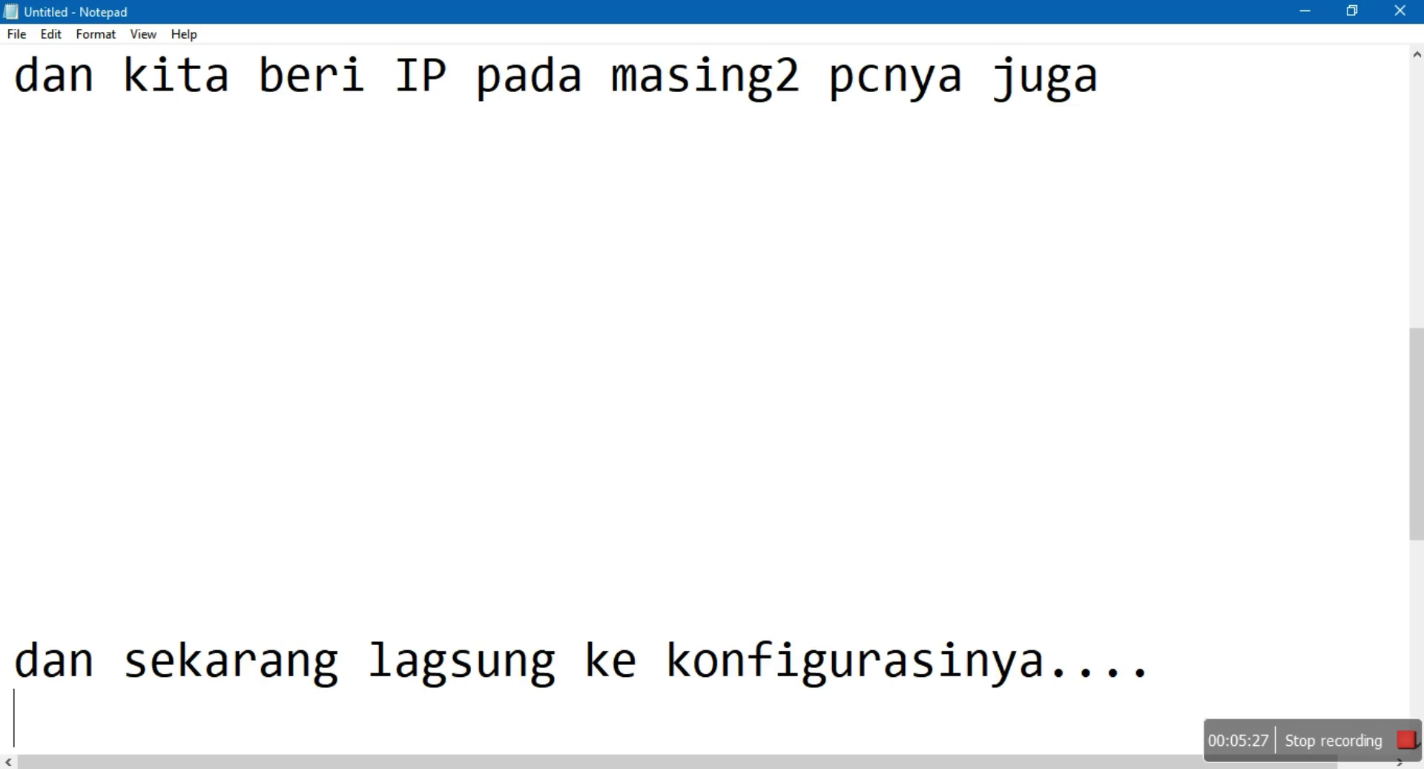
pyautogui.press('Return')
pyautogui.press('Up')
pyautogui.press('Up')
pyautogui.press('Up')
pyautogui.press('Up')
pyautogui.press('Up')
pyautogui.press('Up')
pyautogui.press('Up')
pyautogui.press('Up')
pyautogui.press('Up')
pyautogui.press('Up')
pyautogui.press('Up')
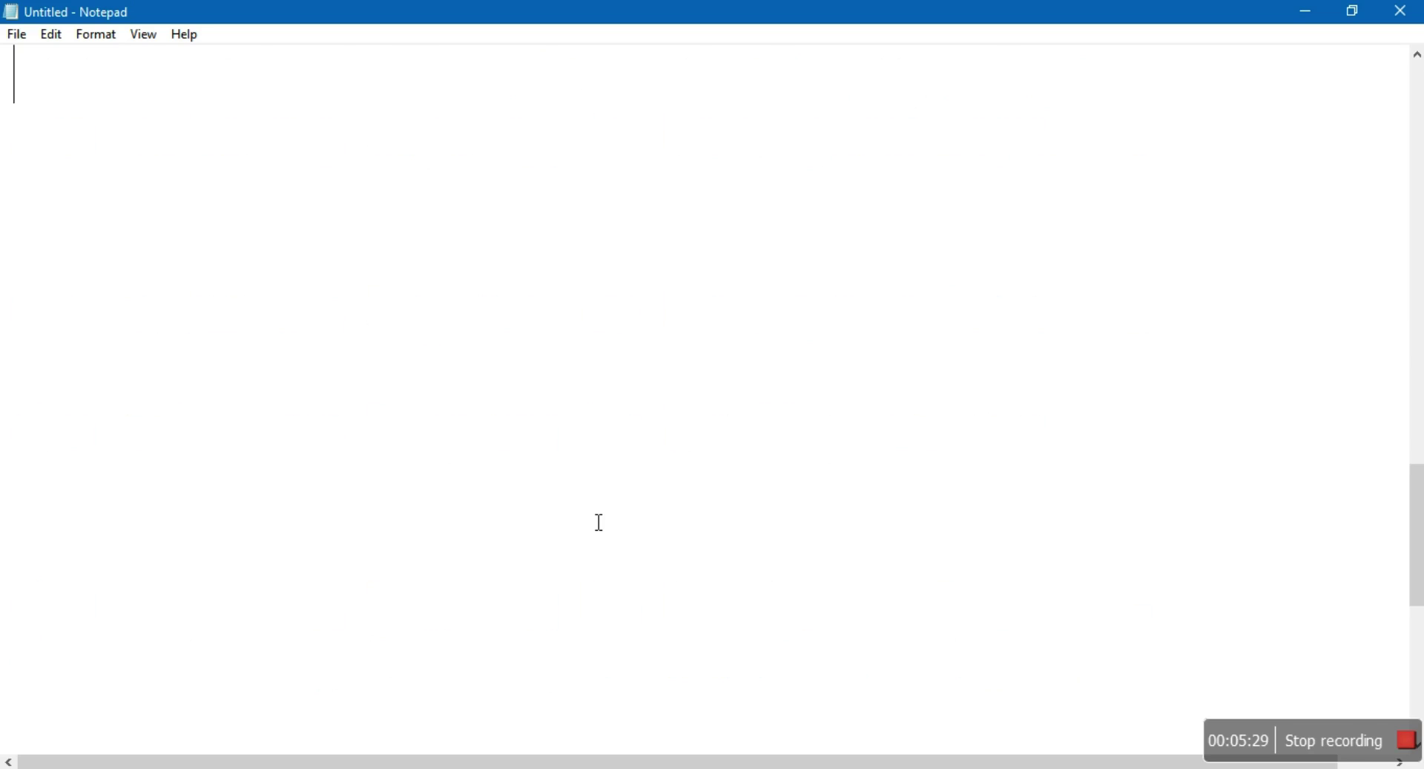
pyautogui.write('pertama p')
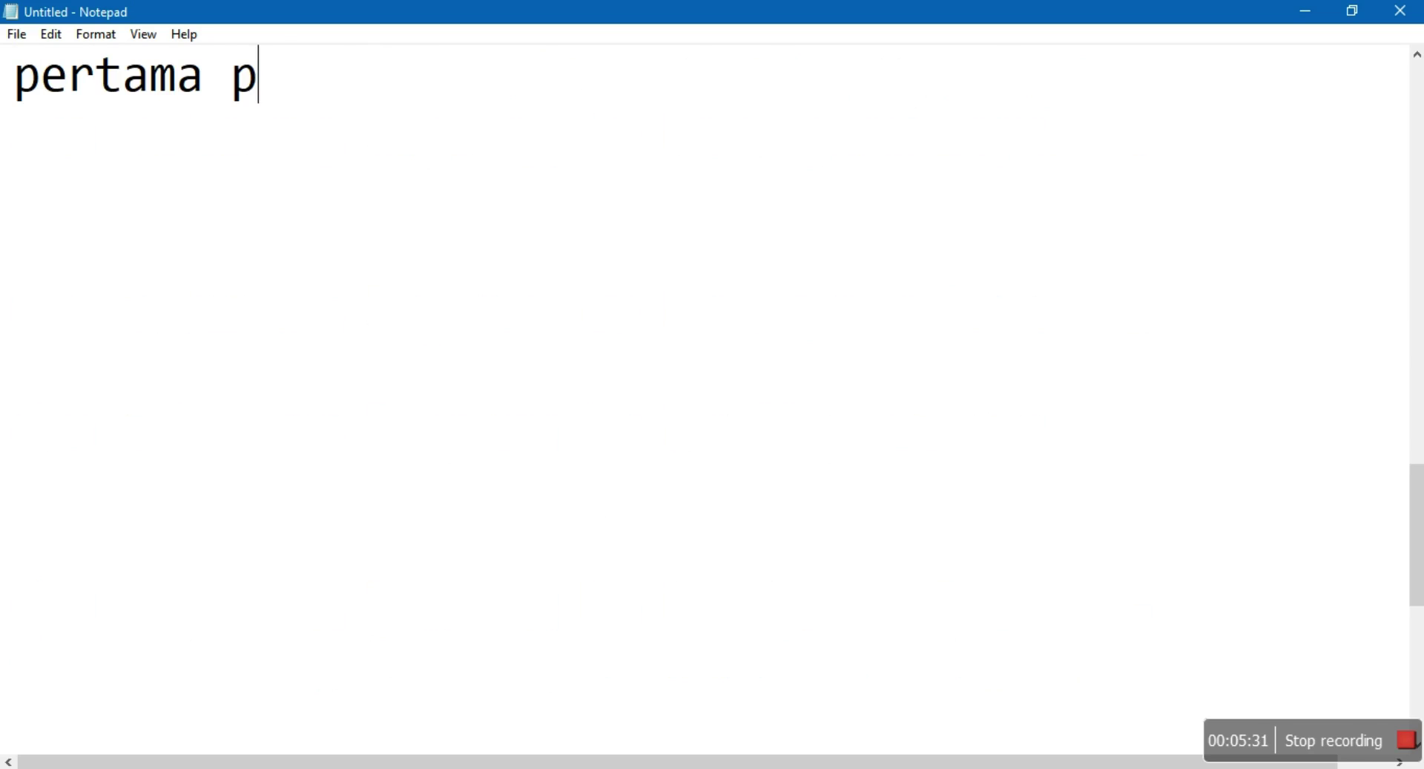
pyautogui.write('ada swti')
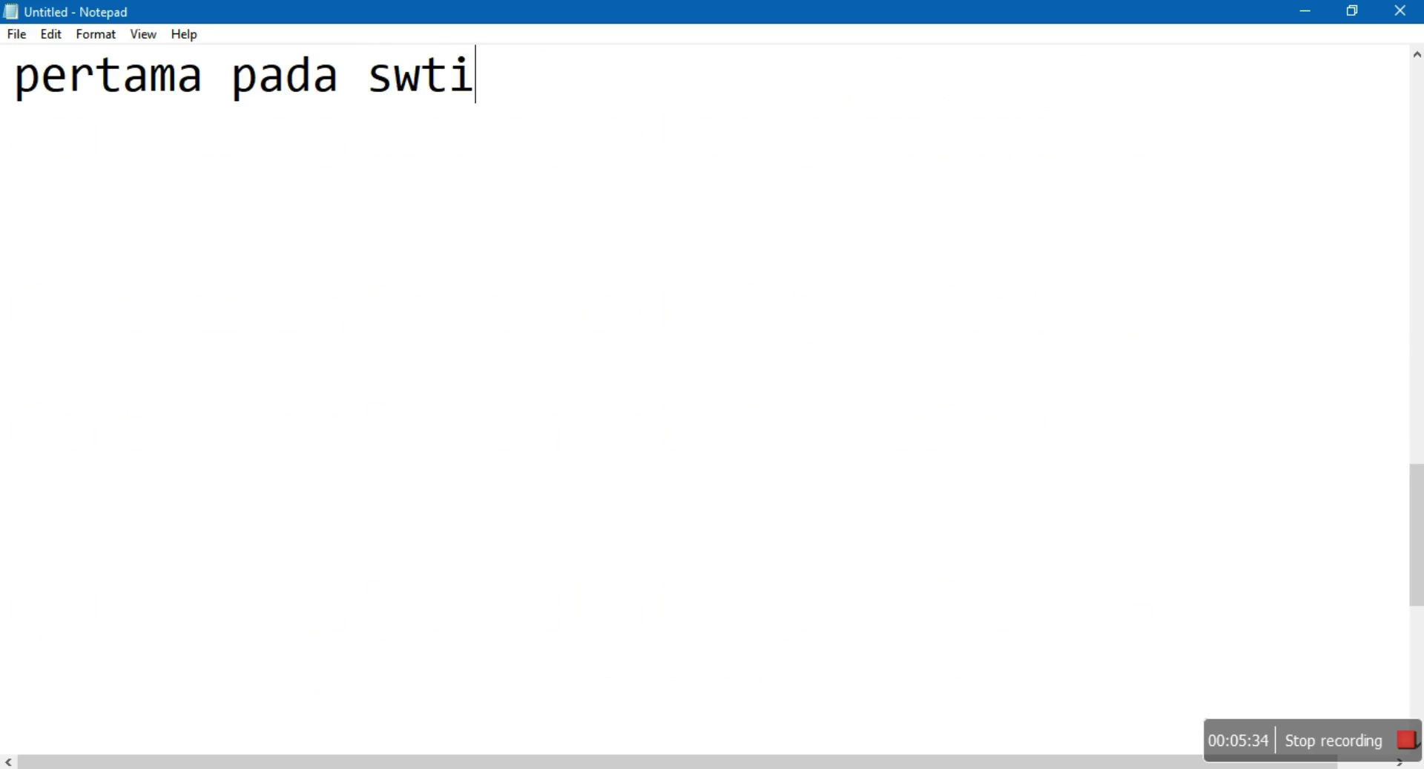
pyautogui.press('BackSpace')
pyautogui.press('BackSpace')
pyautogui.write('it')
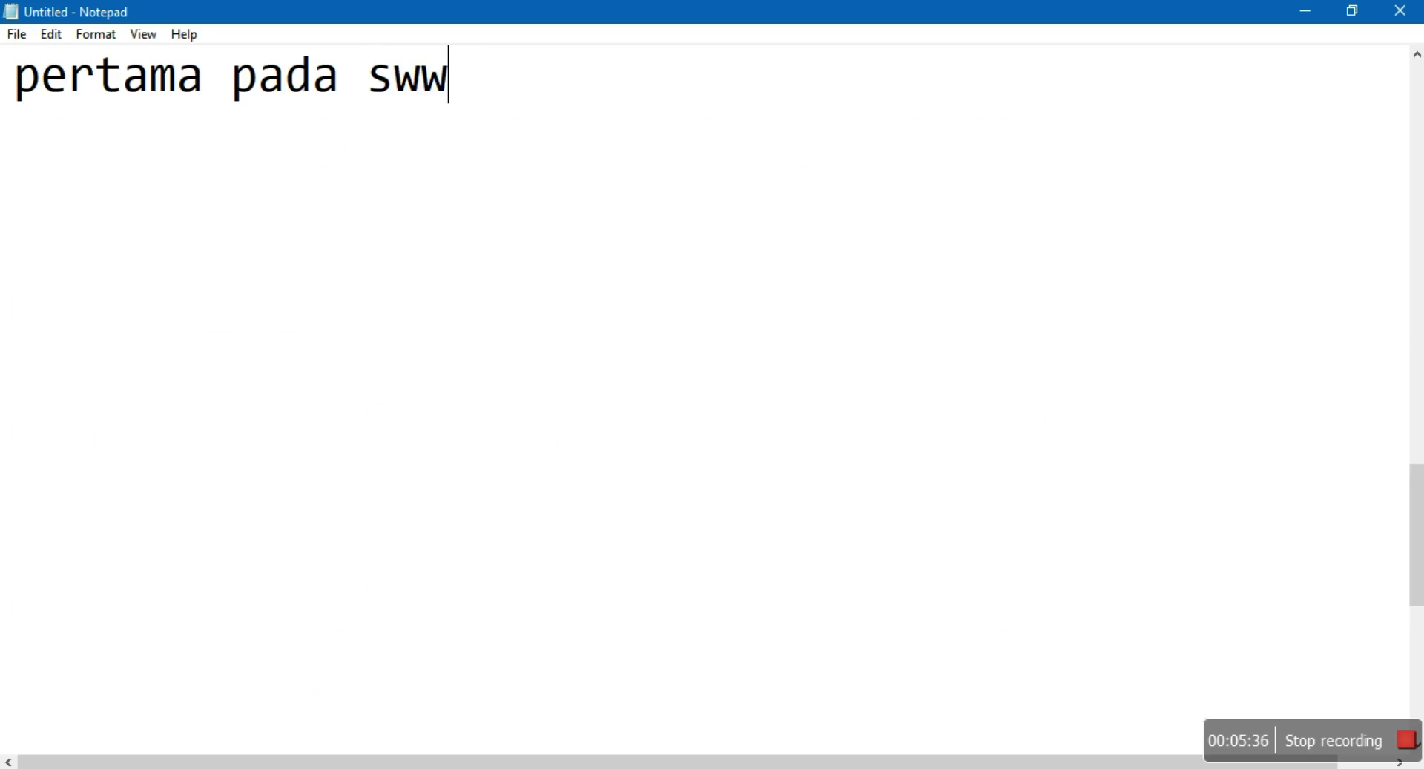
pyautogui.write('ch')
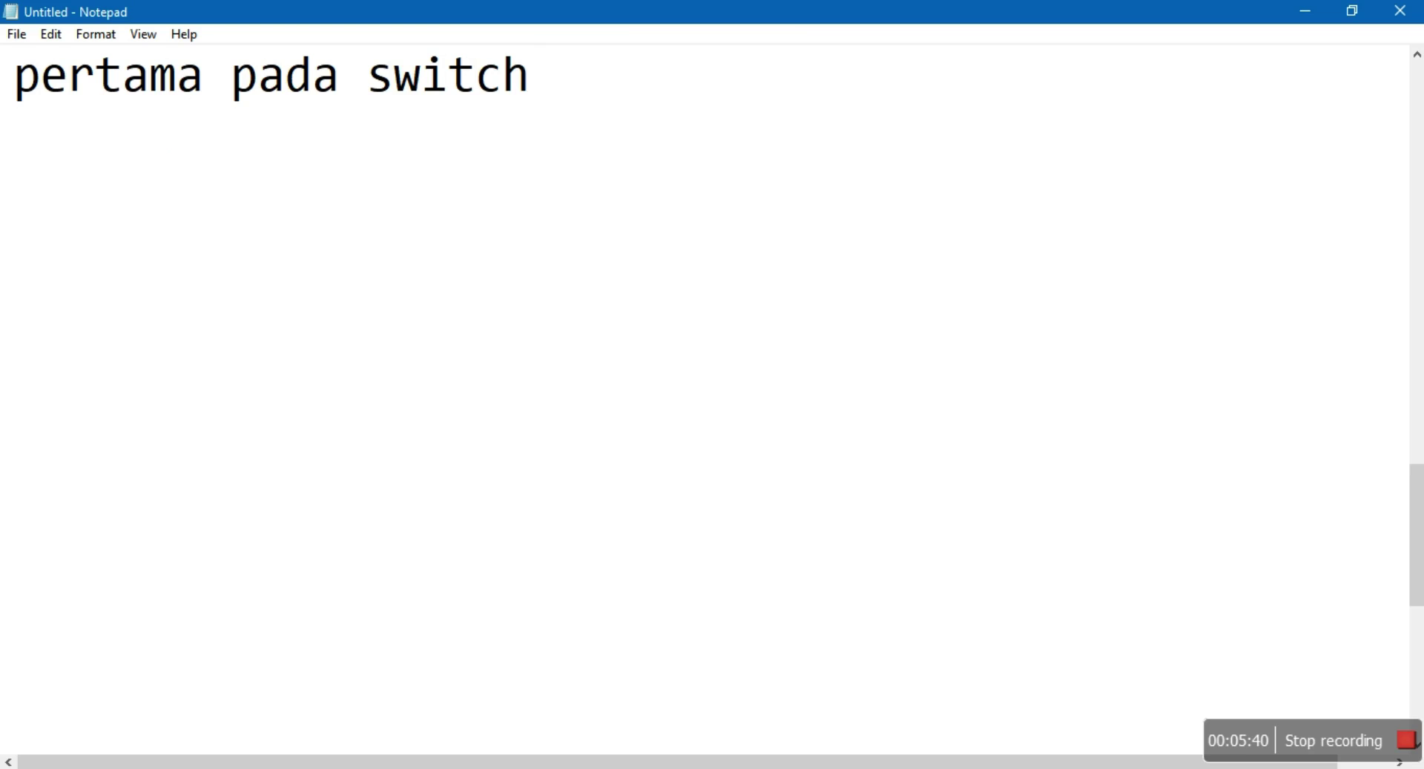
# Switch to Cisco Packet Tracer and open Switch0's command line at its prompt in a maximized window
pyautogui.hotkey('alt', 'Tab')
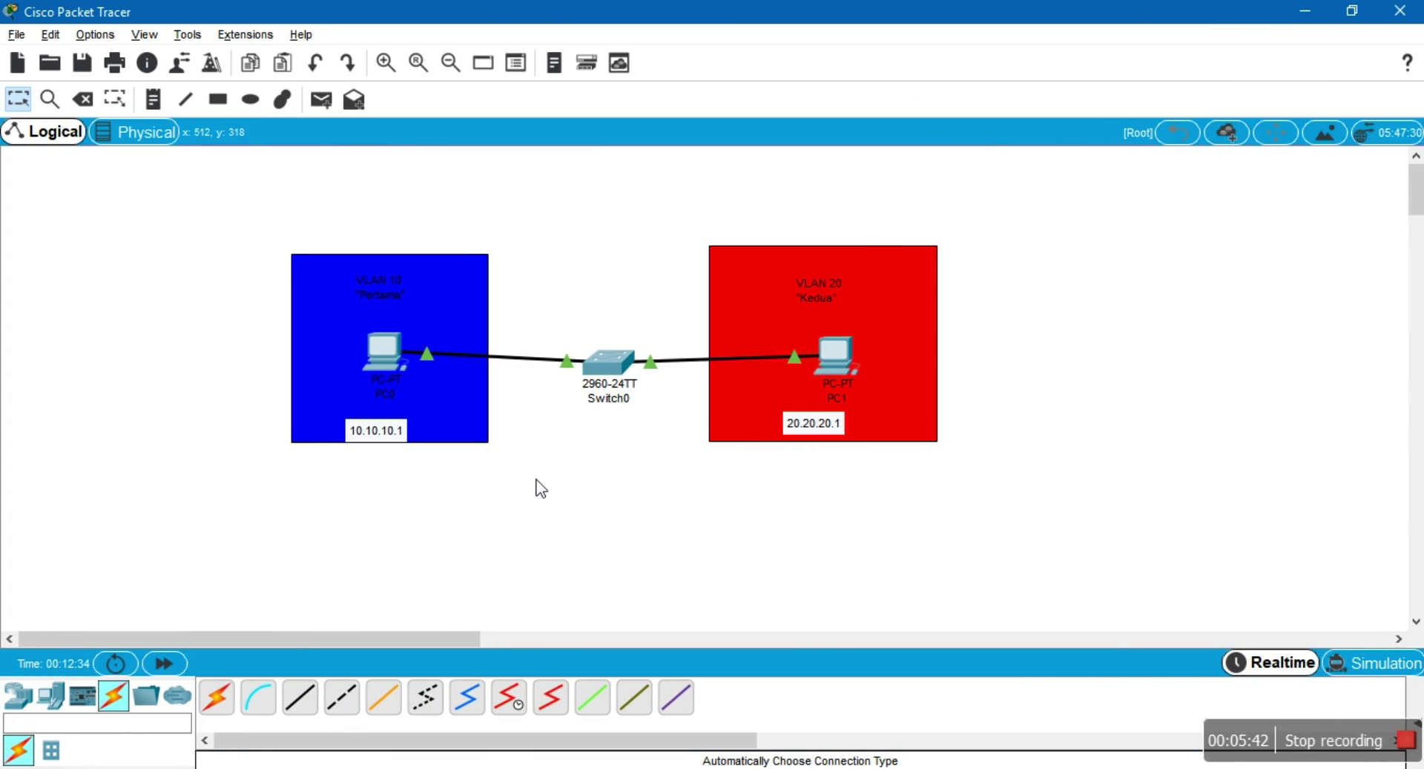
pyautogui.click(598, 380)
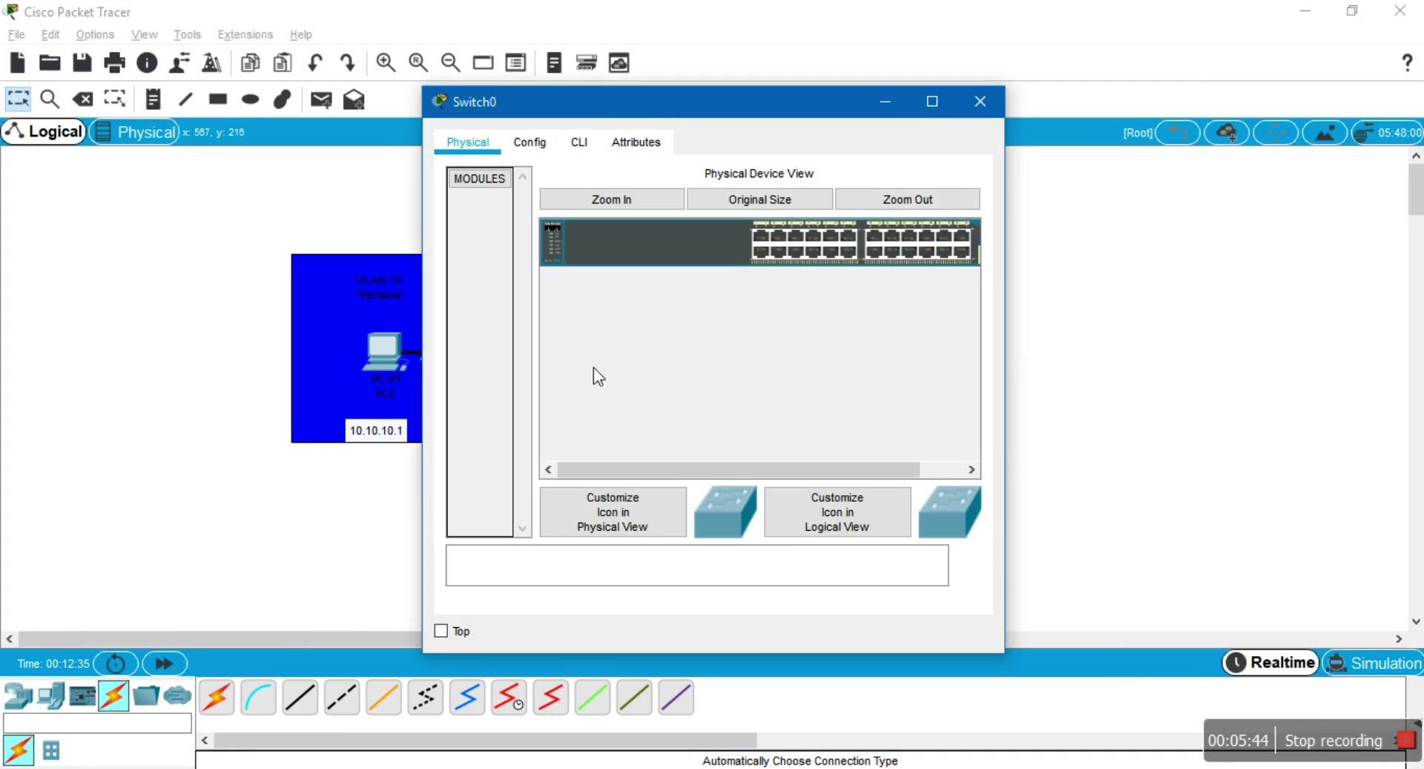
pyautogui.doubleClick(670, 104)
pyautogui.click(160, 46)
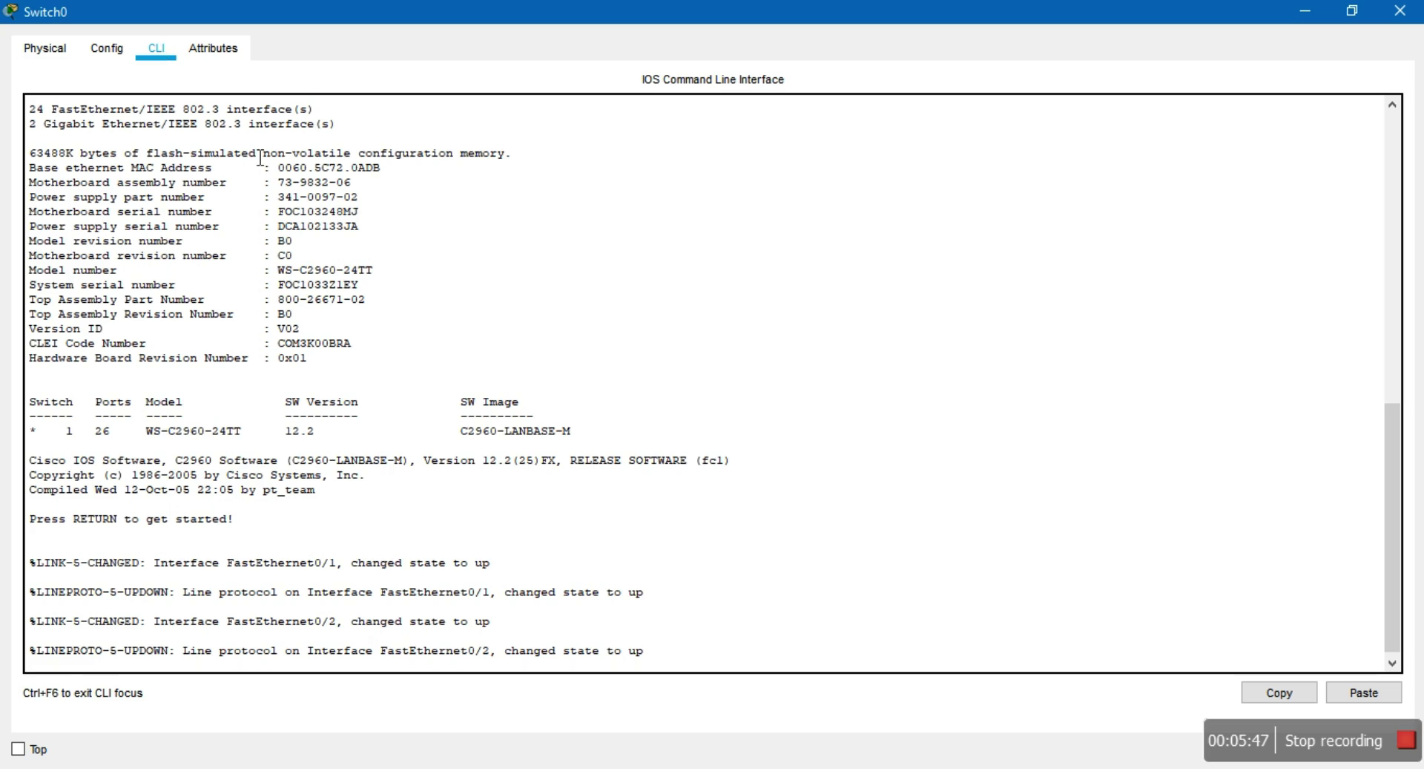
pyautogui.press('Return')
pyautogui.press('Return')
pyautogui.press('Return')
pyautogui.press('Return')
pyautogui.press('Return')
pyautogui.press('Return')
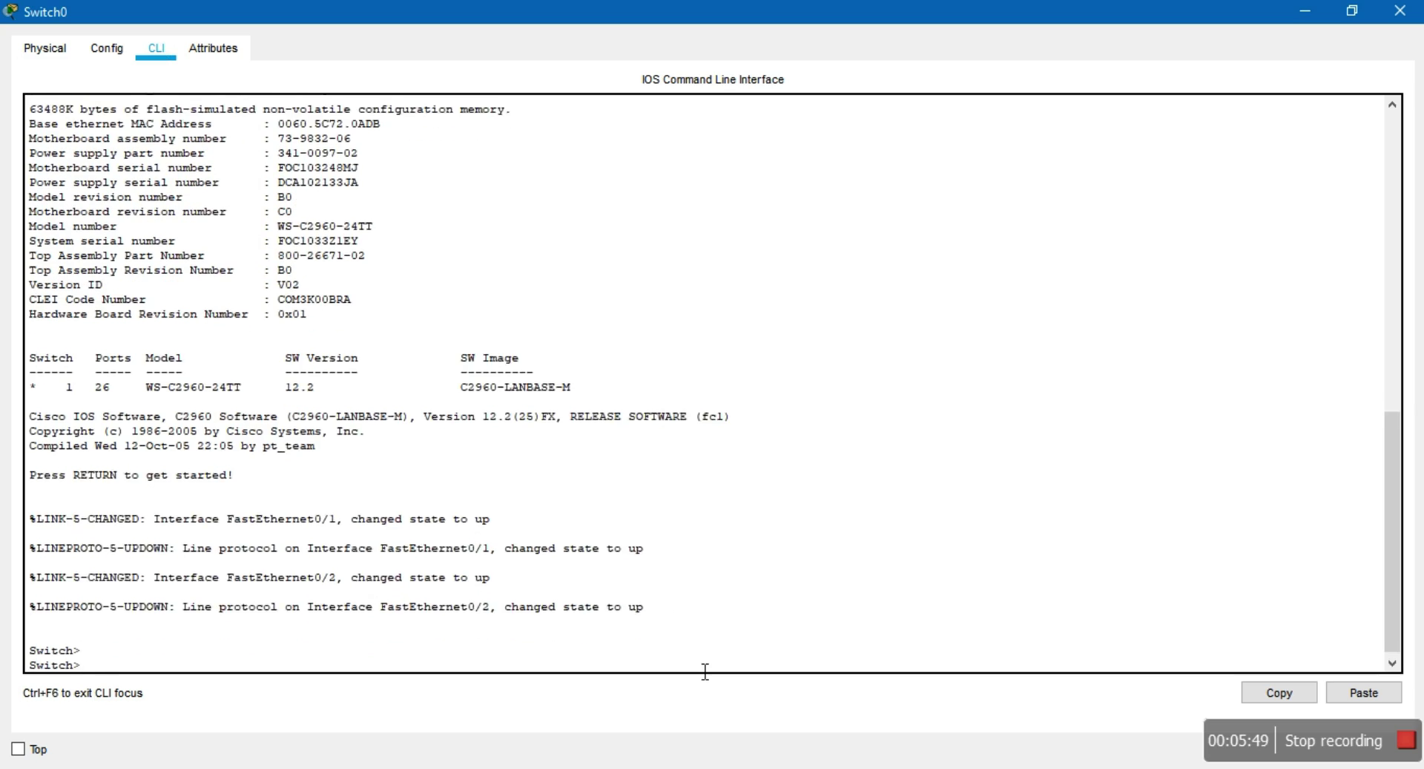
# Enter privileged mode and global configuration mode on Switch0 with en and conf t
pyautogui.write('en')
pyautogui.press('Return')
pyautogui.write('conf t')
pyautogui.press('Return')
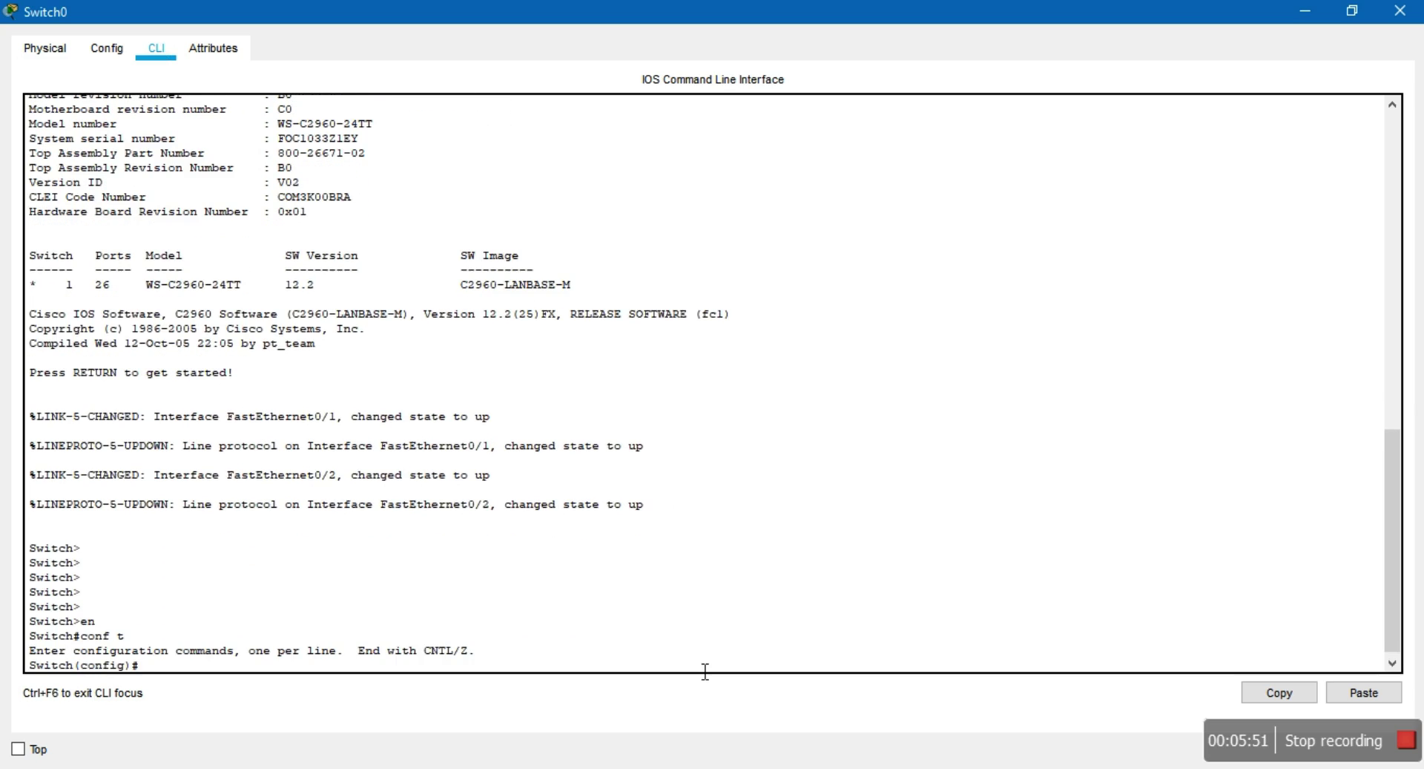
# Create VLAN 10 on the switch and name it pertama
pyautogui.write('int')
pyautogui.press('BackSpace')
pyautogui.press('BackSpace')
pyautogui.press('BackSpace')
pyautogui.write('vlan 10')
pyautogui.press('Return')
pyautogui.write('na')
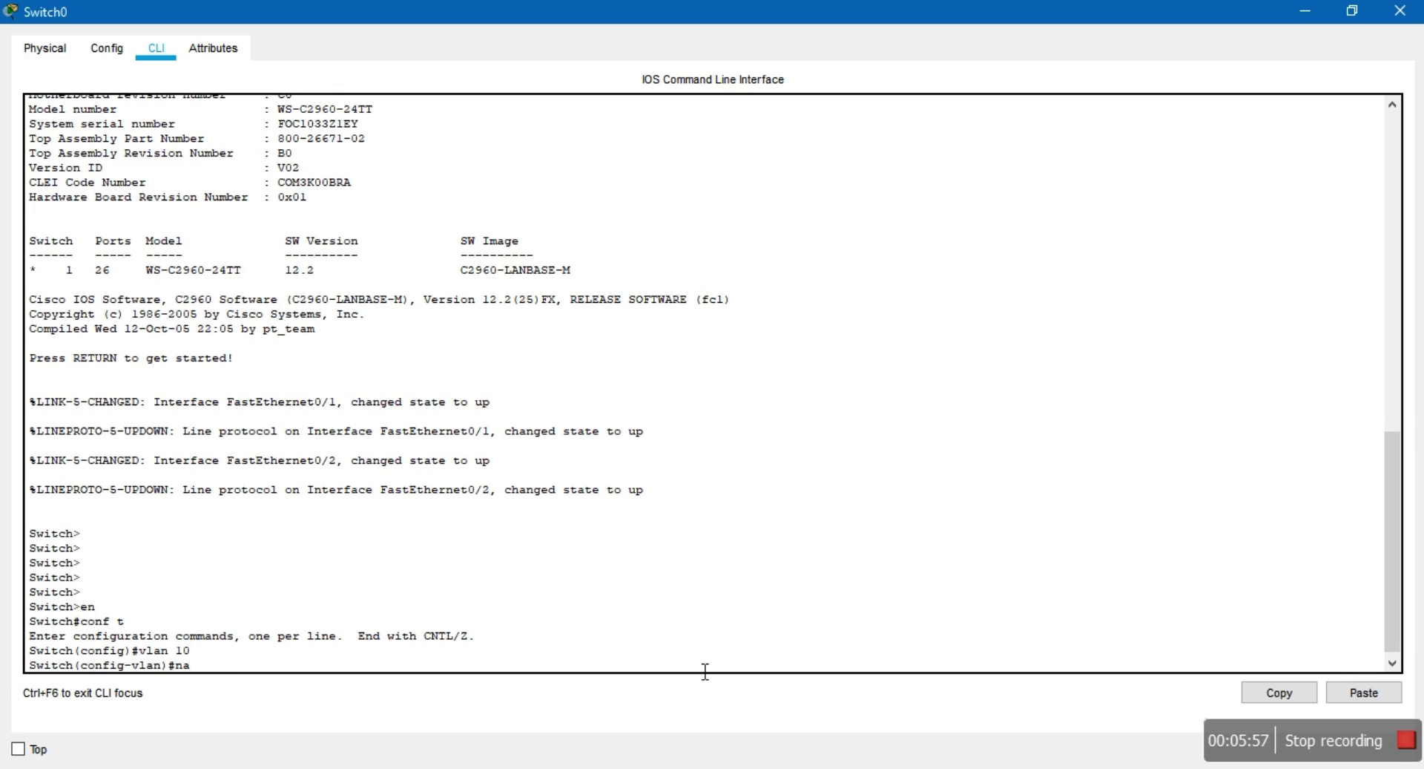
pyautogui.write('me pertama')
pyautogui.press('Return')
# Create VLAN 20 on the switch, name it kedua, and add a run of empty prompt lines
pyautogui.write('vlan 29')
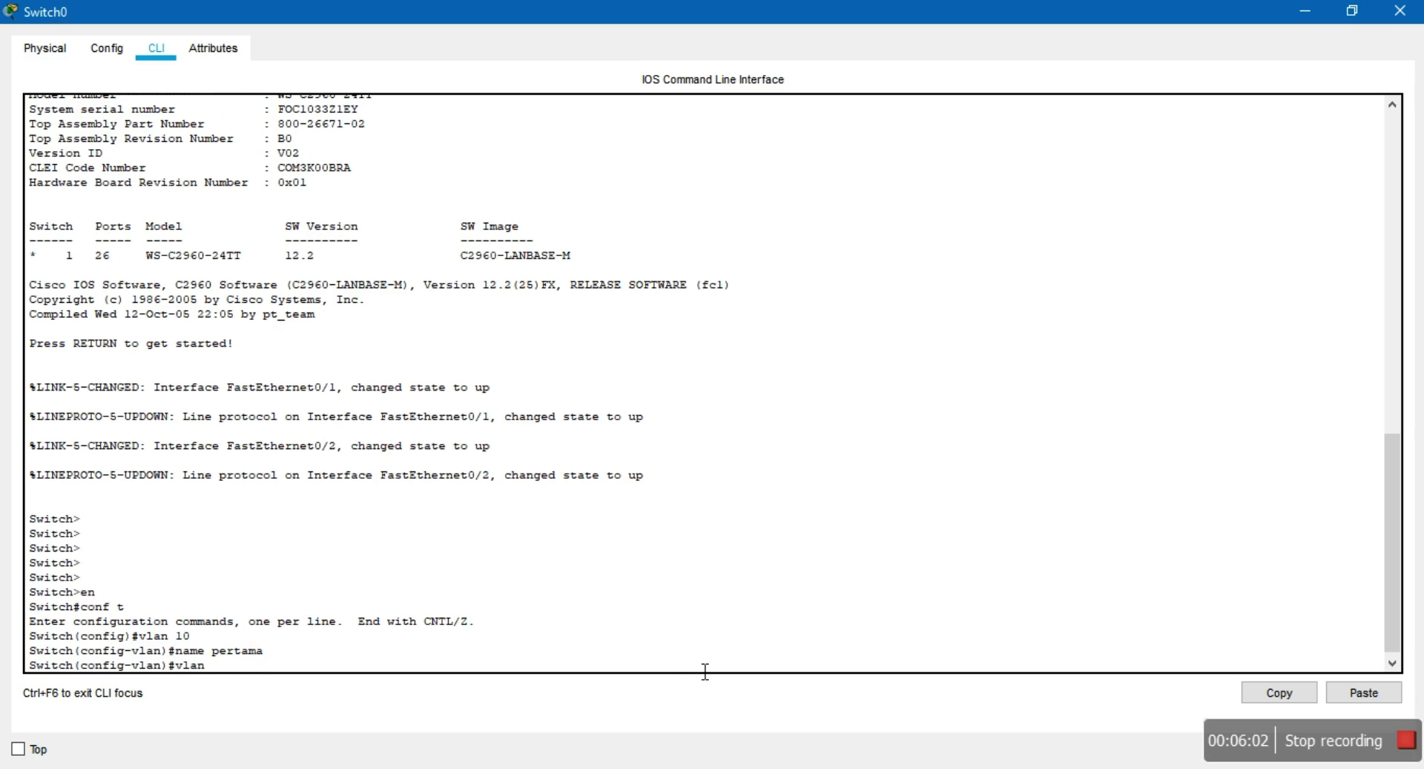
pyautogui.press('Return')
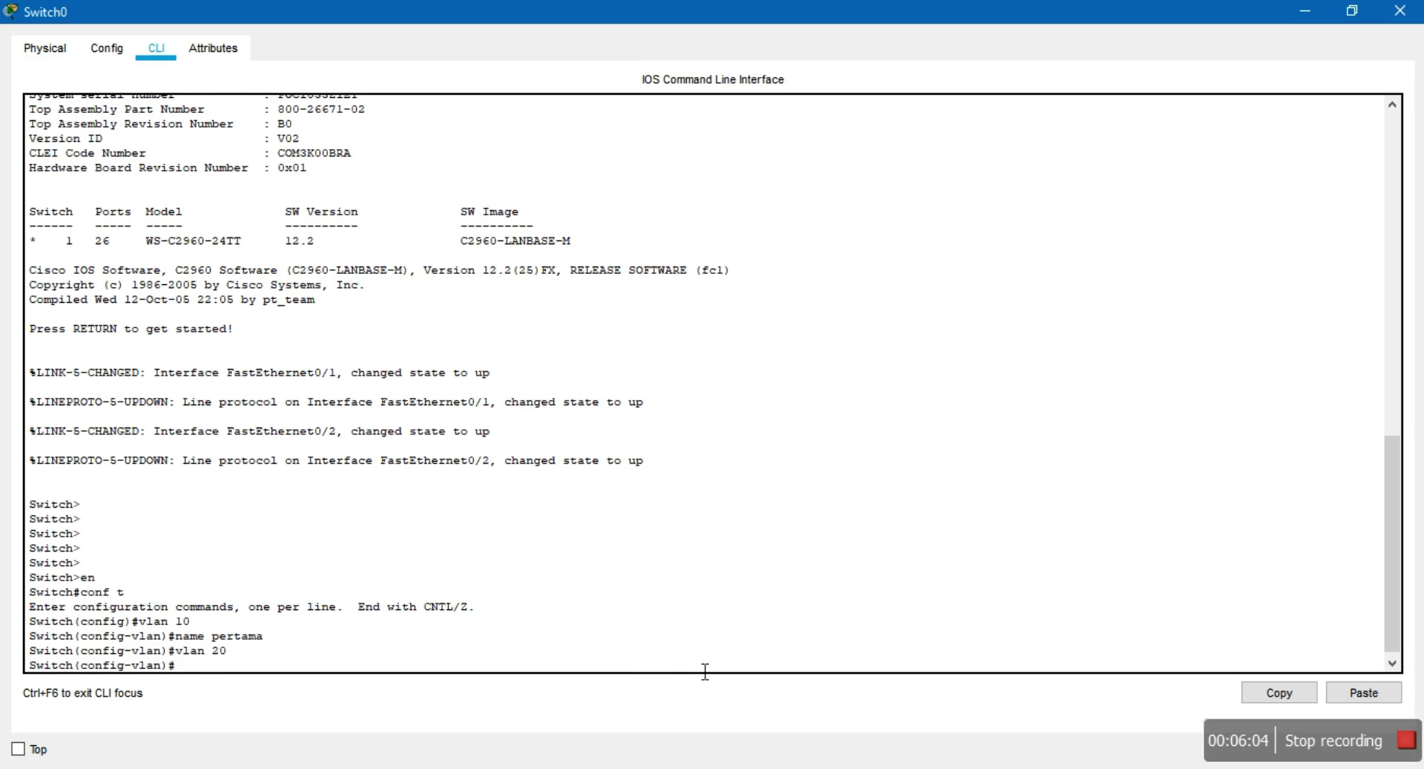
pyautogui.write('name')
pyautogui.press('Return')
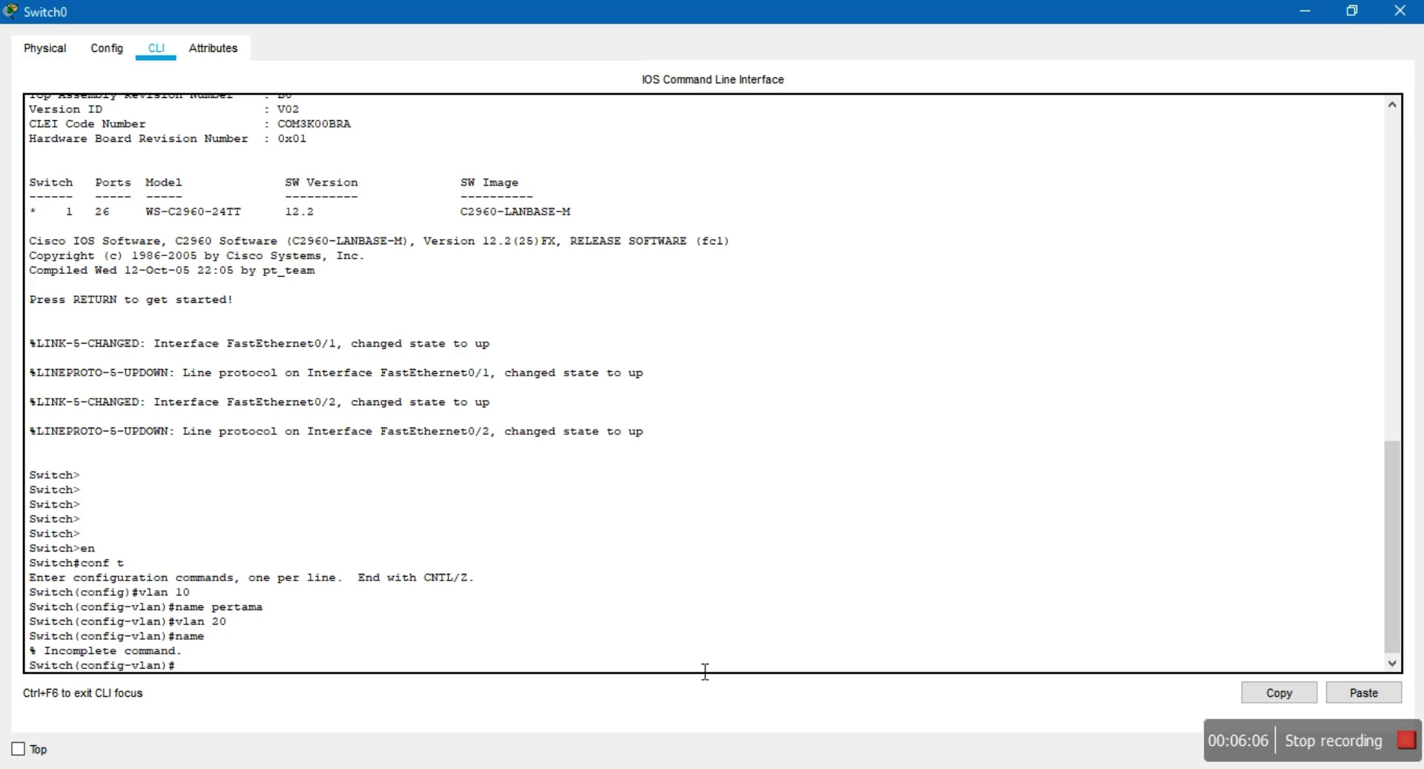
pyautogui.press('Up')
pyautogui.write('kedua')
pyautogui.press('Return')
pyautogui.press('Return')
pyautogui.press('Return')
pyautogui.press('Return')
pyautogui.press('Return')
pyautogui.press('Return')
pyautogui.press('Return')
pyautogui.press('Return')
pyautogui.press('Return')
pyautogui.press('Return')
pyautogui.press('Return')
pyautogui.press('Return')
pyautogui.press('Return')
pyautogui.press('Return')
pyautogui.press('Return')
pyautogui.press('Return')
pyautogui.press('Return')
pyautogui.press('Return')
pyautogui.press('Return')
pyautogui.press('Return')
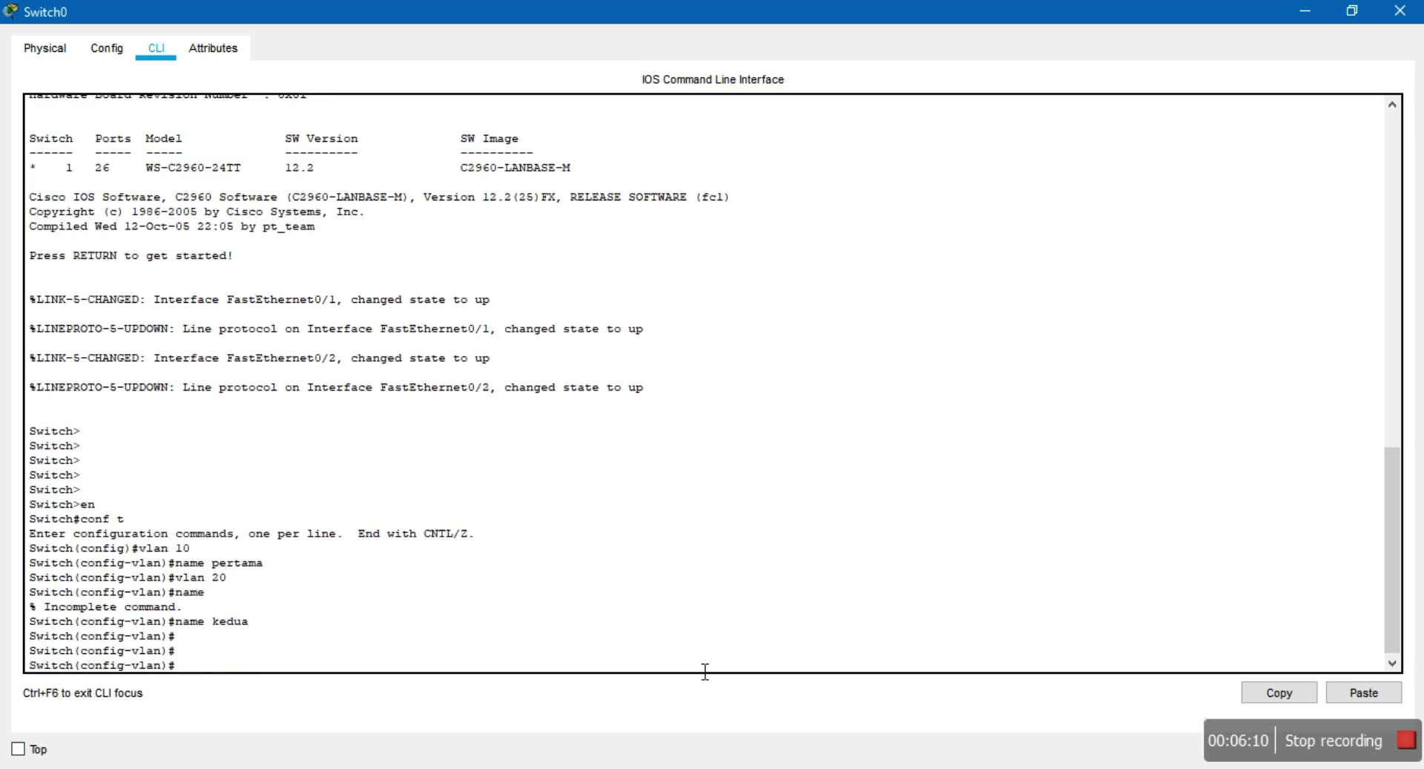
pyautogui.press('Return')
pyautogui.press('Return')
pyautogui.press('Return')
pyautogui.press('Return')
pyautogui.press('Return')
pyautogui.press('Return')
# Enter interface f0/1 and assign it to VLAN 10 with switchport access vlan 10
pyautogui.write('int')
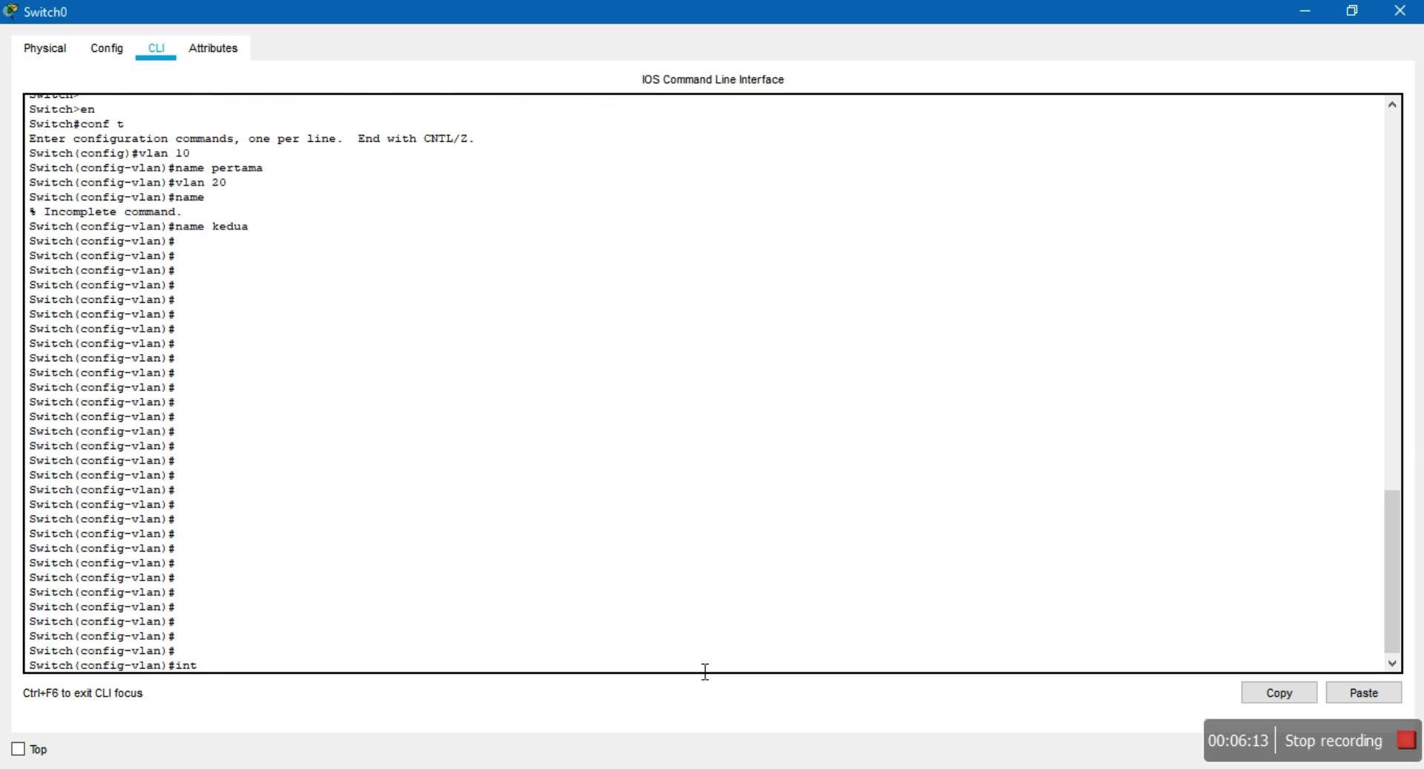
pyautogui.write(' f0/1')
pyautogui.press('Return')
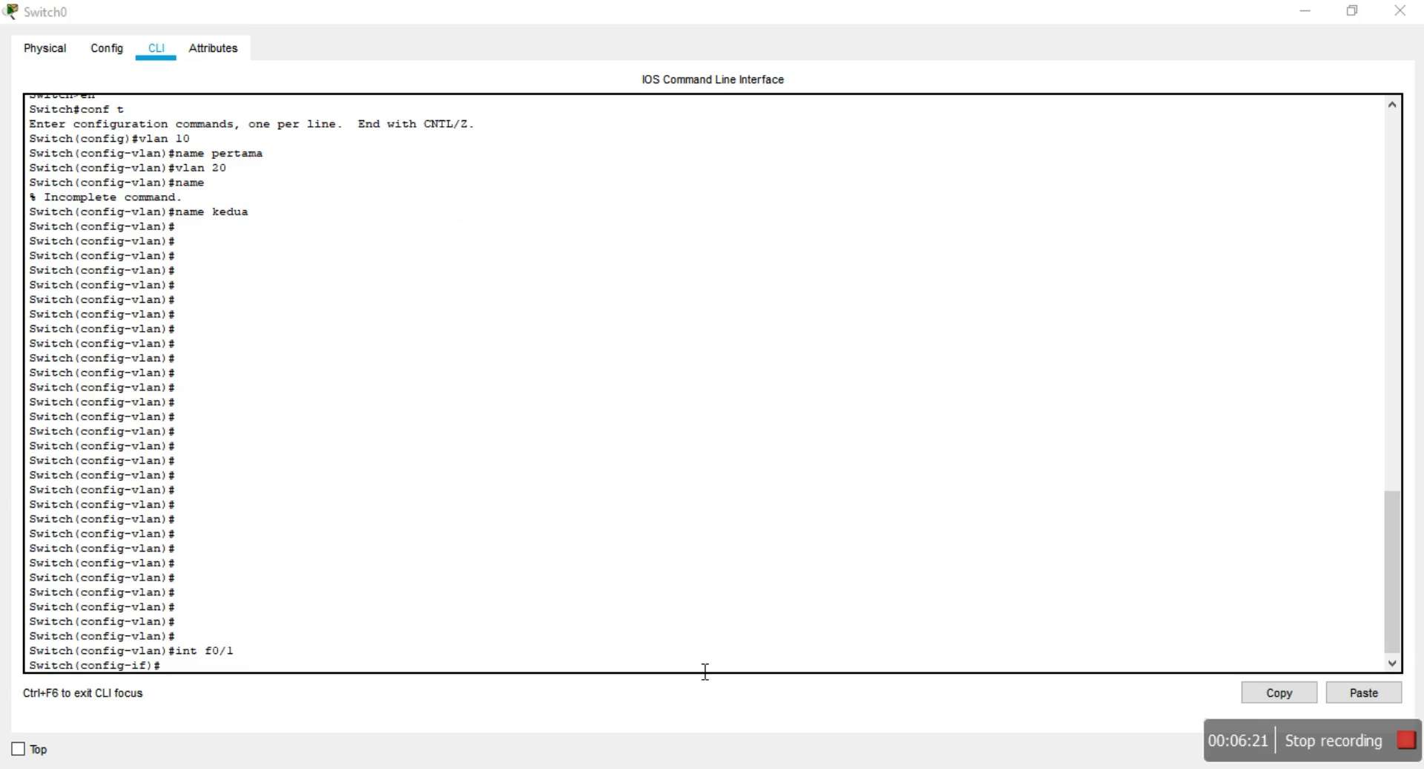
pyautogui.click(706, 672)
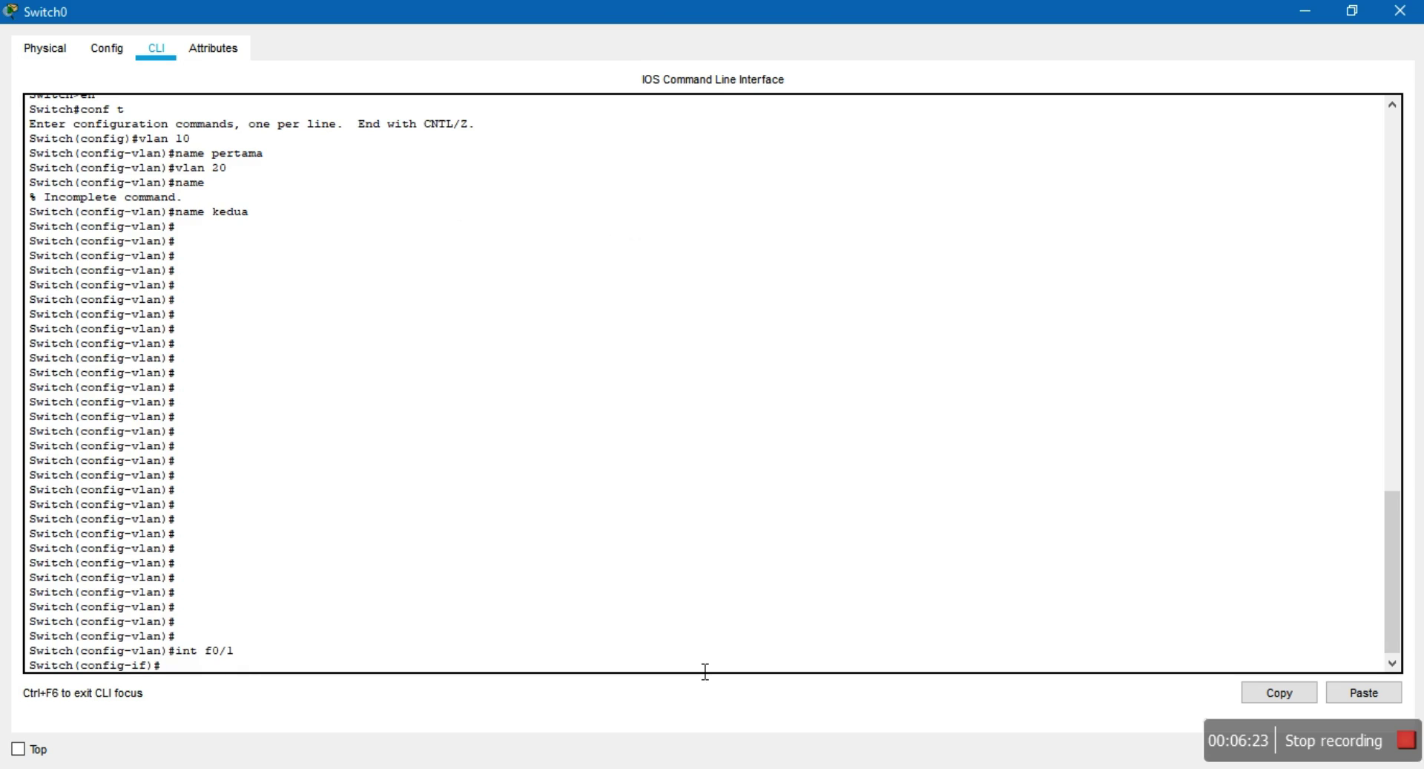
pyautogui.write('sw')
pyautogui.press('Tab')
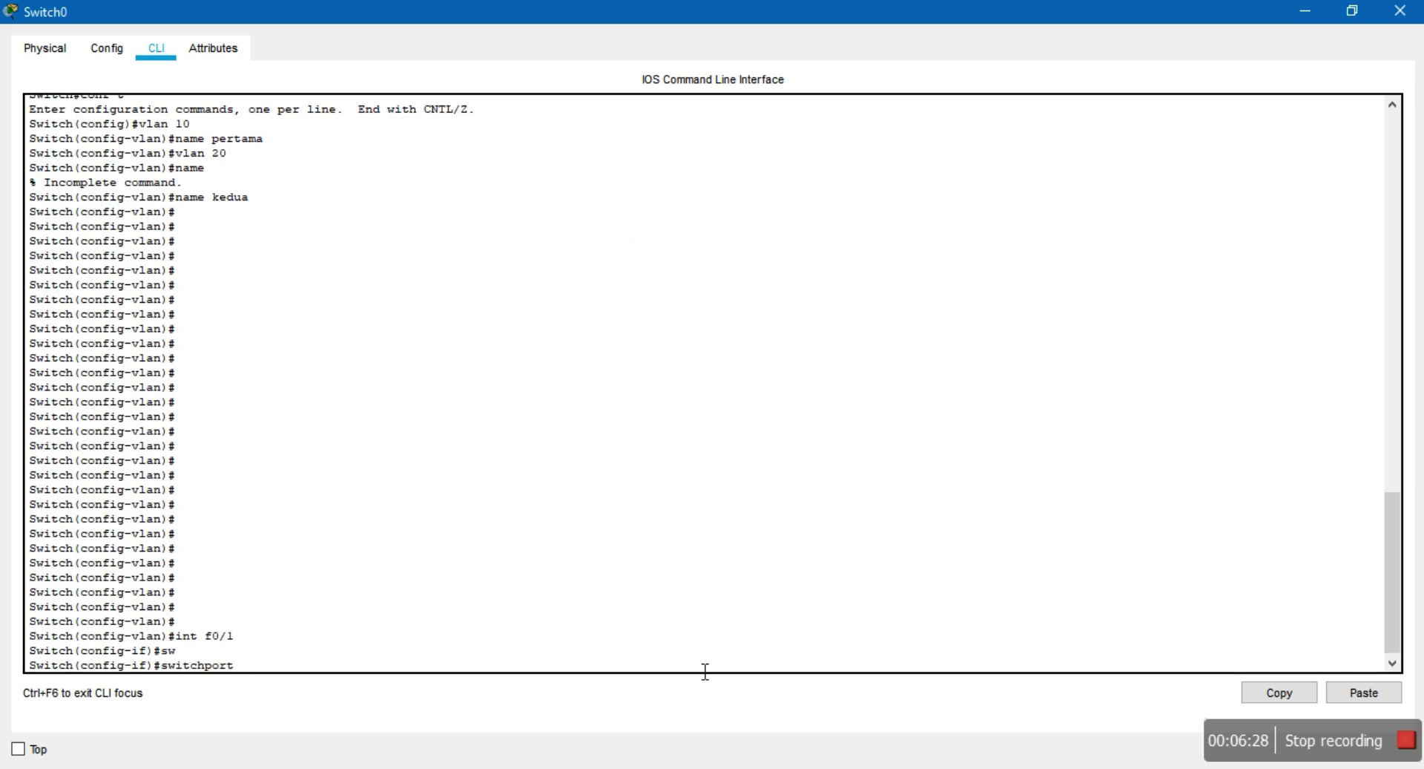
pyautogui.write('acc')
pyautogui.press('Tab')
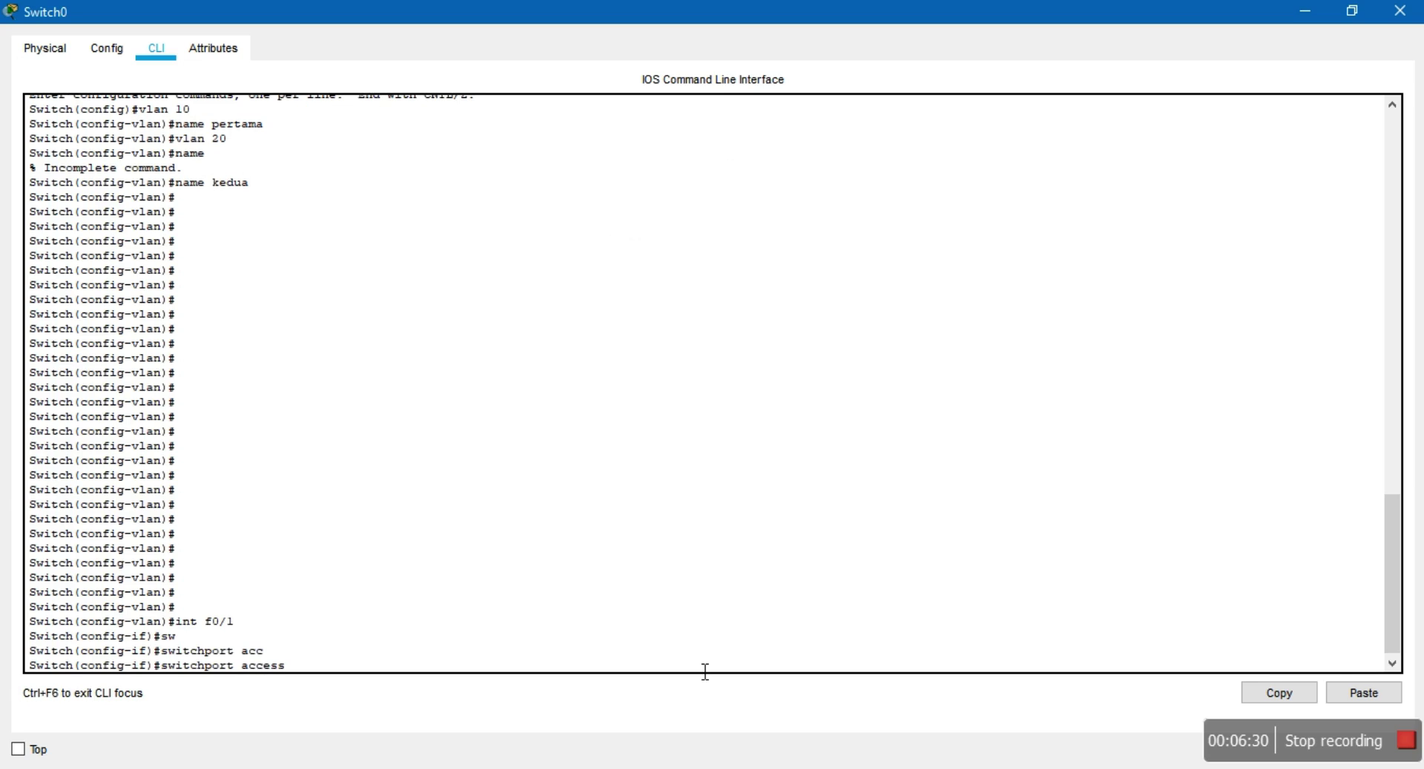
pyautogui.write('vlan')
pyautogui.press('Tab')
pyautogui.press('Return')
pyautogui.press('Up')
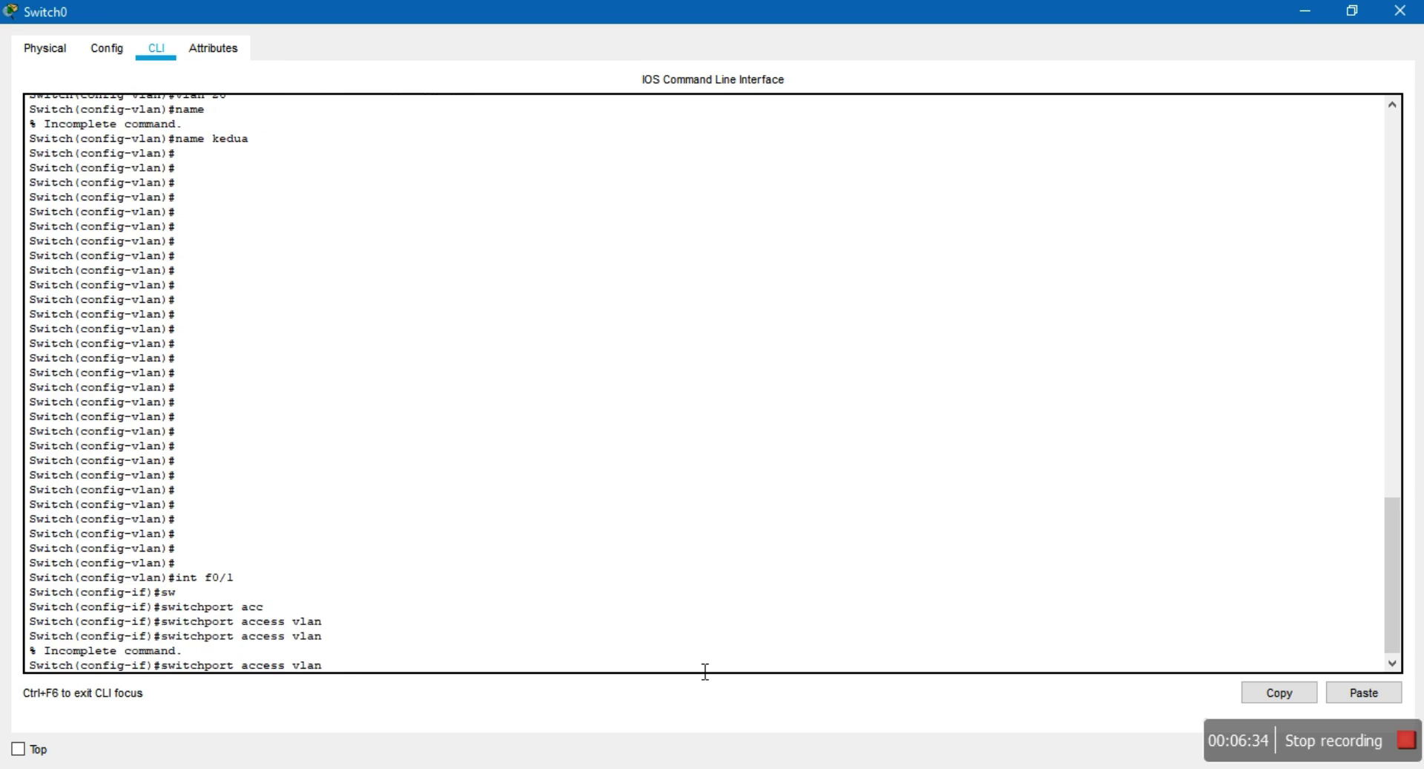
pyautogui.write('10')
pyautogui.press('Return')
# Enter interface f0/2 and assign it to VLAN 20 with switchport access vlan 20
pyautogui.write('itch(config-if)#i')
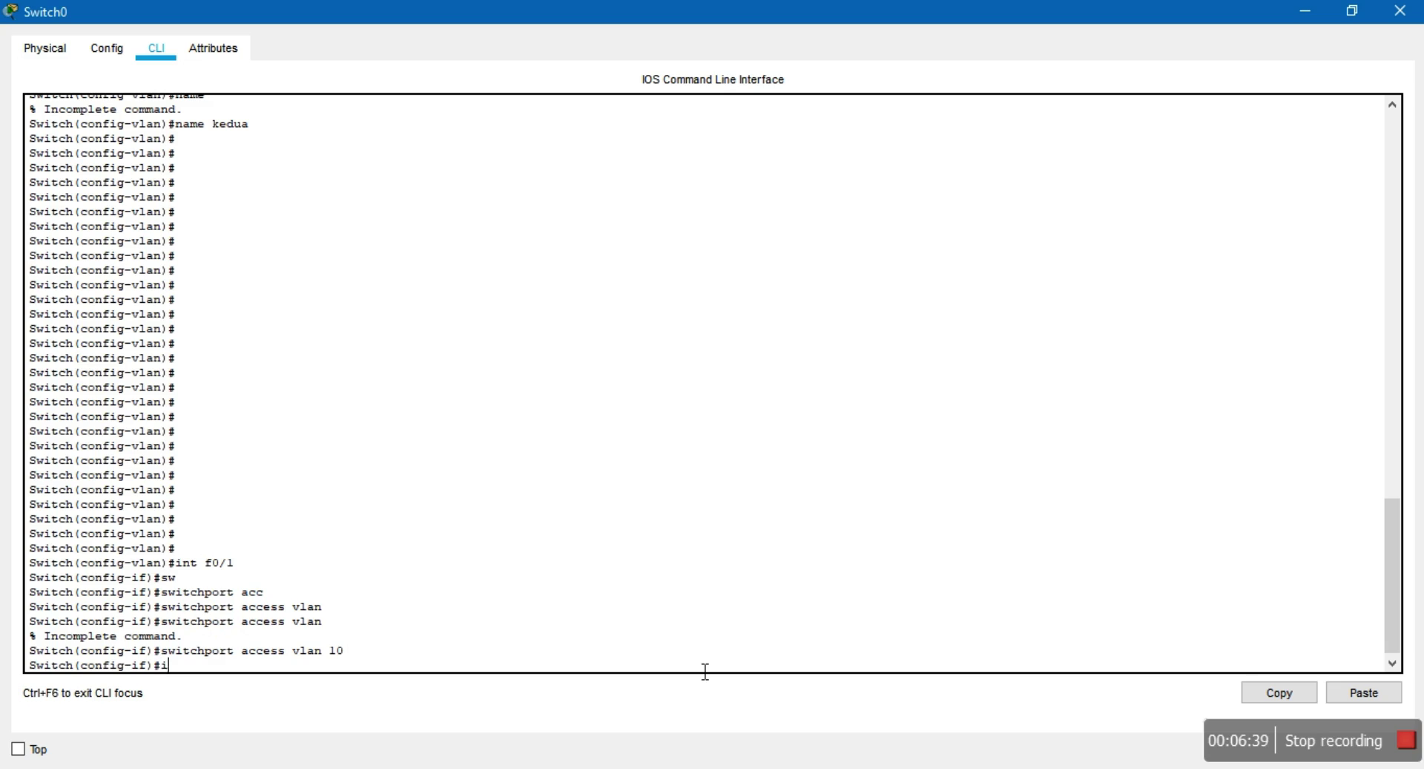
pyautogui.write('nt f0/2')
pyautogui.press('Return')
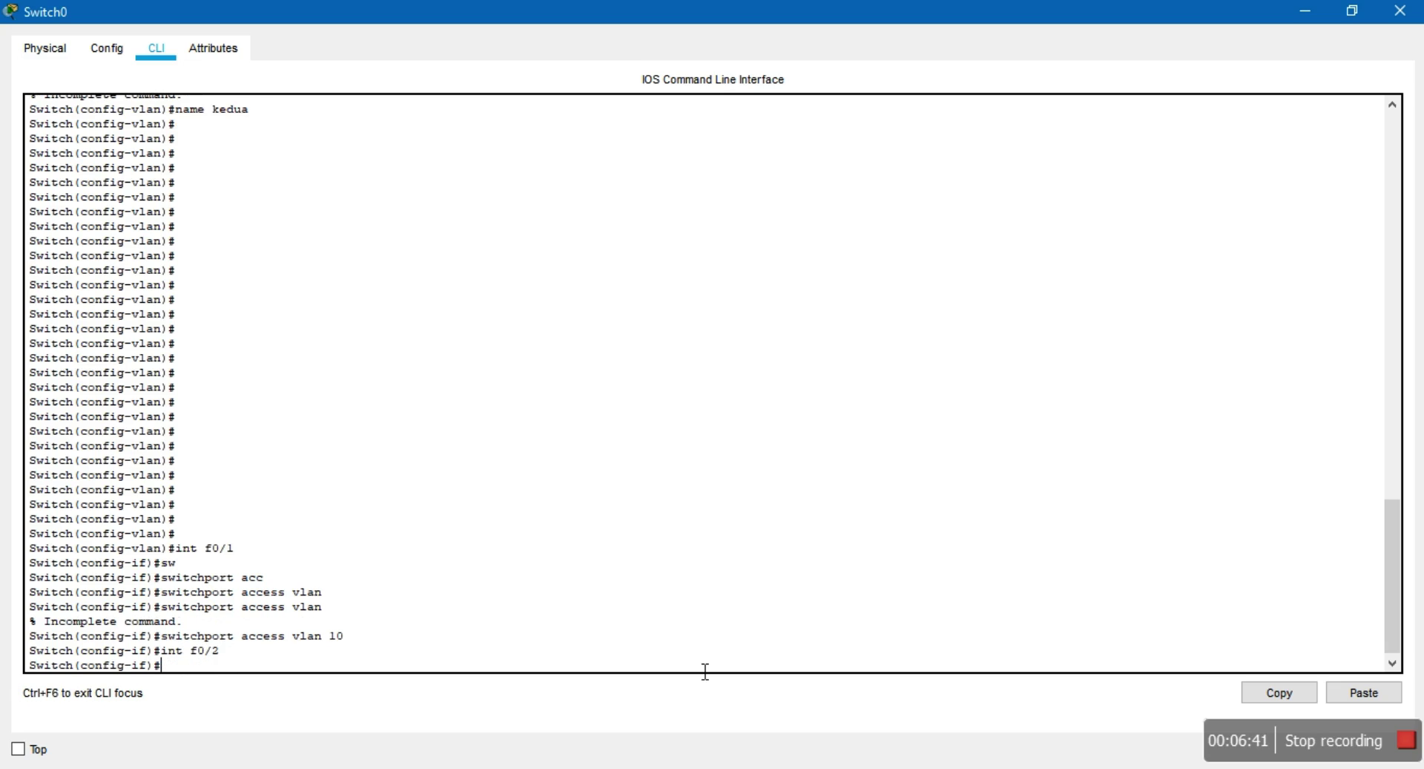
pyautogui.write('sw')
pyautogui.press('Tab')
pyautogui.write('a')
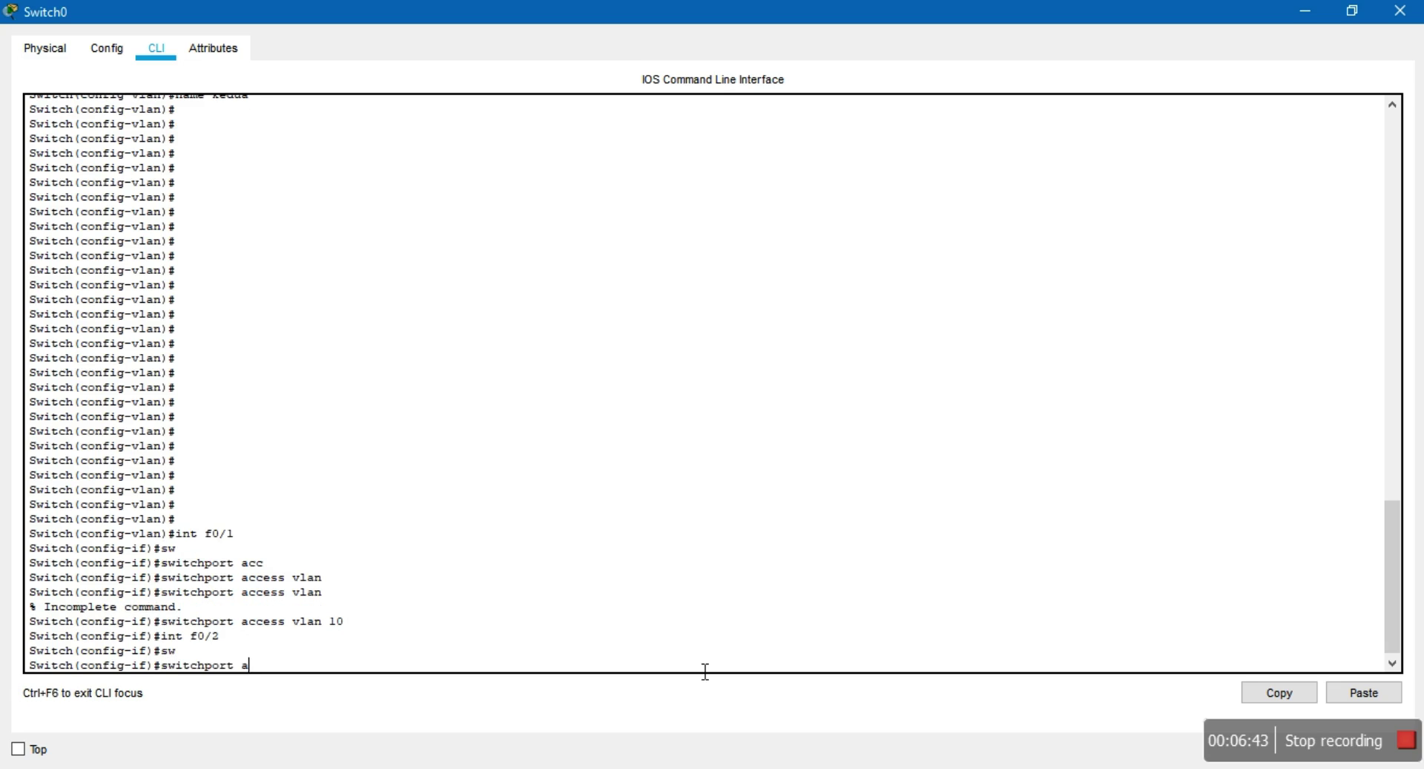
pyautogui.write('cc')
pyautogui.press('Tab')
pyautogui.write('vla')
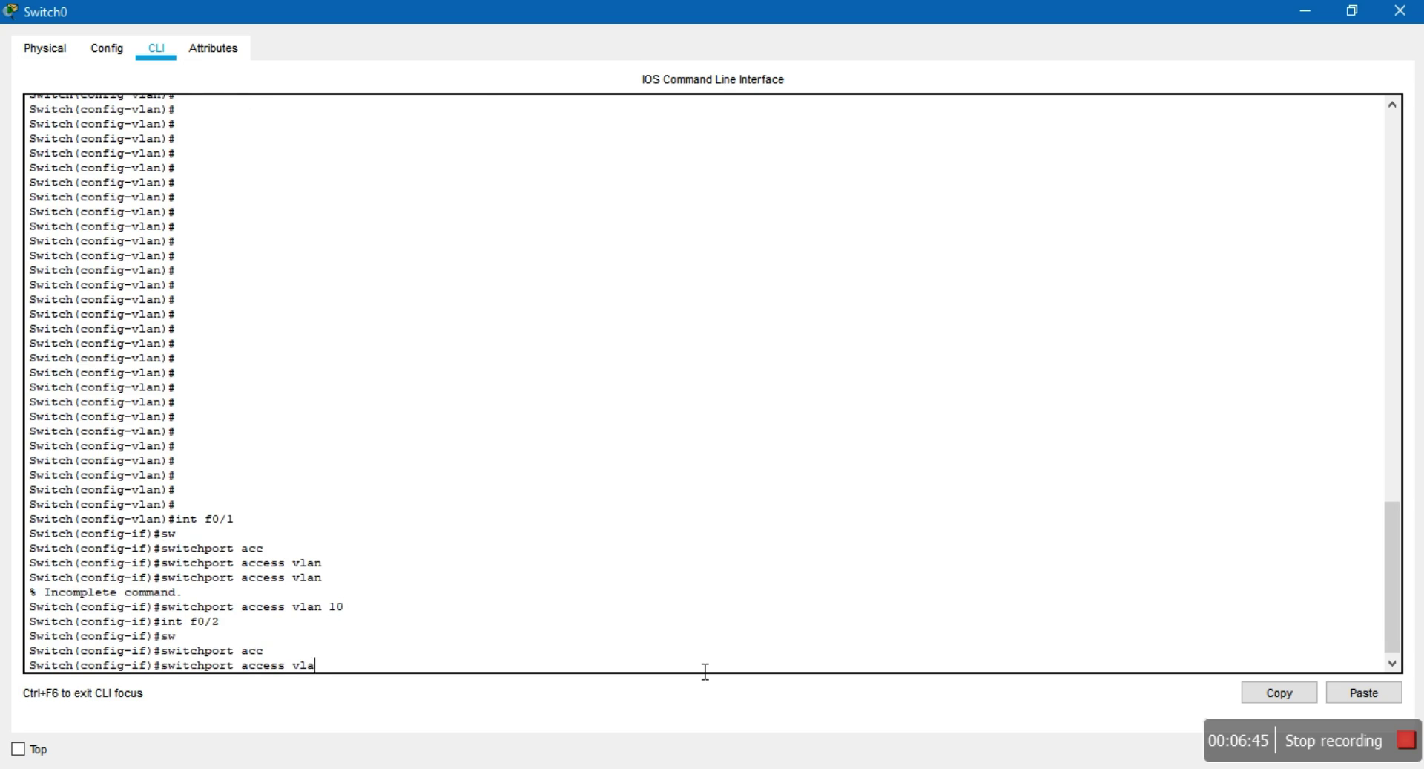
pyautogui.write('n 20')
pyautogui.press('Return')
pyautogui.press('Return')
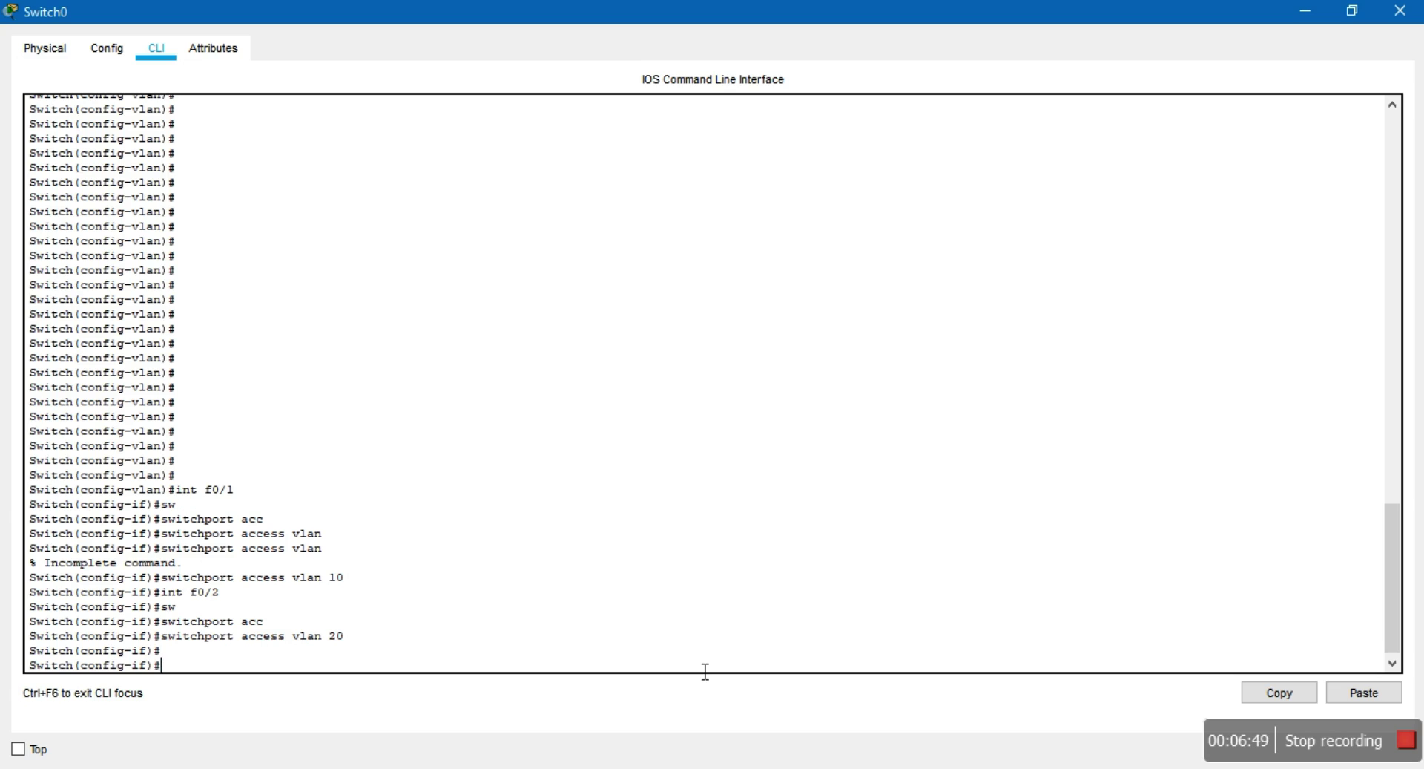
# Switch to Notepad and start a new line with "kedua" below "pertama pada switch", leaving one blank line between them
pyautogui.hotkey('alt', 'Tab')
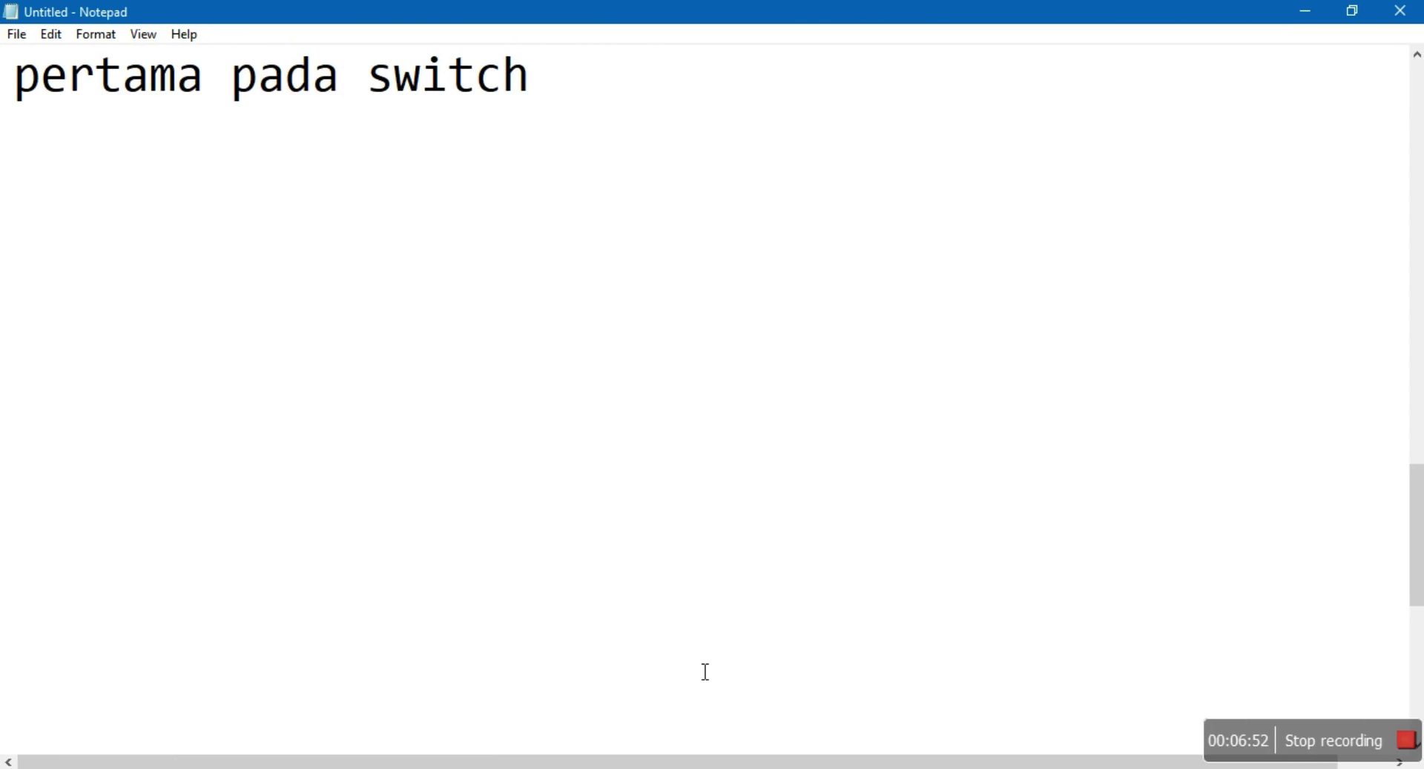
pyautogui.press('Return')
pyautogui.press('Return')
pyautogui.press('Return')
pyautogui.press('Return')
pyautogui.press('Return')
pyautogui.press('Return')
pyautogui.press('Return')
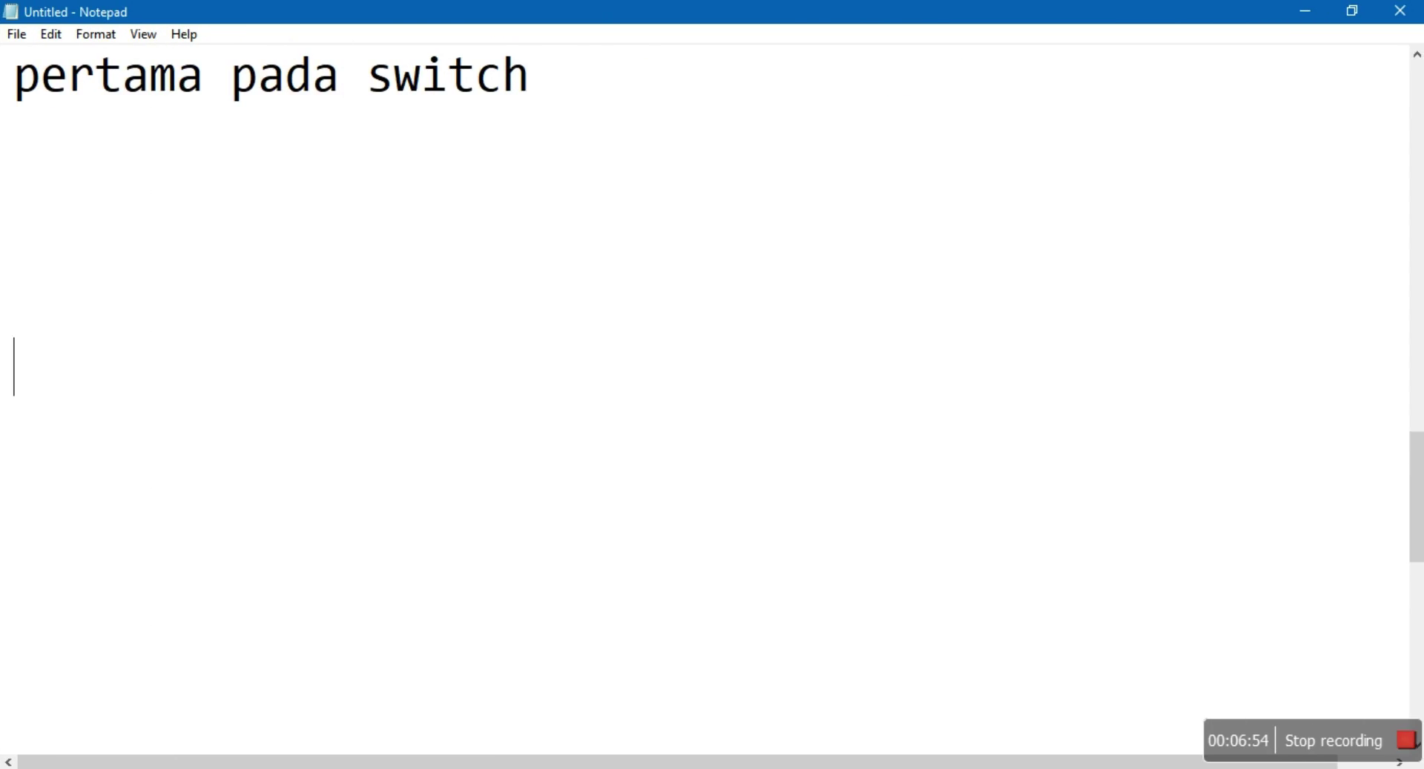
pyautogui.write('kedia')
pyautogui.press('BackSpace')
pyautogui.press('BackSpace')
pyautogui.press('BackSpace')
pyautogui.press('BackSpace')
pyautogui.press('BackSpace')
pyautogui.press('BackSpace')
pyautogui.press('BackSpace')
pyautogui.press('BackSpace')
pyautogui.press('BackSpace')
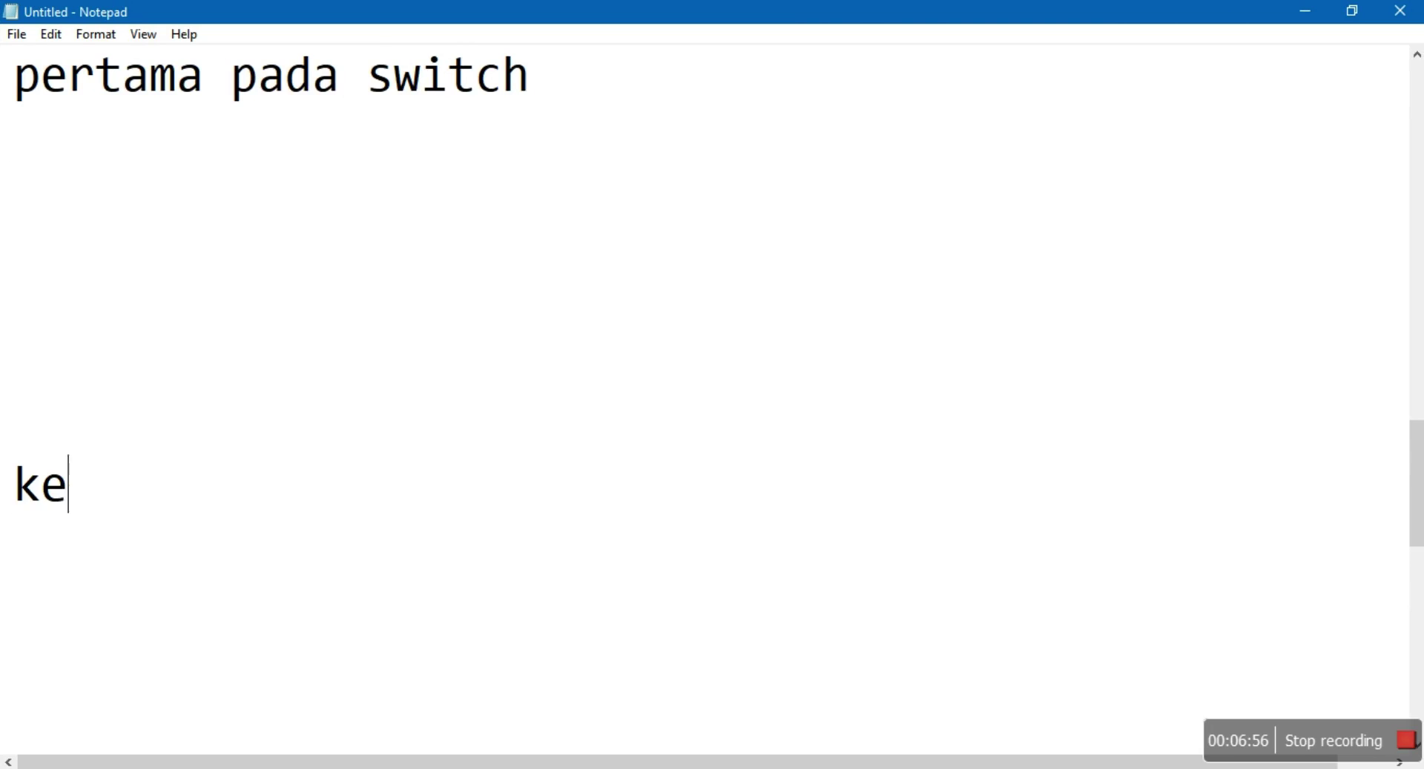
pyautogui.press('BackSpace')
pyautogui.write('kedua')
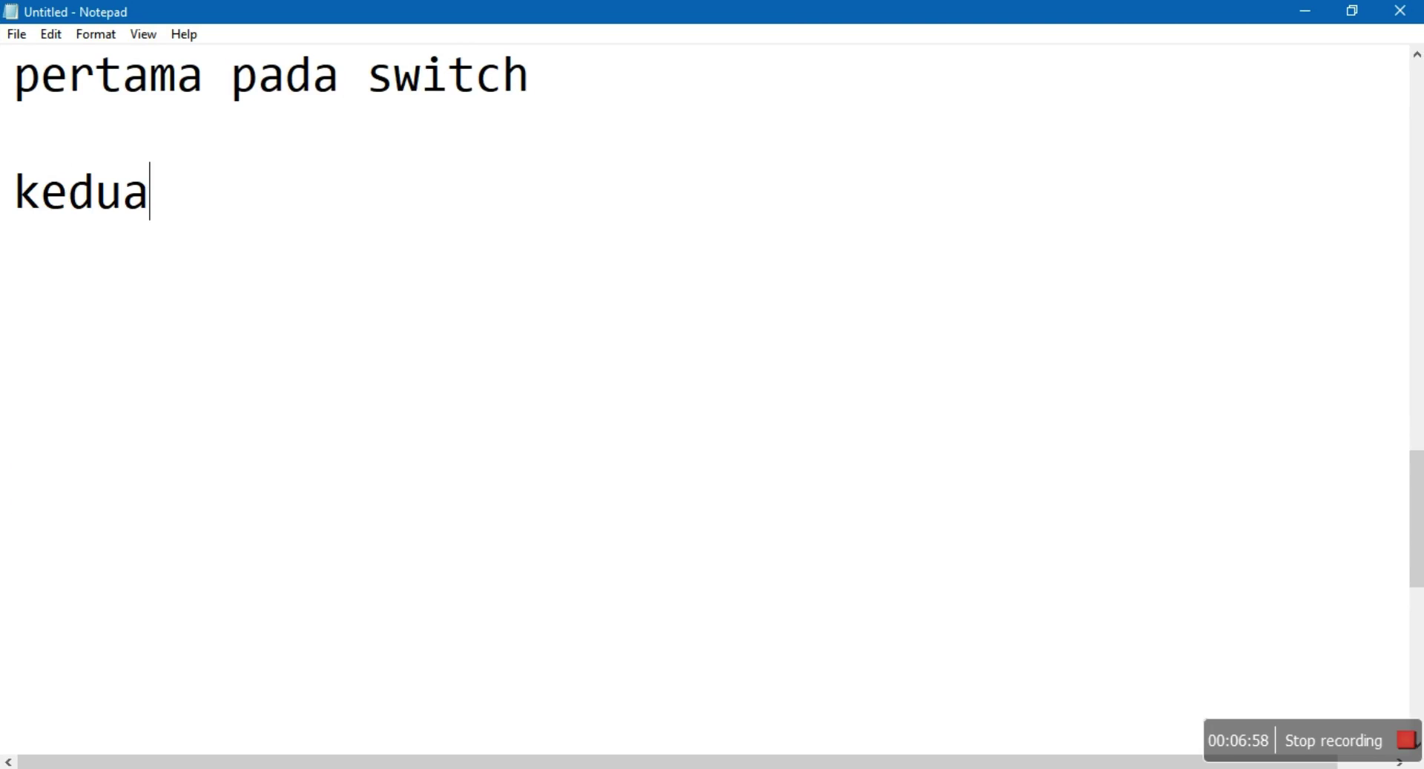
# Continue the "kedua" line with the text "kita pasang IP pada PC" nya sesuai tertera"
pyautogui.write(' kita pas')
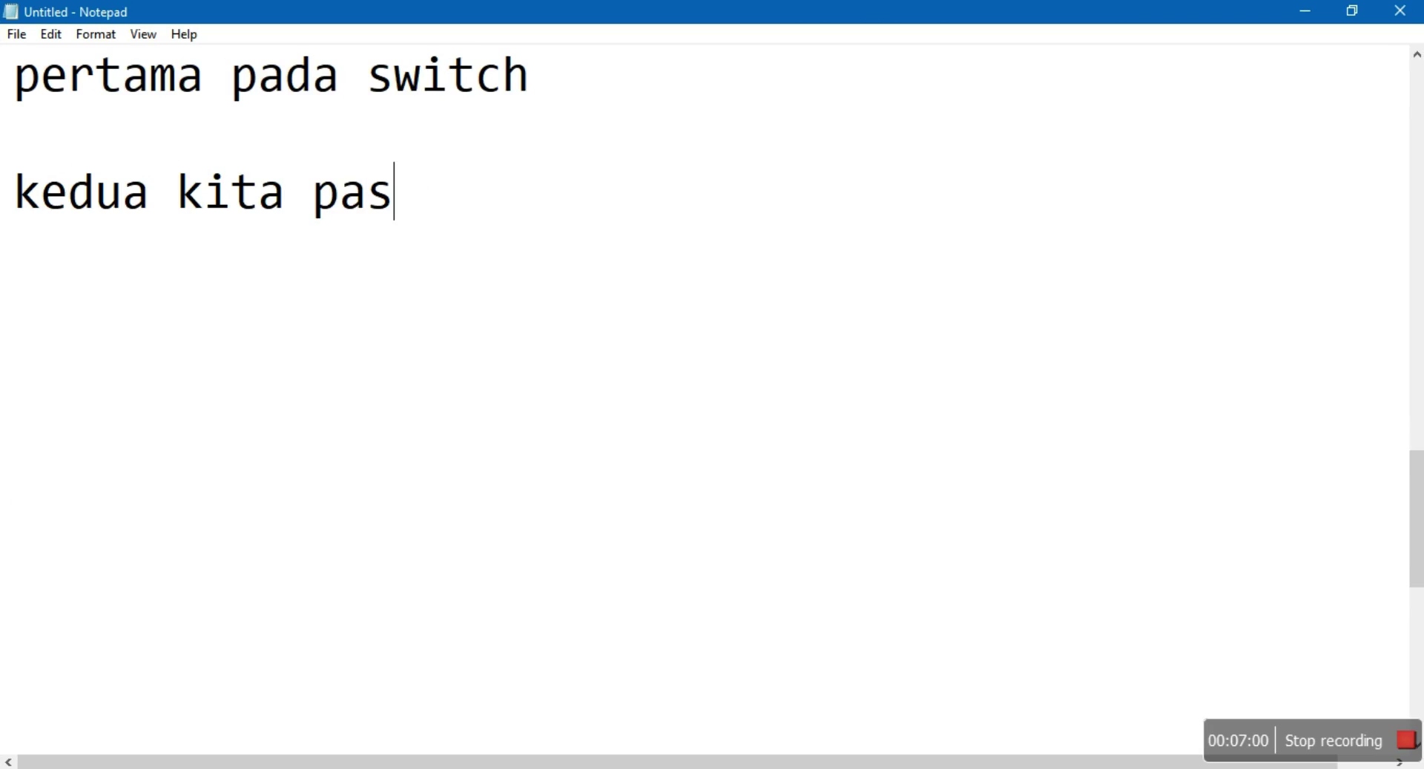
pyautogui.write('ang IP paa')
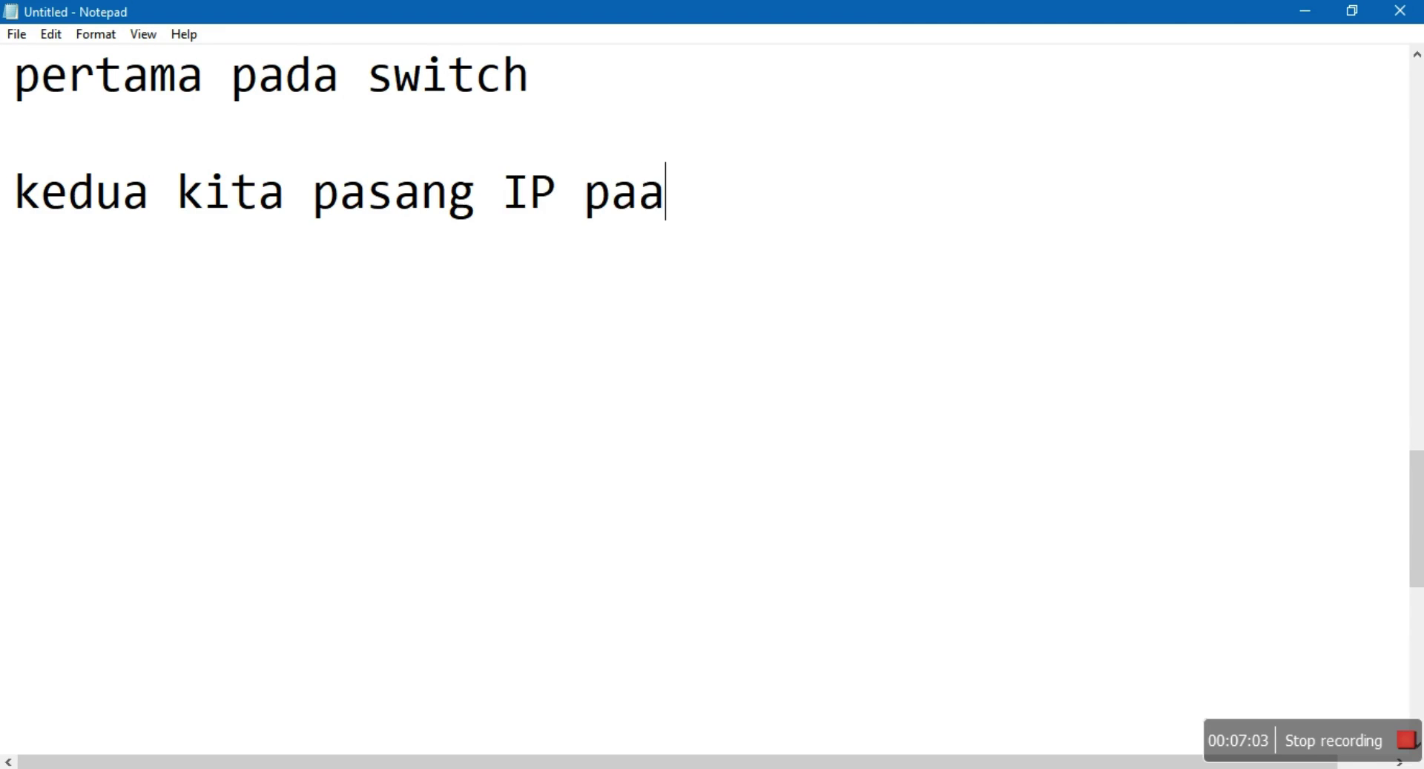
pyautogui.press('BackSpace')
pyautogui.write('da PC')
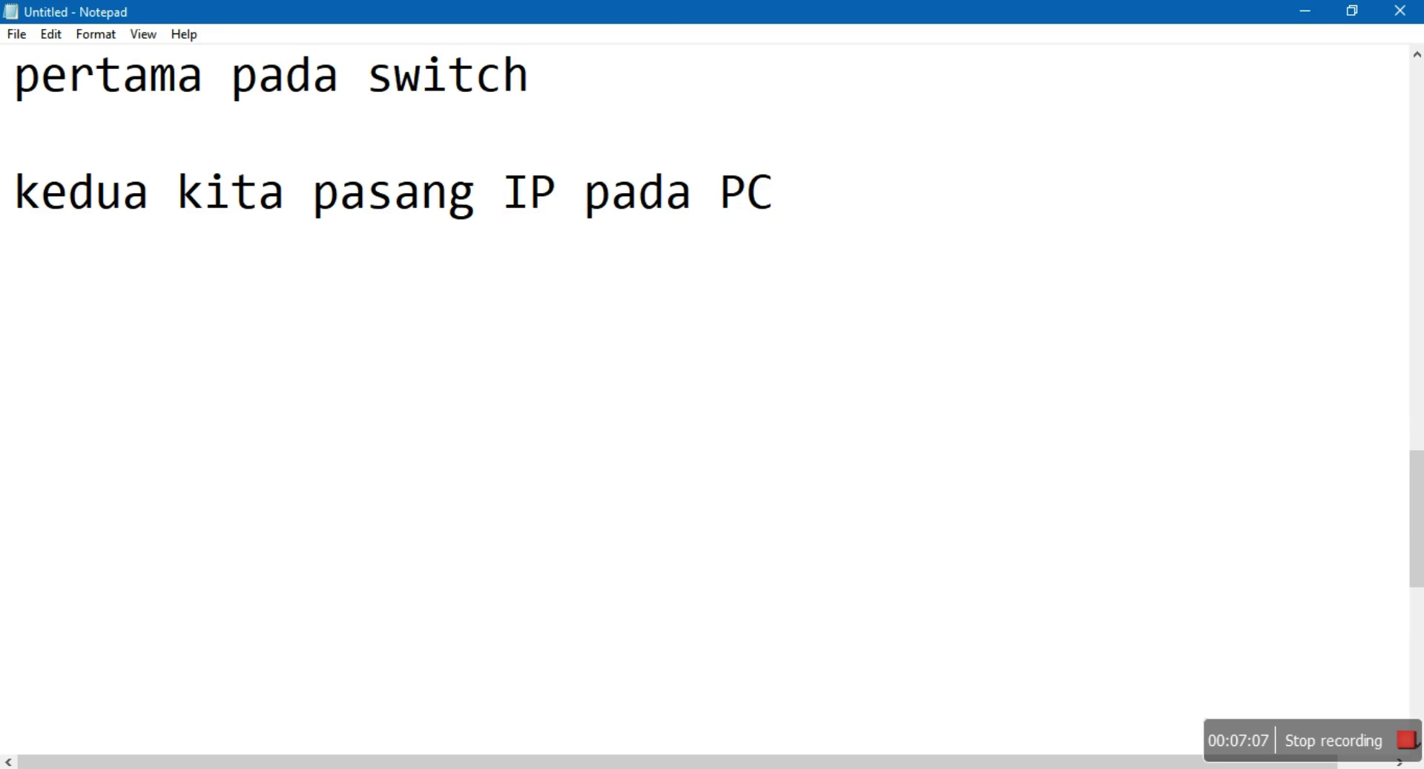
pyautogui.write('" nya ')
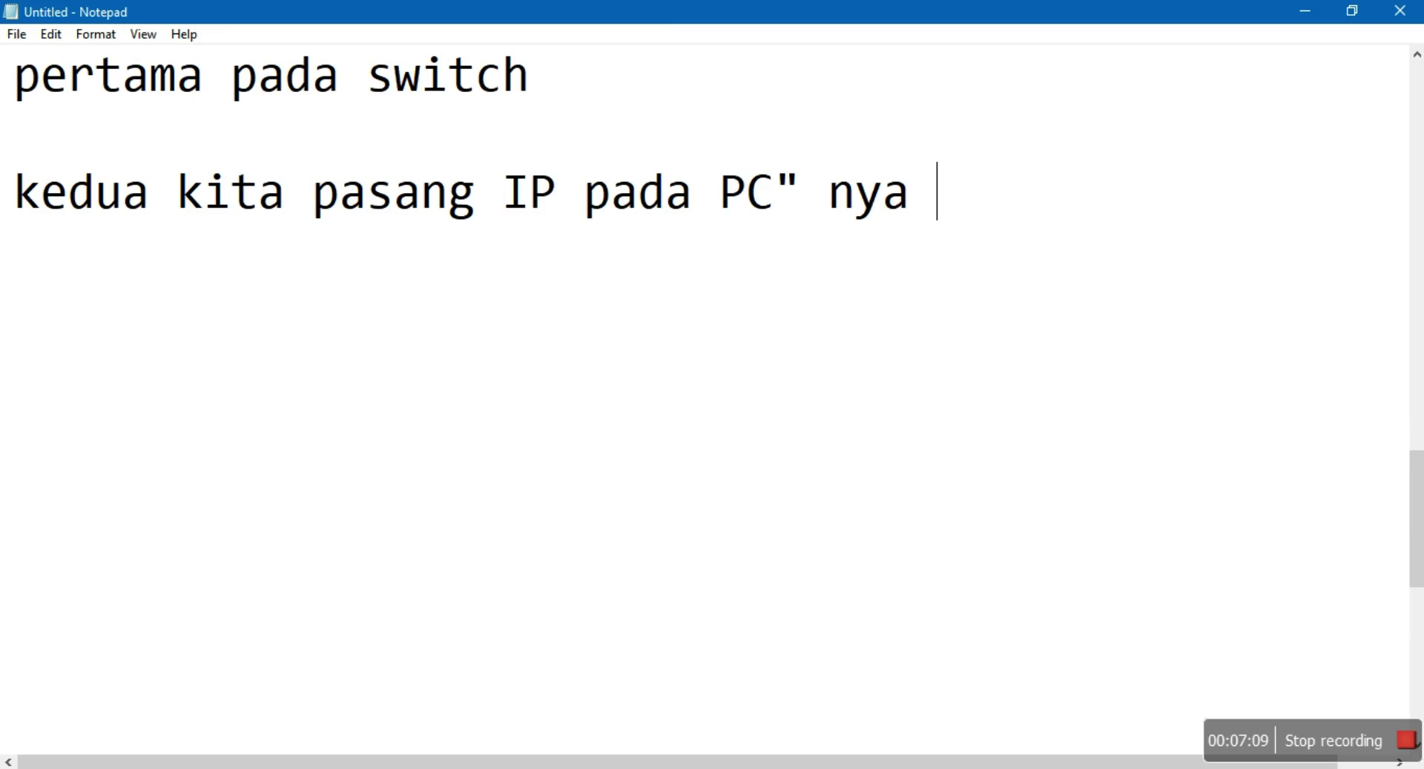
pyautogui.write('sesuai ')
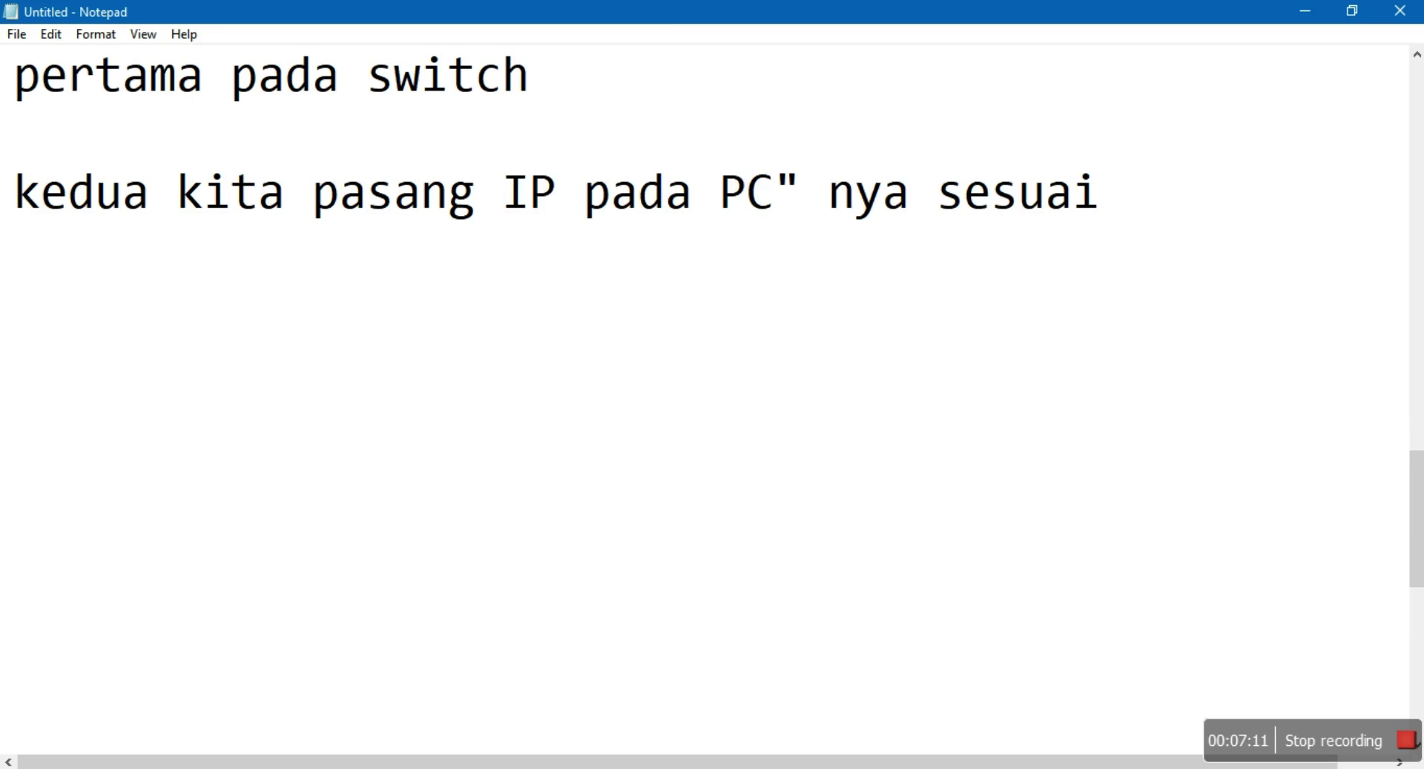
pyautogui.write('tertera')
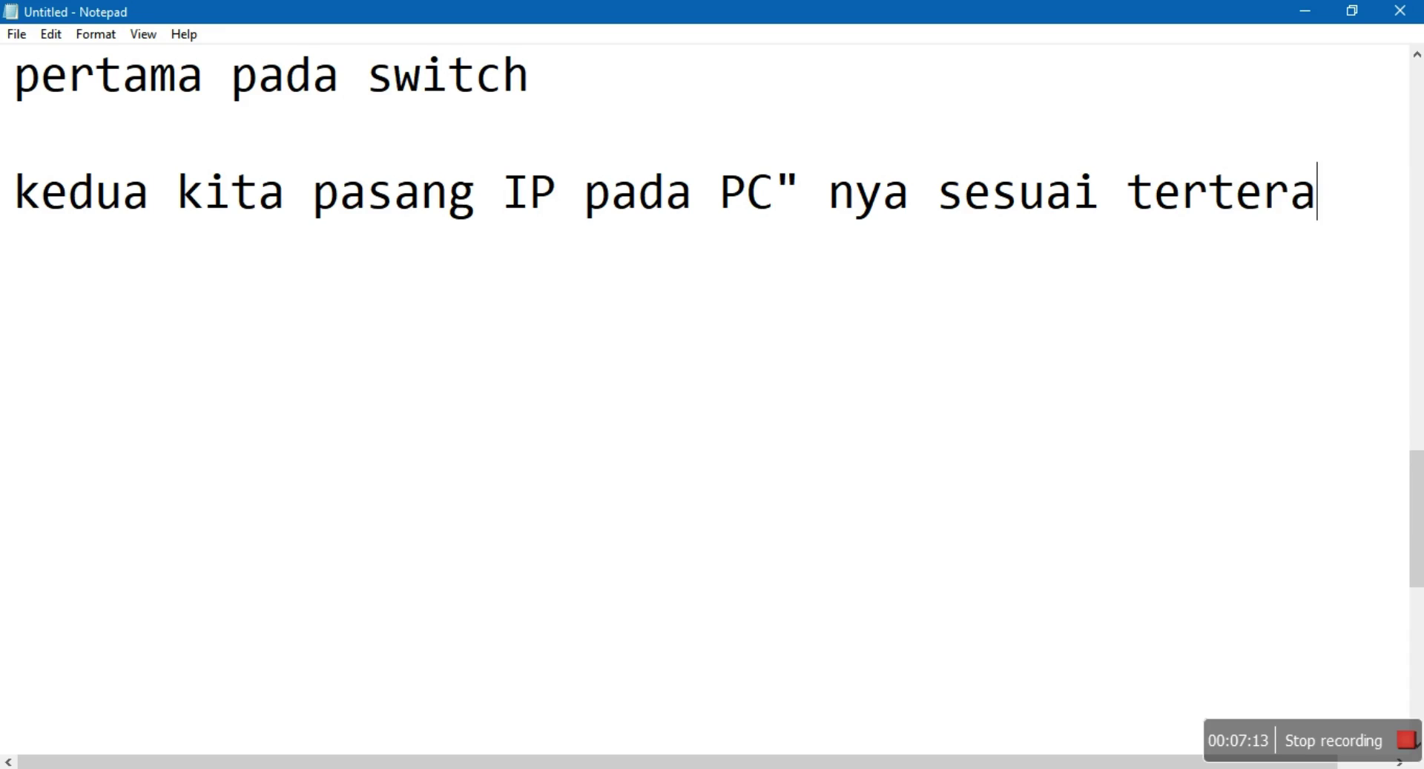
# Switch to the Cisco Packet Tracer topology and fast-forward the simulation time
pyautogui.hotkey('alt', 'Tab')
pyautogui.hotkey('alt', 'Tab')
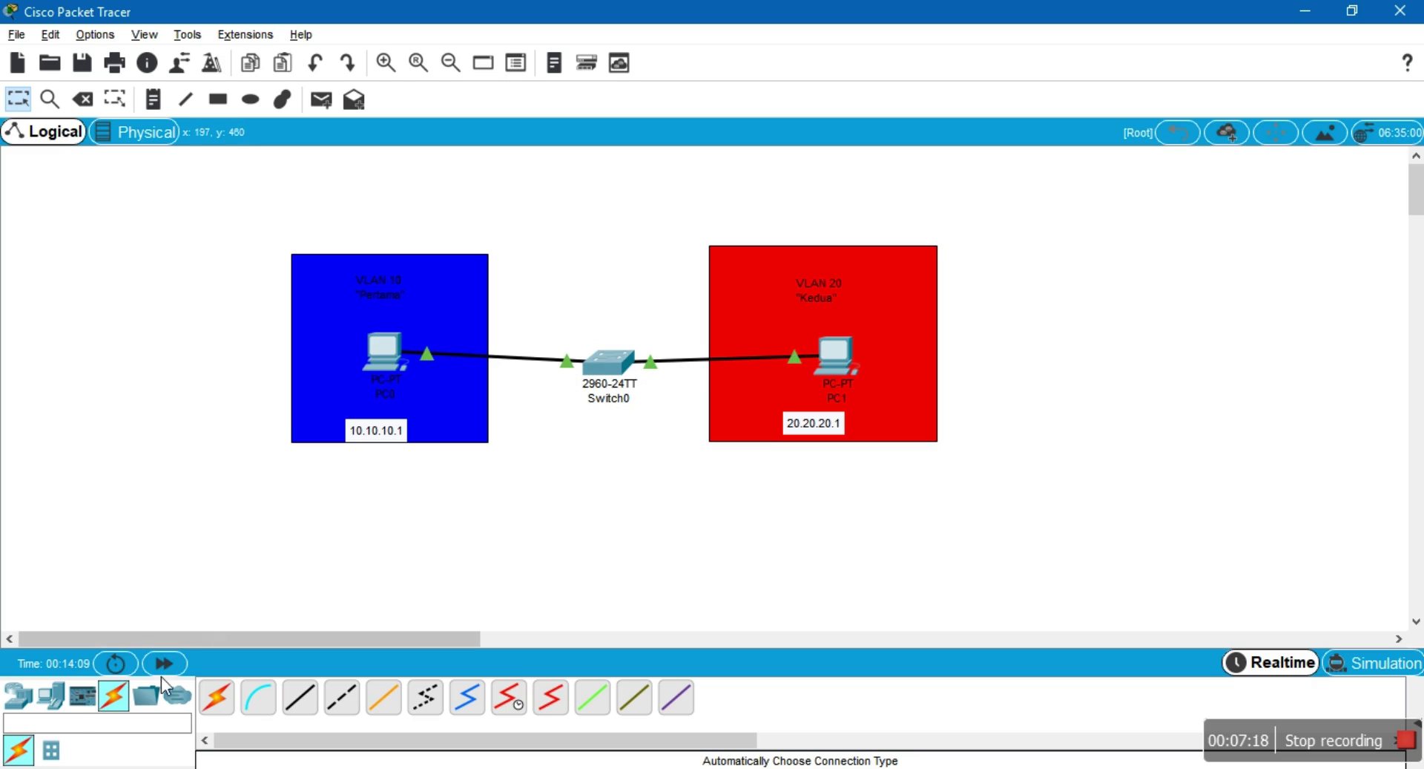
pyautogui.click(164, 665)
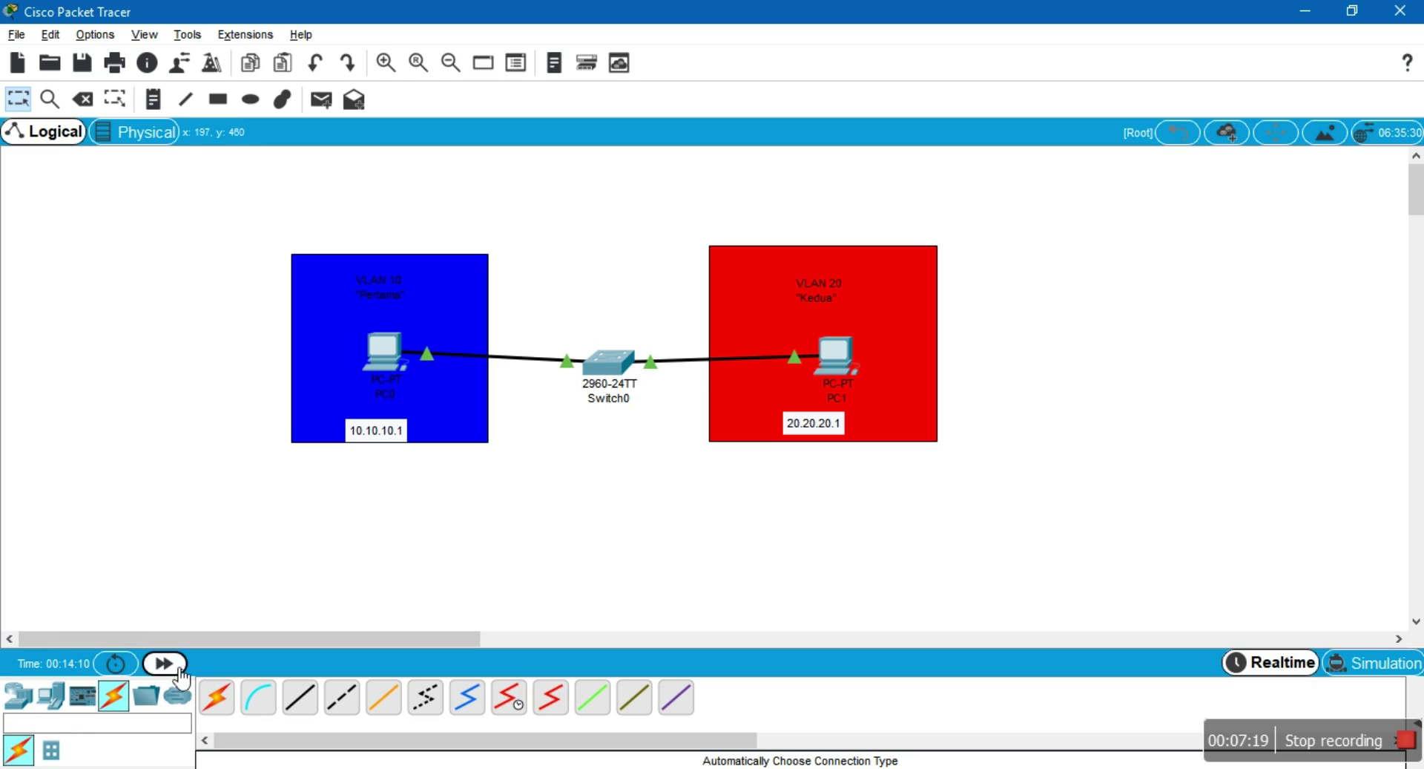
# Set PC0's static IP address to 10.10.10.1 with subnet mask 255.255.255.0 and close its window
pyautogui.click(383, 354)
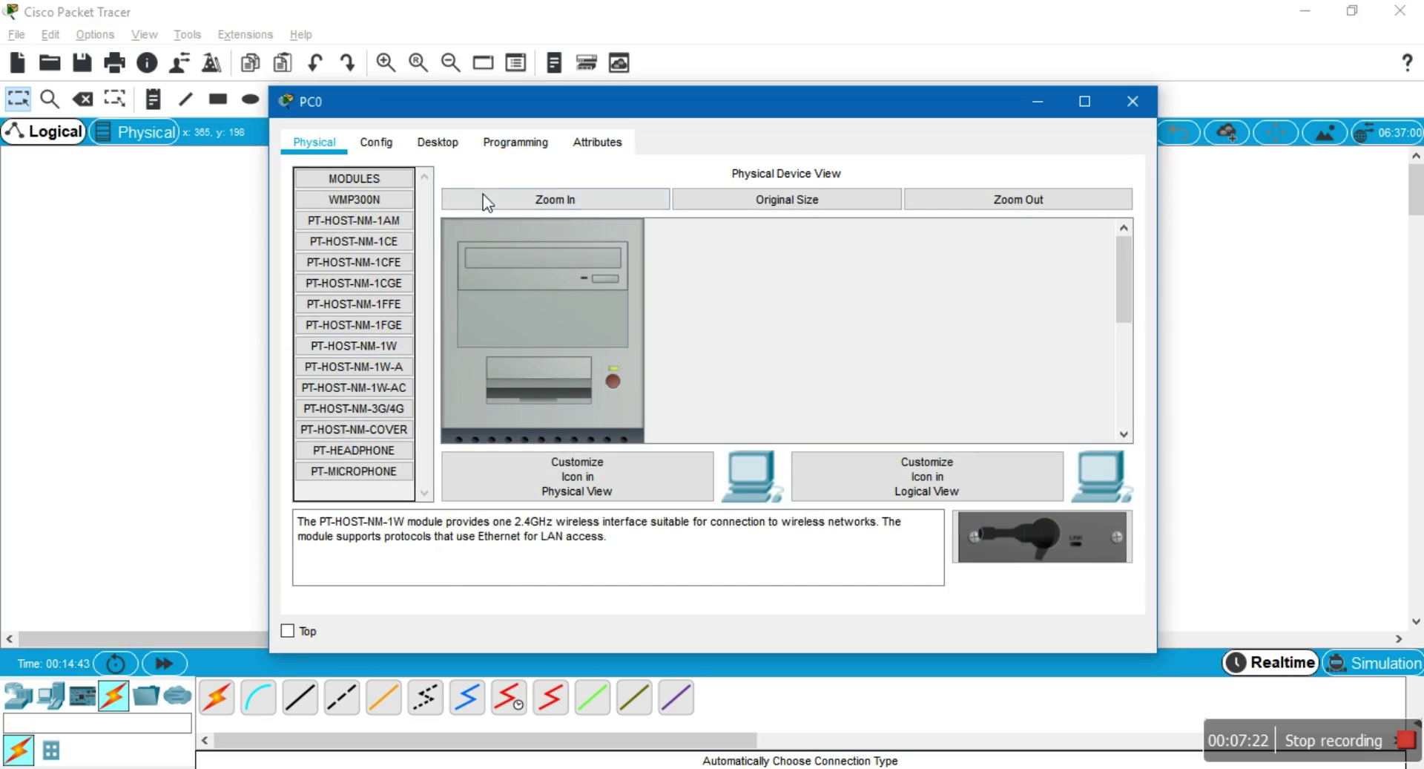
pyautogui.click(466, 144)
pyautogui.click(420, 194)
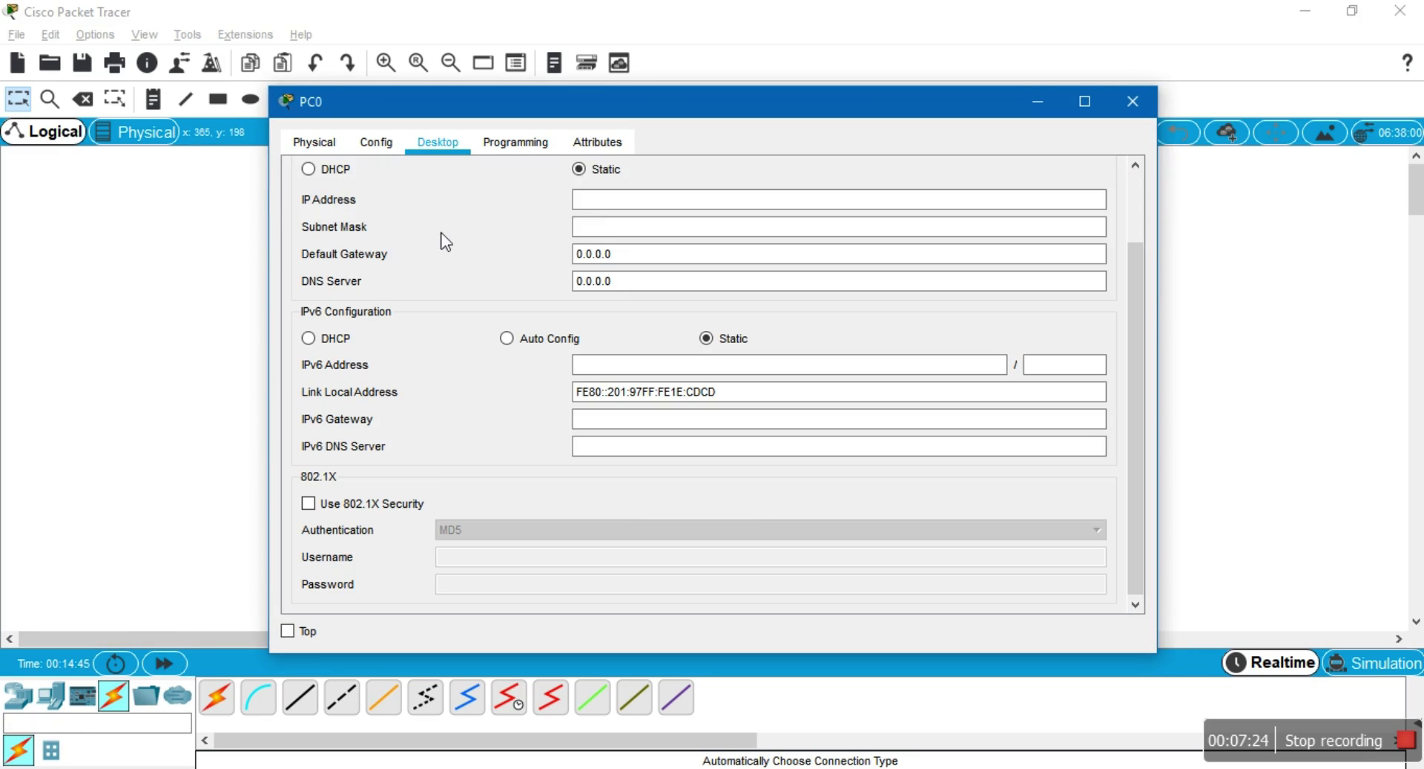
pyautogui.click(633, 209)
pyautogui.write('10.10')
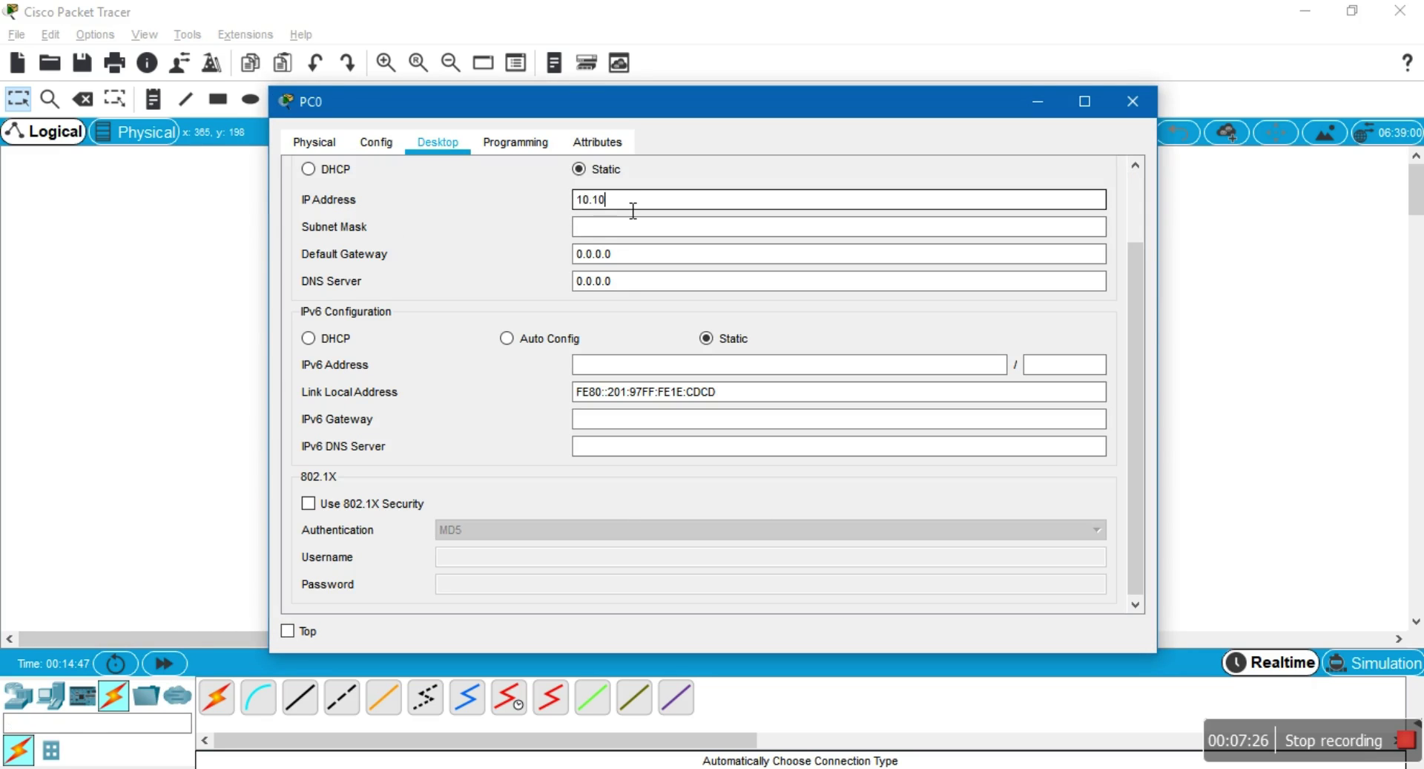
pyautogui.write('.10.1')
pyautogui.press('Tab')
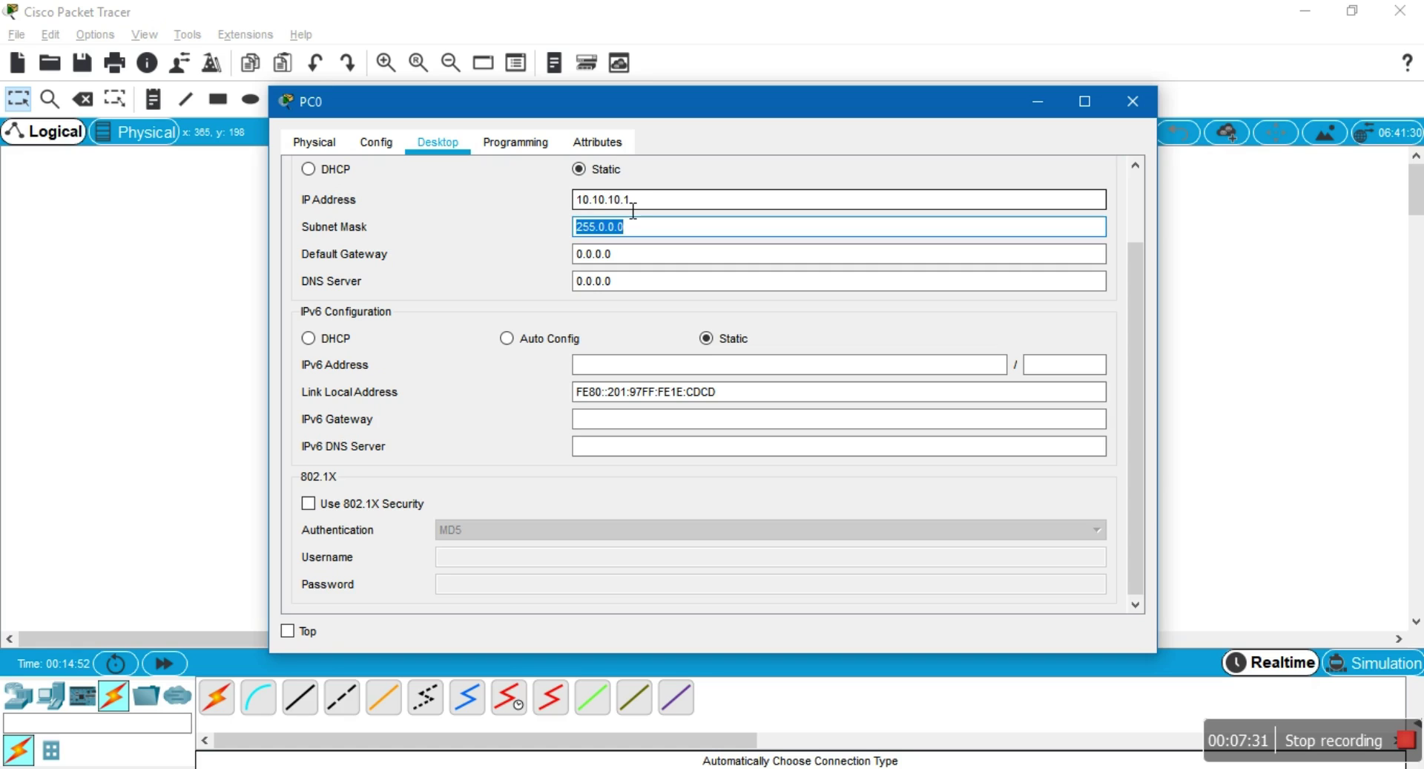
pyautogui.write('255.255.')
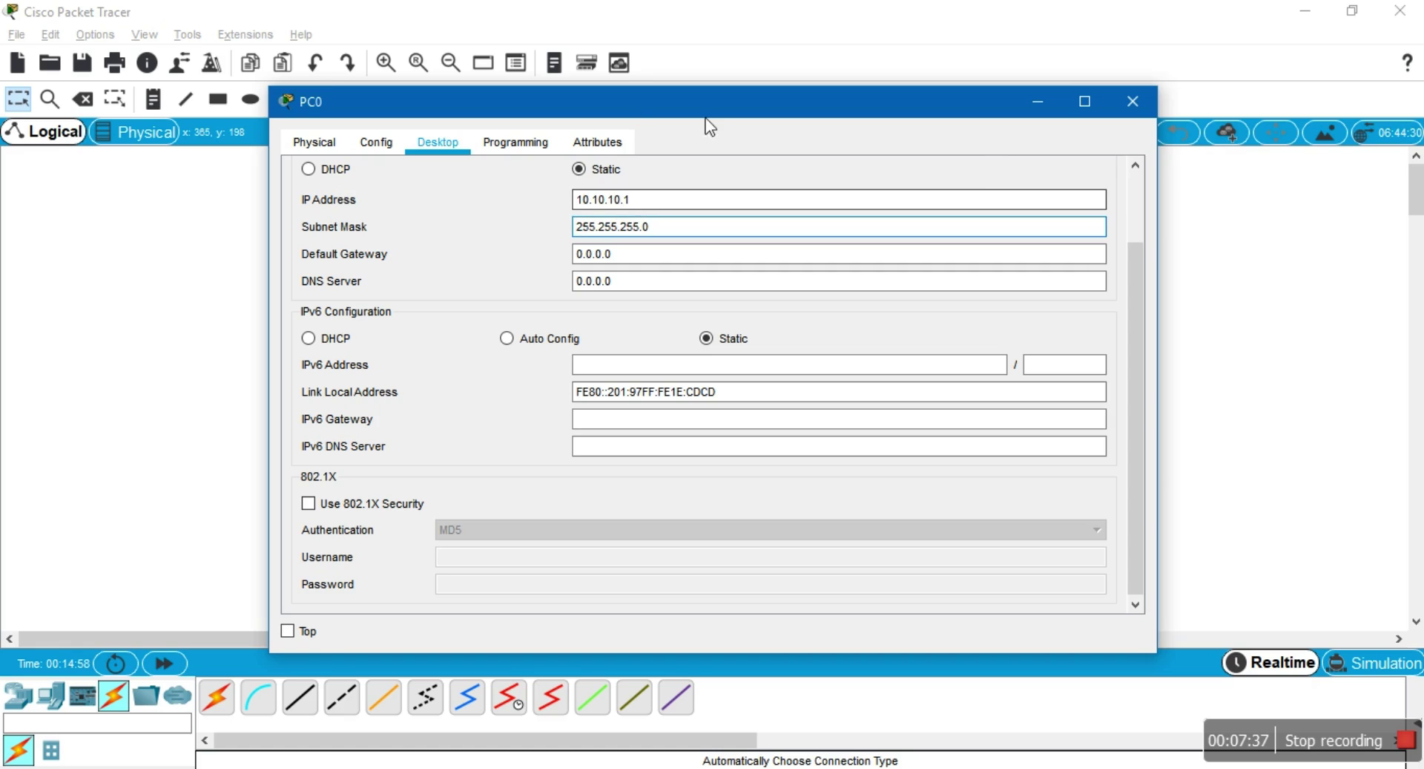
pyautogui.moveTo(955, 100); pyautogui.dragTo(839, 104)
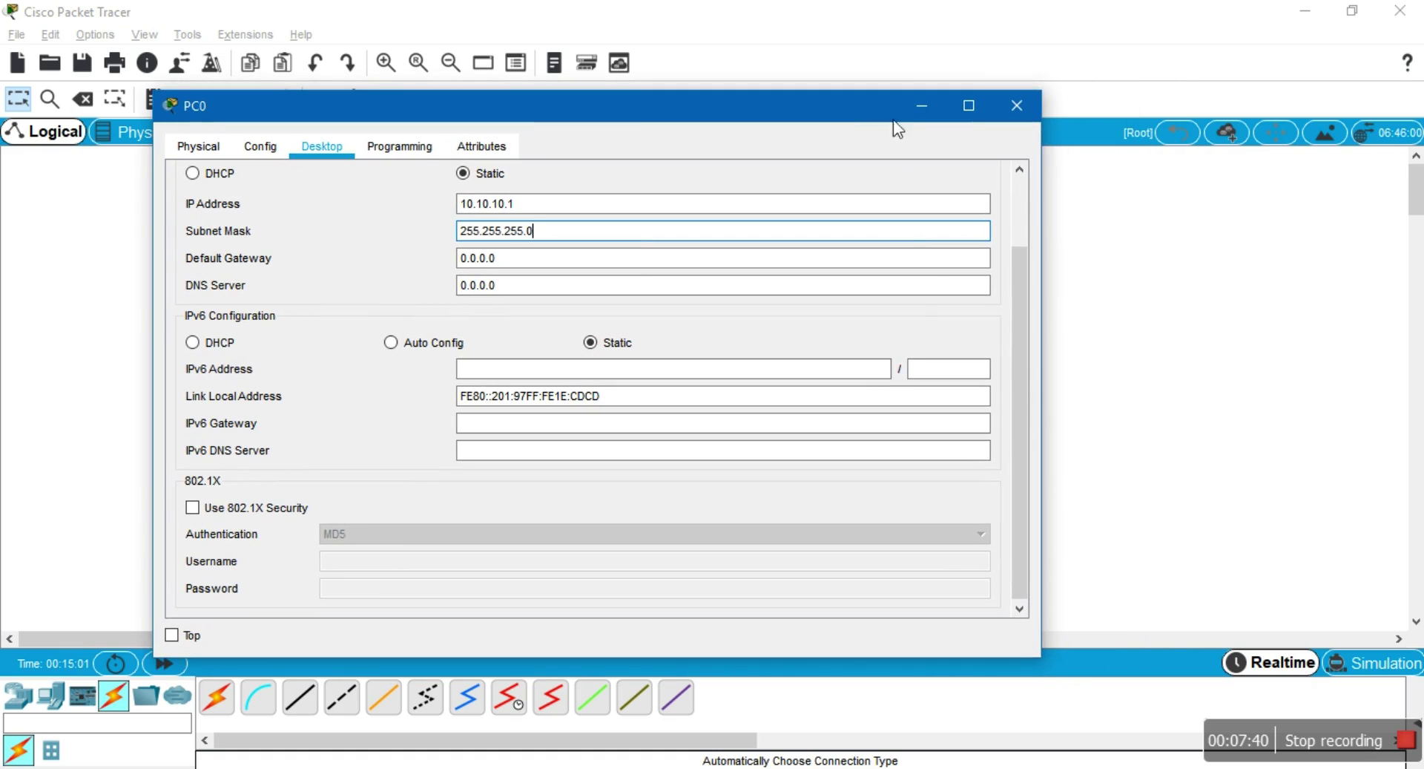
pyautogui.click(1017, 117)
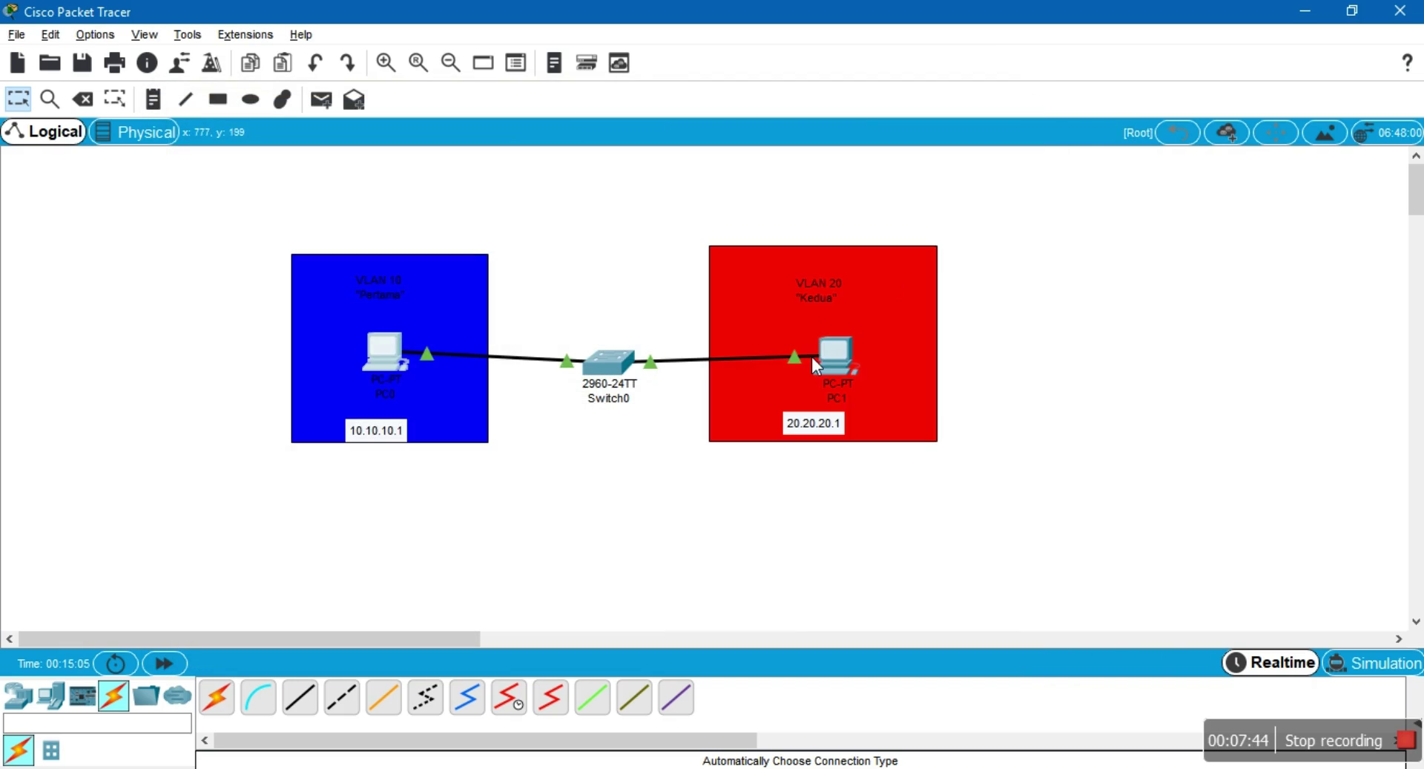
# Open the IP configuration of PC1 in the VLAN 20 area
pyautogui.click(826, 355)
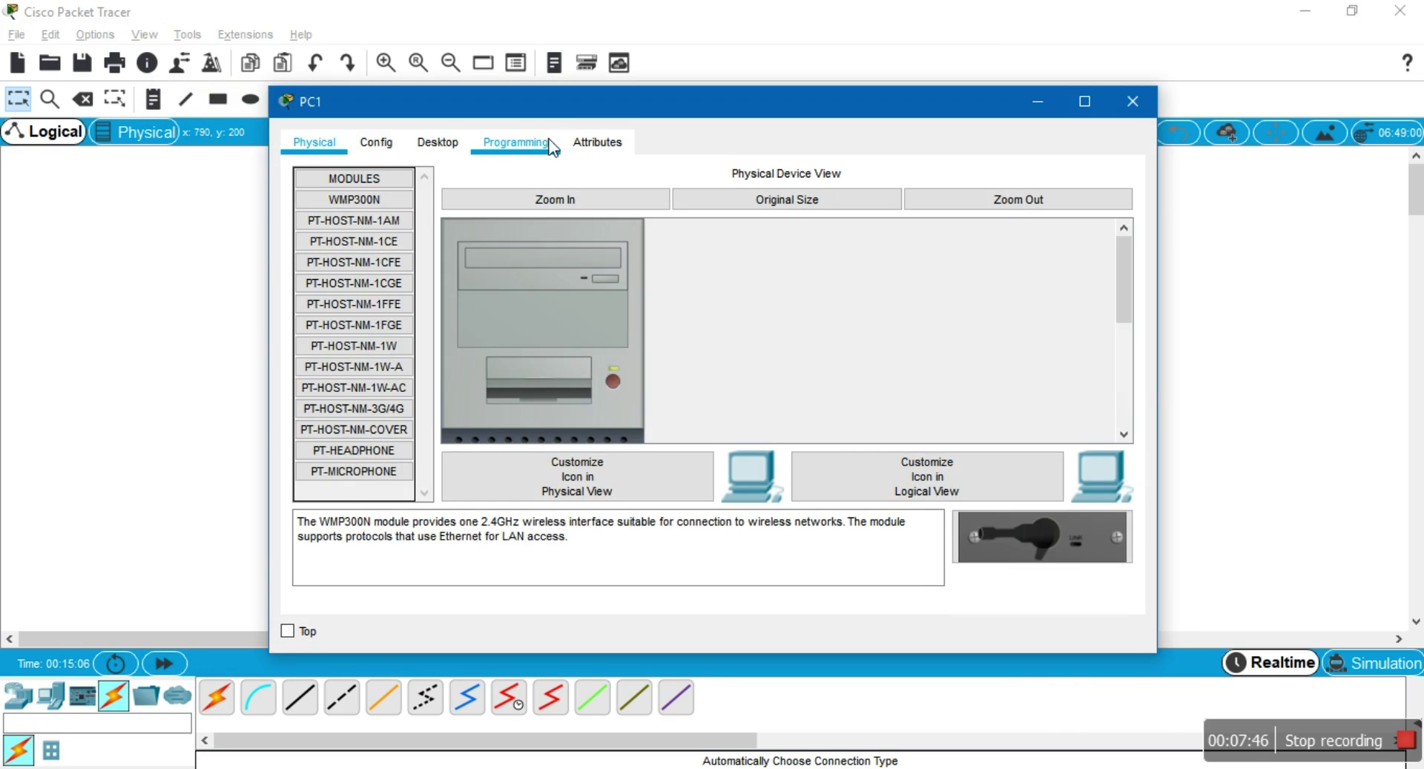
pyautogui.click(463, 143)
pyautogui.click(390, 219)
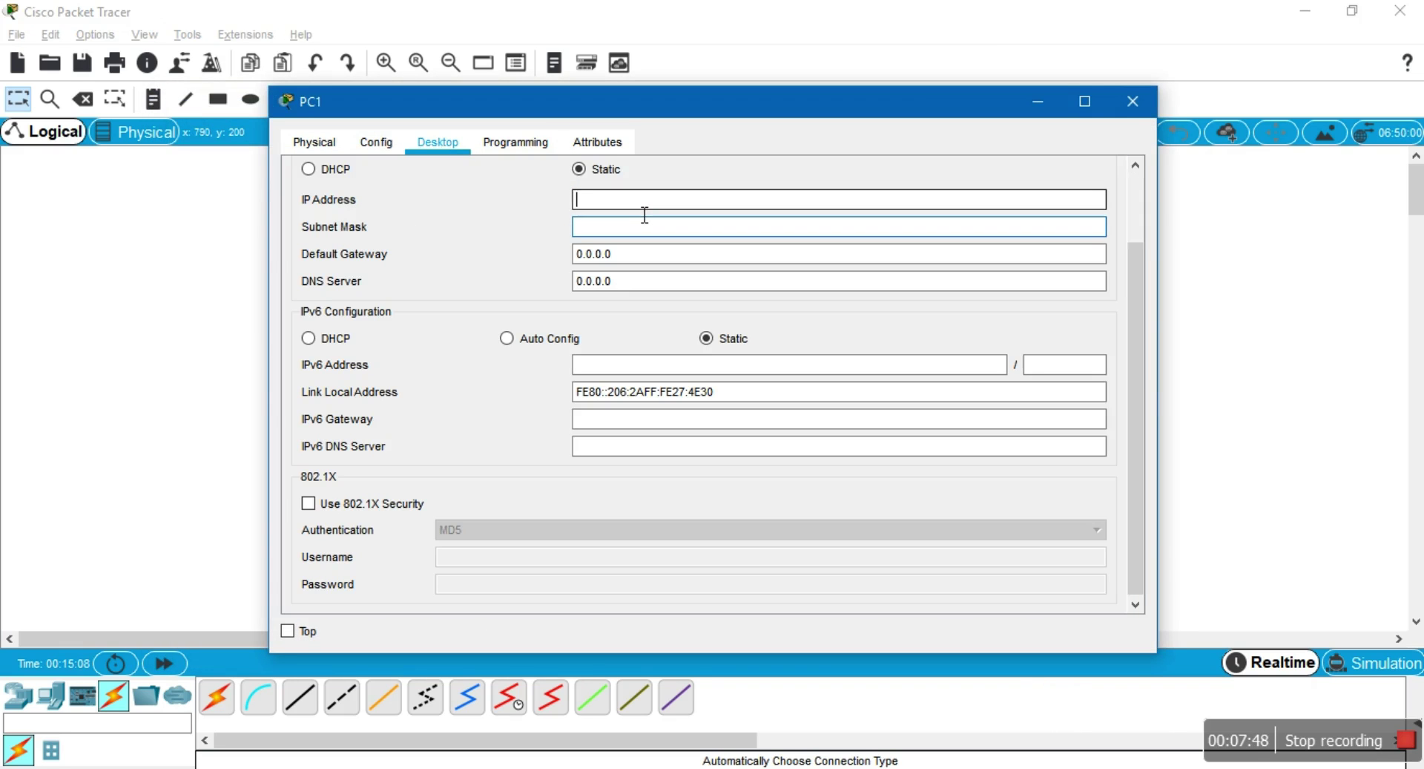
pyautogui.write('10.10.10')
pyautogui.press('BackSpace')
pyautogui.press('BackSpace')
pyautogui.press('BackSpace')
pyautogui.press('BackSpace')
pyautogui.press('BackSpace')
pyautogui.press('BackSpace')
pyautogui.press('BackSpace')
pyautogui.press('BackSpace')
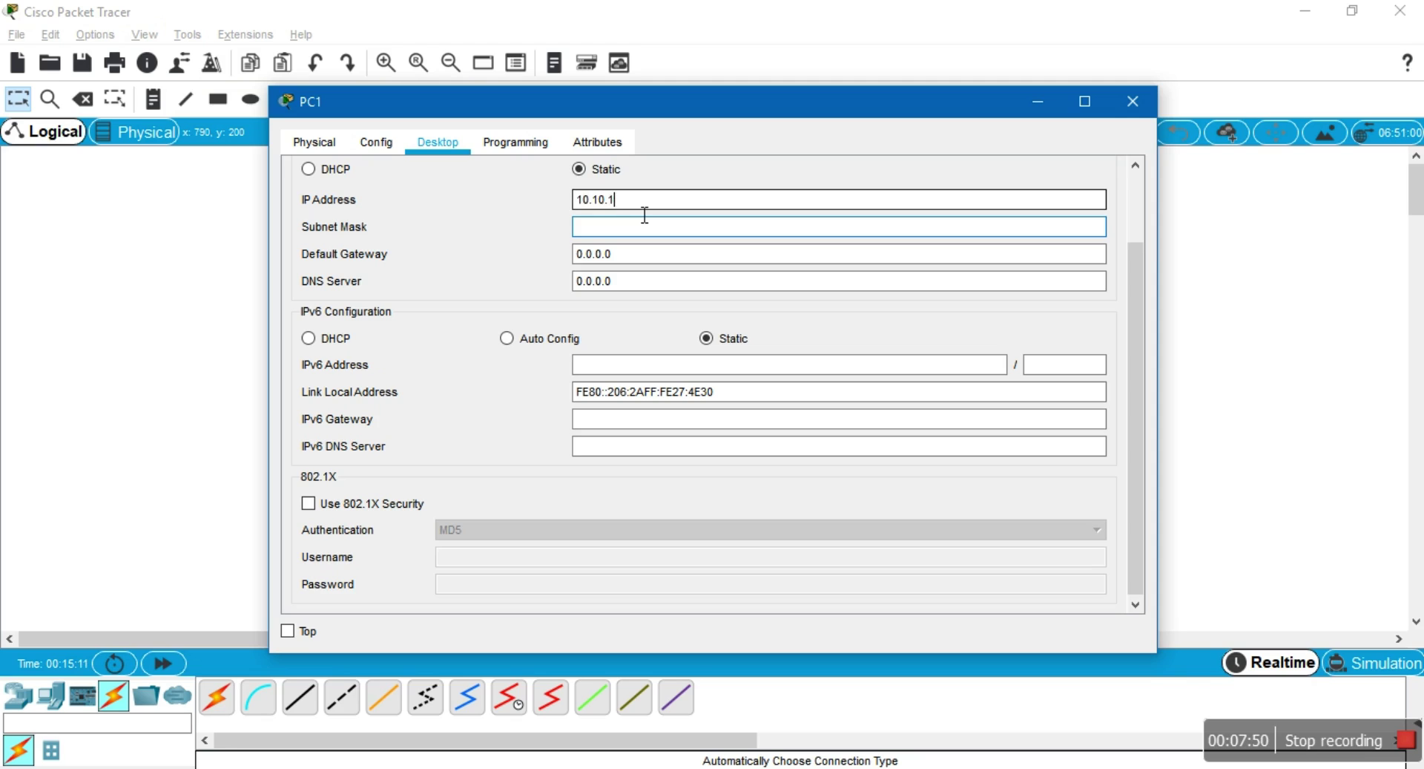
# Set PC1's static IP address to 20.20.20.1 with subnet mask 255.255.255.0 and close its window
pyautogui.write('20.20.20.1')
pyautogui.press('Tab')
pyautogui.write('255')
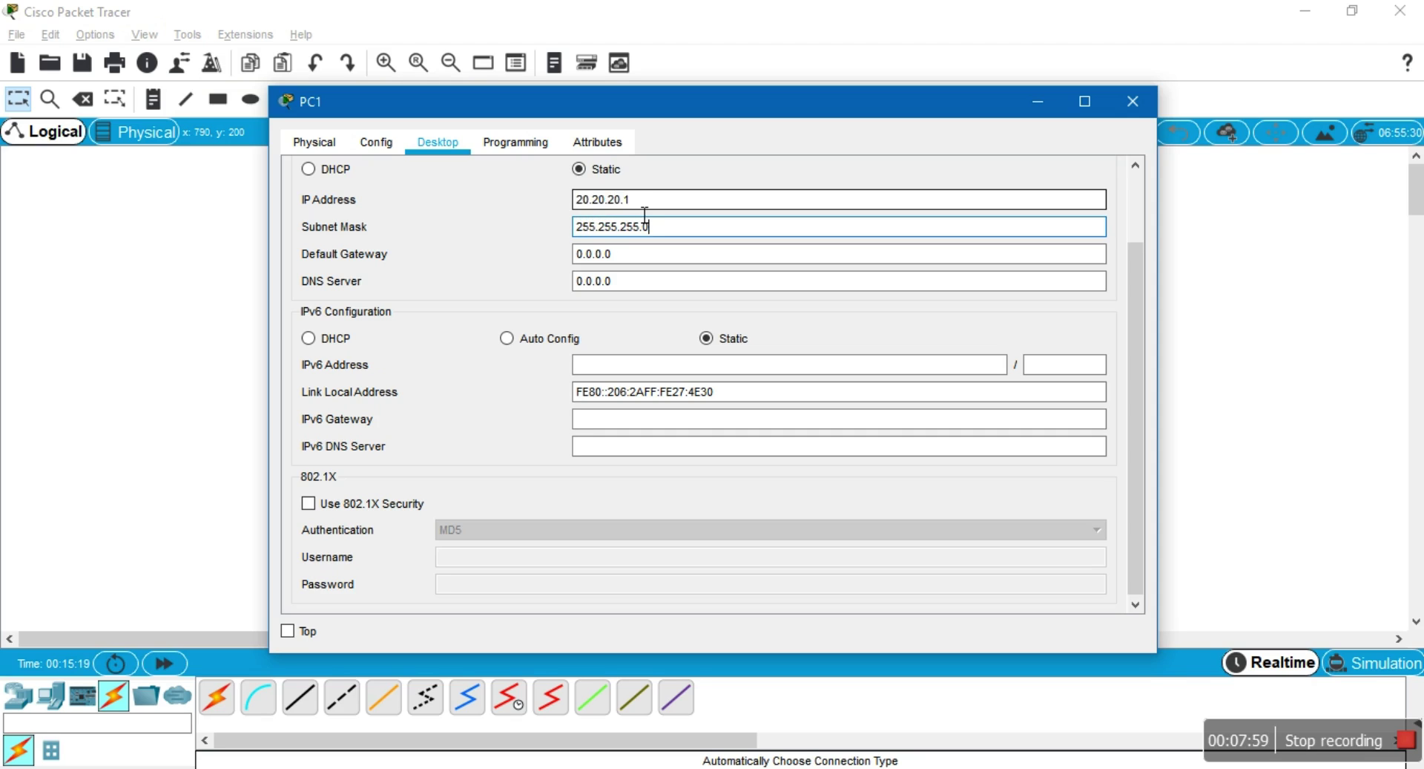
pyautogui.hotkey('alt', 'F4')
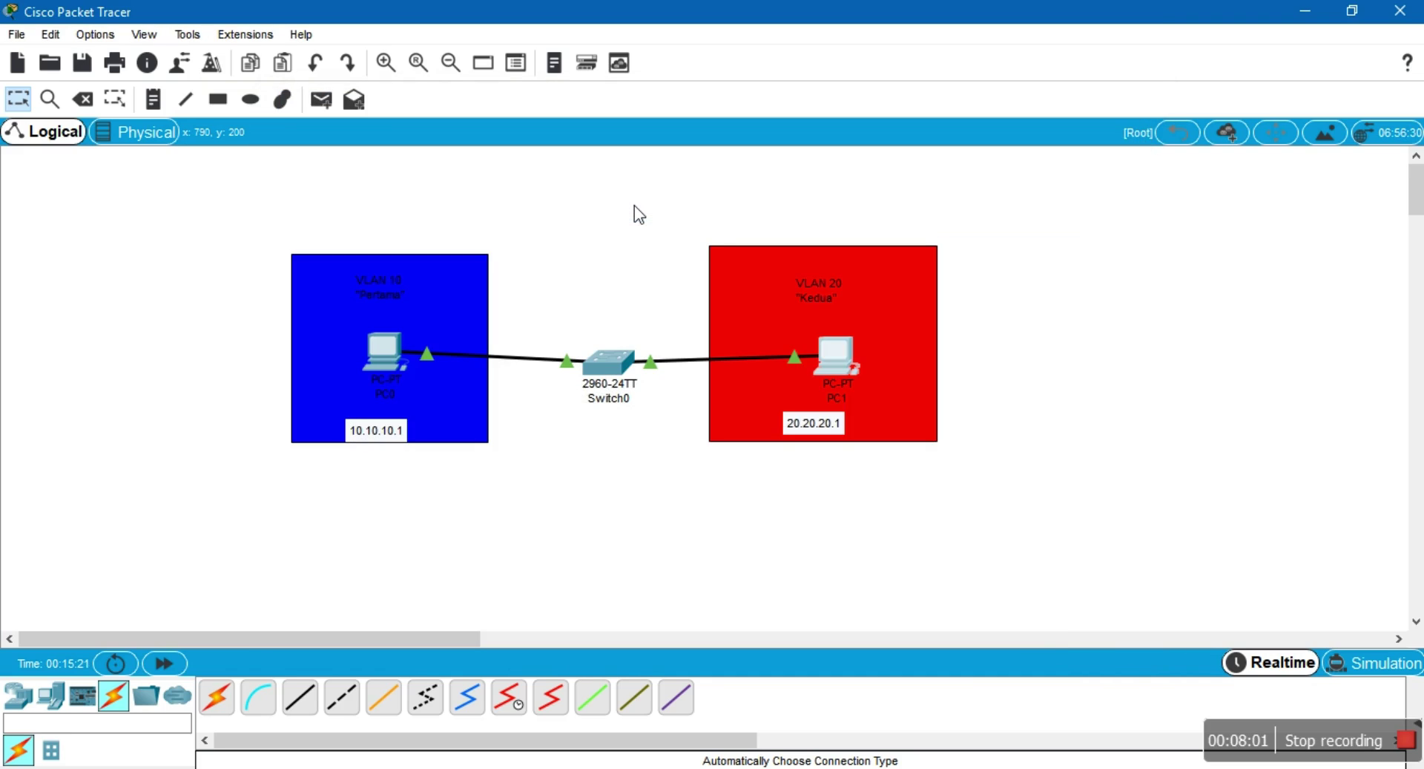
pyautogui.moveTo(1128, 224); pyautogui.dragTo(327, 450)
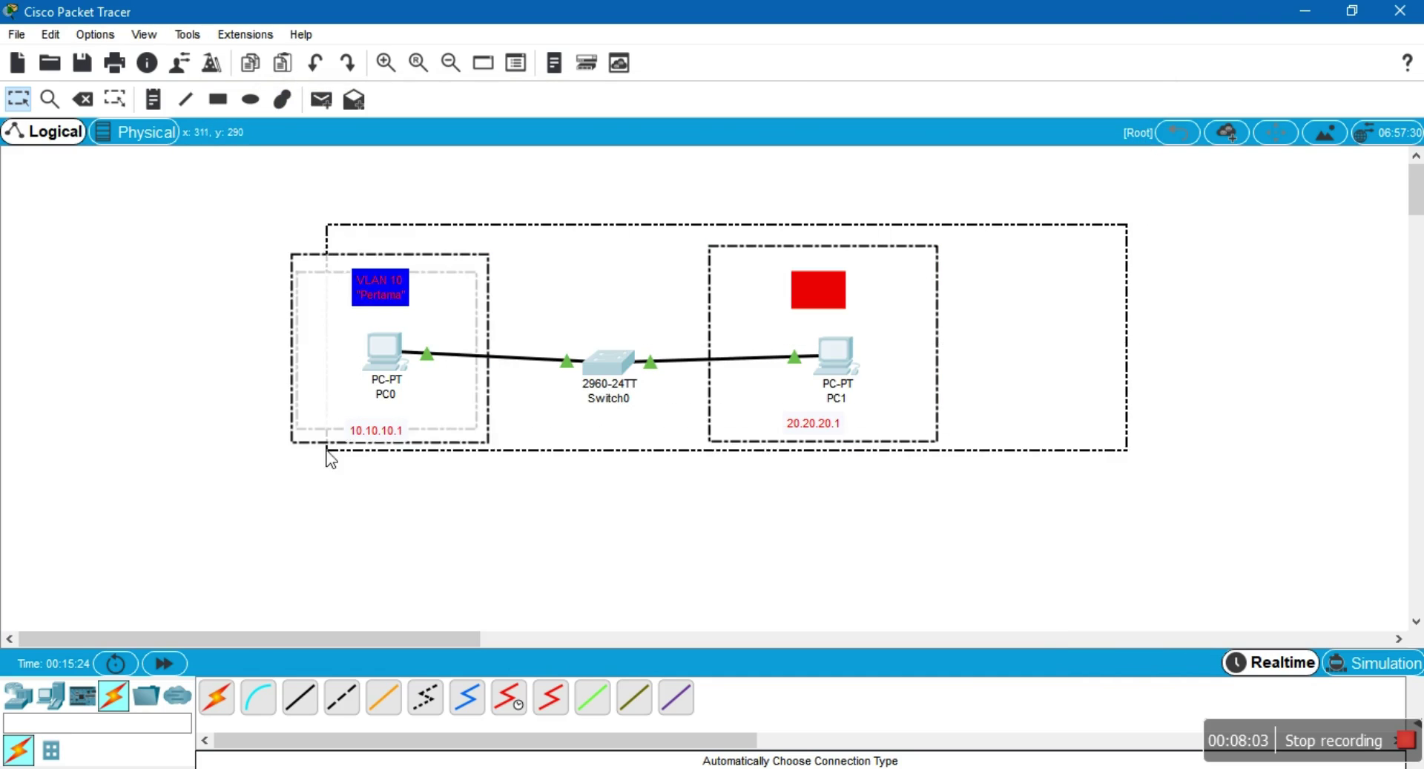
# Switch to Notepad and write "inilah namanya simpel VLAN" below the last line, separated by a blank line
pyautogui.press('ctrl+super+Right')
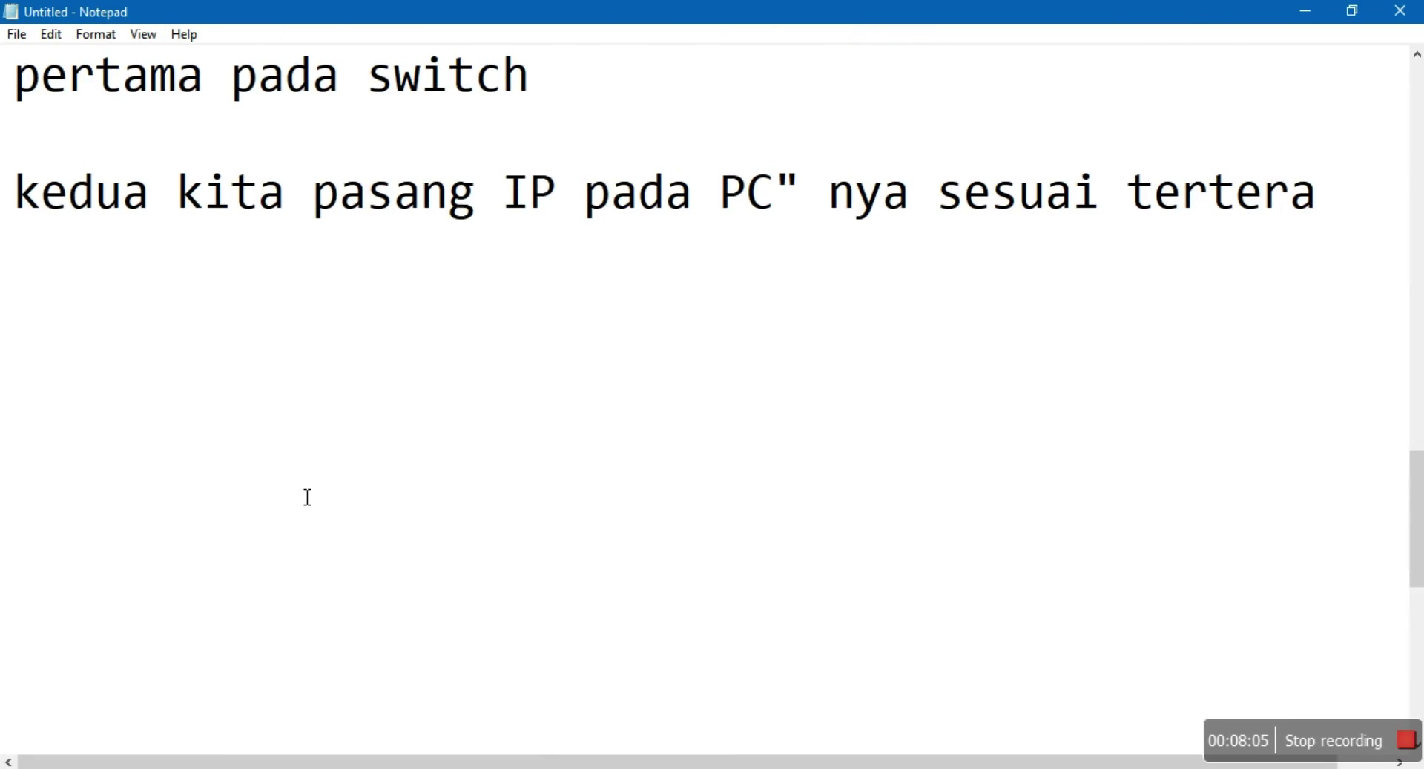
pyautogui.press('Return')
pyautogui.press('Return')
pyautogui.write('inilah')
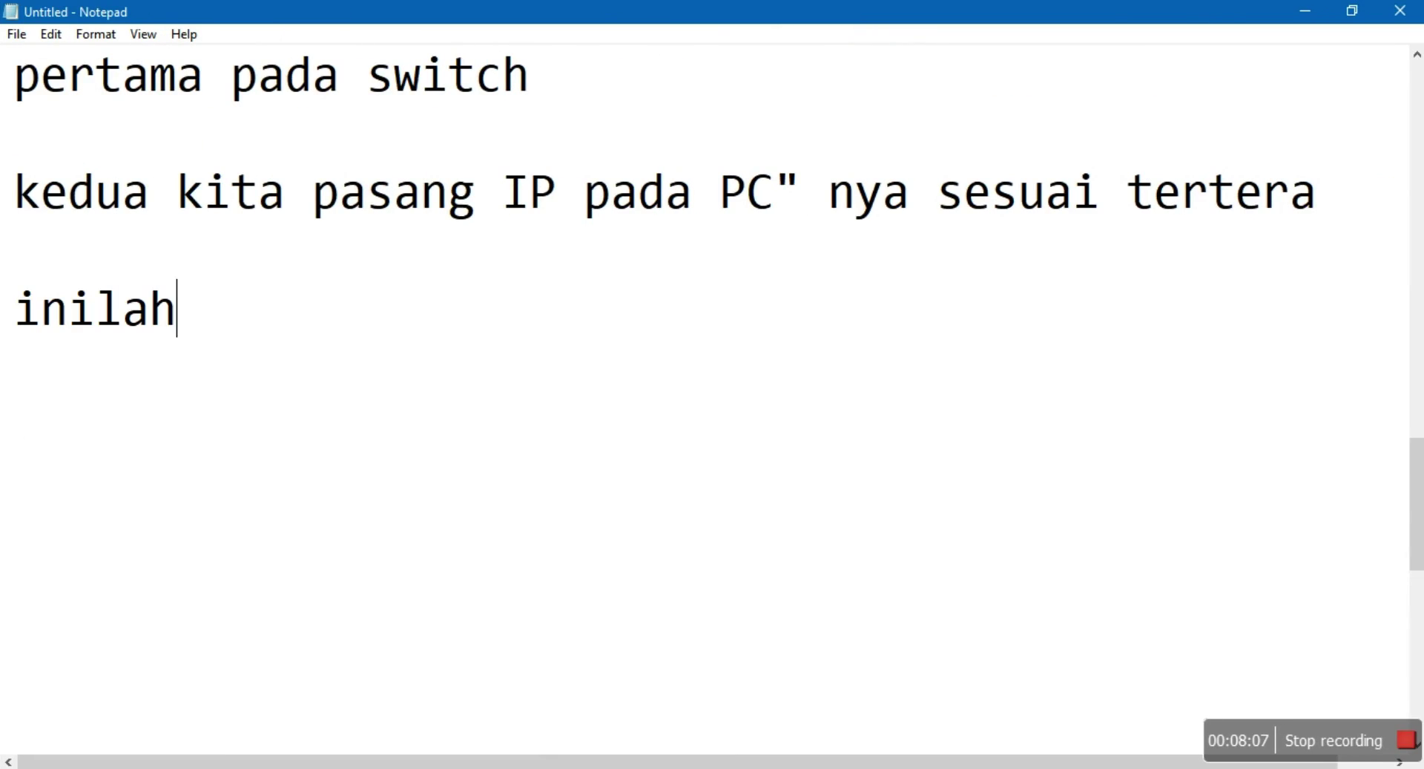
pyautogui.write(' nam')
pyautogui.press('BackSpace')
pyautogui.write('namany')
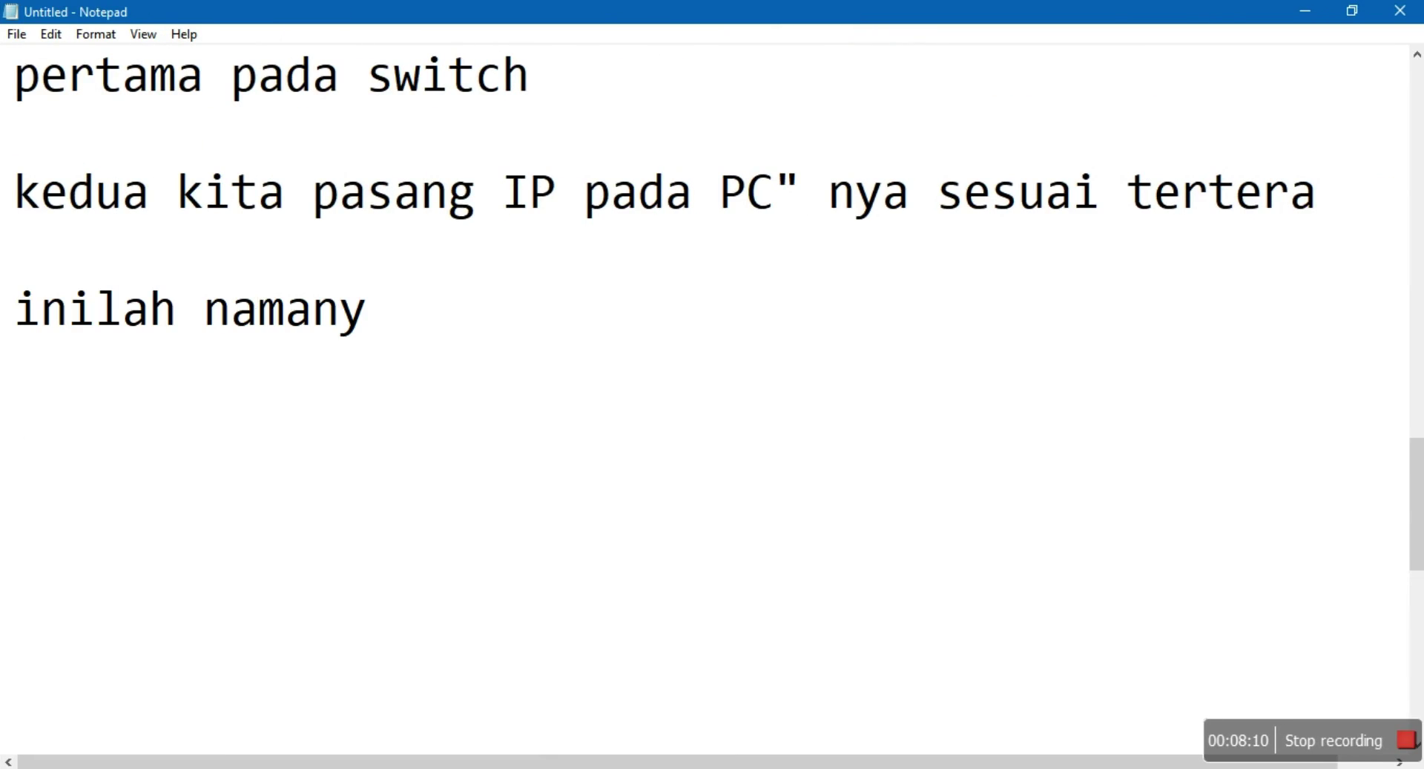
pyautogui.write('a simpe')
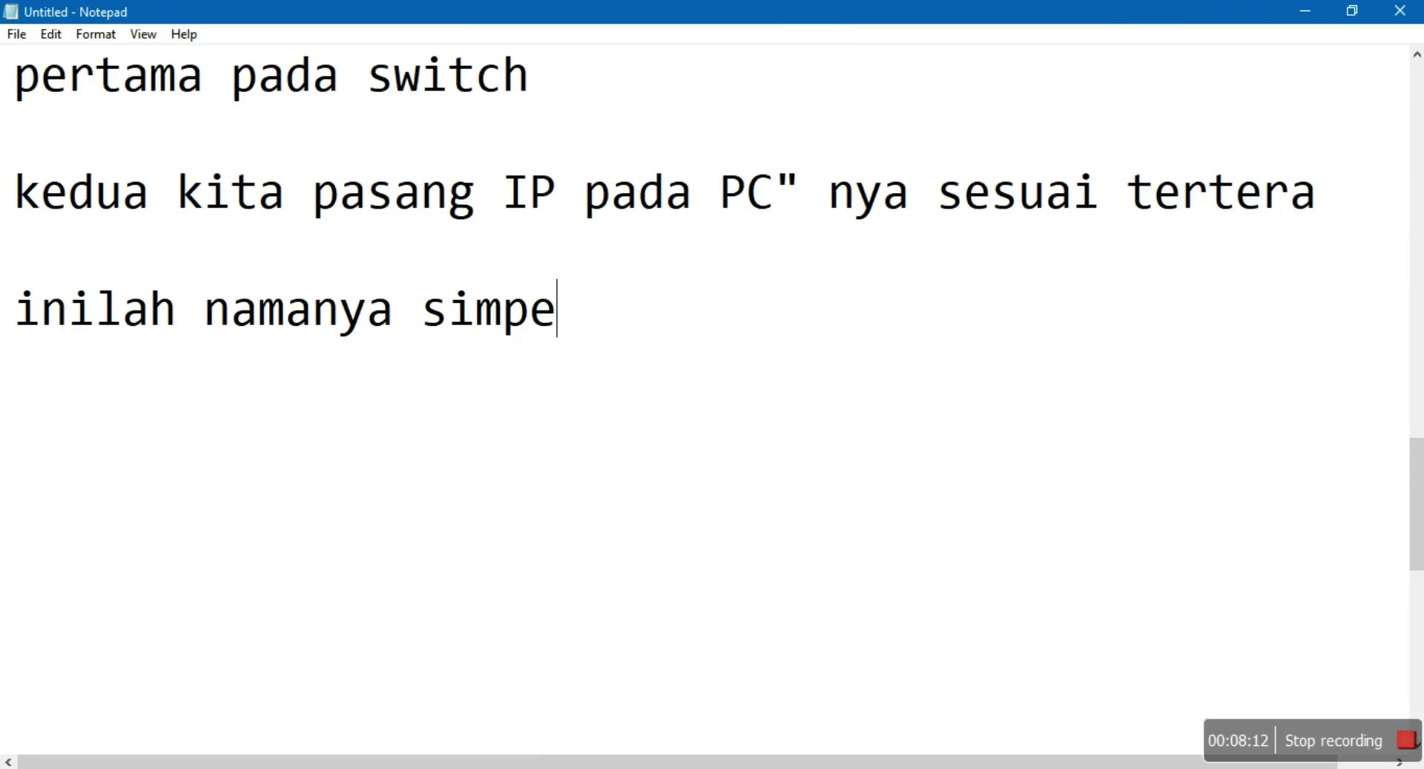
pyautogui.write('l VLAN')
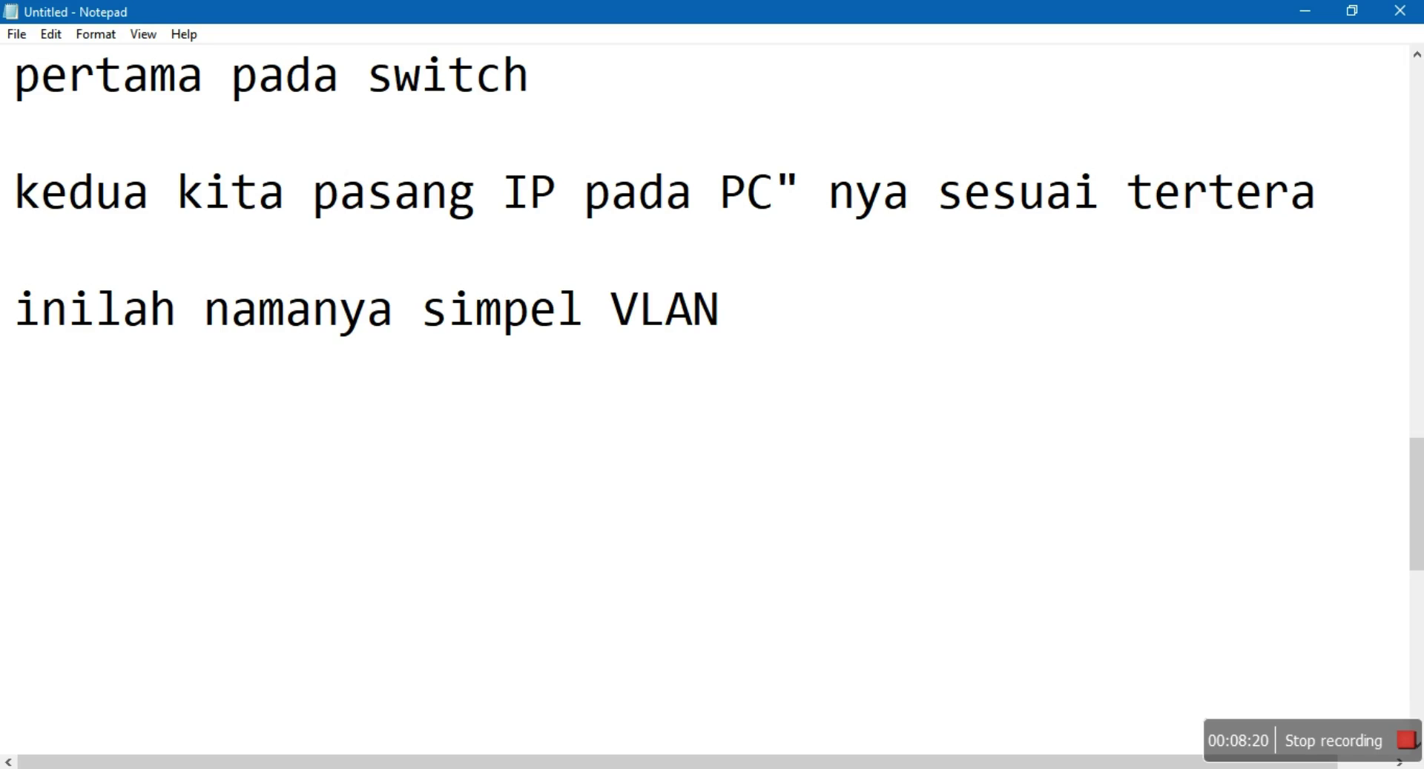
# Add the line "pertanyaan ?" below the simpel VLAN line, leaving one blank line between them
pyautogui.press('Return')
pyautogui.press('Return')
pyautogui.write('pert')
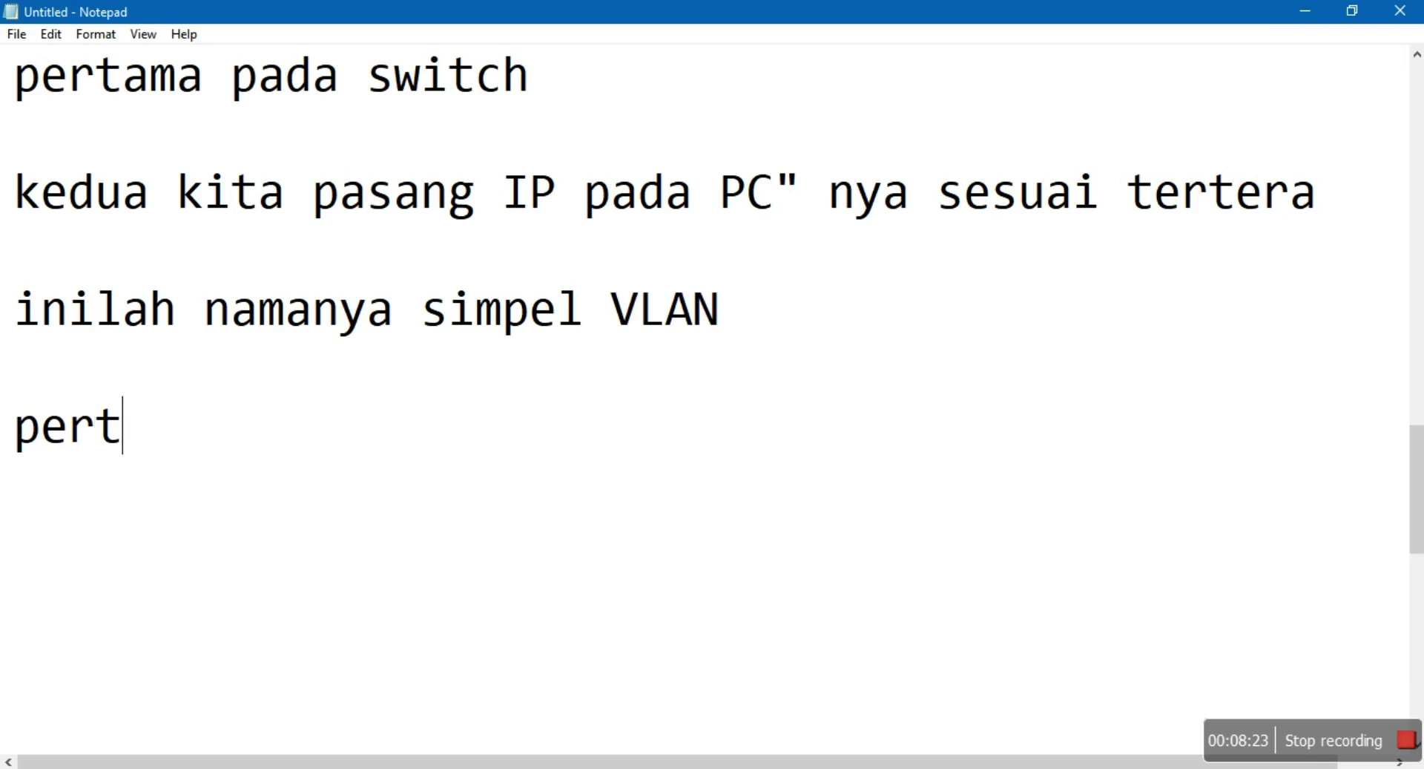
pyautogui.write('anyaan ?')
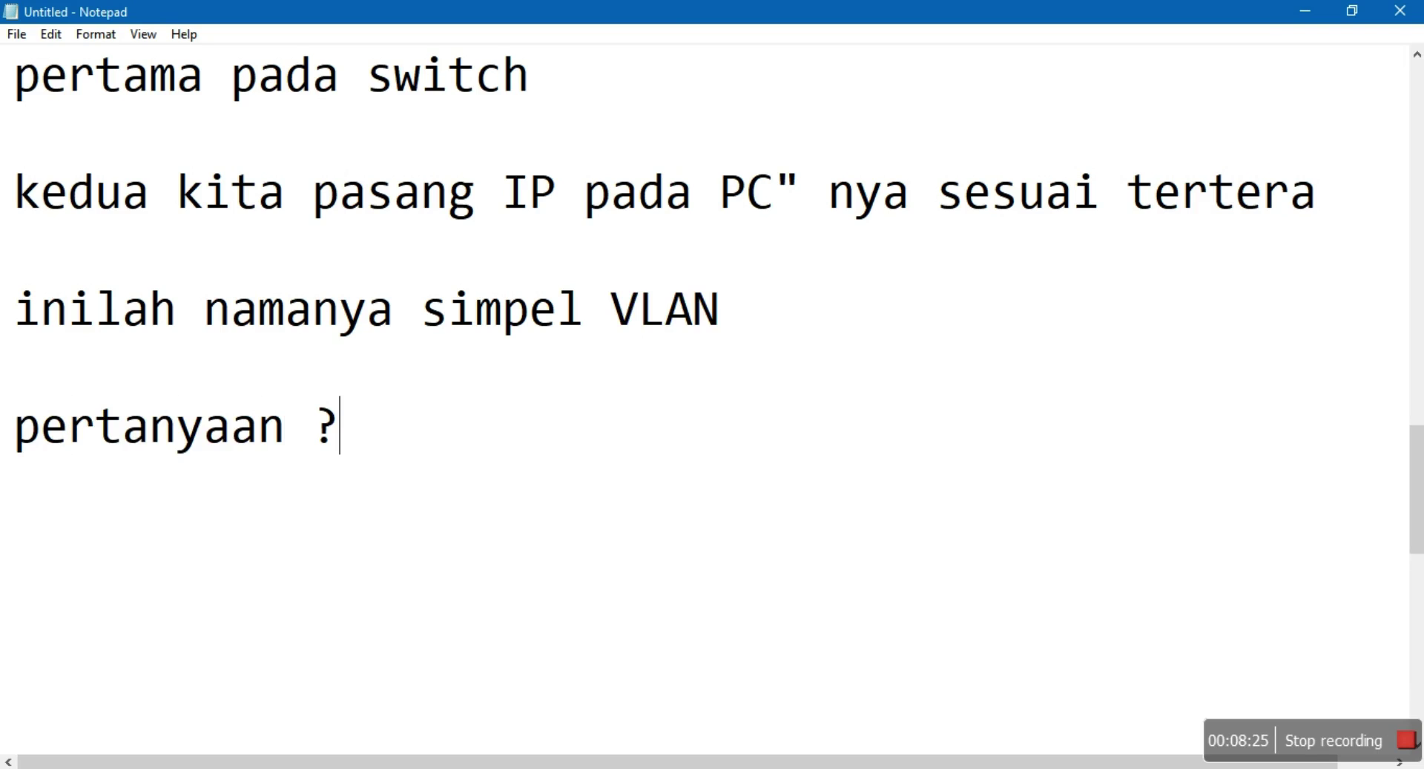
# Add a run of blank lines below "pertanyaan ?" and return the cursor to the third line beneath it
pyautogui.press('Return')
pyautogui.press('Return')
pyautogui.press('Return')
pyautogui.press('Return')
pyautogui.press('Return')
pyautogui.press('Return')
pyautogui.press('Return')
pyautogui.press('Return')
pyautogui.press('Return')
pyautogui.press('Return')
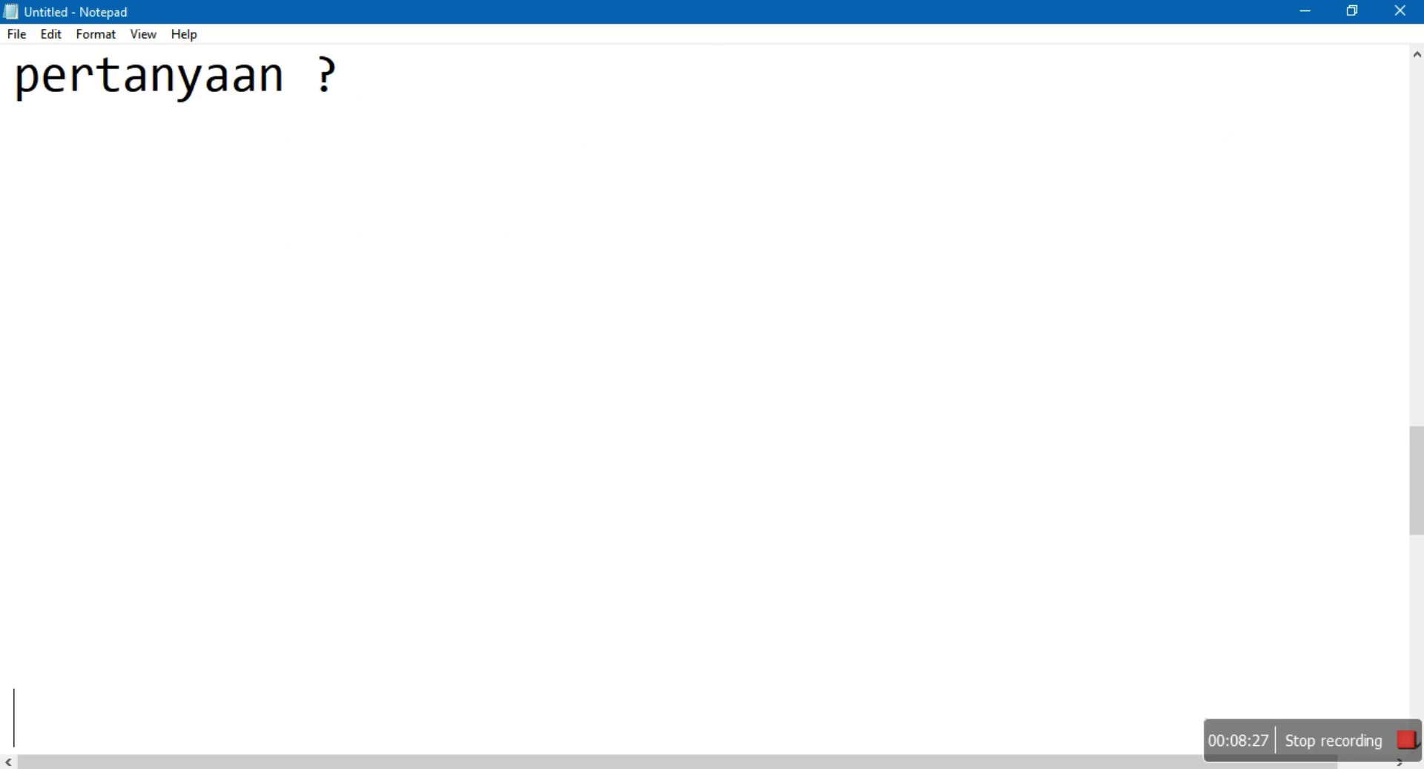
pyautogui.press('Up')
pyautogui.press('Up')
pyautogui.press('Up')
pyautogui.press('Up')
pyautogui.press('Up')
# Write the question "bisakah kita nge ping dri vlan 10 ke vlan 20 ?" and end it with a line break
pyautogui.write('bisaka')
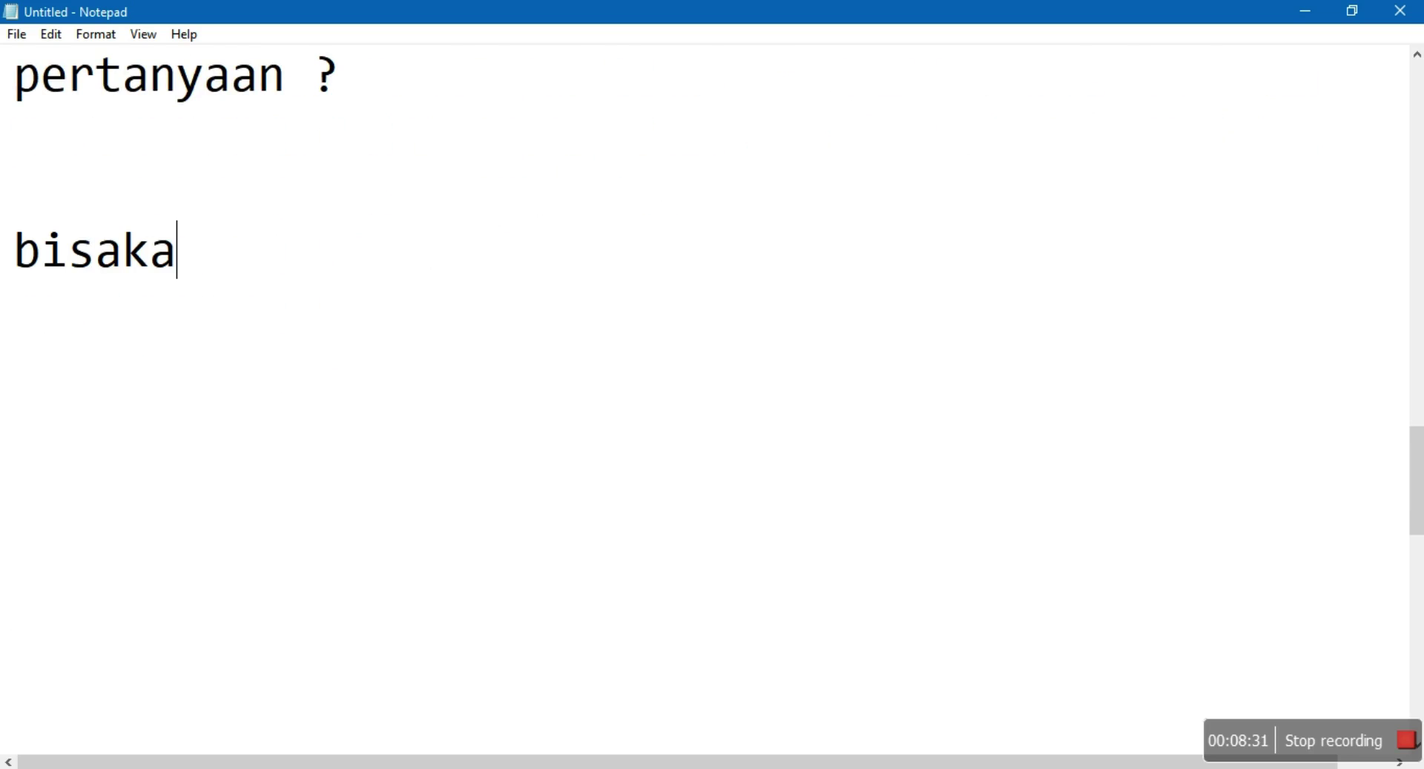
pyautogui.write('h kita ')
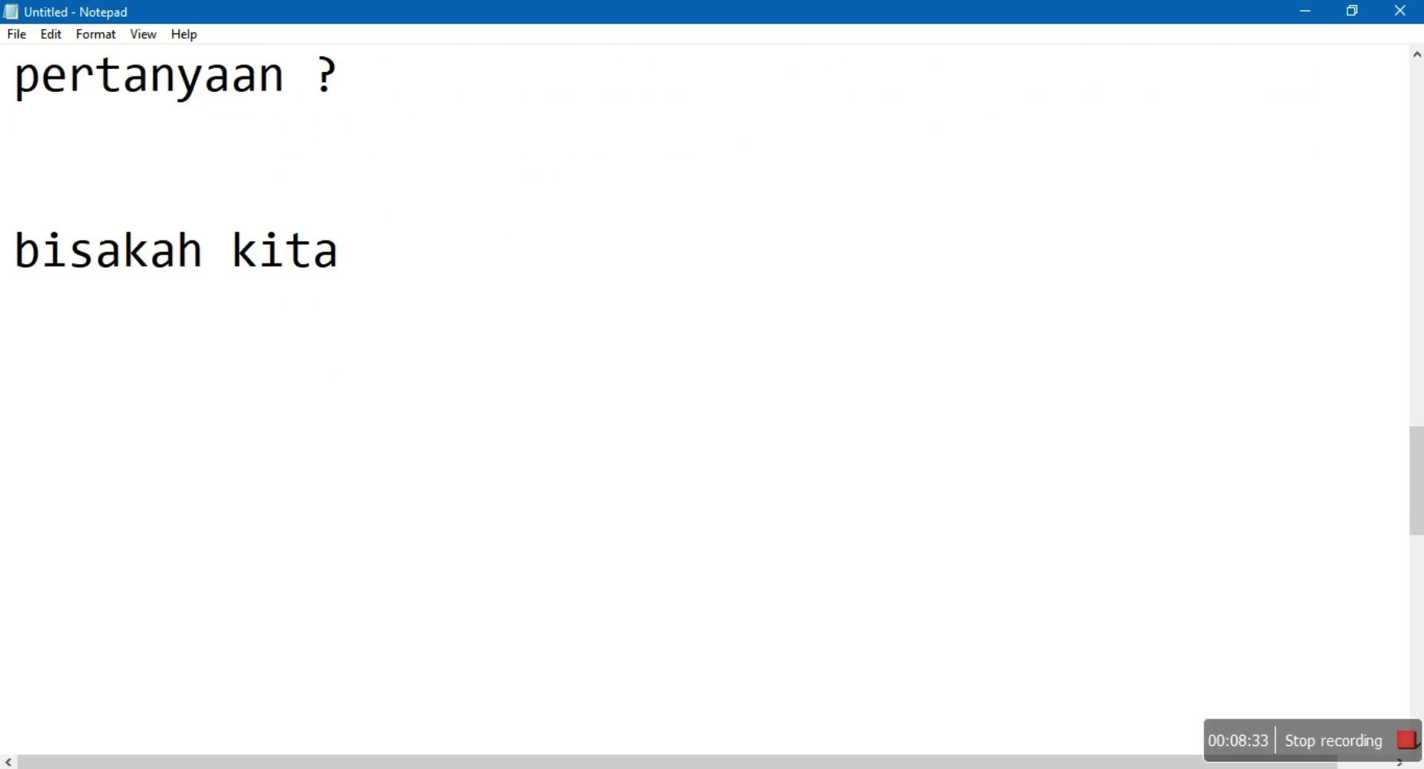
pyautogui.write('nge ping ')
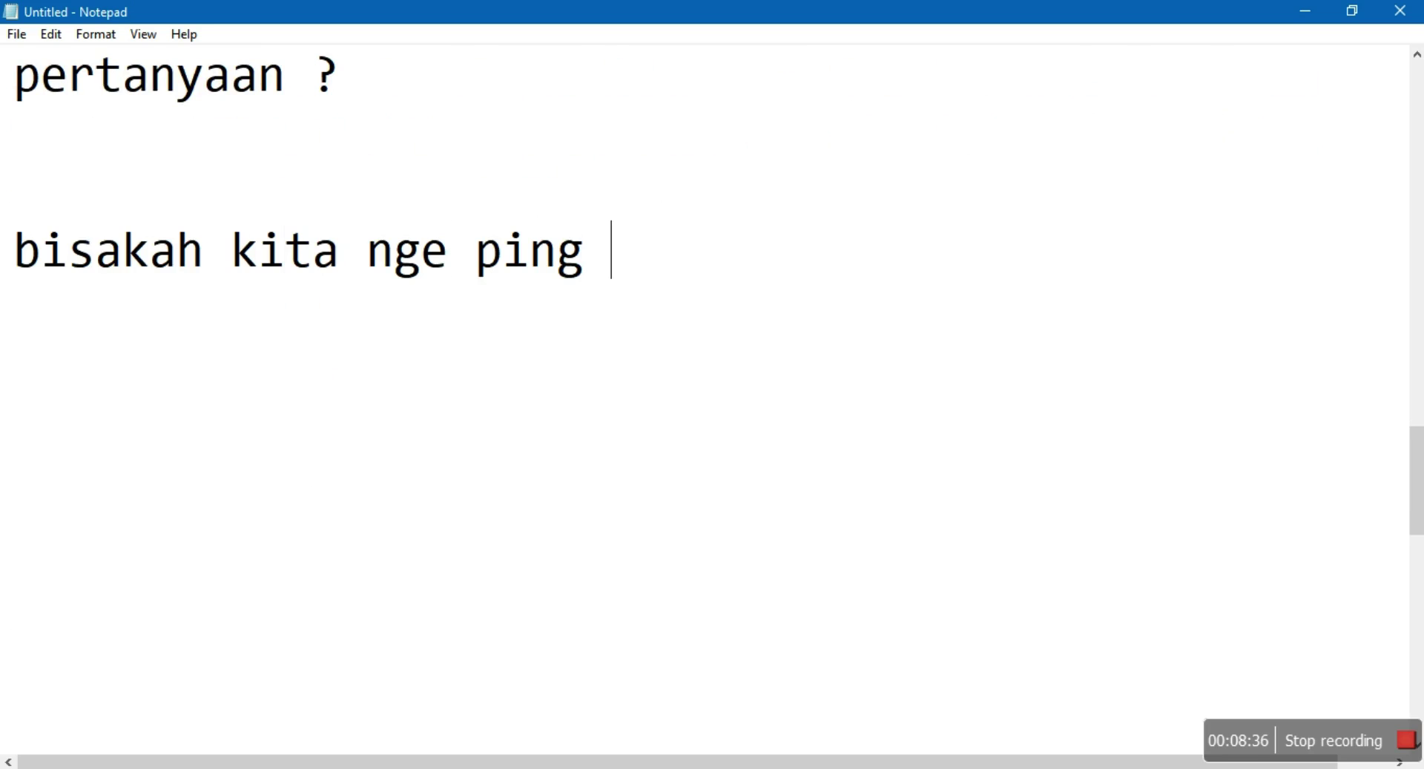
pyautogui.write('p')
pyautogui.press('BackSpace')
pyautogui.write('dri ')
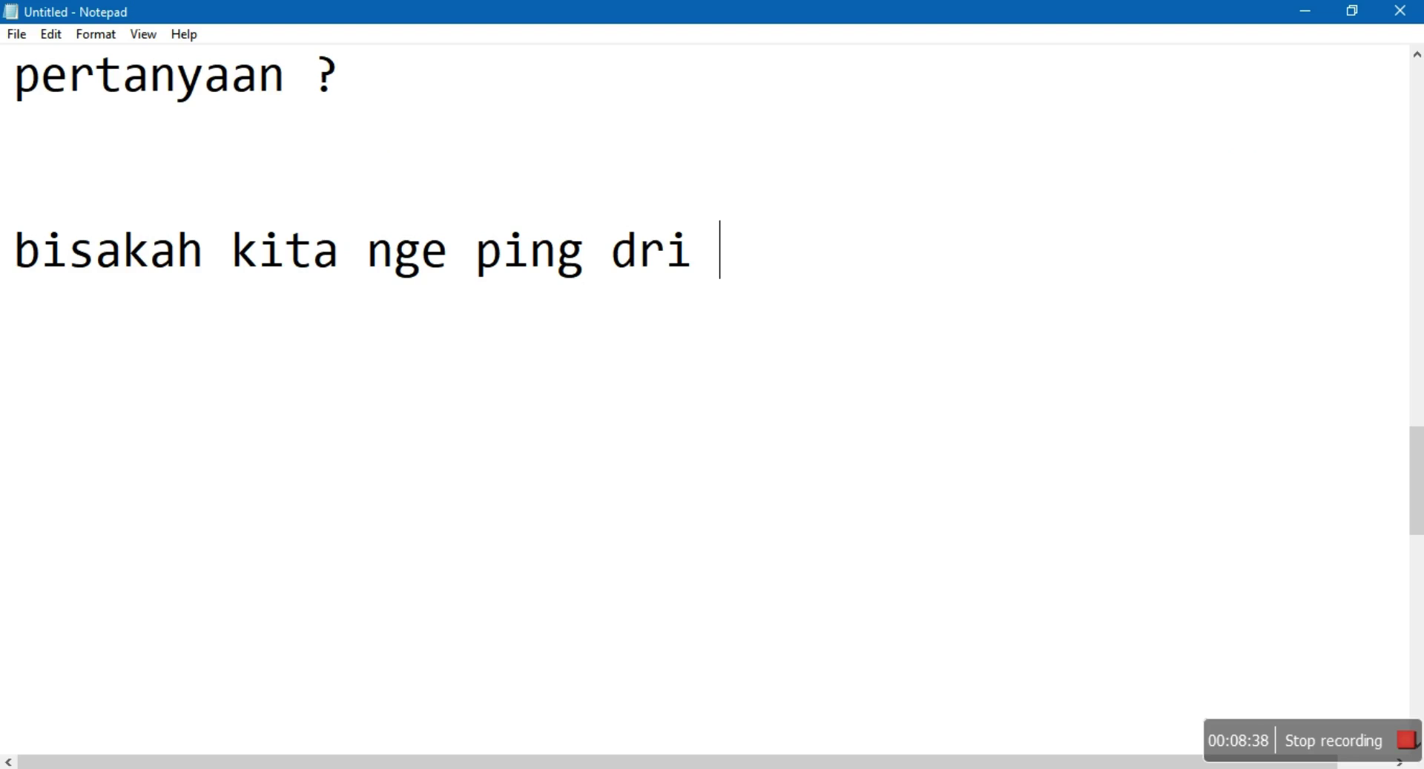
pyautogui.write('vlan 10 ')
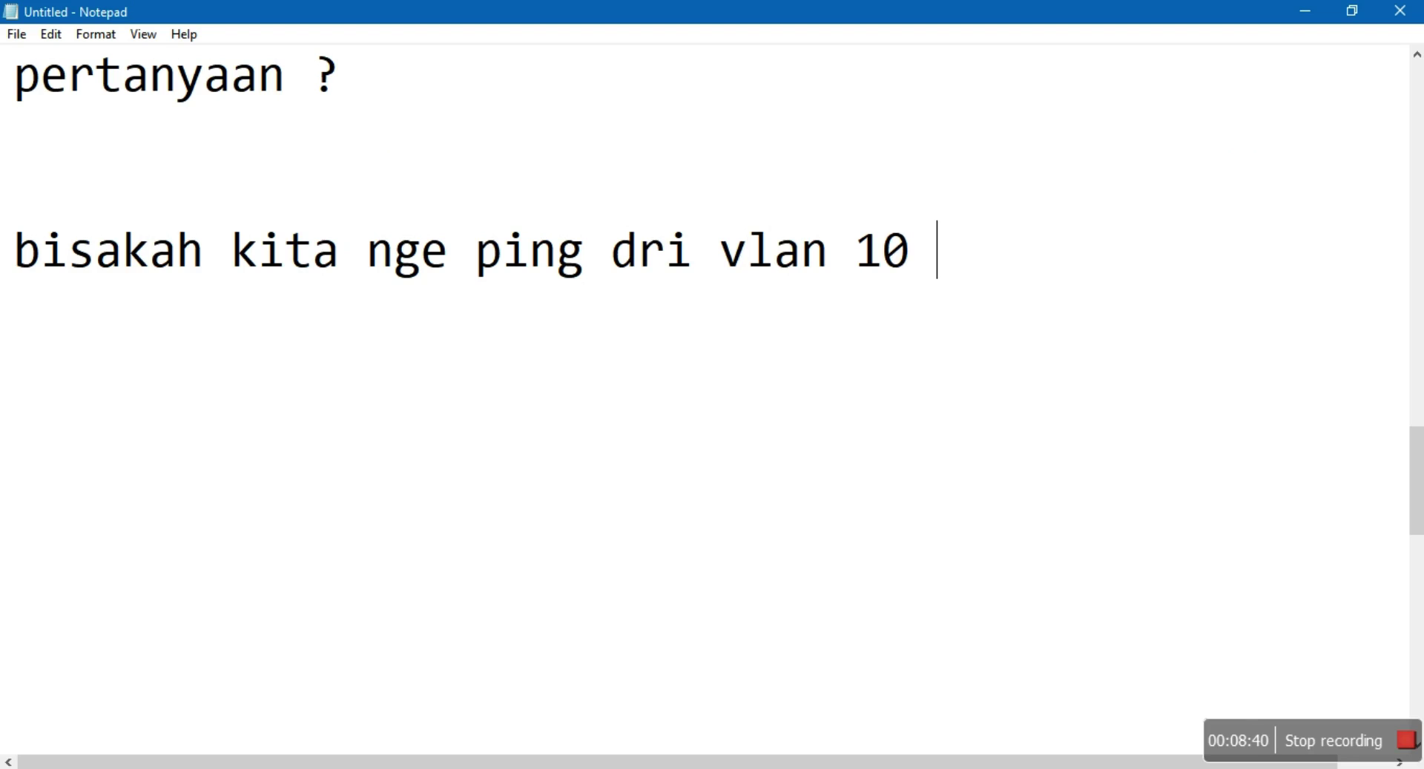
pyautogui.write('ke vlan 20')
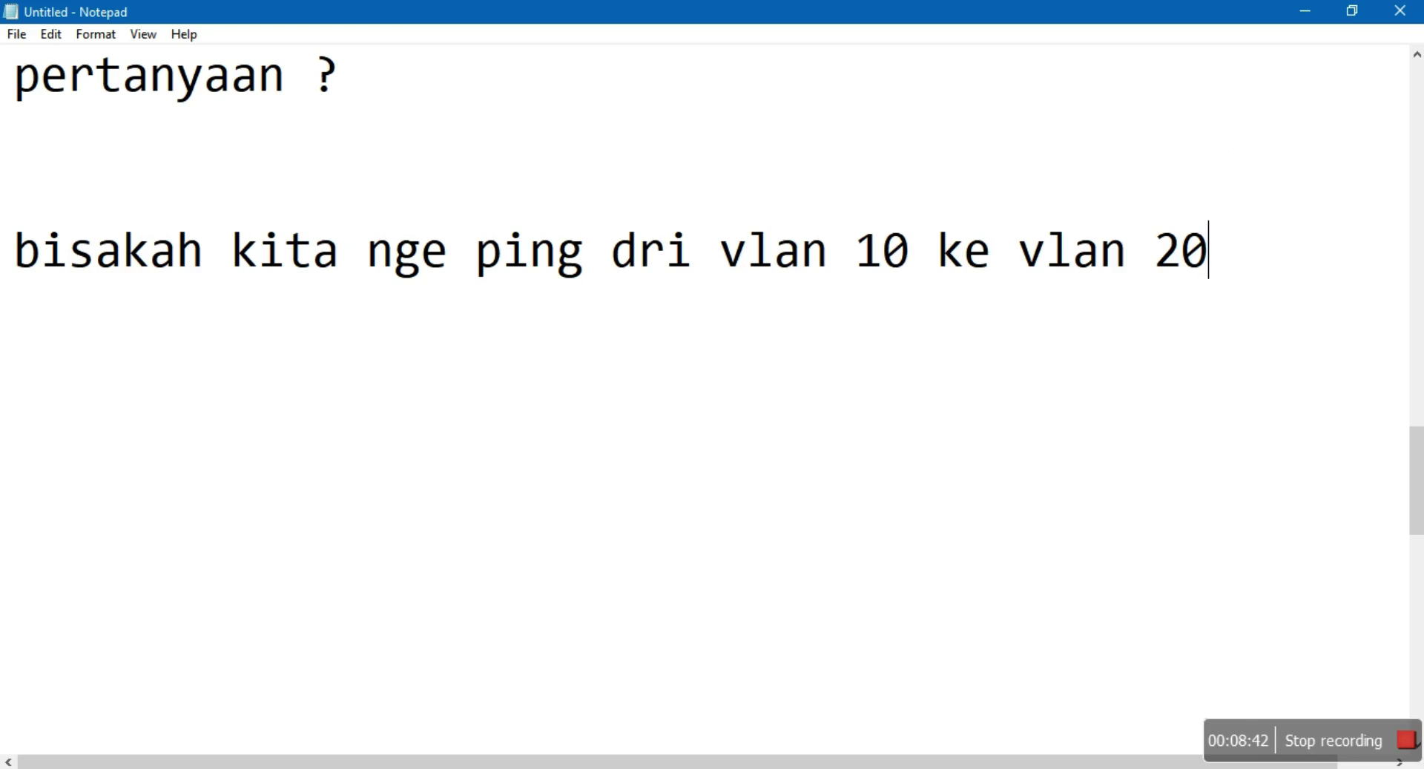
pyautogui.write(' ?')
pyautogui.press('Return')
# Switch to Cisco Packet Tracer, send a simple PDU from PC0 to PC1, and show the PDU list
pyautogui.press('ctrl+super+Left')
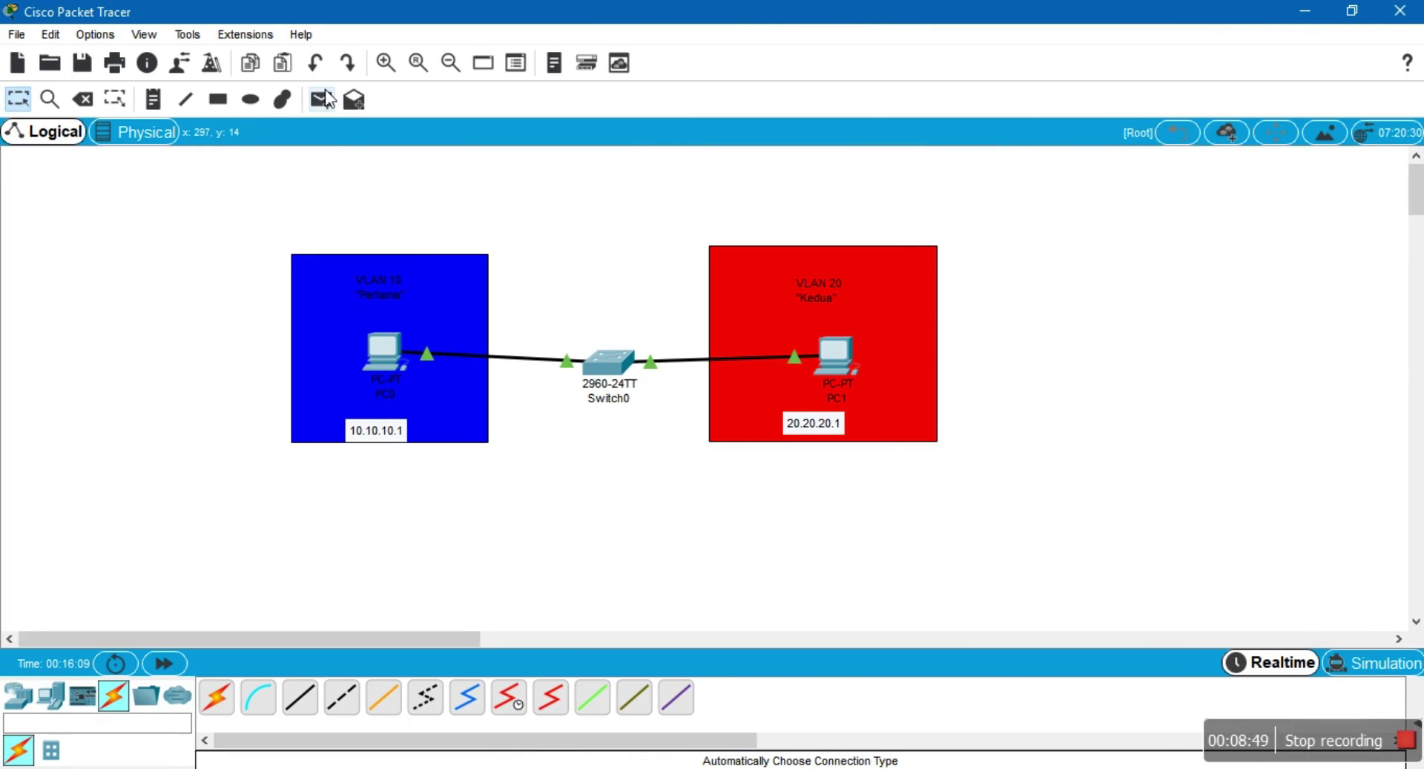
pyautogui.click(323, 106)
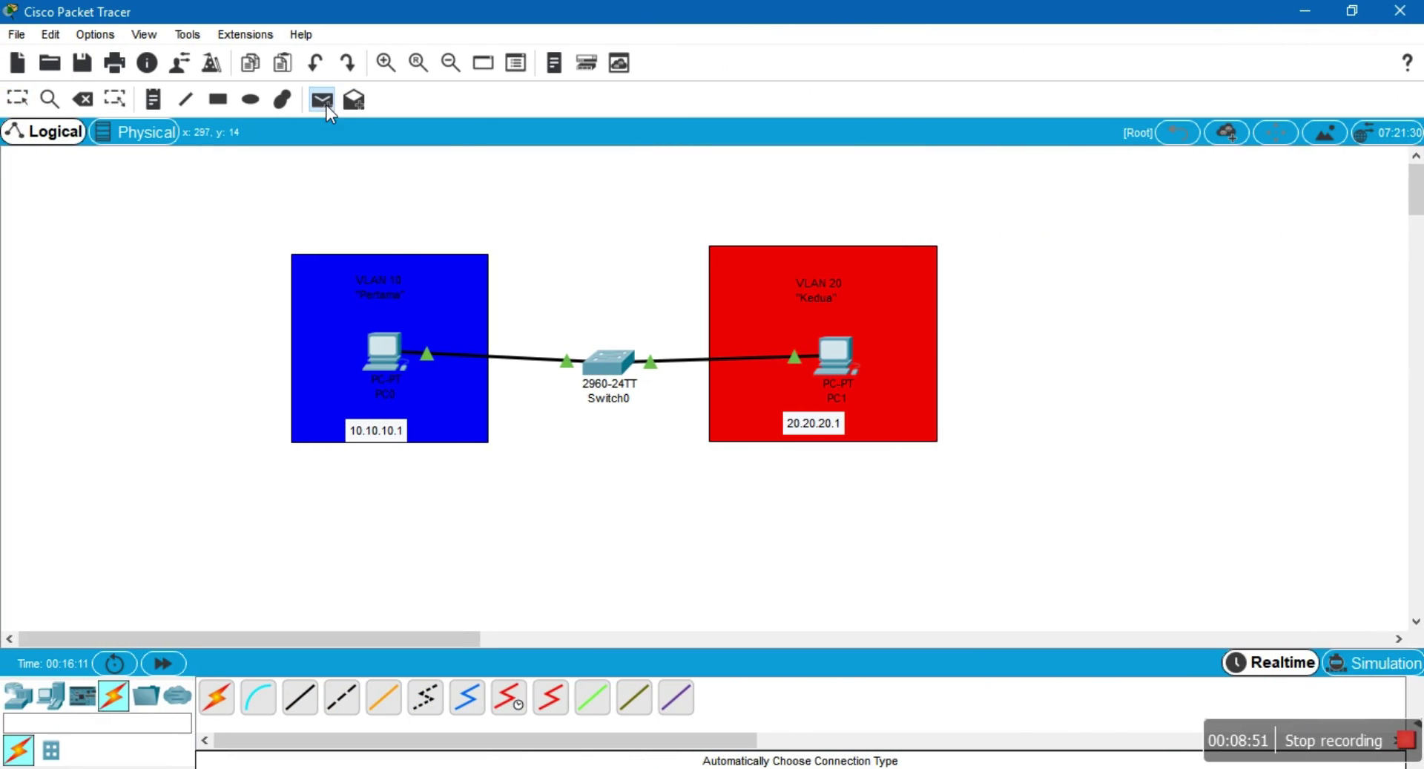
pyautogui.click(386, 350)
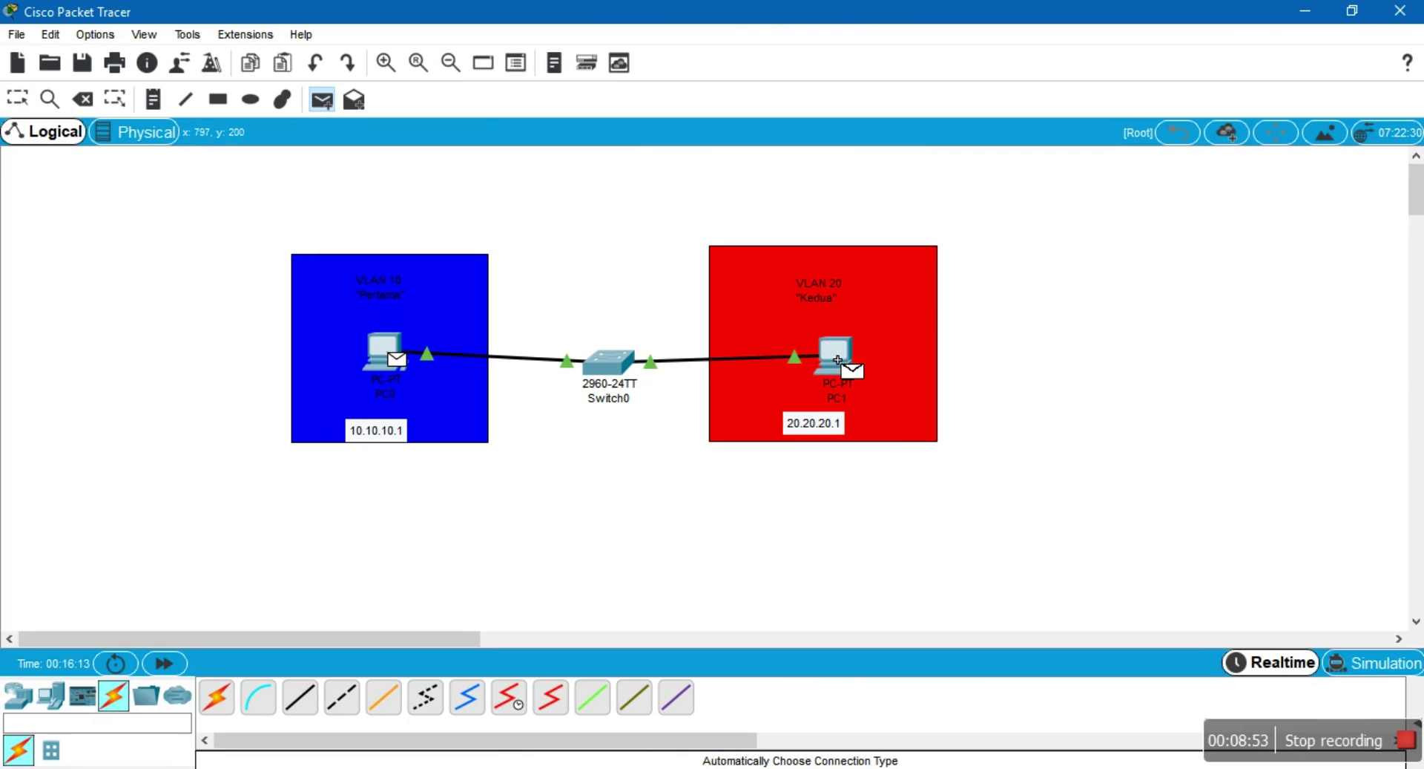
pyautogui.click(842, 353)
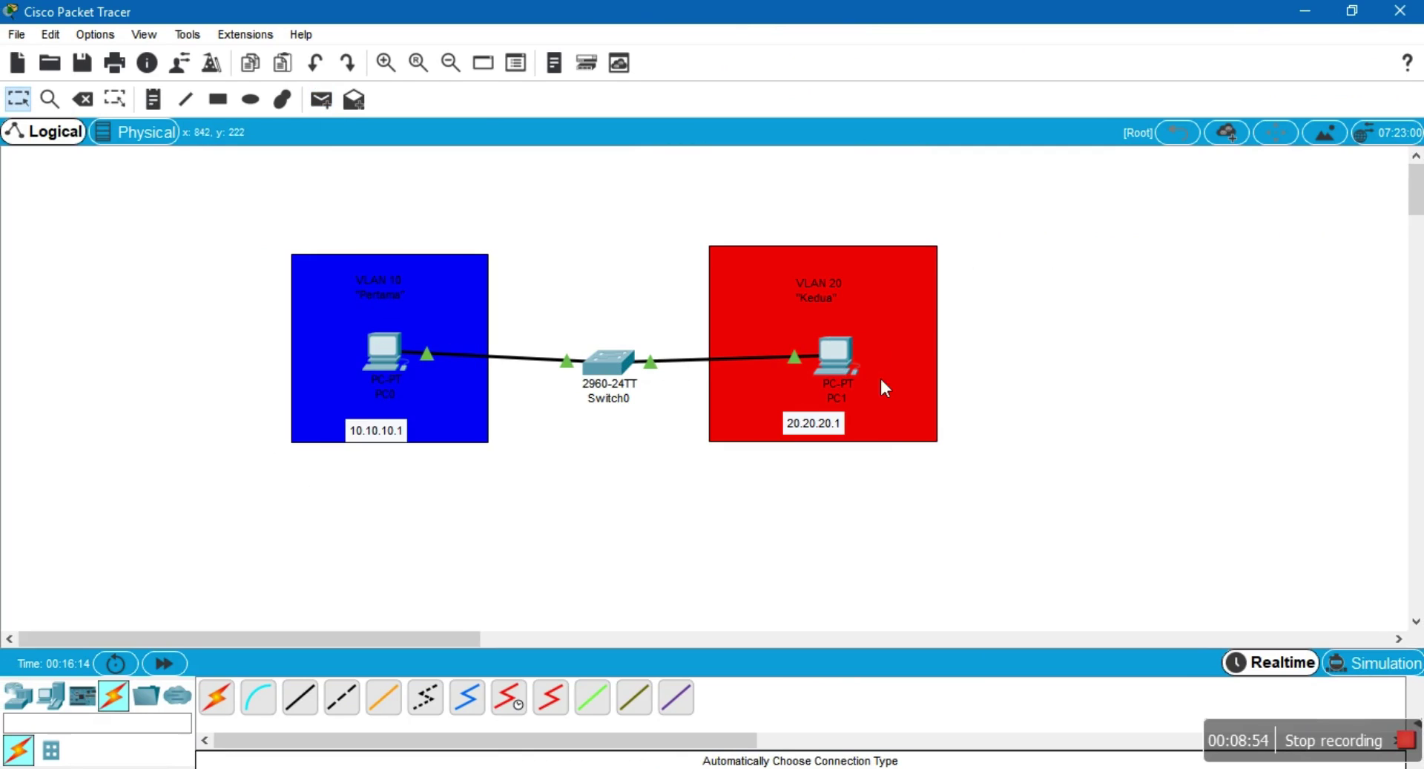
pyautogui.click(1418, 720)
# Switch to Notepad and write "tidak bisa, karena mereka berdua berada pada VLAN yang berbeda" directly below the question
pyautogui.hotkey('alt', 'Tab')
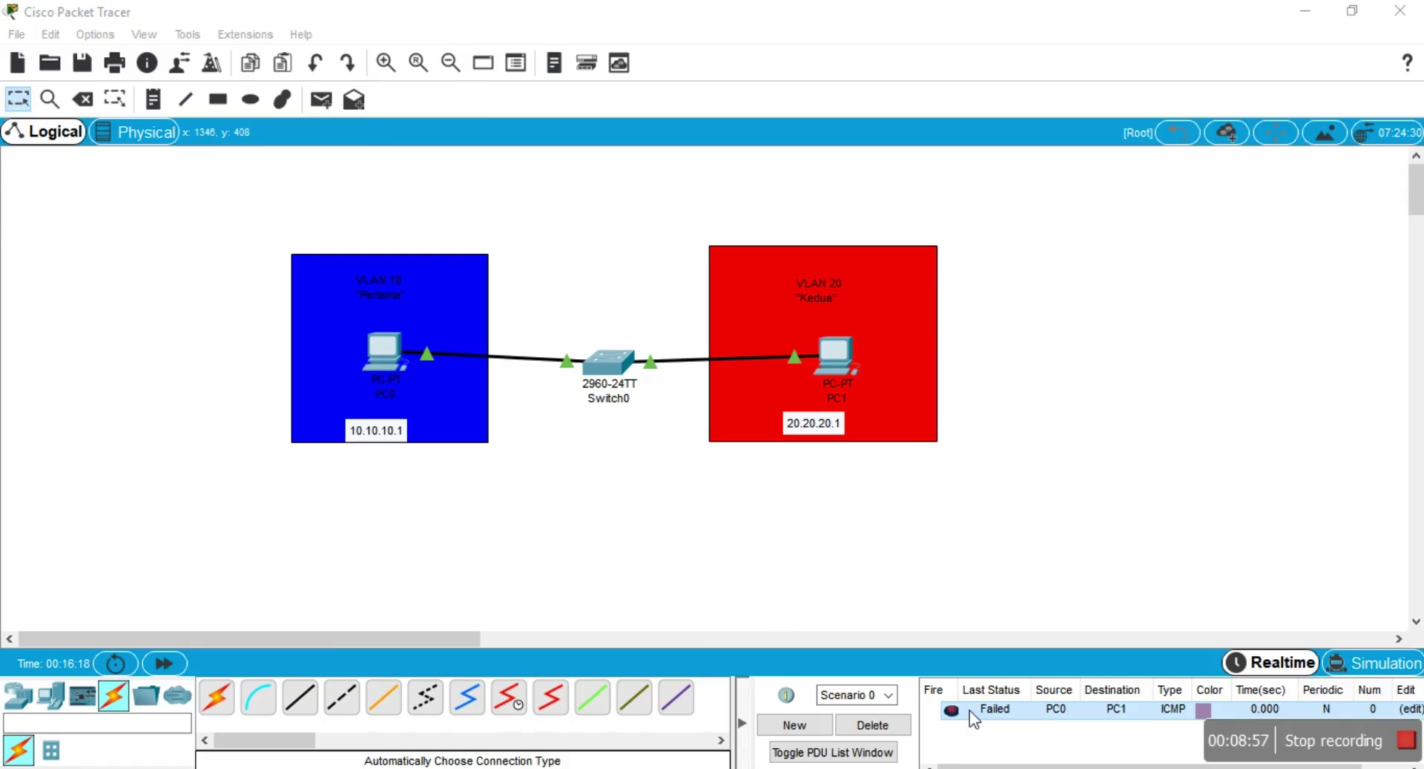
pyautogui.click(1017, 641)
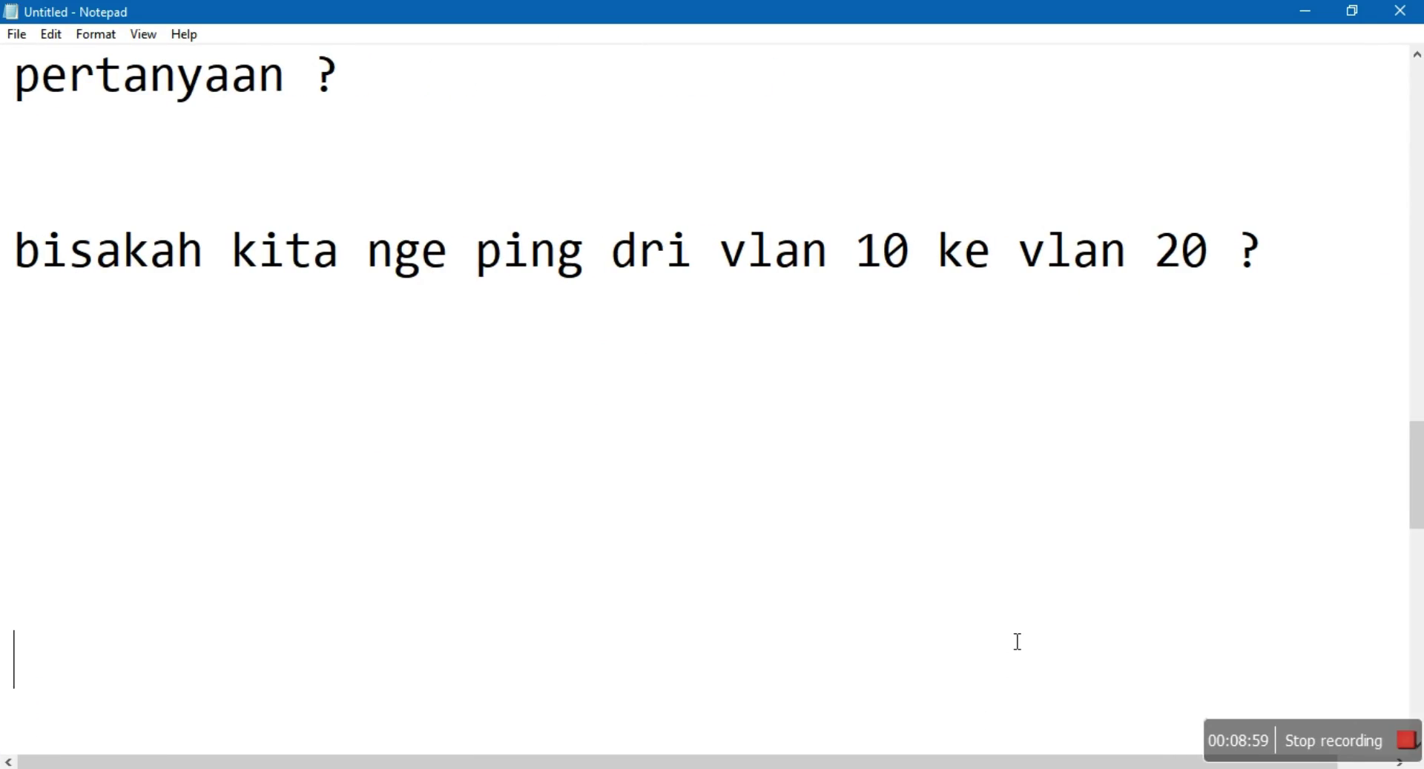
pyautogui.click(675, 354)
pyautogui.write('tidaj')
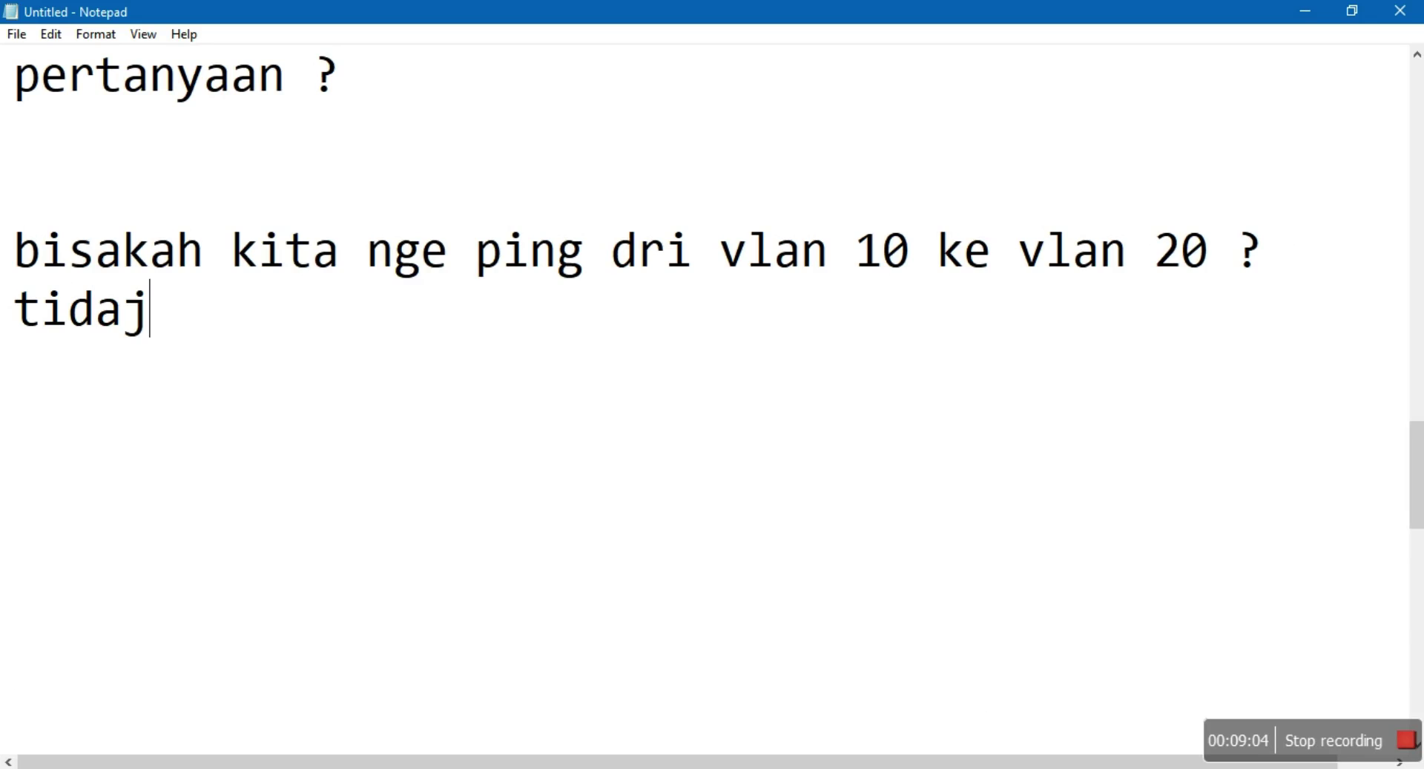
pyautogui.press('BackSpace')
pyautogui.write('k bisa')
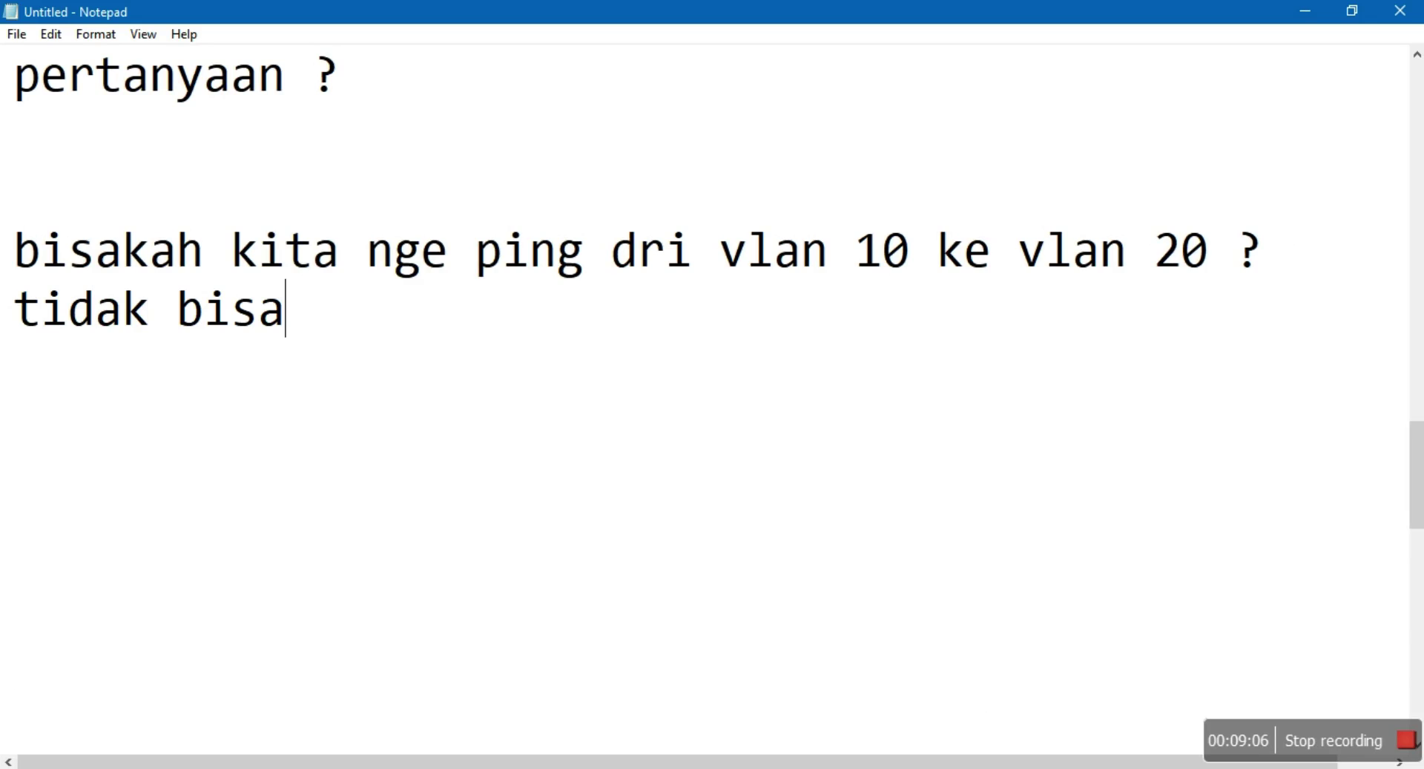
pyautogui.write(', karena ')
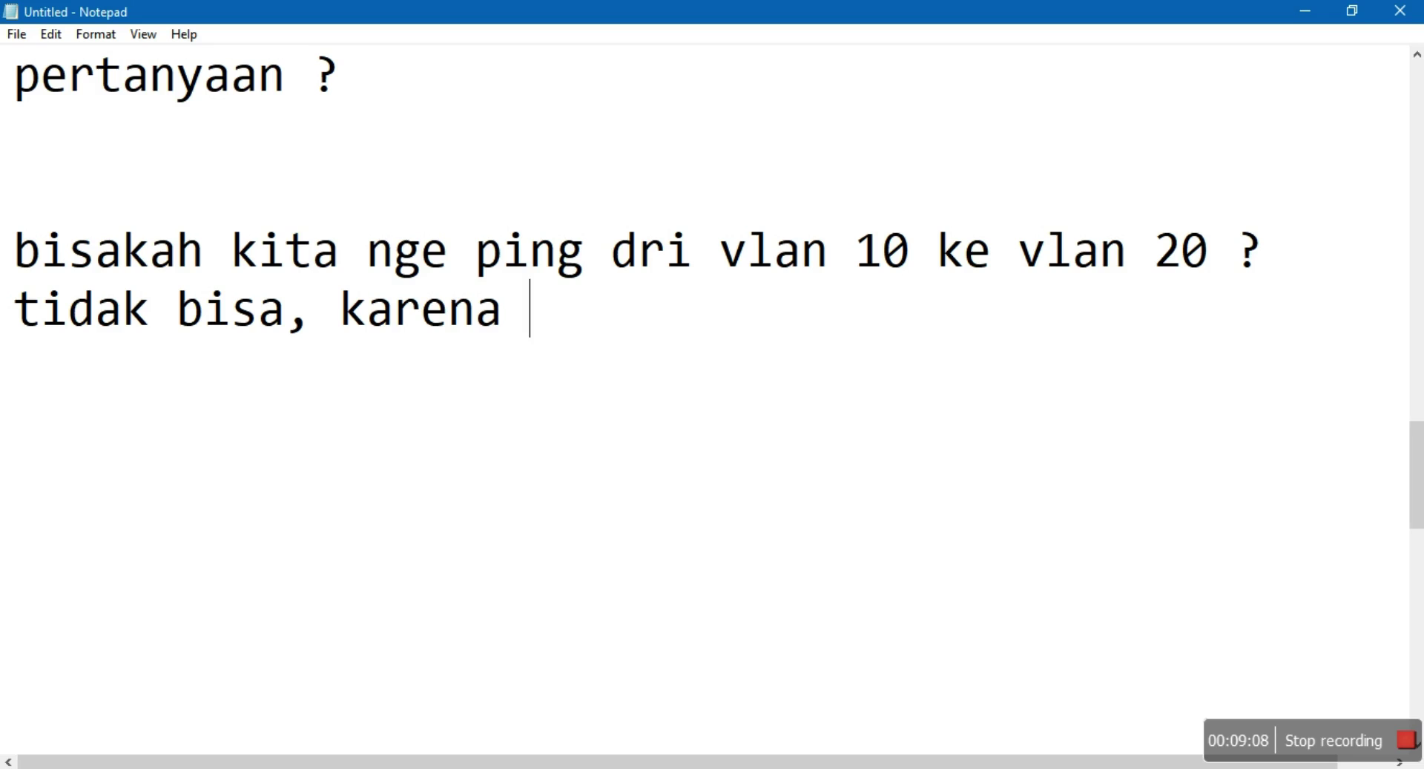
pyautogui.write('mereka ')
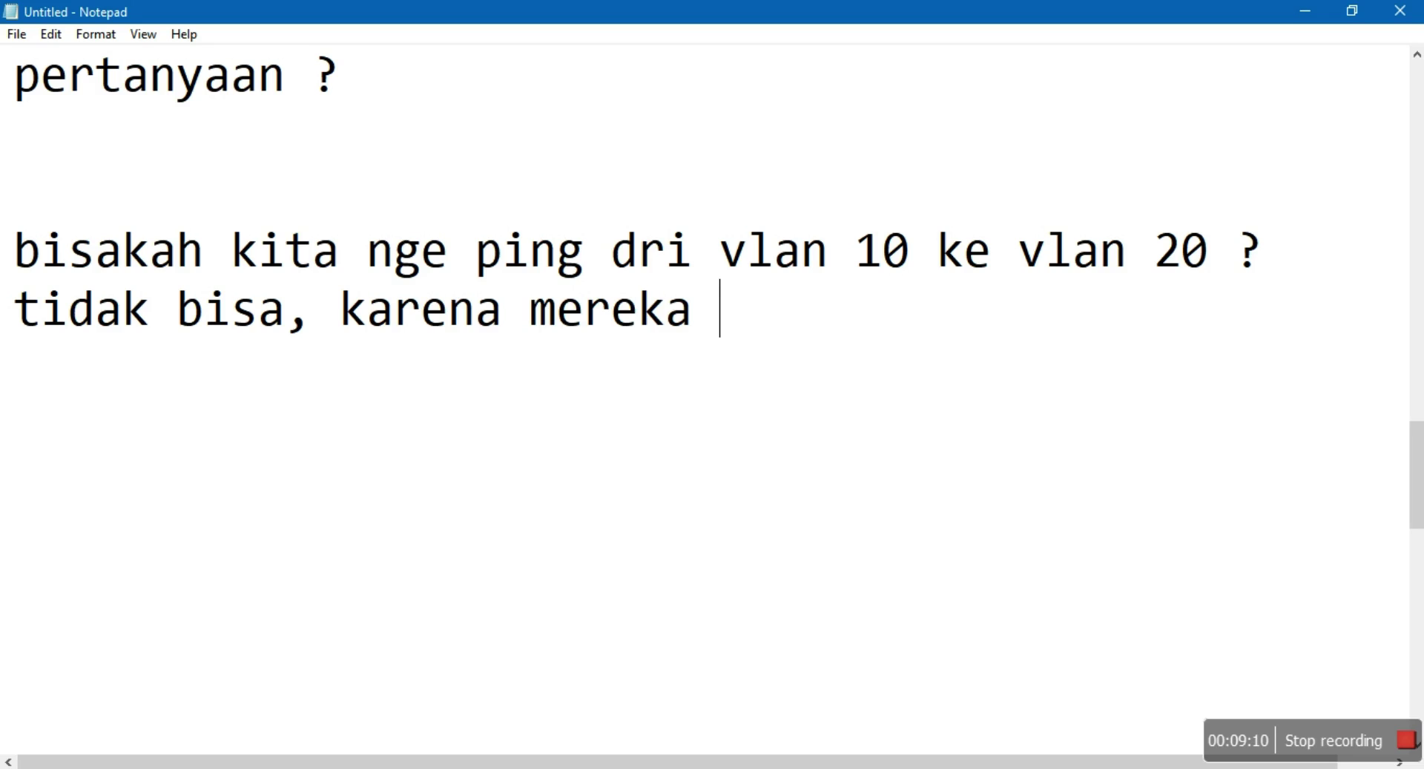
pyautogui.write('berdua ')
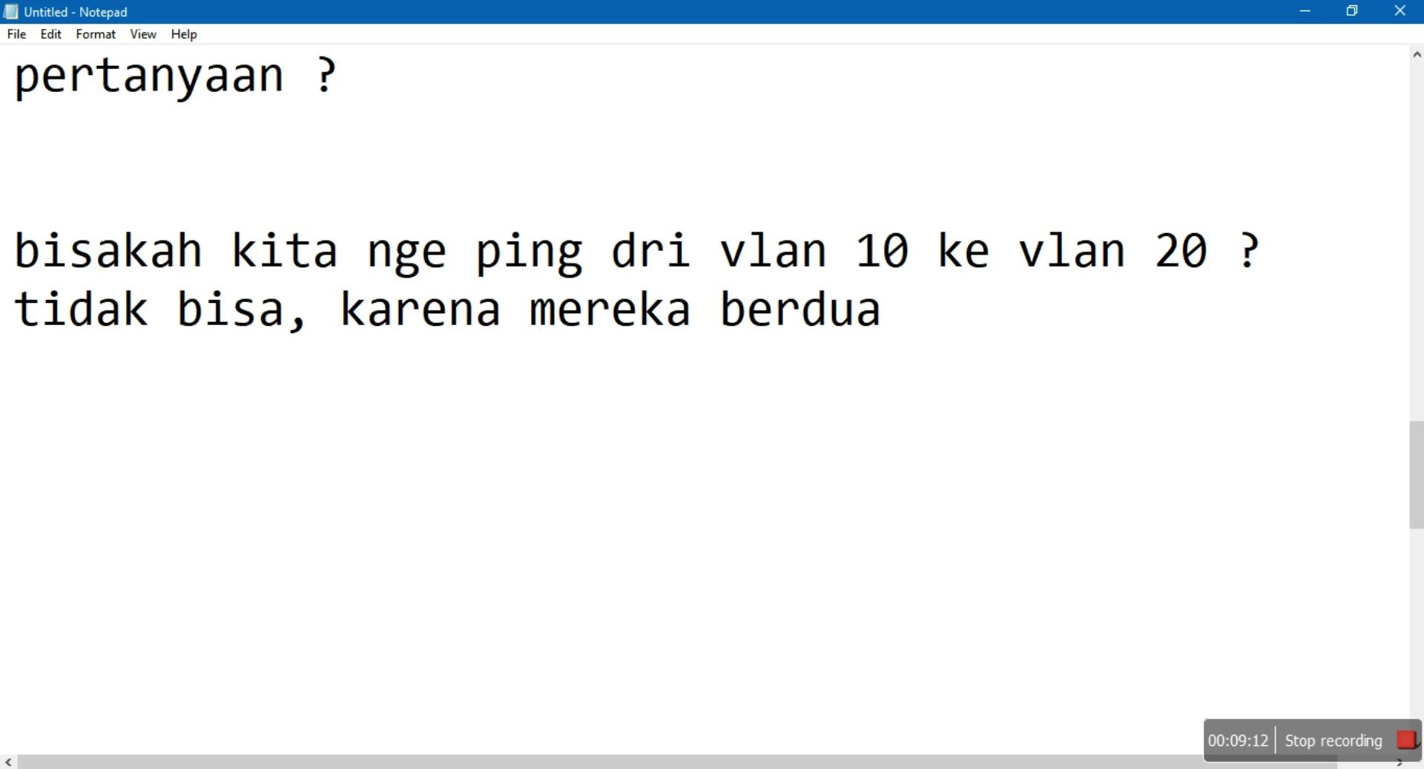
pyautogui.write('berada ')
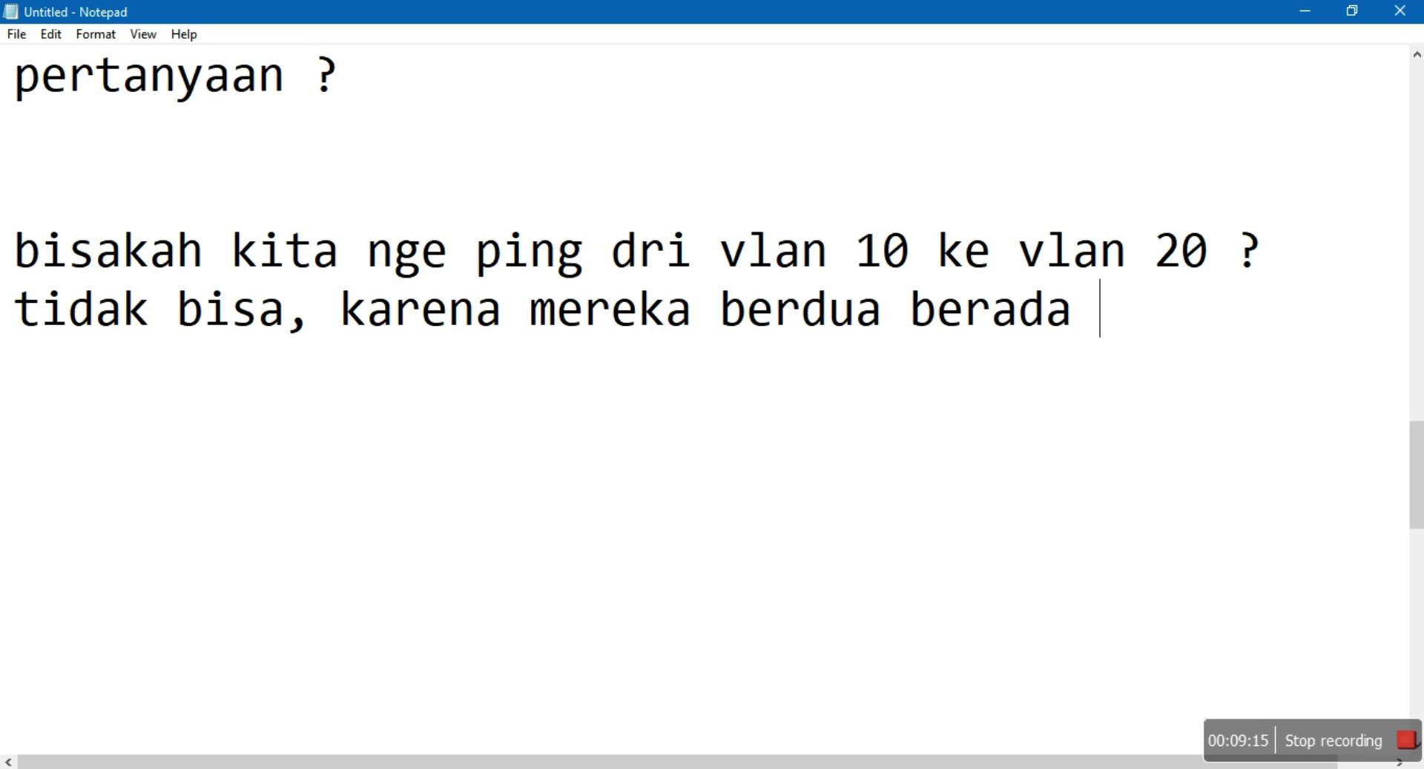
pyautogui.write('pada ')
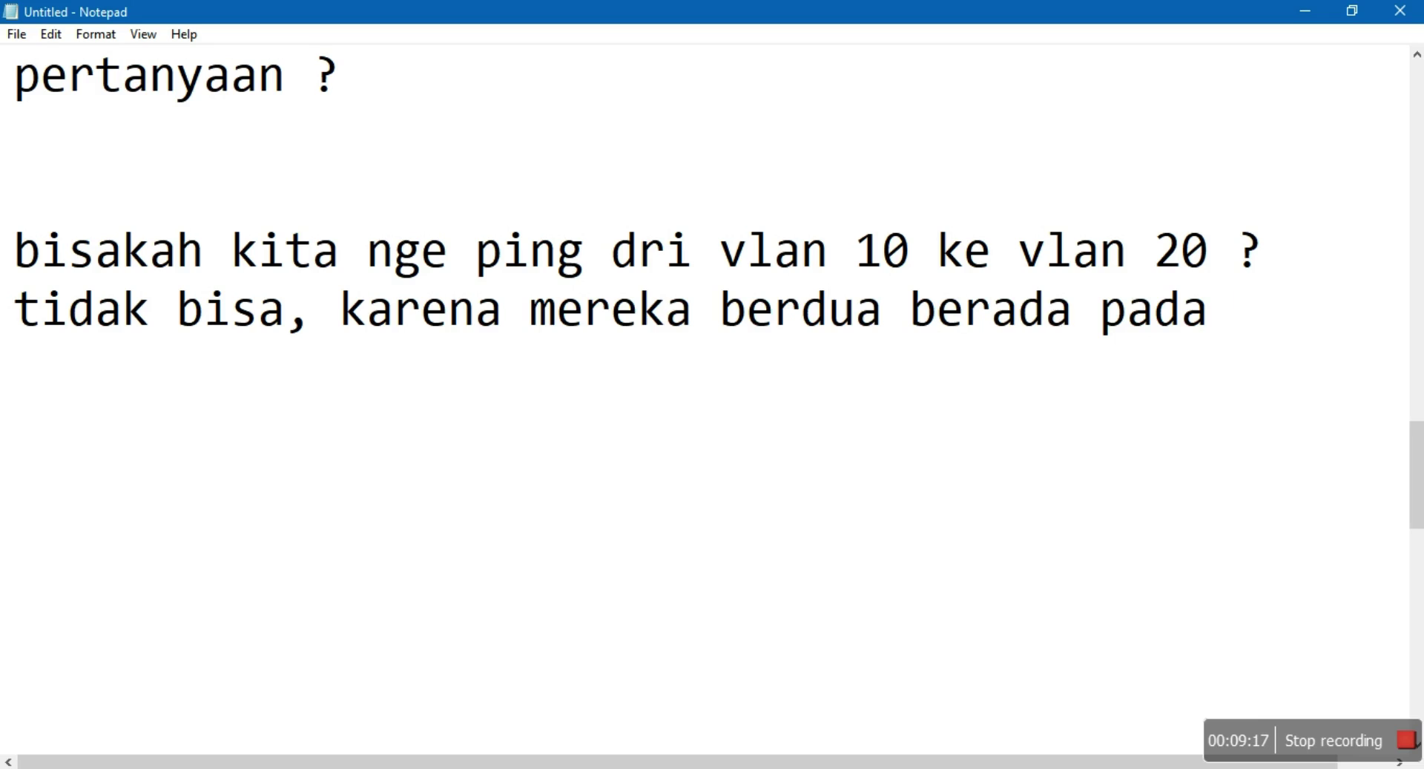
pyautogui.write('VLAN yang berbeda')
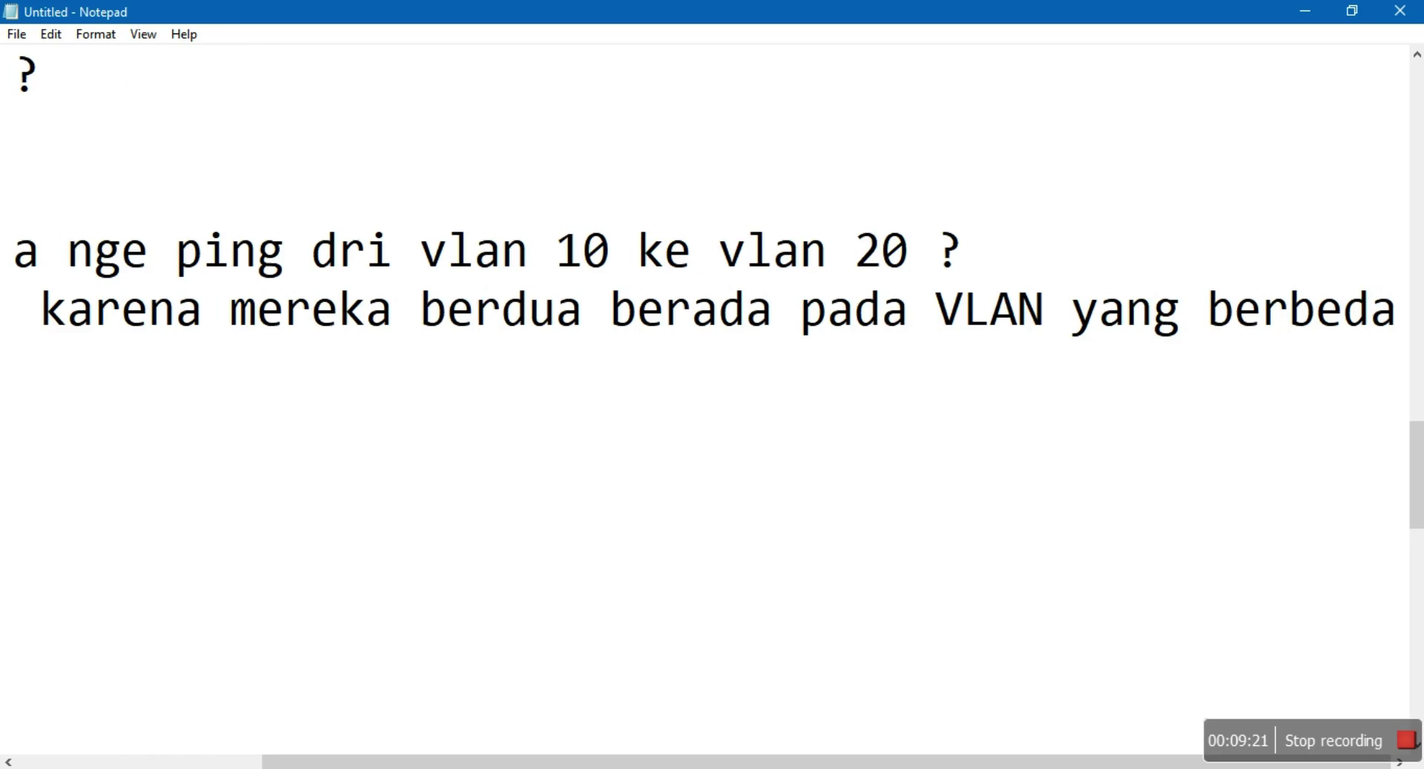
# Start a new line with "tapi" below the answer, leaving two blank lines between them
pyautogui.press('Return')
pyautogui.press('Return')
pyautogui.press('Return')
pyautogui.write('tapi')
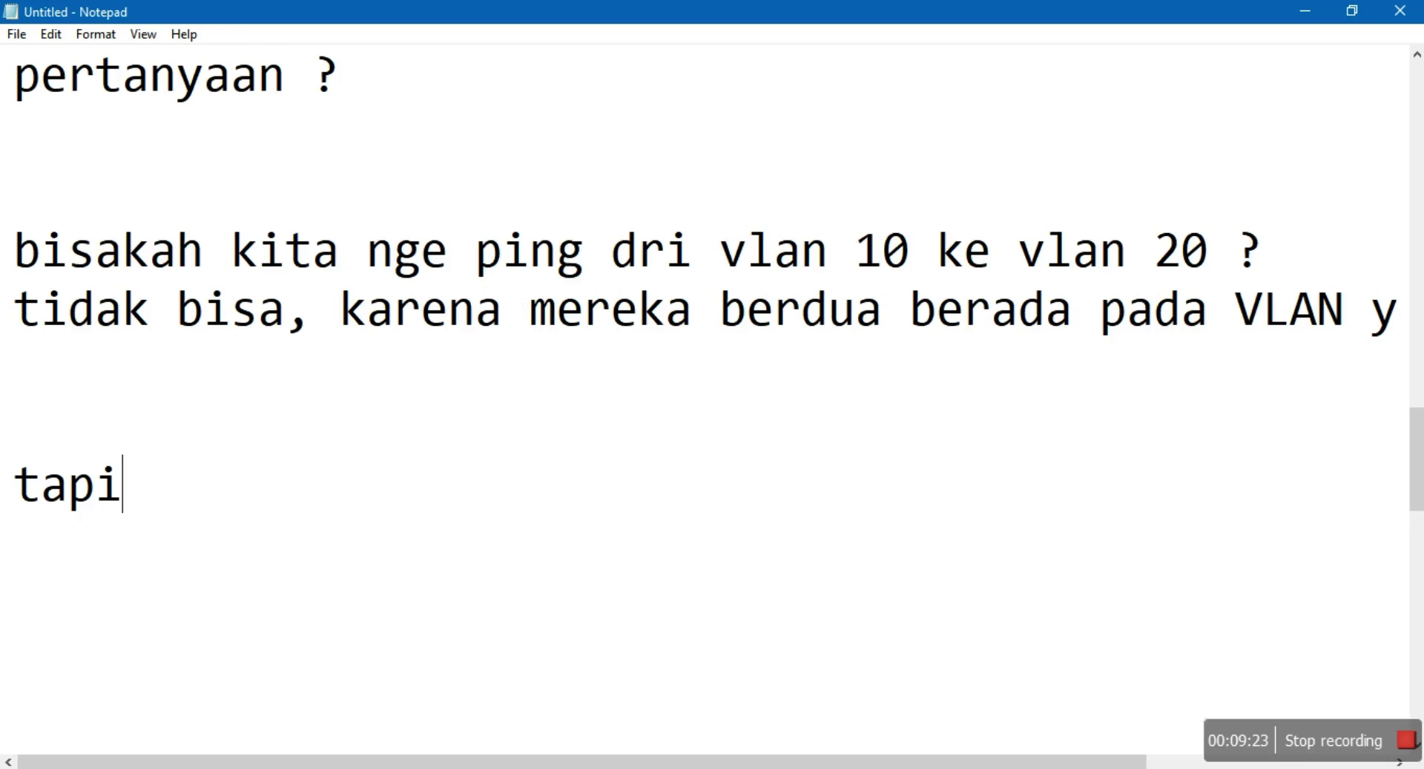
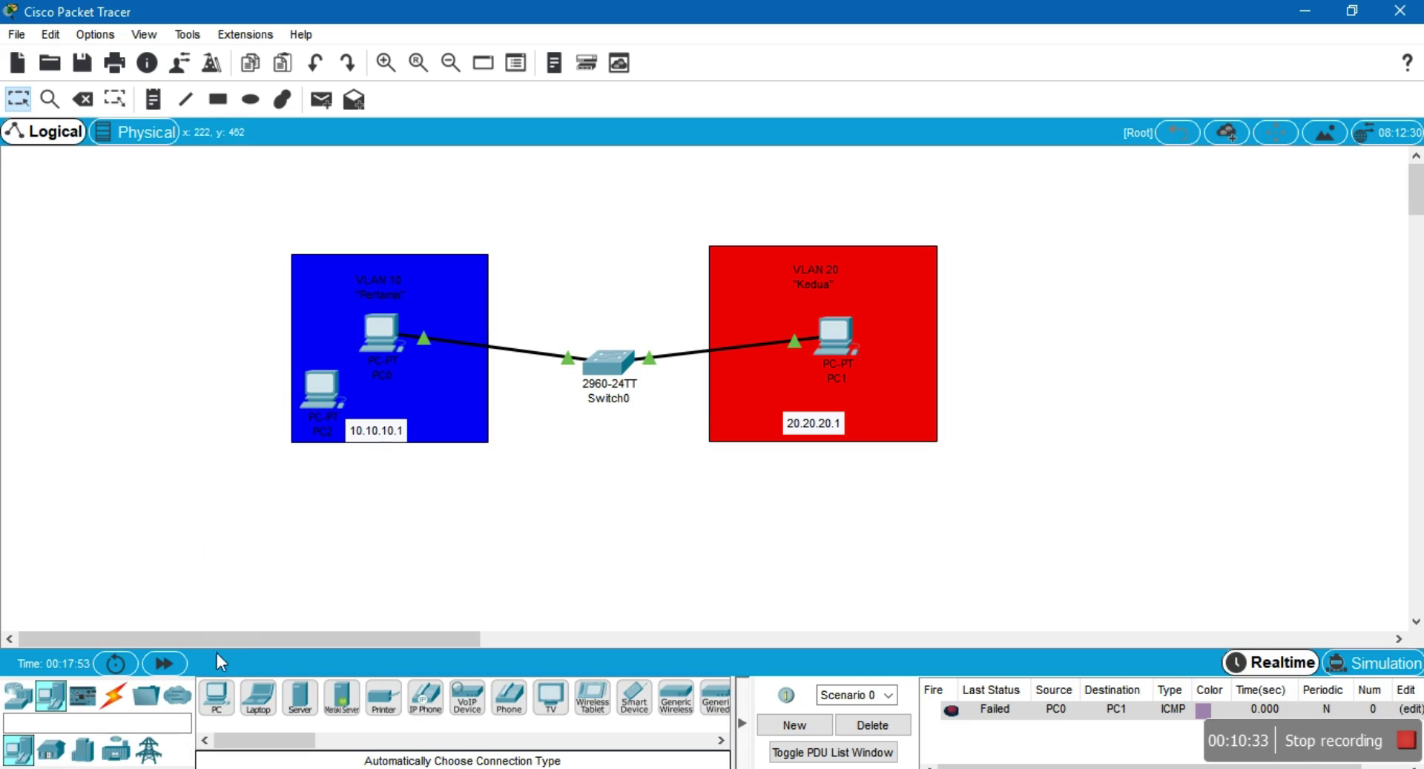
# Move the 10.10.10.1 note beside PC0 and the 20.20.20.1 note beside PC1
pyautogui.moveTo(369, 436); pyautogui.dragTo(414, 389)
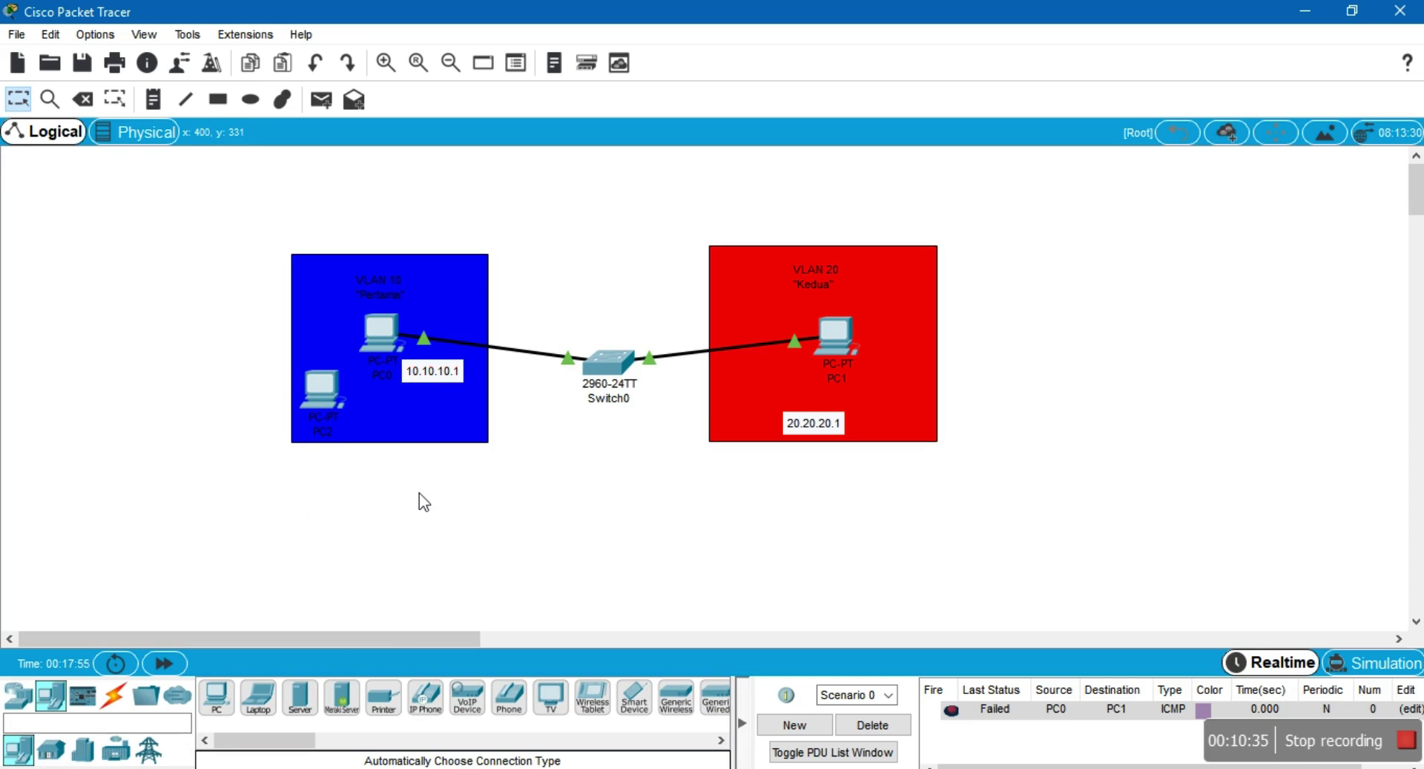
pyautogui.moveTo(835, 421); pyautogui.dragTo(796, 369)
pyautogui.click(560, 503)
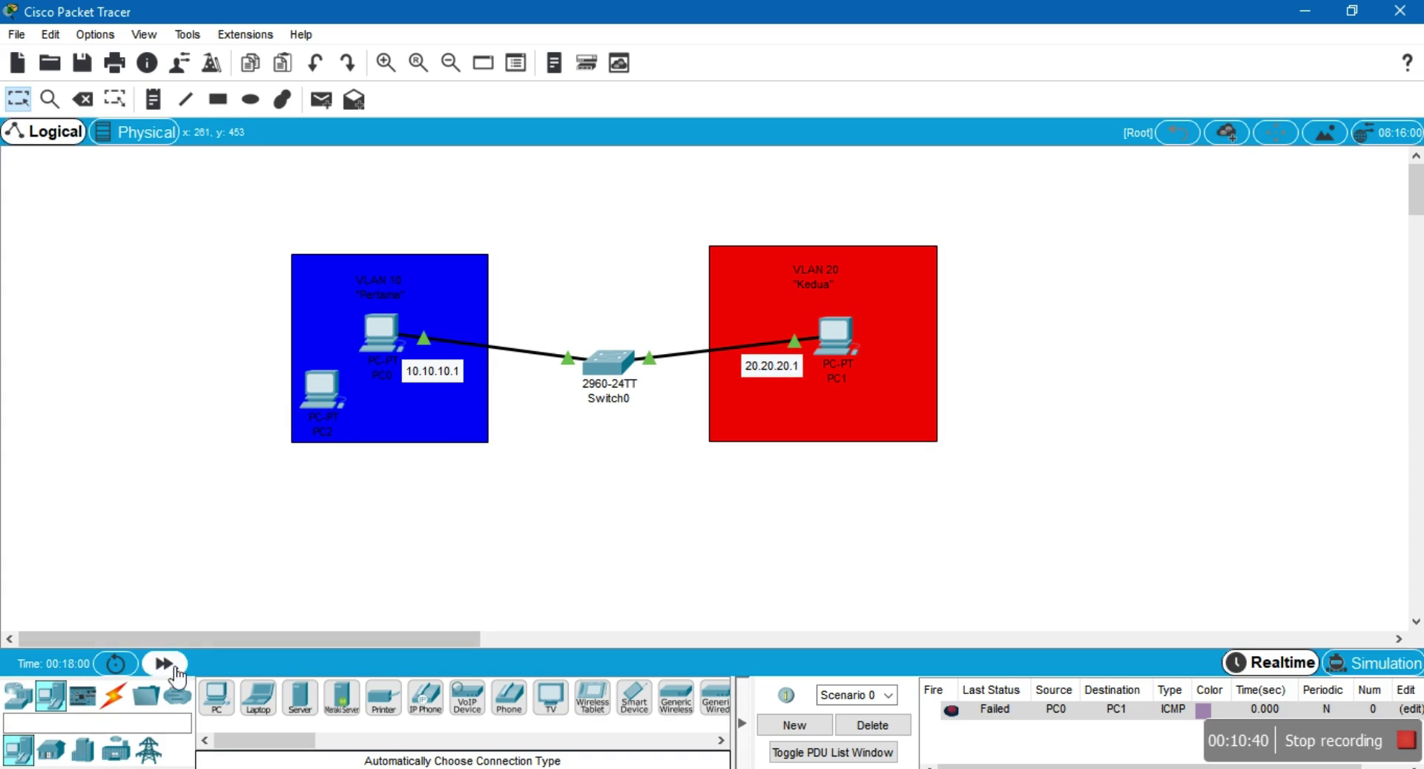
# Add another PC to the workspace and move it into the red VLAN 20 area, below PC1
pyautogui.click(211, 685)
pyautogui.click(859, 478)
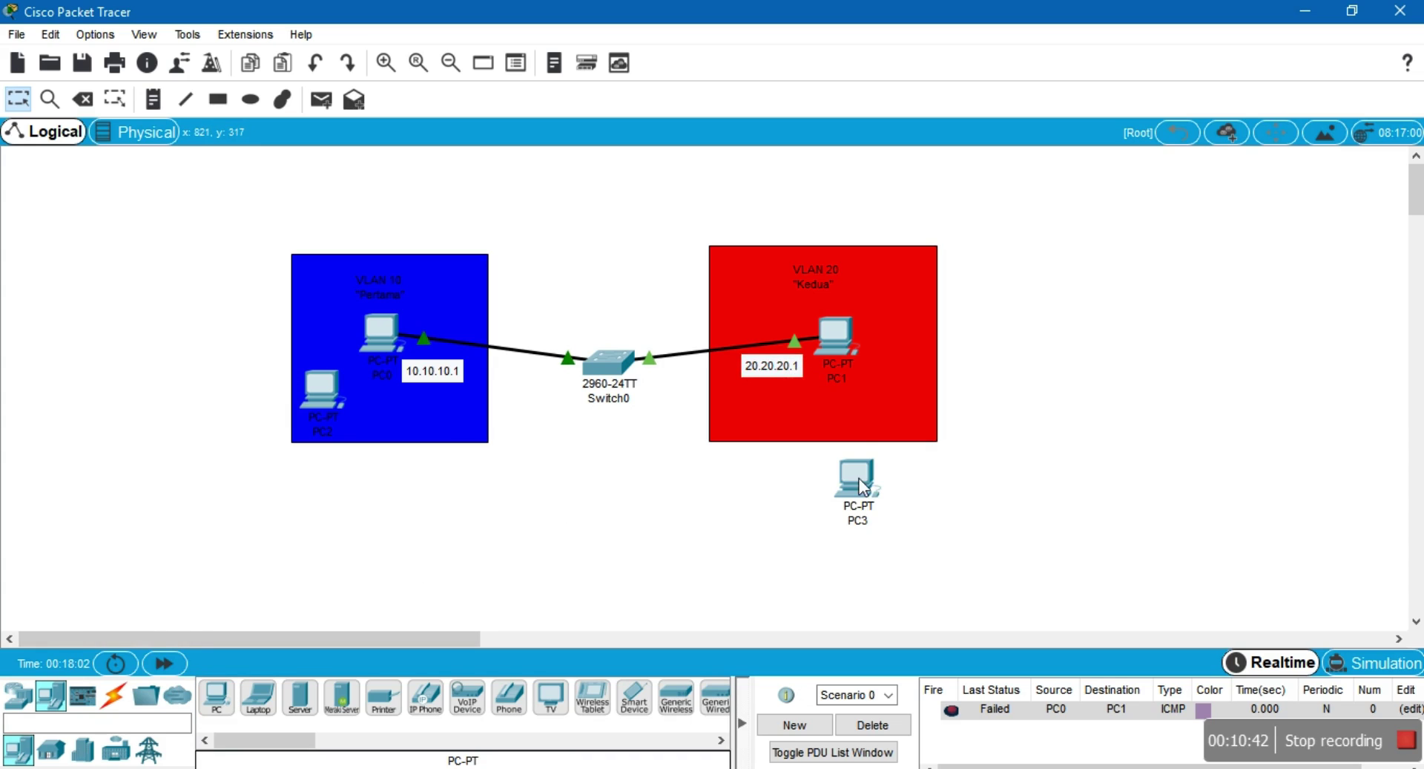
pyautogui.moveTo(855, 480); pyautogui.dragTo(895, 394)
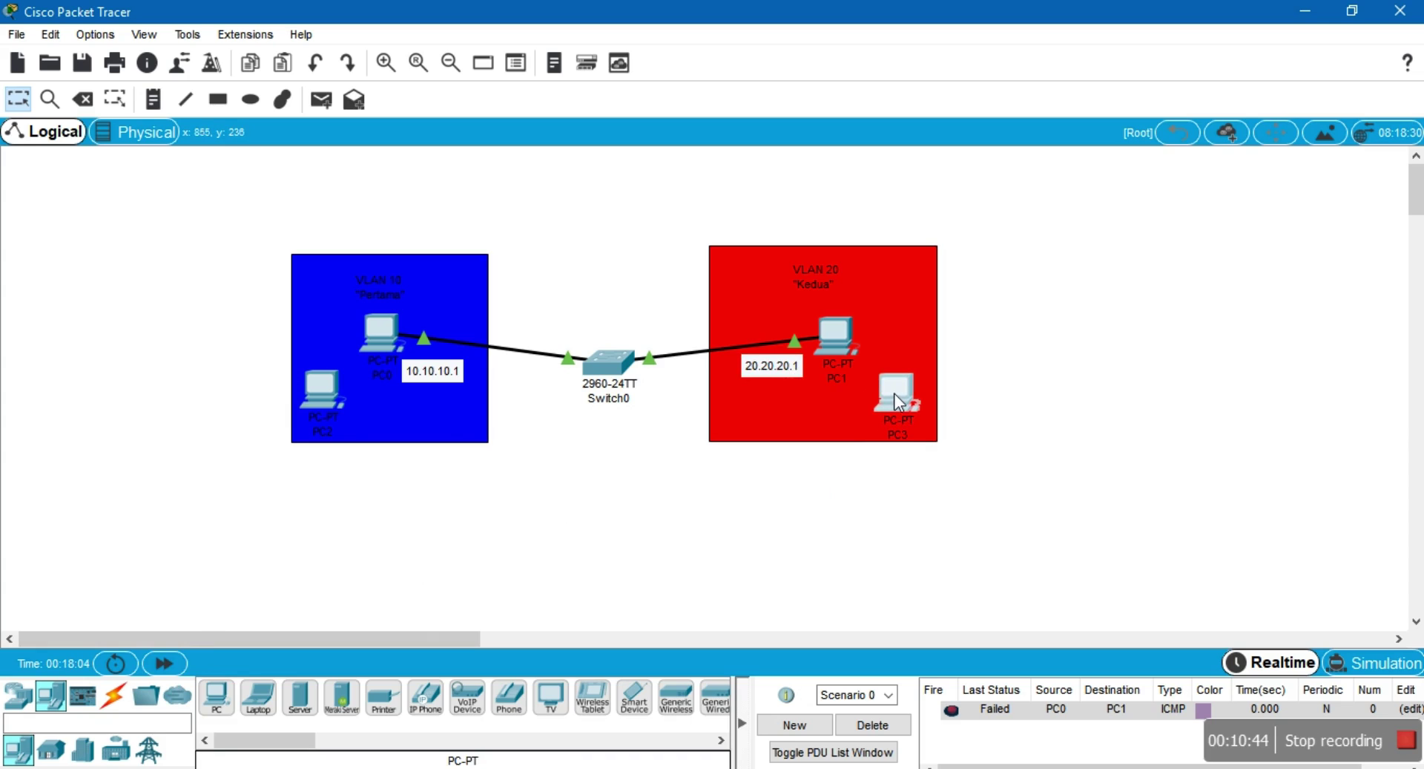
# Connect Switch0 to PC2 and PC3 with automatically chosen cables and fast-forward the simulation time
pyautogui.click(115, 696)
pyautogui.click(216, 696)
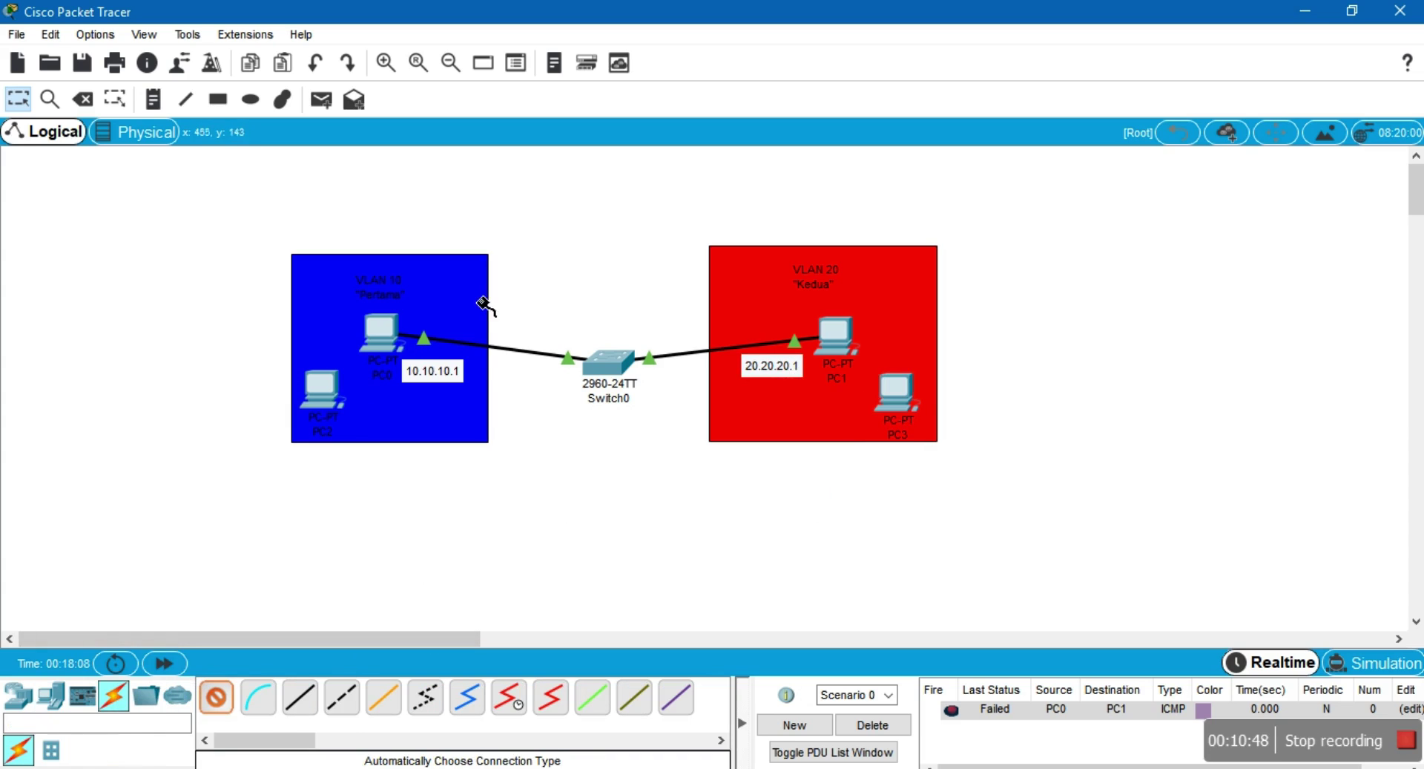
pyautogui.click(615, 365)
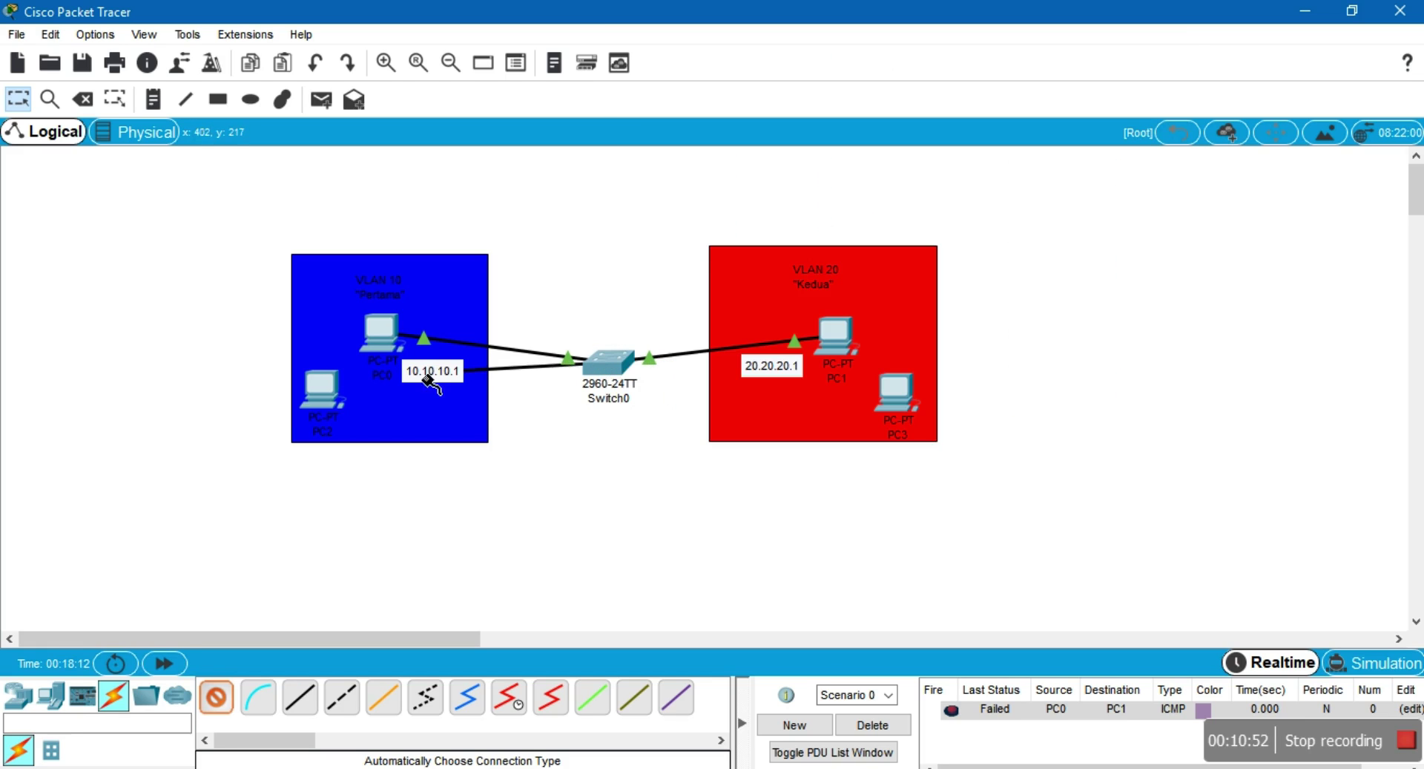
pyautogui.click(338, 393)
pyautogui.click(216, 696)
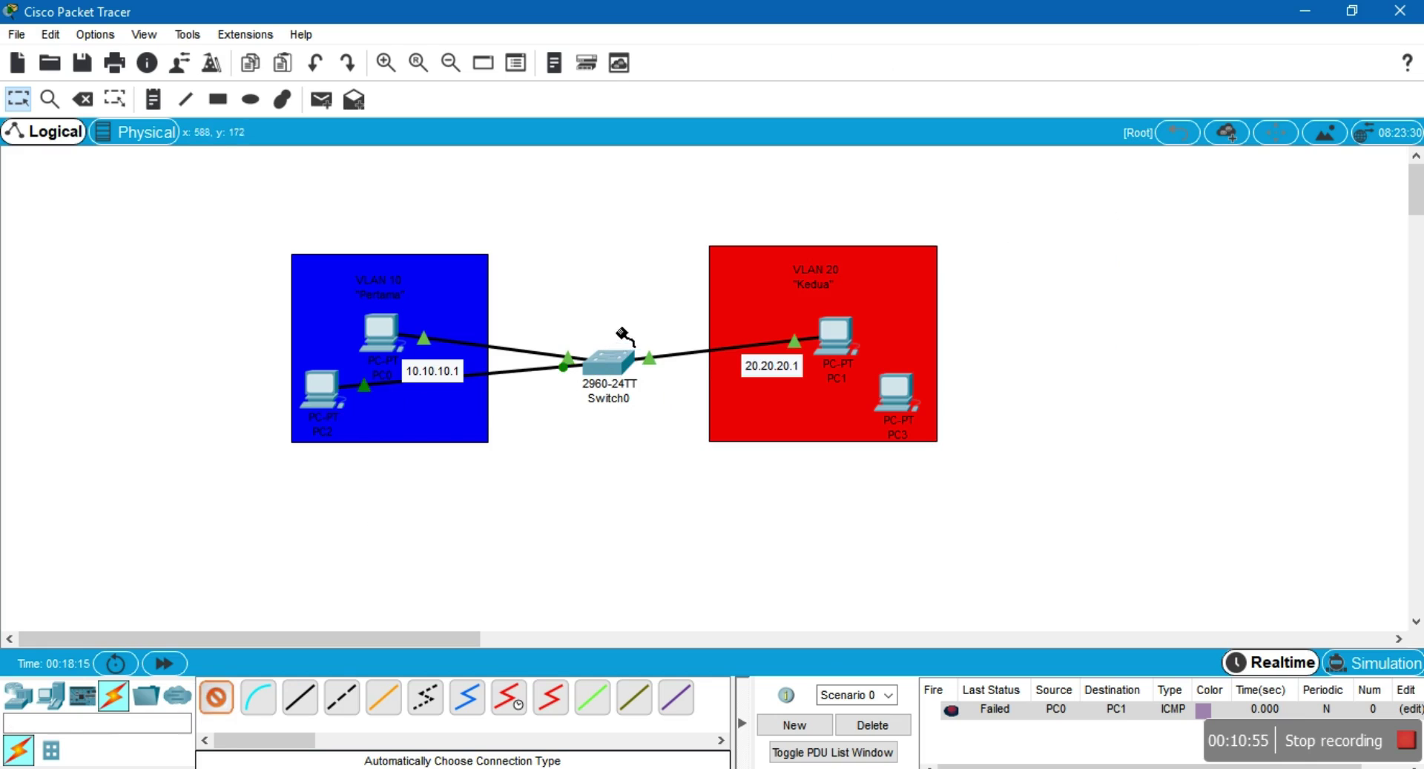
pyautogui.click(615, 365)
pyautogui.click(897, 392)
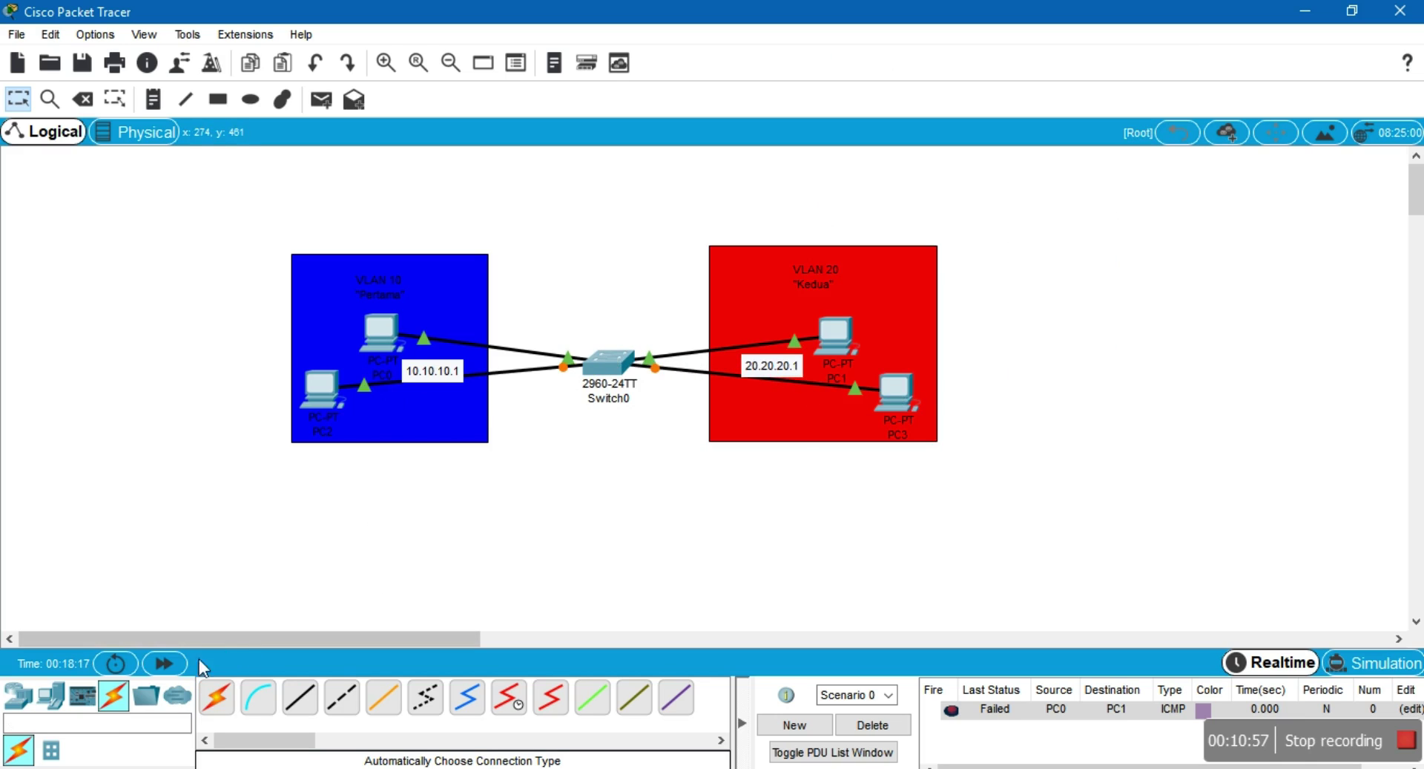
pyautogui.click(164, 662)
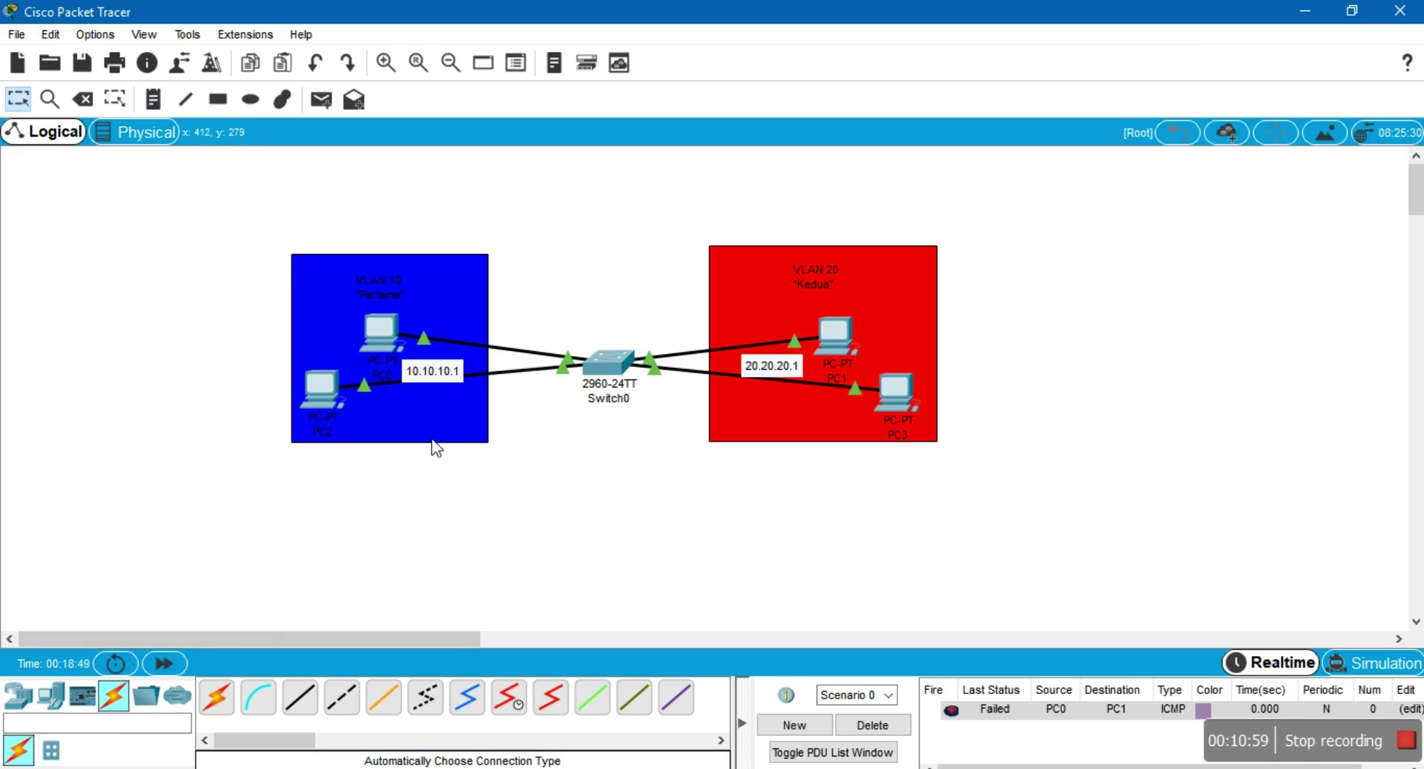
# Place a note reading 10.10.10.2 beside PC2 and shift the VLAN 20 label down onto PC1
pyautogui.click(148, 100)
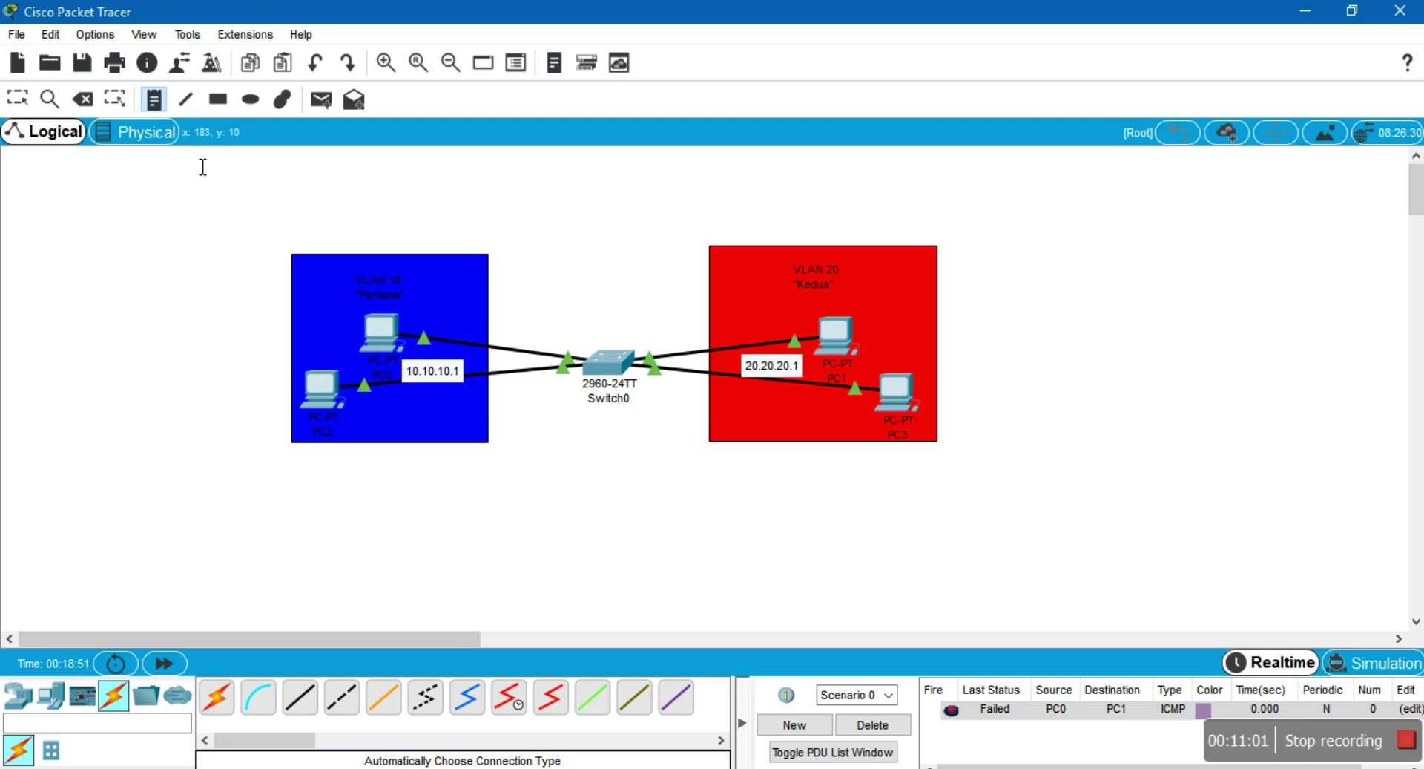
pyautogui.click(345, 410)
pyautogui.write('10.10.')
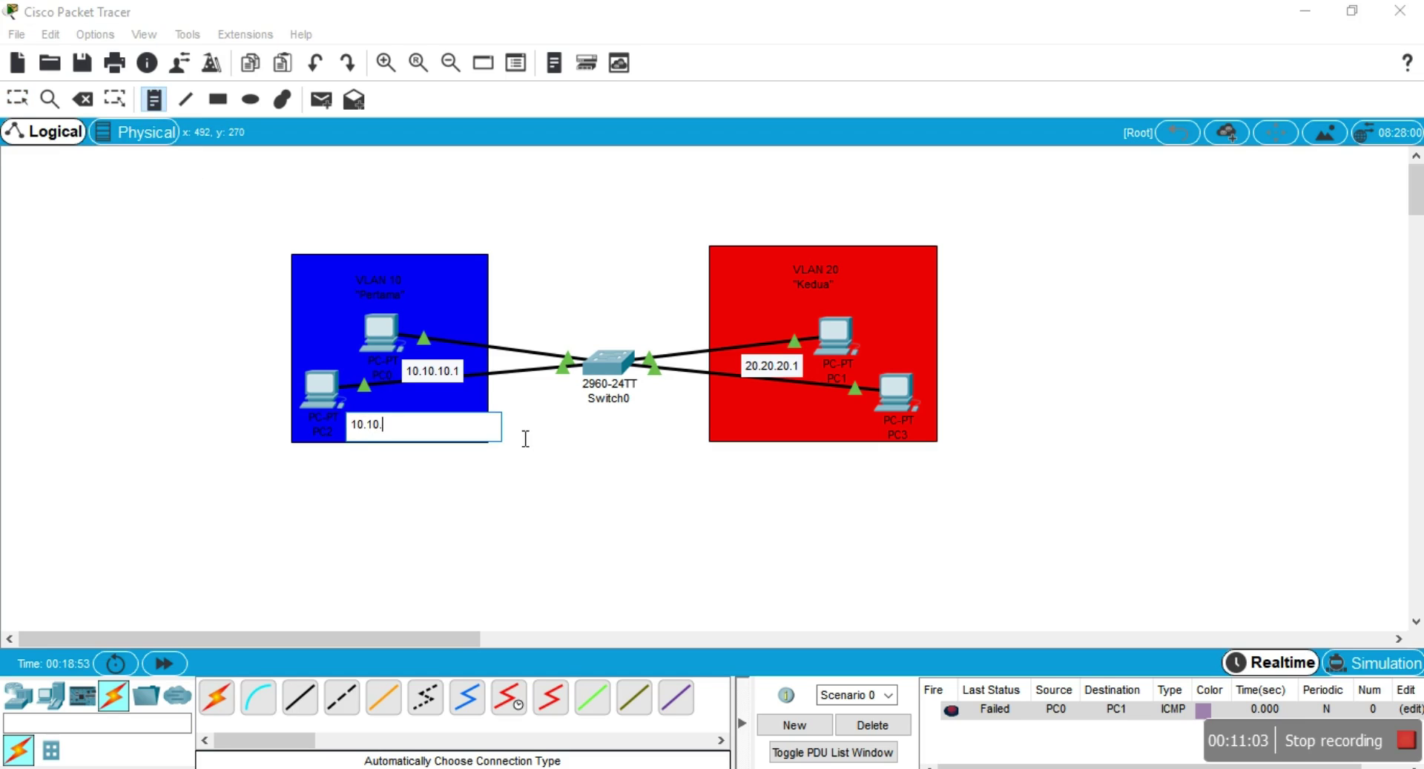
pyautogui.write('10.2')
pyautogui.moveTo(802, 418); pyautogui.dragTo(846, 506)
pyautogui.click(811, 508)
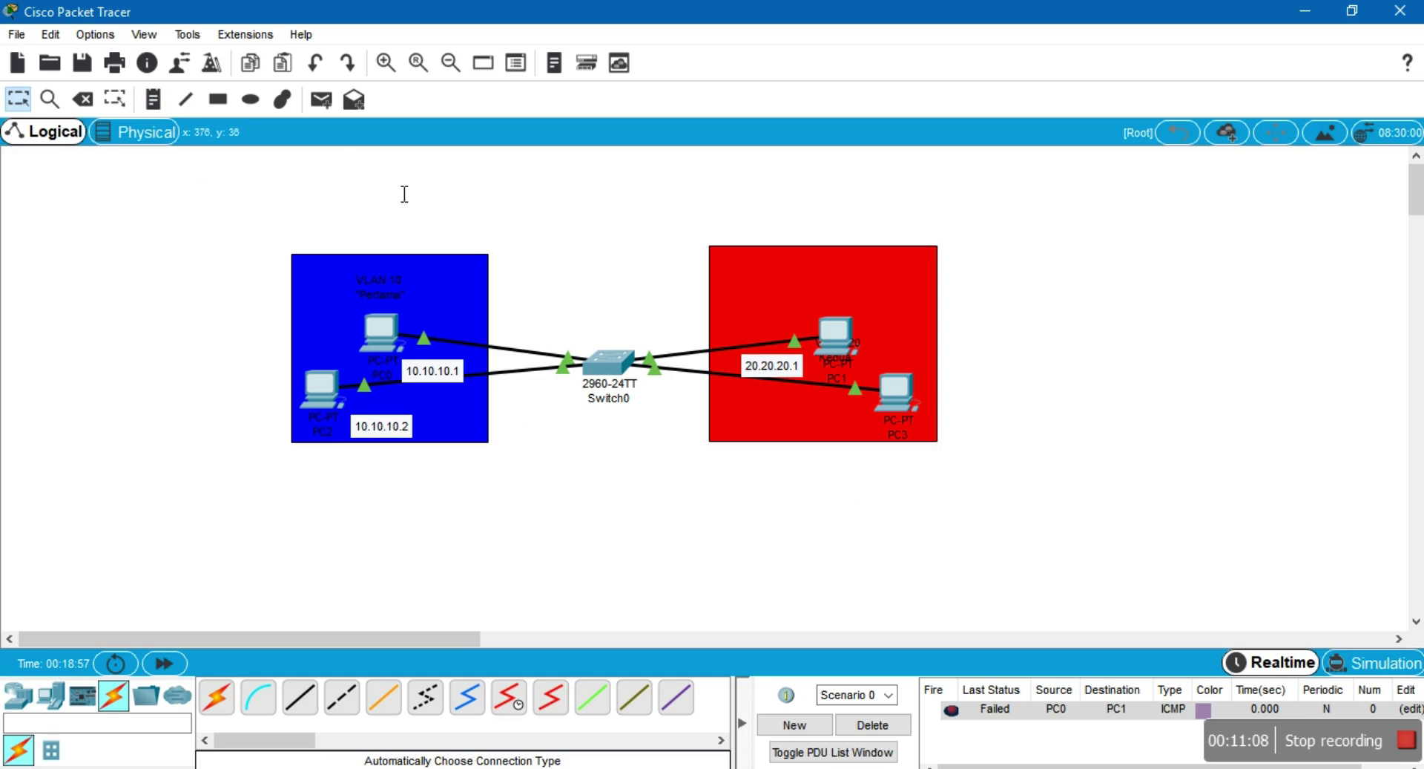
# Place a note reading 20.20.20.2 beside PC3, and tidy the 20.20.20.1 note and VLAN 20 label in the red area
pyautogui.click(152, 99)
pyautogui.click(872, 557)
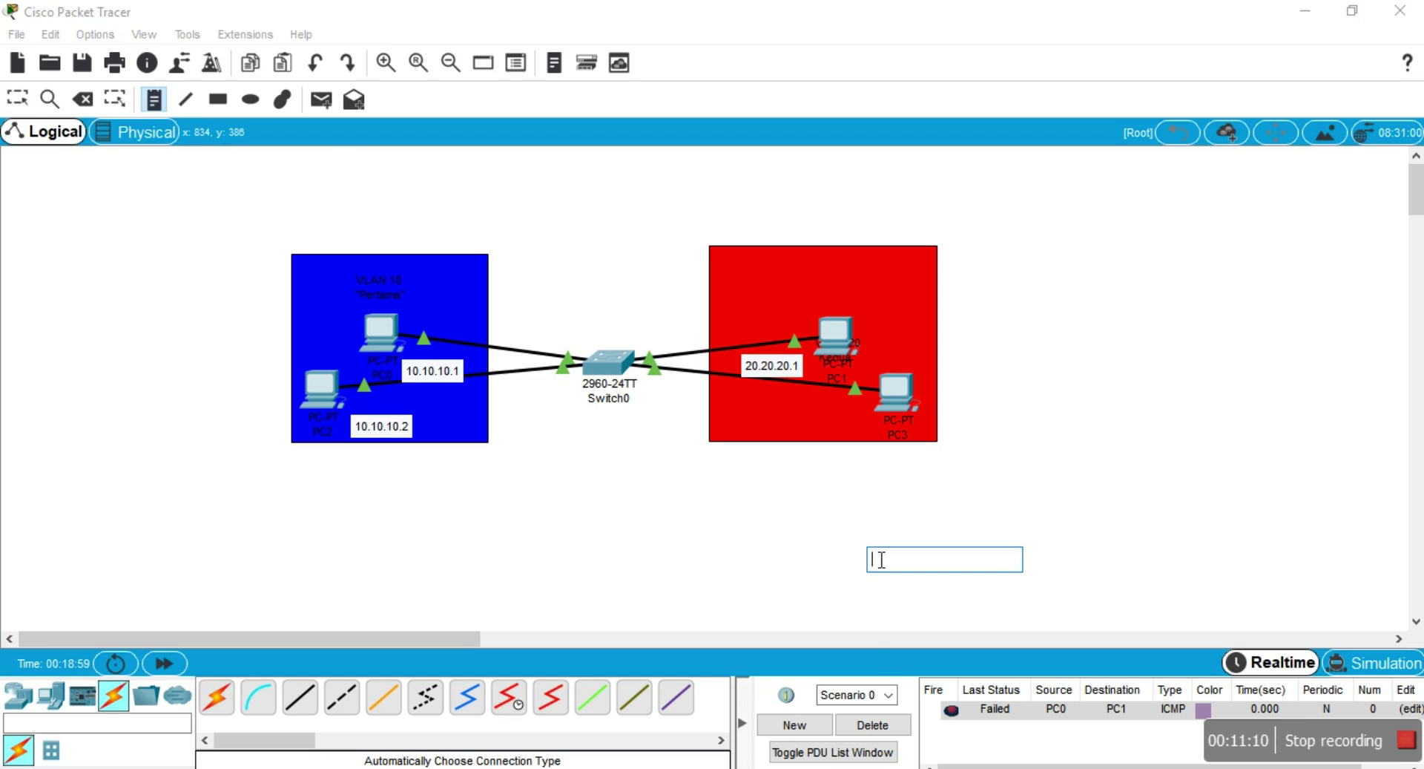
pyautogui.write('20.02.')
pyautogui.click(845, 558)
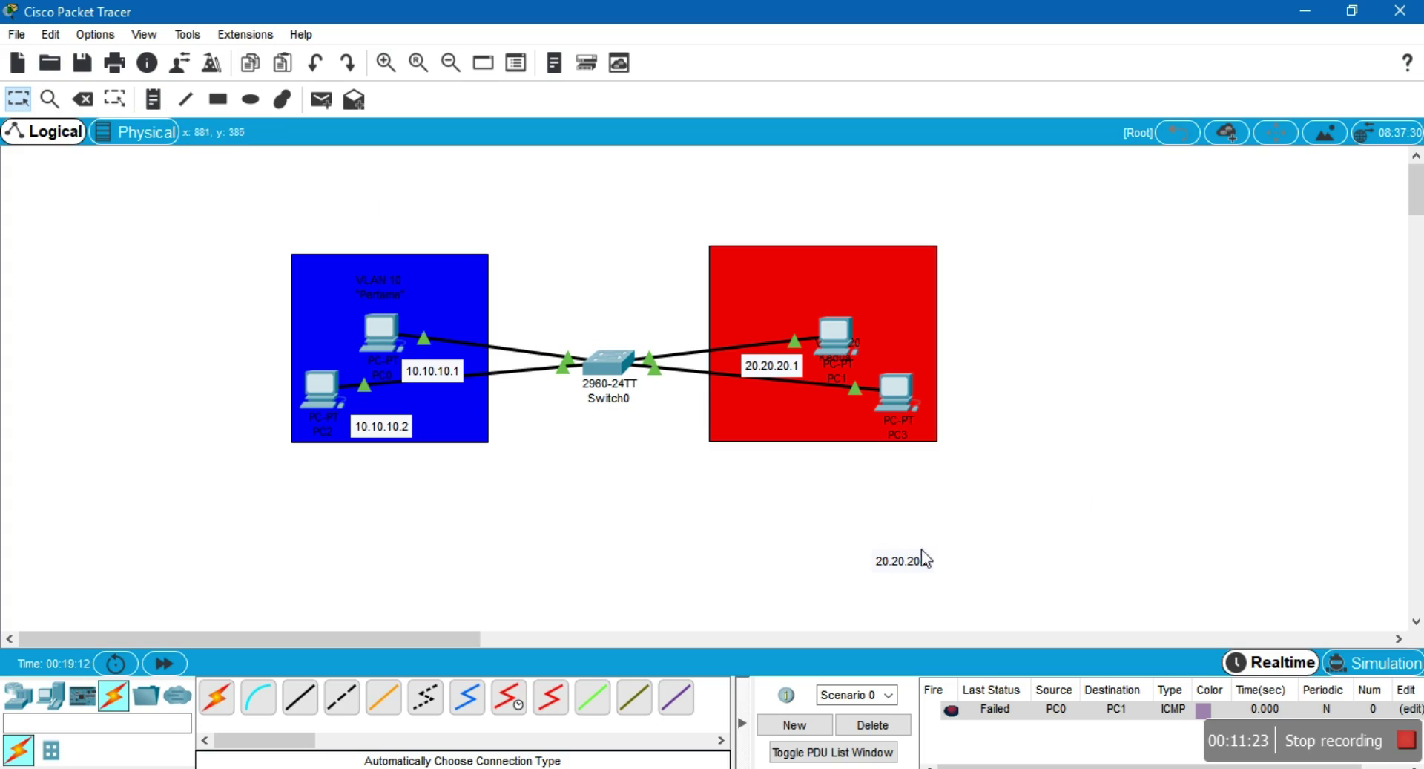
pyautogui.moveTo(921, 558); pyautogui.dragTo(846, 423)
pyautogui.moveTo(791, 366); pyautogui.dragTo(790, 356)
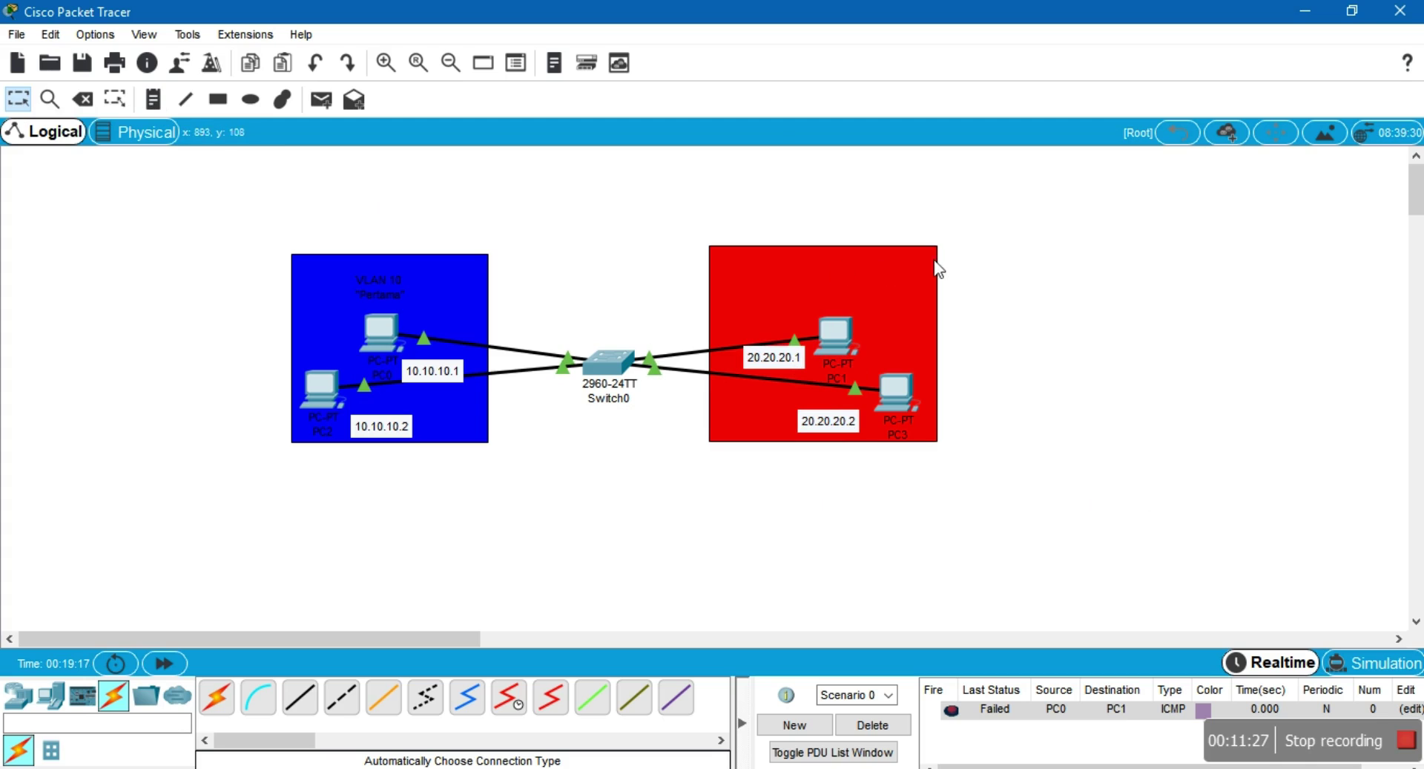
pyautogui.click(1081, 251)
# Switch to Notepad and add the line "bisa kita lihat sudah saya tambahkan" several blank lines below "mari kita coba..."
pyautogui.press('ctrl+super+Right')
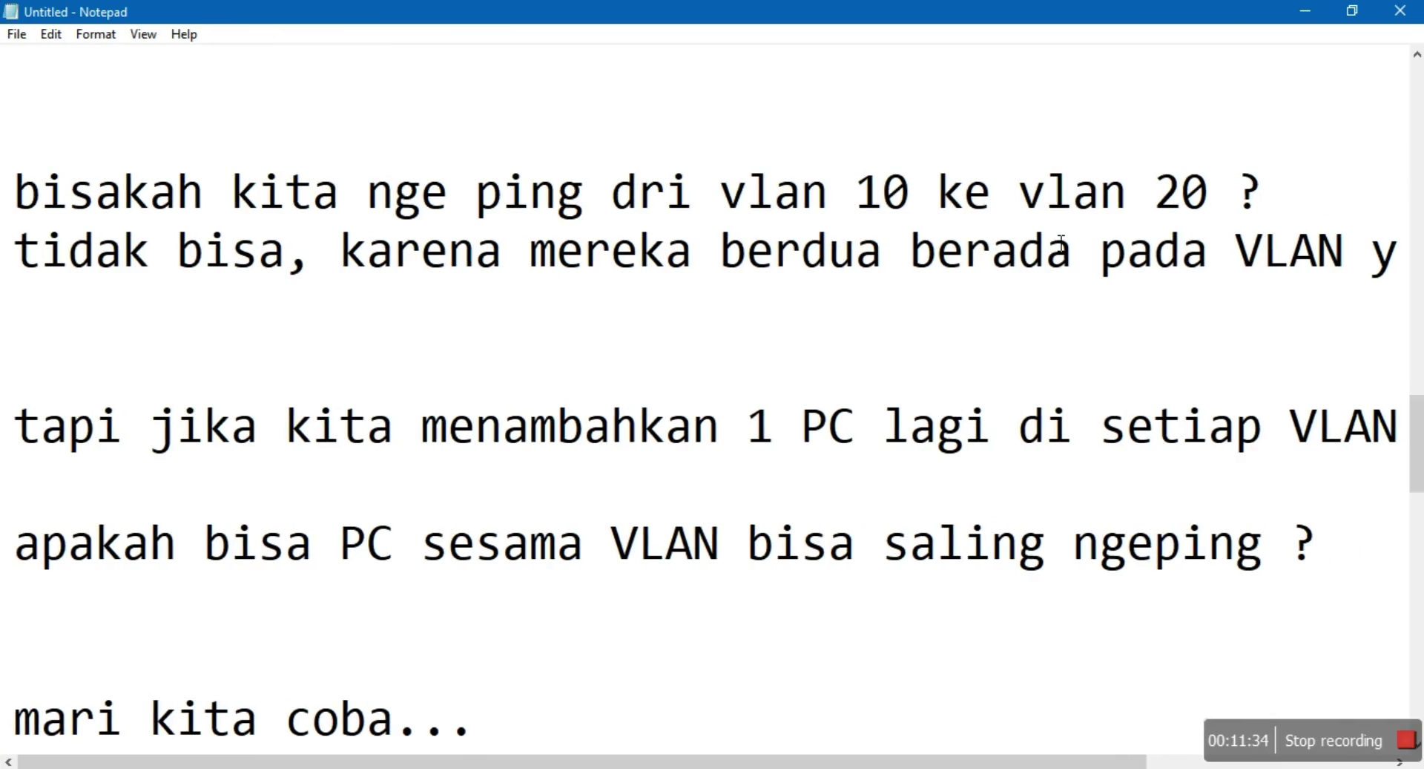
pyautogui.press('Return')
pyautogui.press('Return')
pyautogui.press('Return')
pyautogui.press('Return')
pyautogui.press('Return')
pyautogui.press('Return')
pyautogui.press('Return')
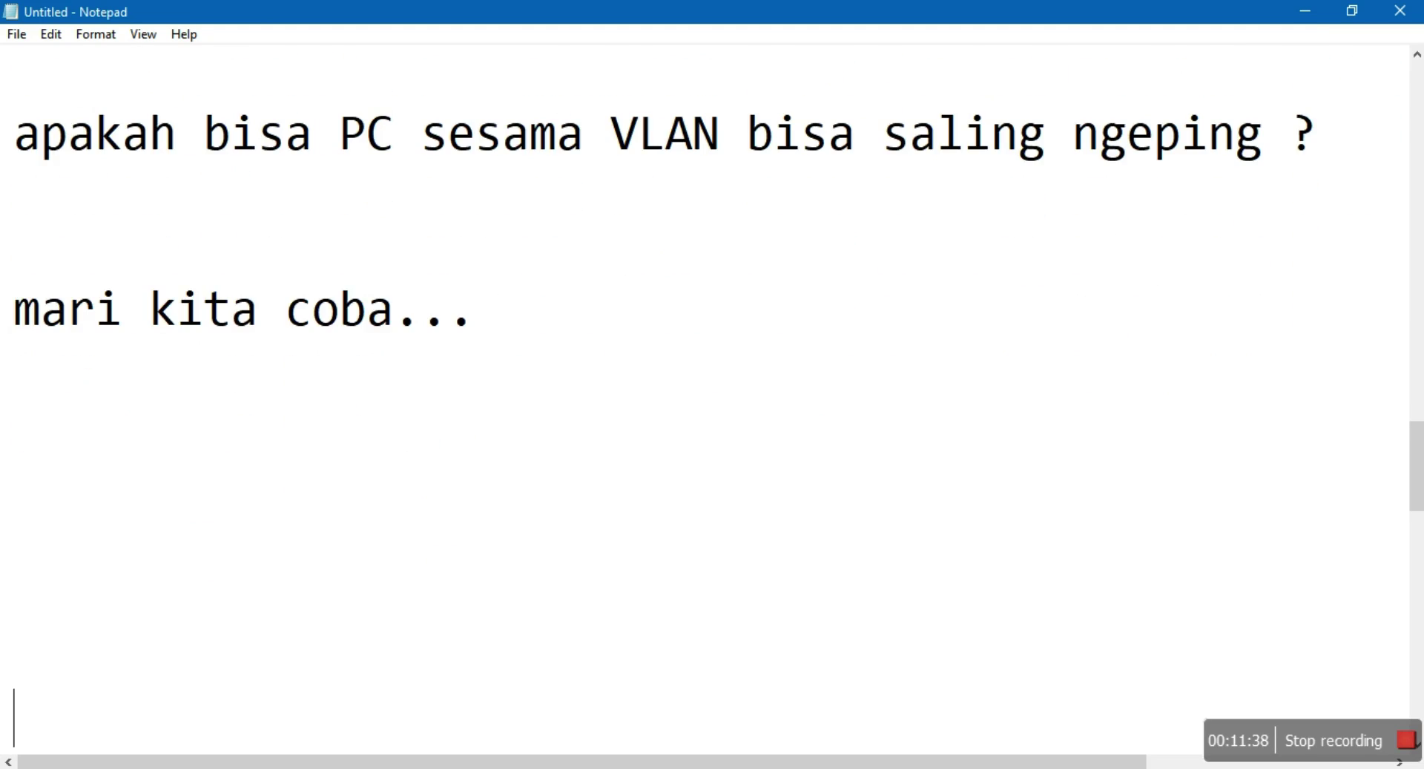
pyautogui.write('bis')
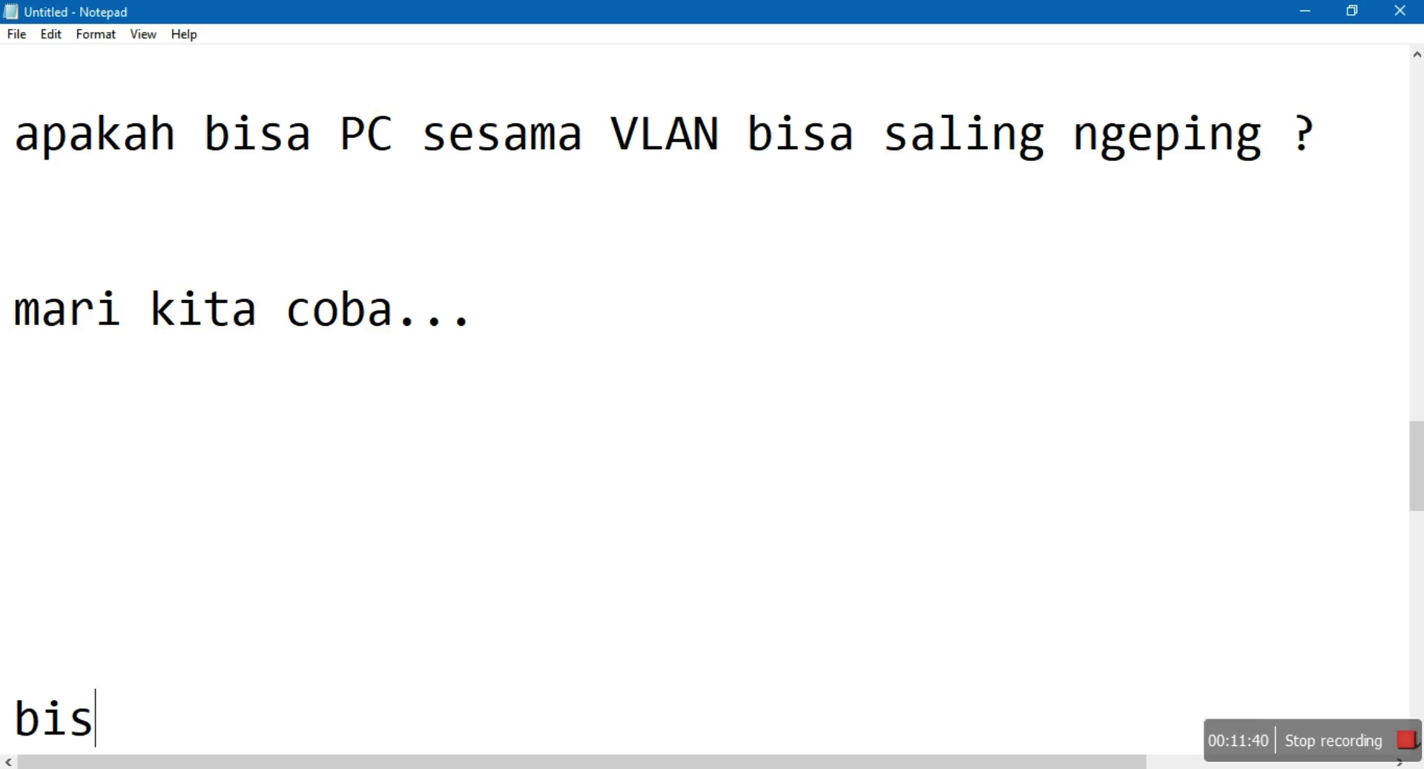
pyautogui.write('a kita li')
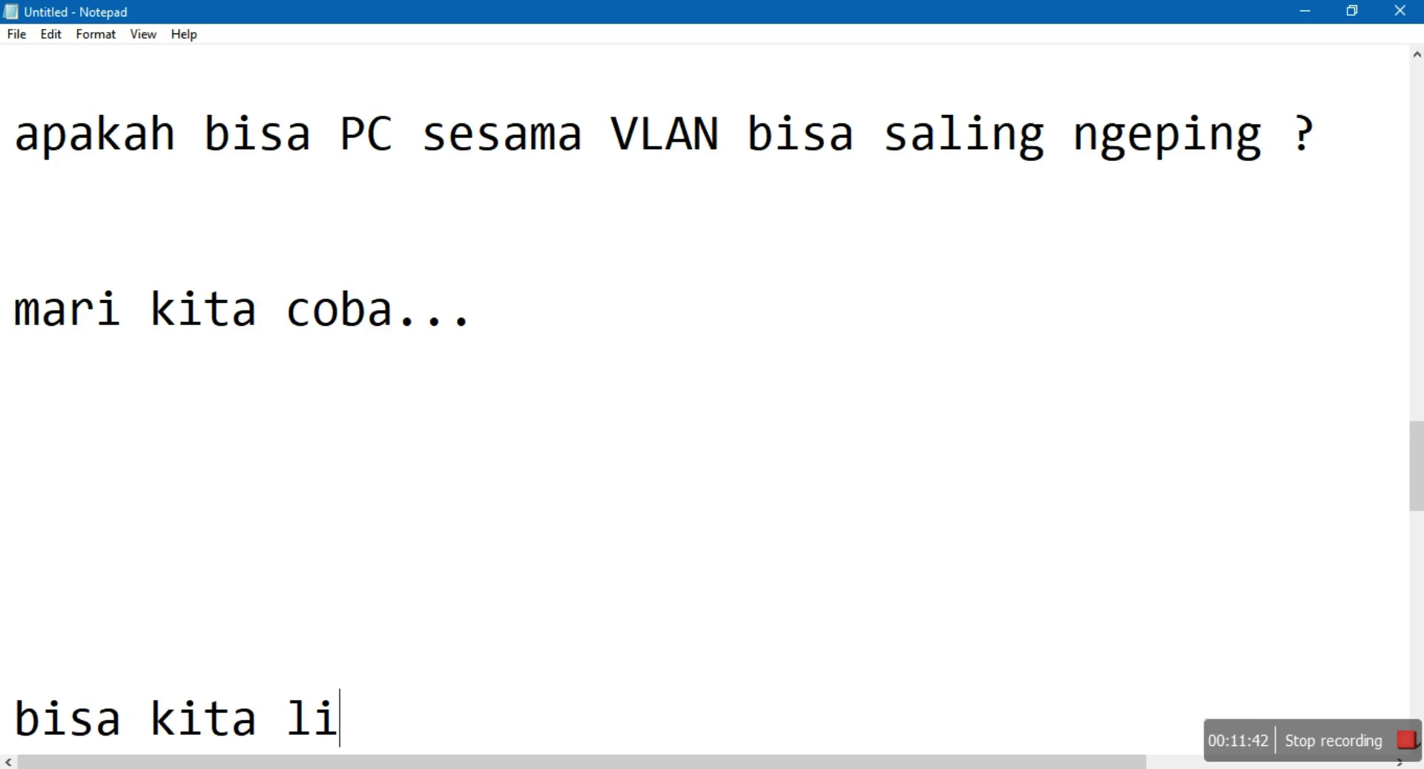
pyautogui.write('hat suda')
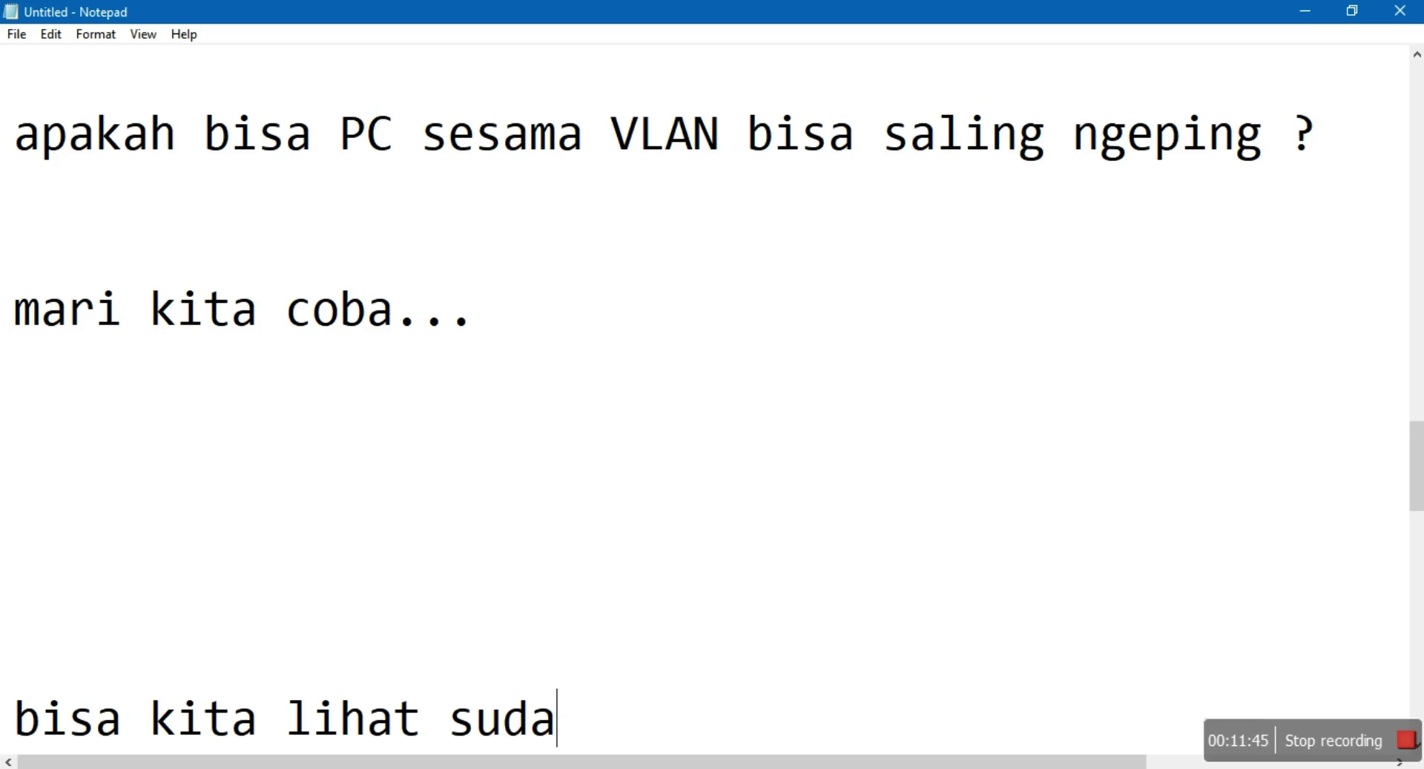
pyautogui.write('h saya tabah')
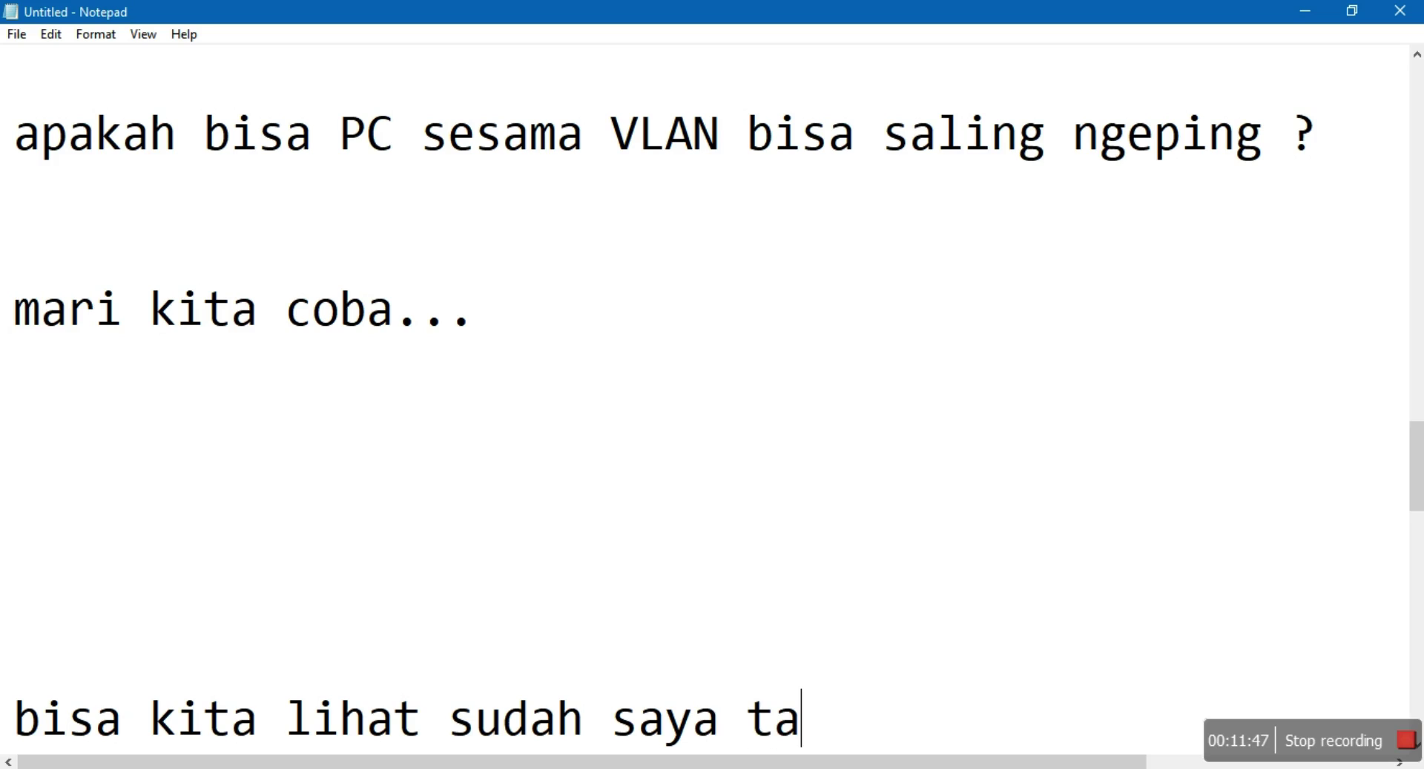
pyautogui.press('BackSpace')
pyautogui.press('BackSpace')
pyautogui.press('BackSpace')
pyautogui.write('mbahka')
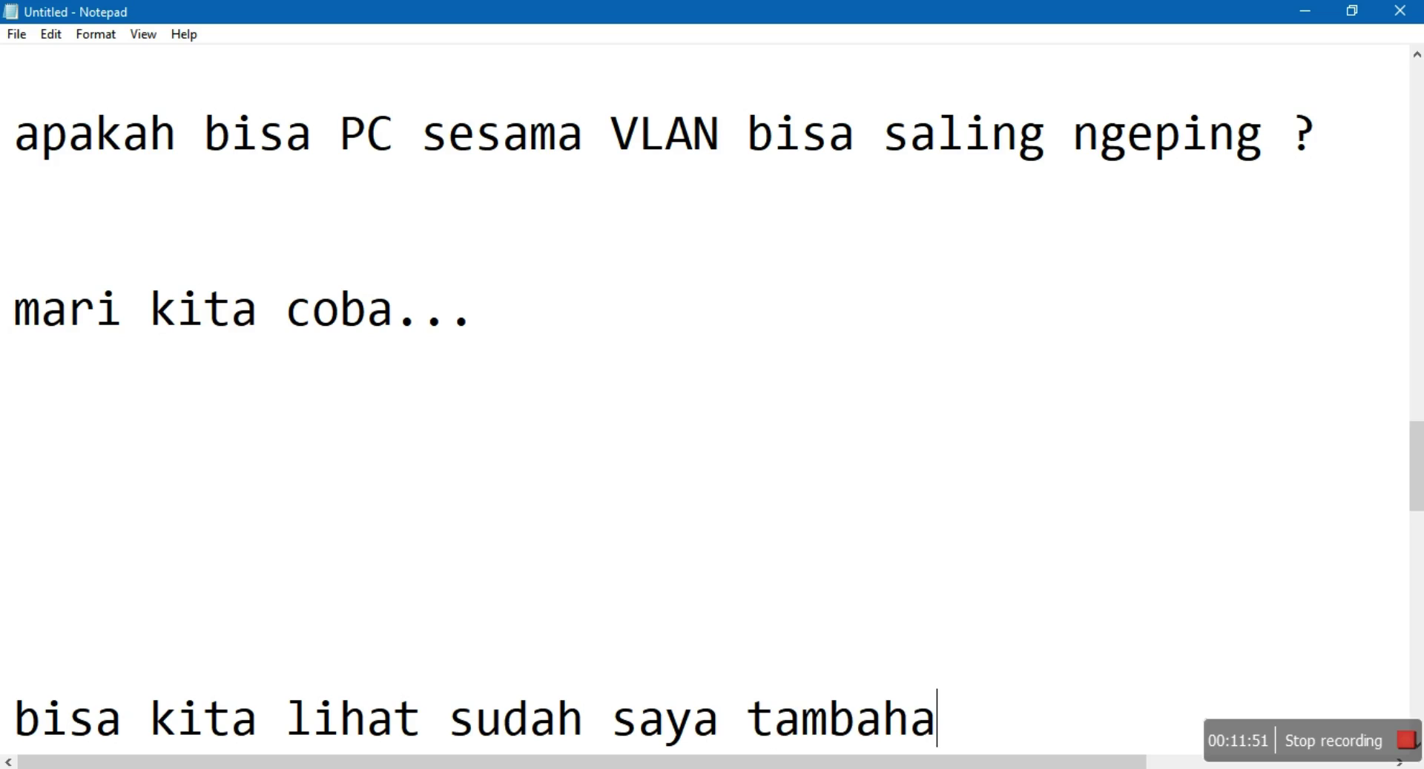
pyautogui.press('BackSpace')
pyautogui.write('kan')
# Add the line "dan IP nya sesuai pada PC nya masing2" a few blank lines further down the notes
pyautogui.press('Return')
pyautogui.press('Return')
pyautogui.press('Return')
pyautogui.press('Return')
pyautogui.press('Return')
pyautogui.press('Return')
pyautogui.press('Return')
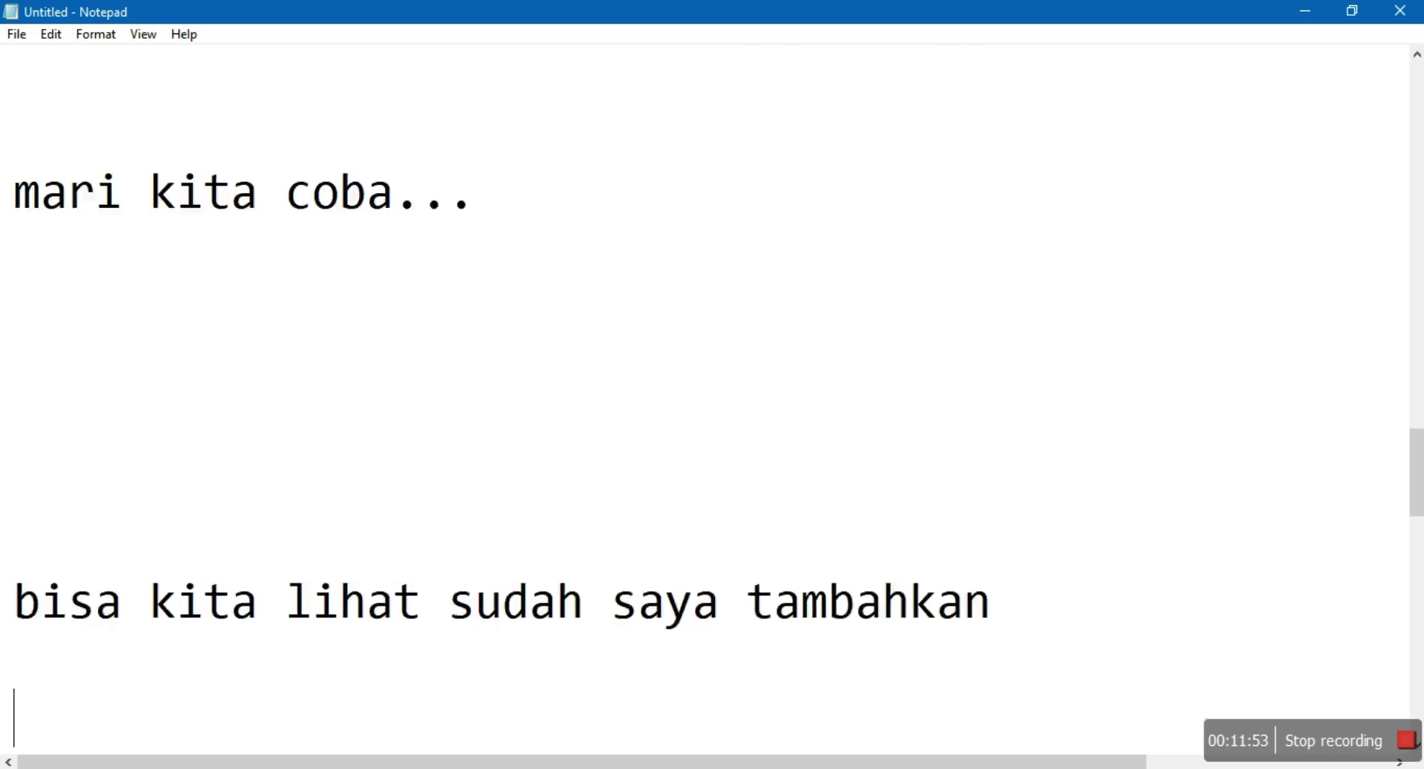
pyautogui.write('dan IP ')
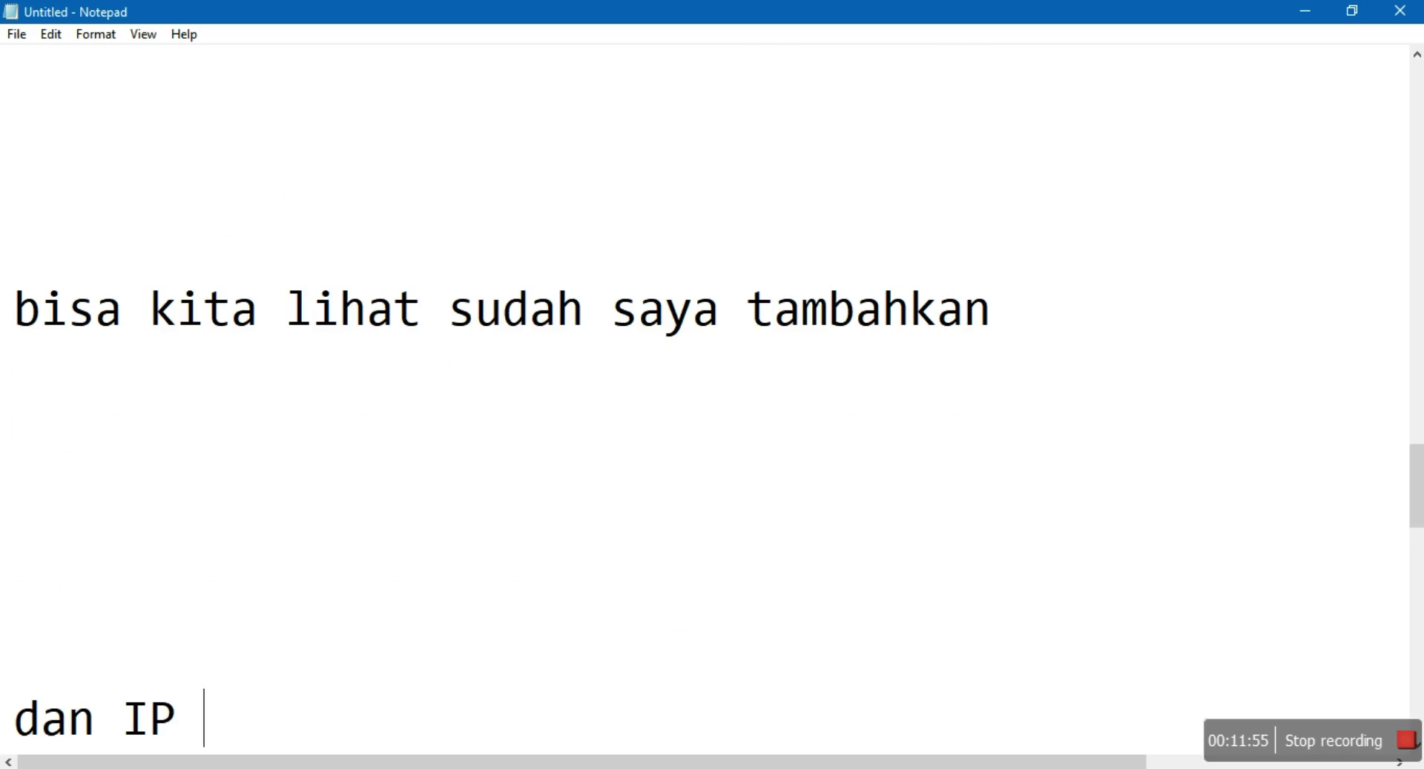
pyautogui.write('nya sesuai ')
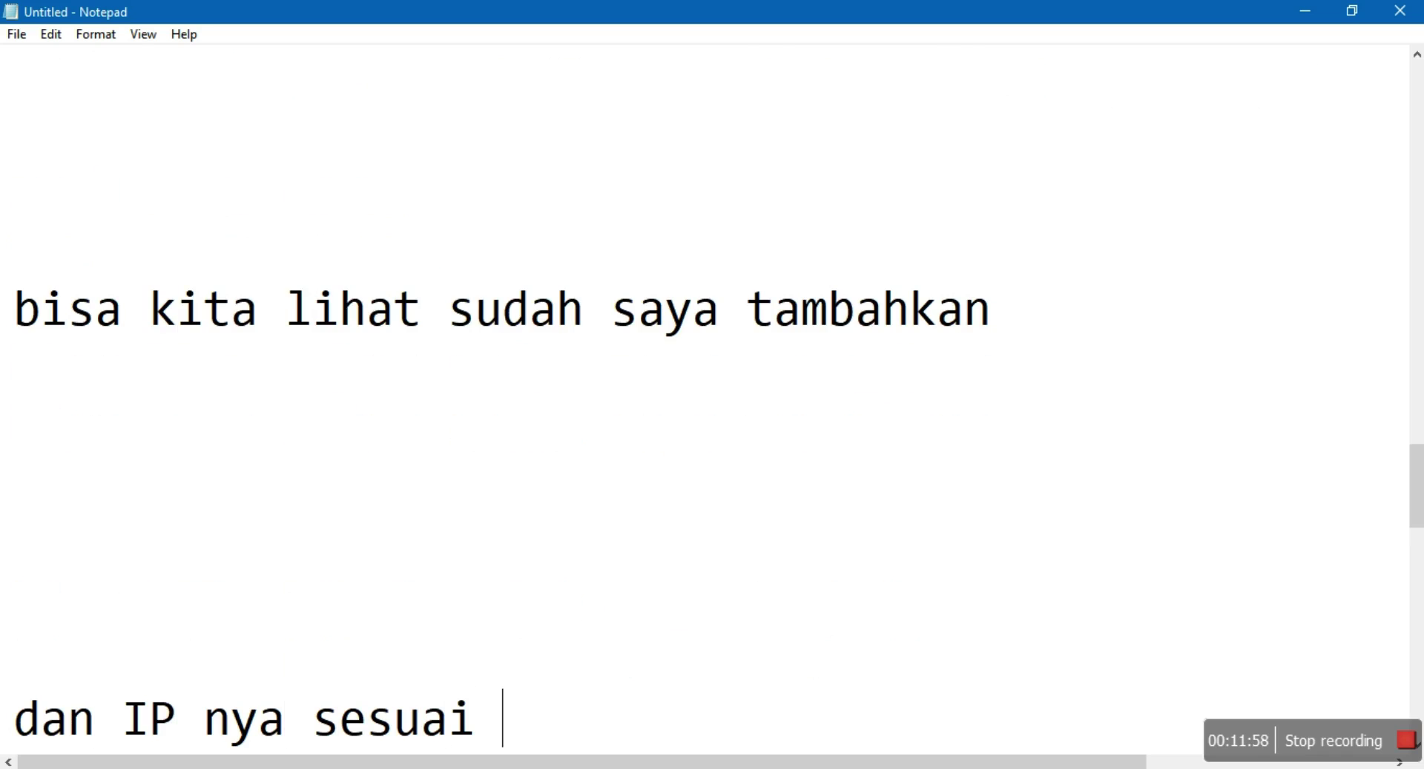
pyautogui.write('paaa')
pyautogui.press('BackSpace')
pyautogui.press('BackSpace')
pyautogui.write('da ')
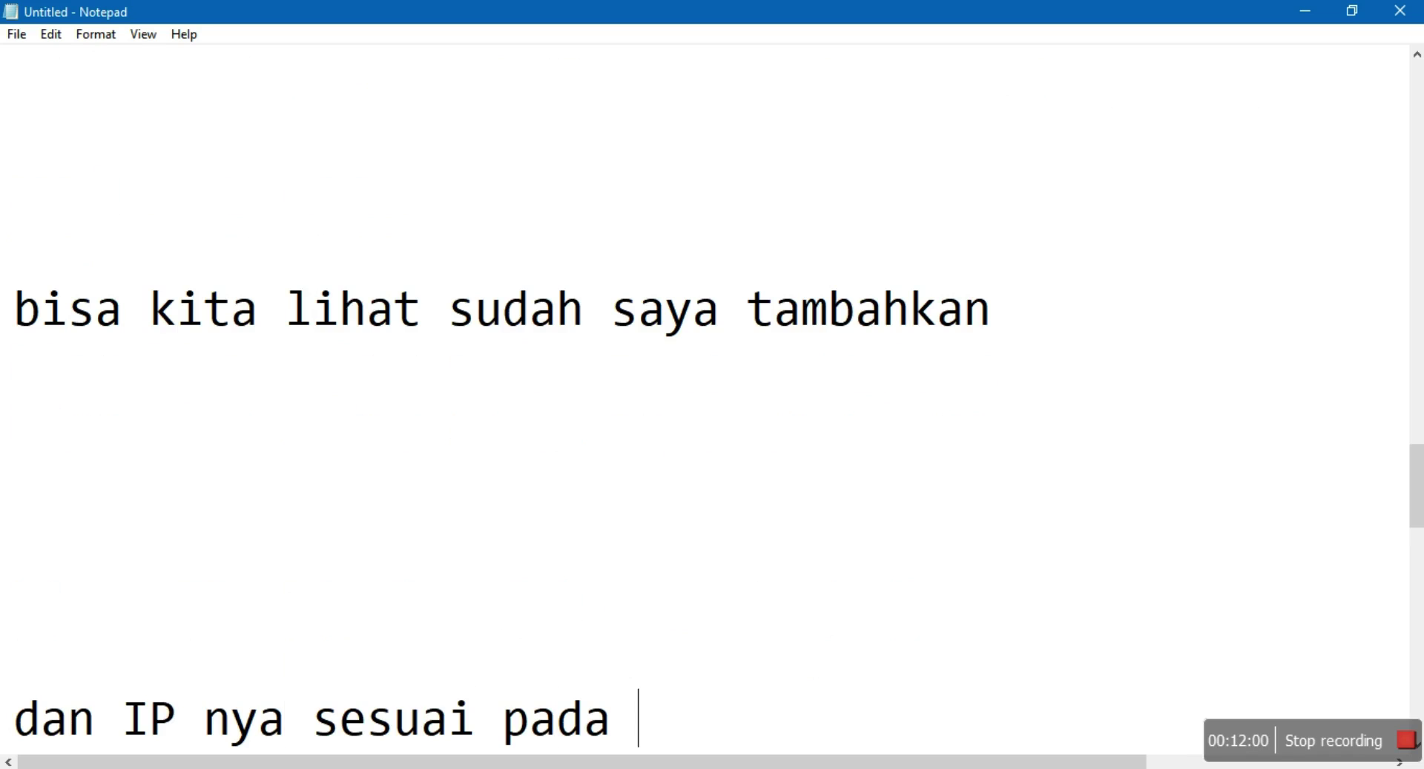
pyautogui.write('PC nya masing2')
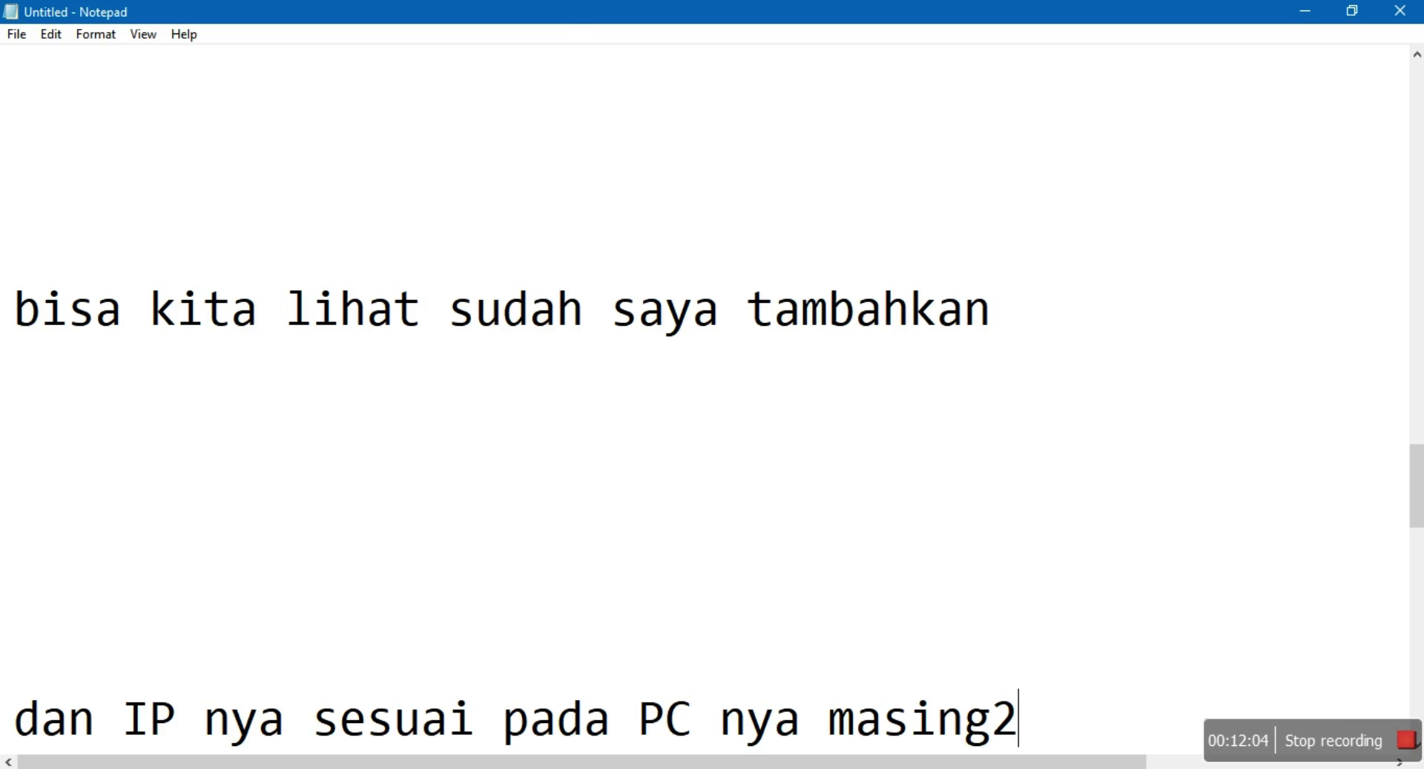
# Switch to Cisco Packet Tracer and give PC2 the static IP address 10.10.10.2 with subnet mask 255.255.255.0
pyautogui.hotkey('alt', 'Tab')
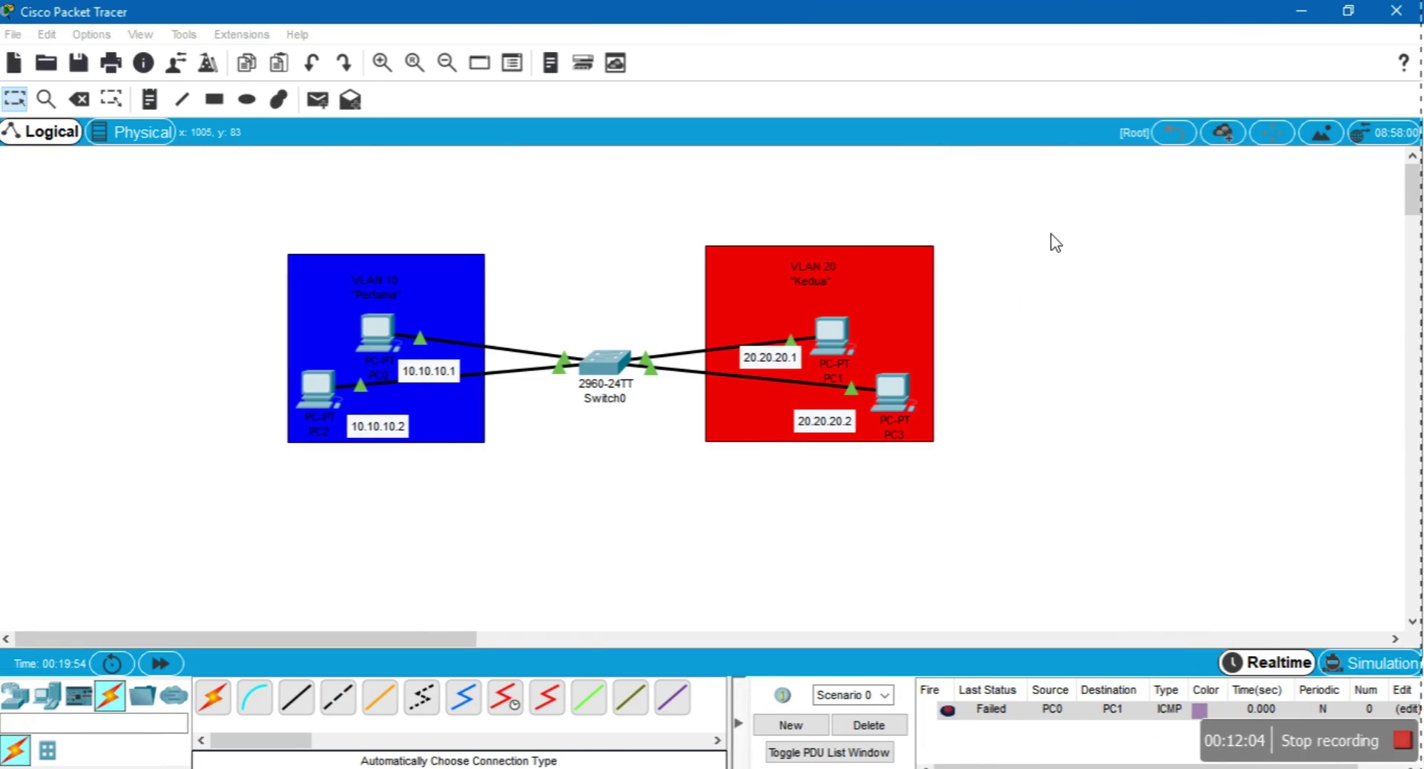
pyautogui.click(326, 389)
pyautogui.click(424, 143)
pyautogui.click(403, 221)
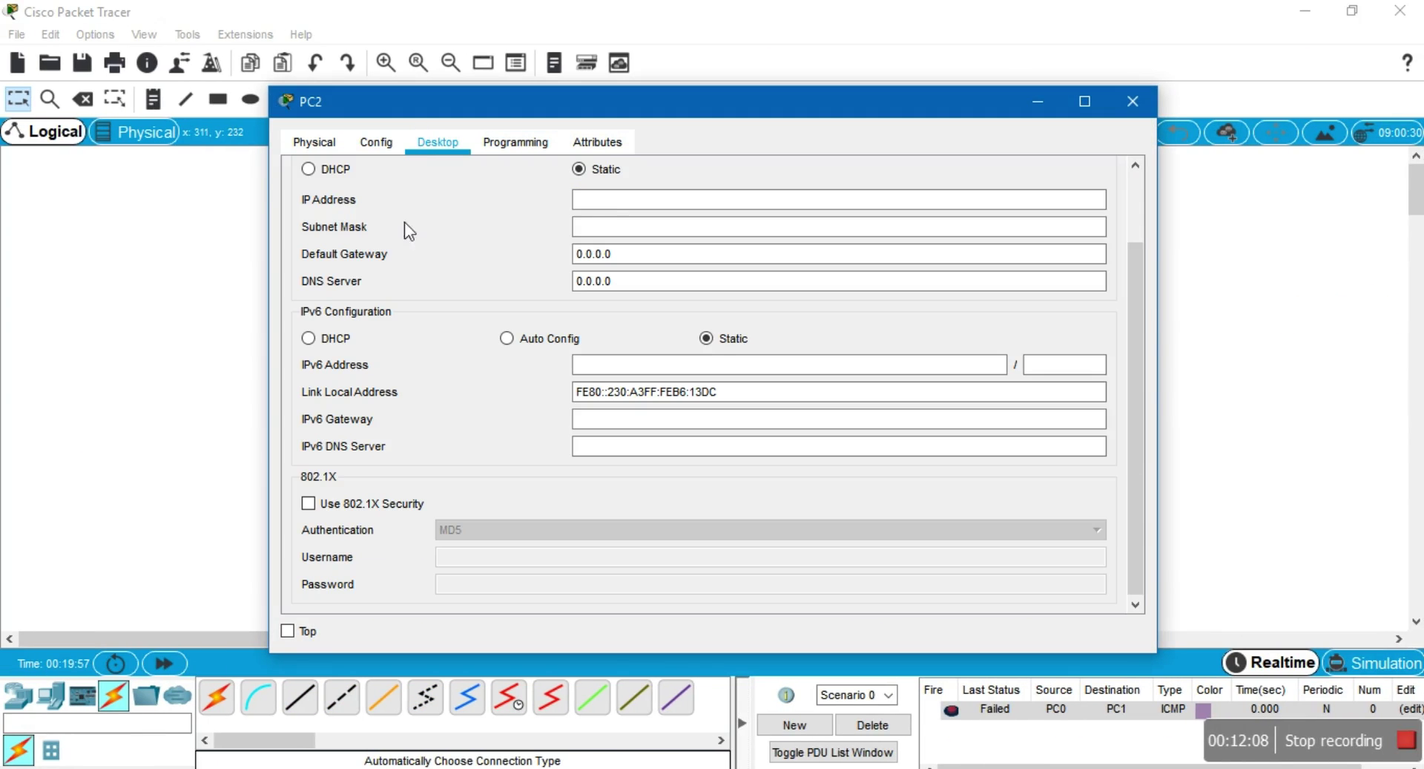
pyautogui.click(615, 202)
pyautogui.write('10.10.170.2')
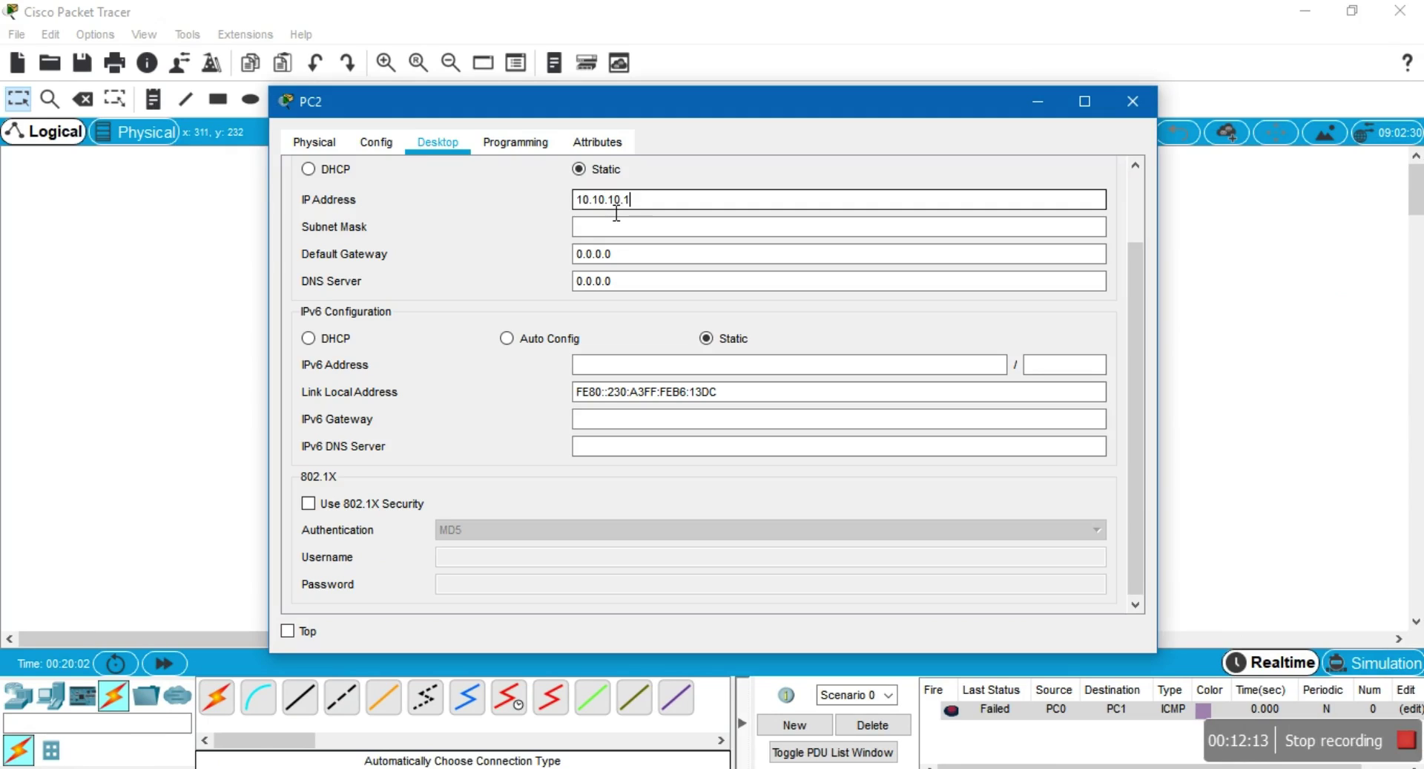
pyautogui.press('Tab')
pyautogui.write('2')
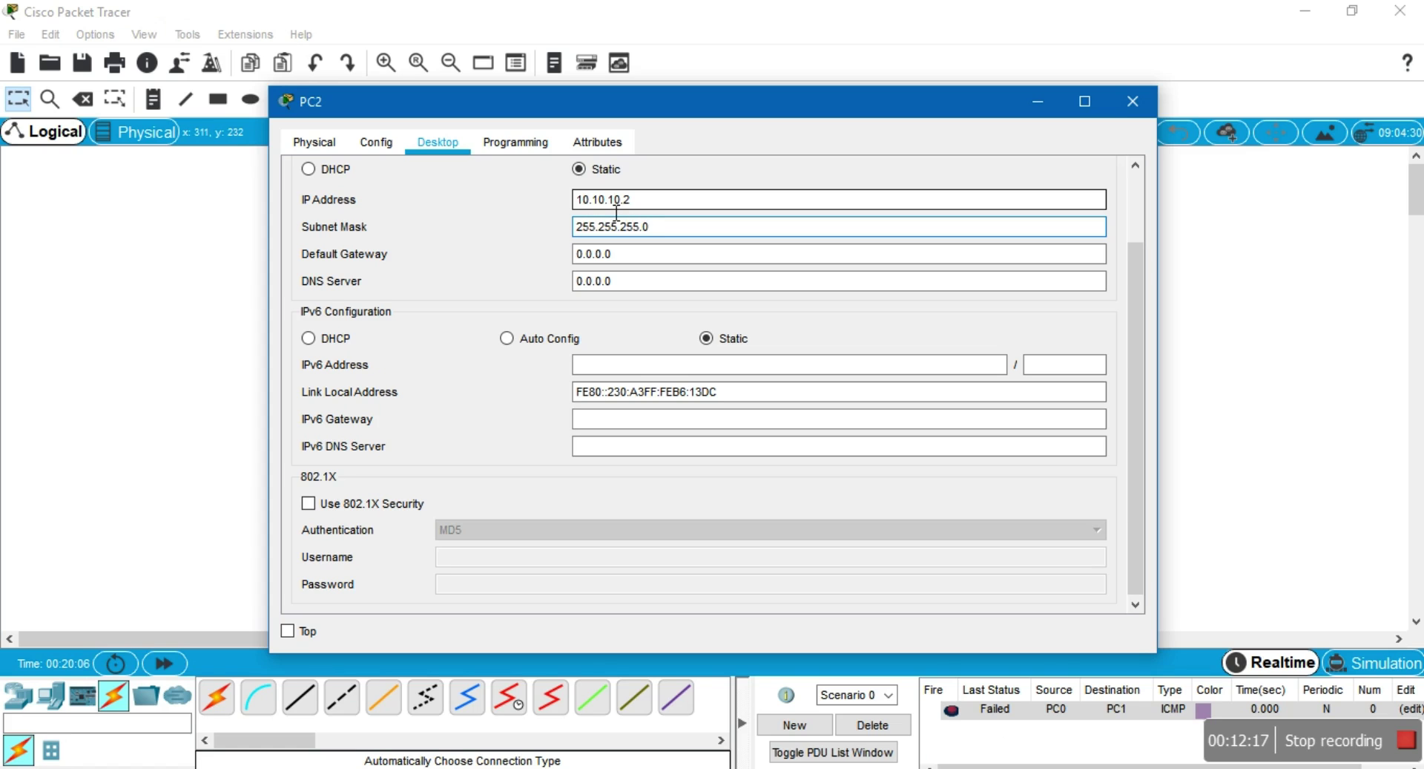
pyautogui.click(1132, 101)
# Give PC3 the static IP address 20.20.20.2 with subnet mask 255.255.255.0 and close its configuration
pyautogui.click(893, 394)
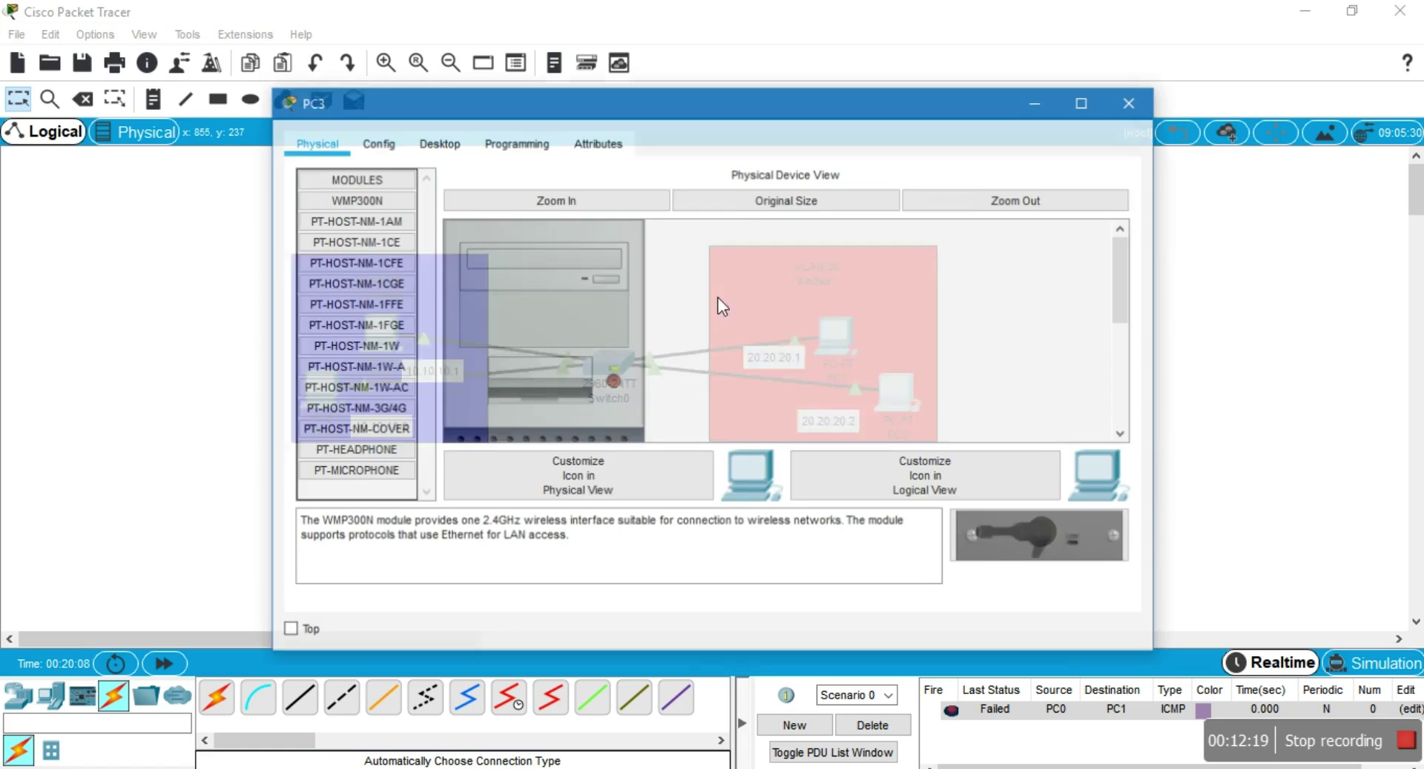
pyautogui.click(460, 142)
pyautogui.click(357, 214)
pyautogui.click(660, 211)
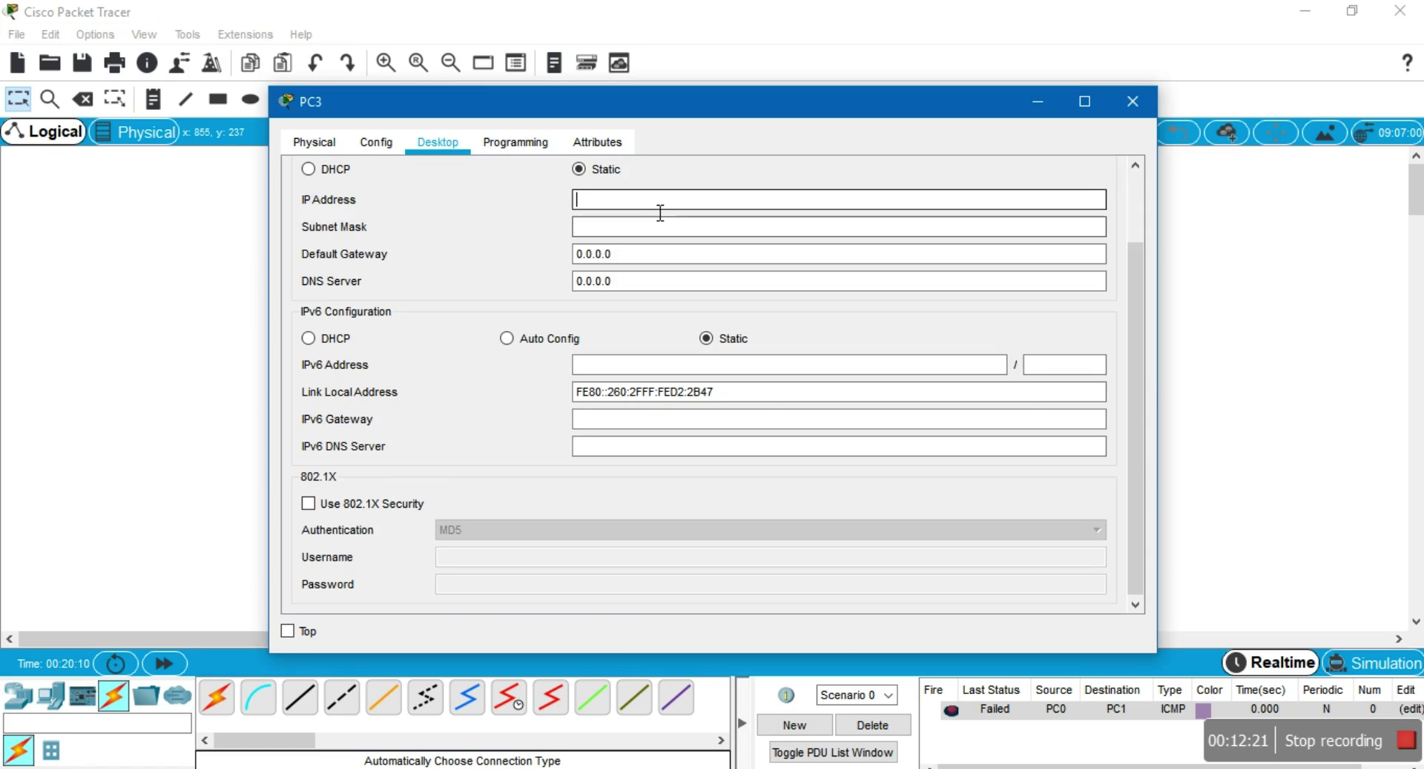
pyautogui.write('20.20.20.')
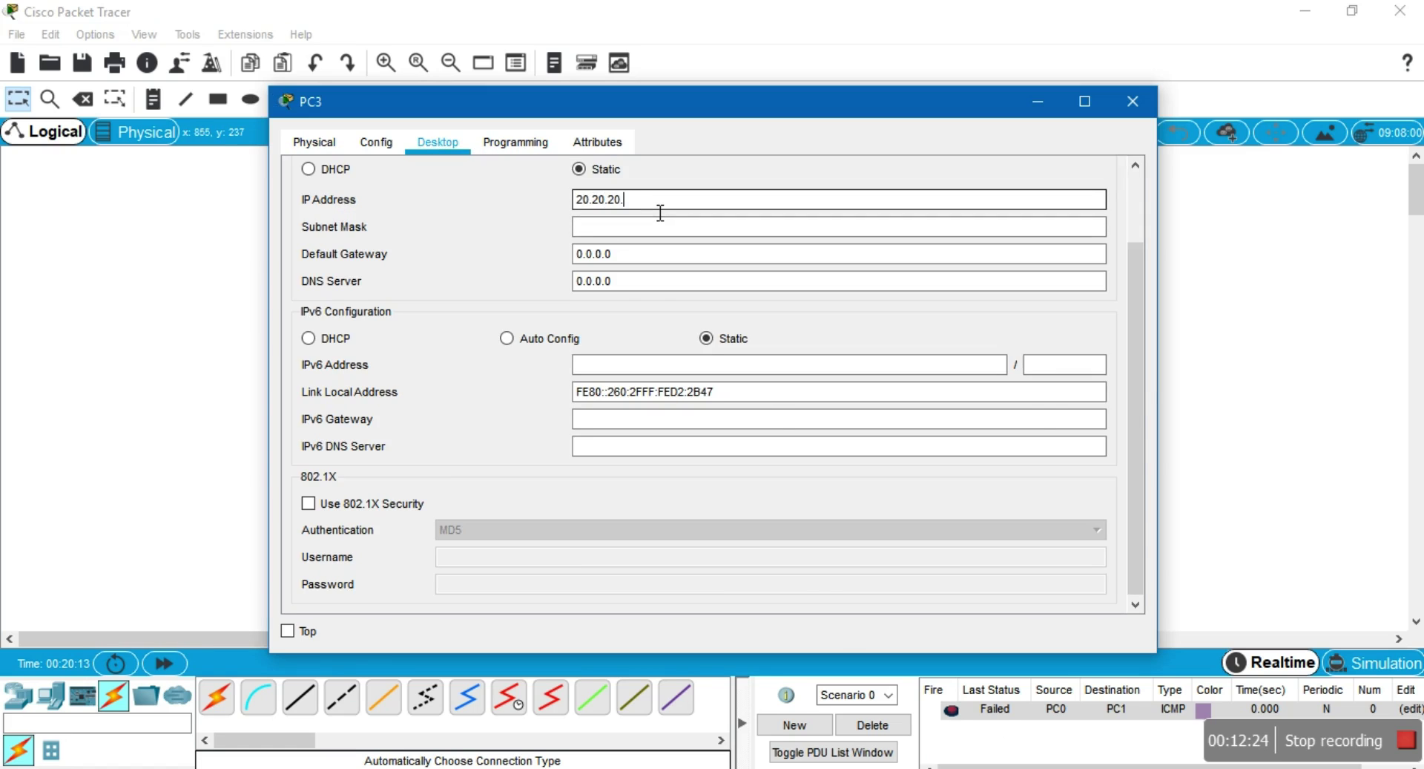
pyautogui.write('2')
pyautogui.press('Tab')
pyautogui.write('25')
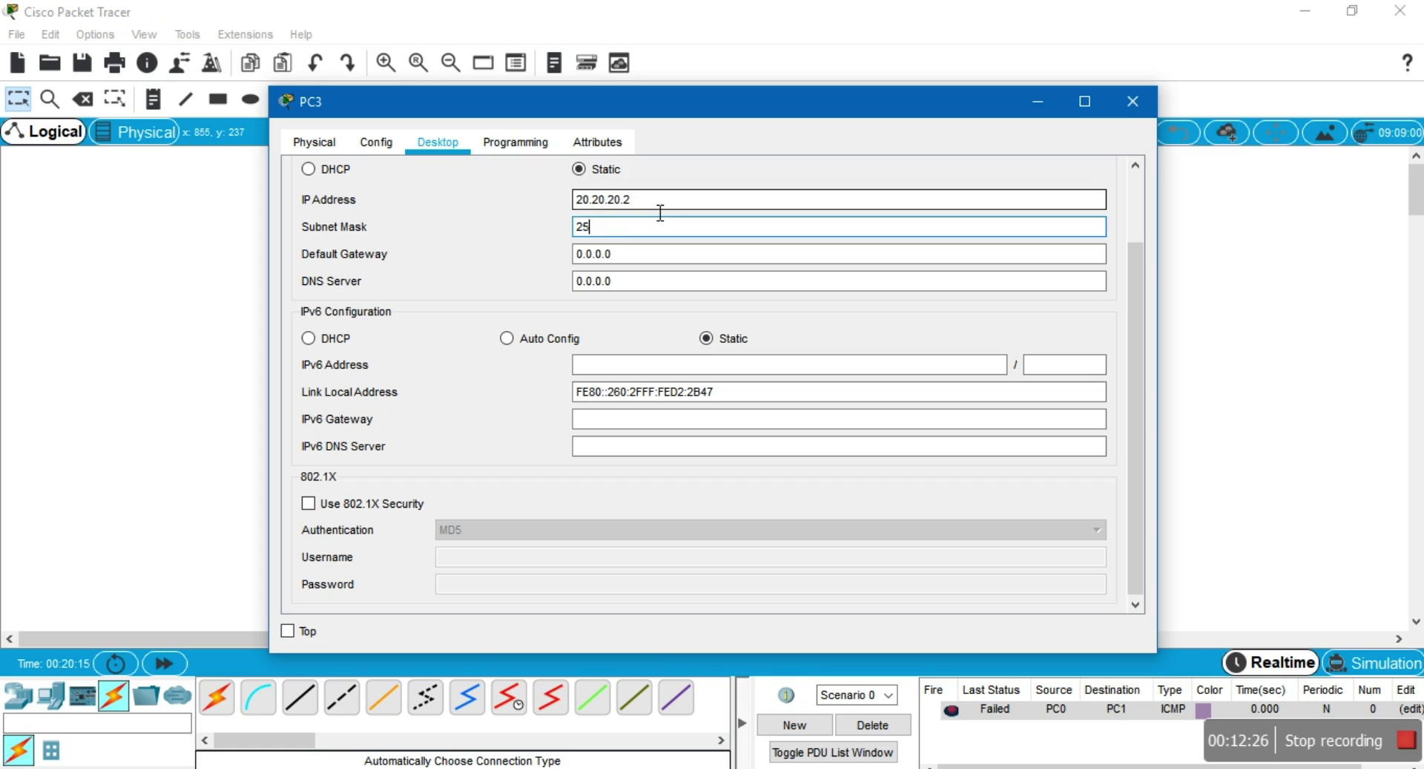
pyautogui.write('5.255.255.0')
pyautogui.click(1133, 100)
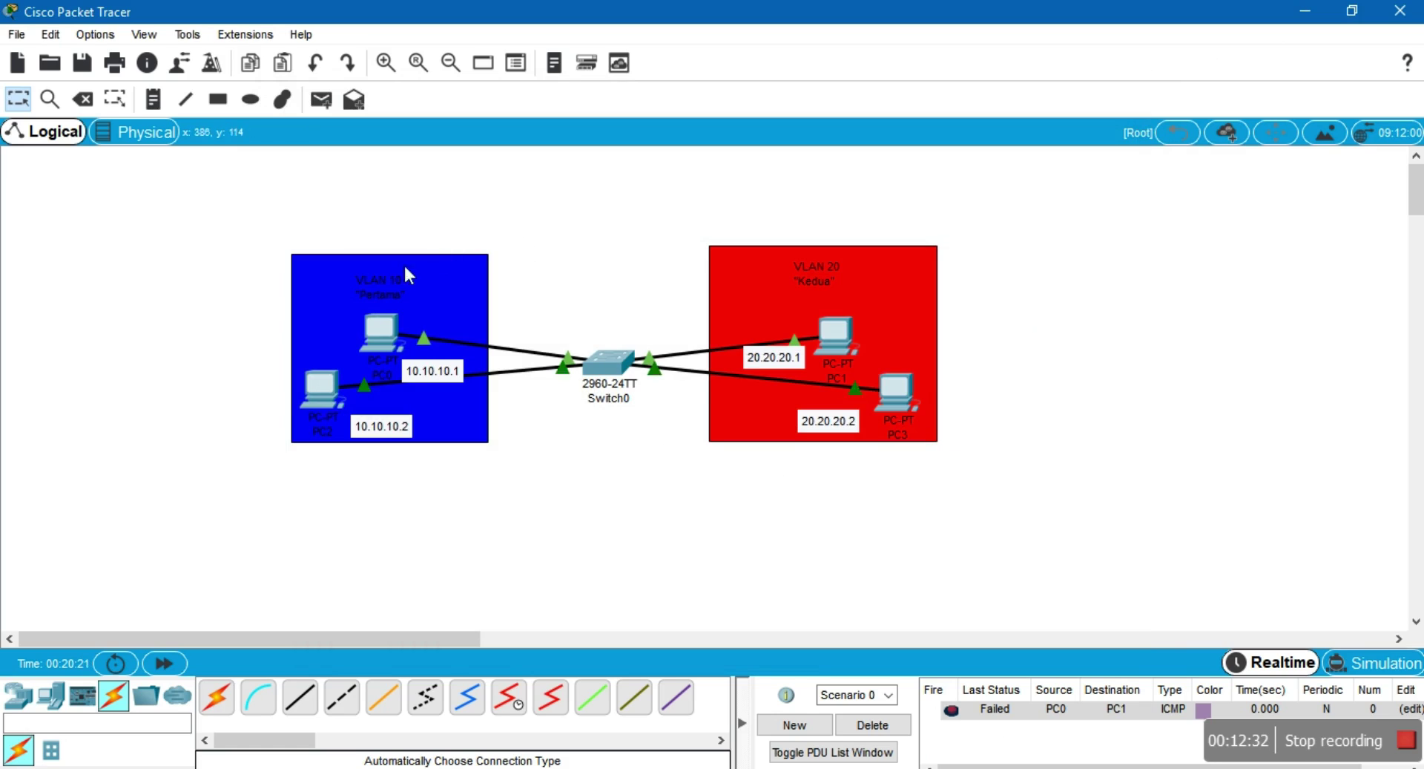
# Send a simple PDU from PC0 to PC2 twice to test connectivity inside VLAN 10
pyautogui.click(322, 101)
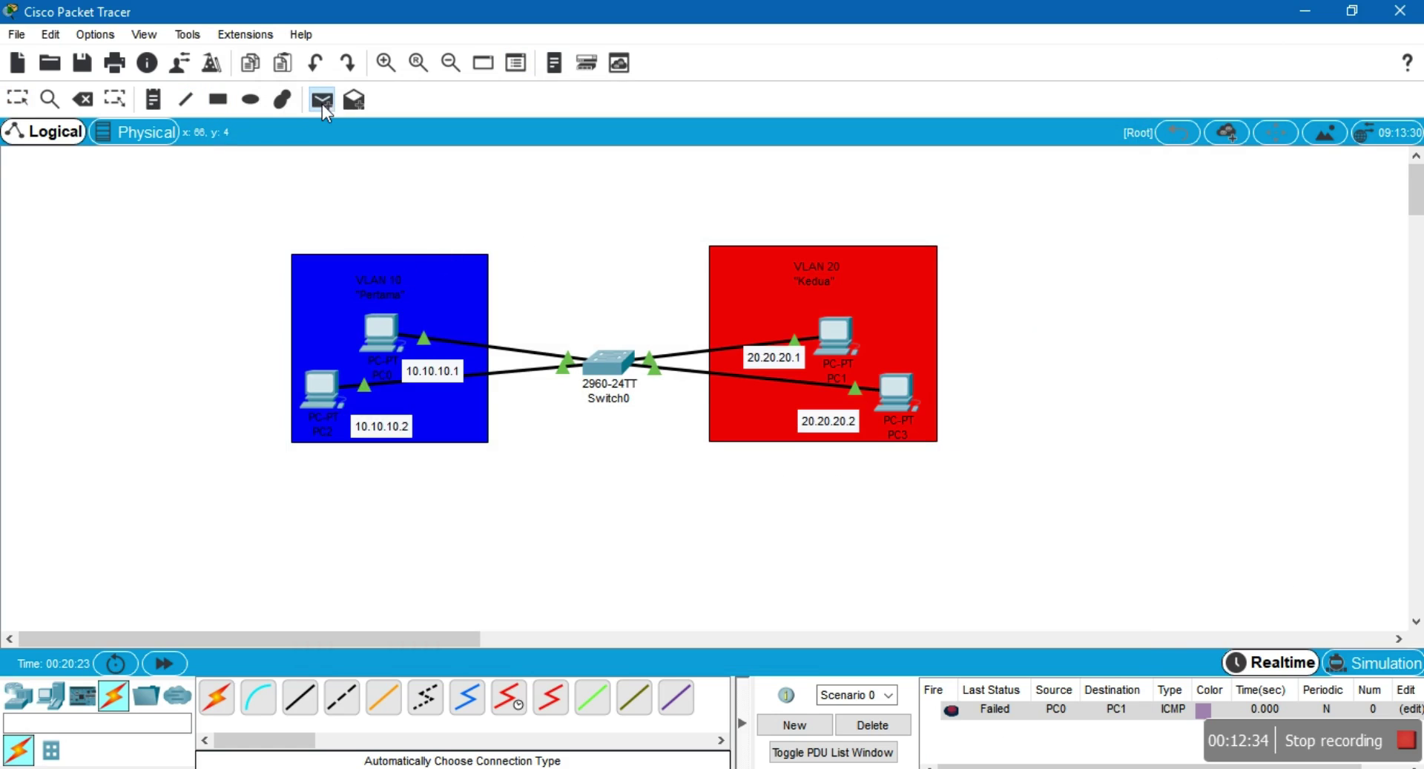
pyautogui.click(383, 331)
pyautogui.click(321, 393)
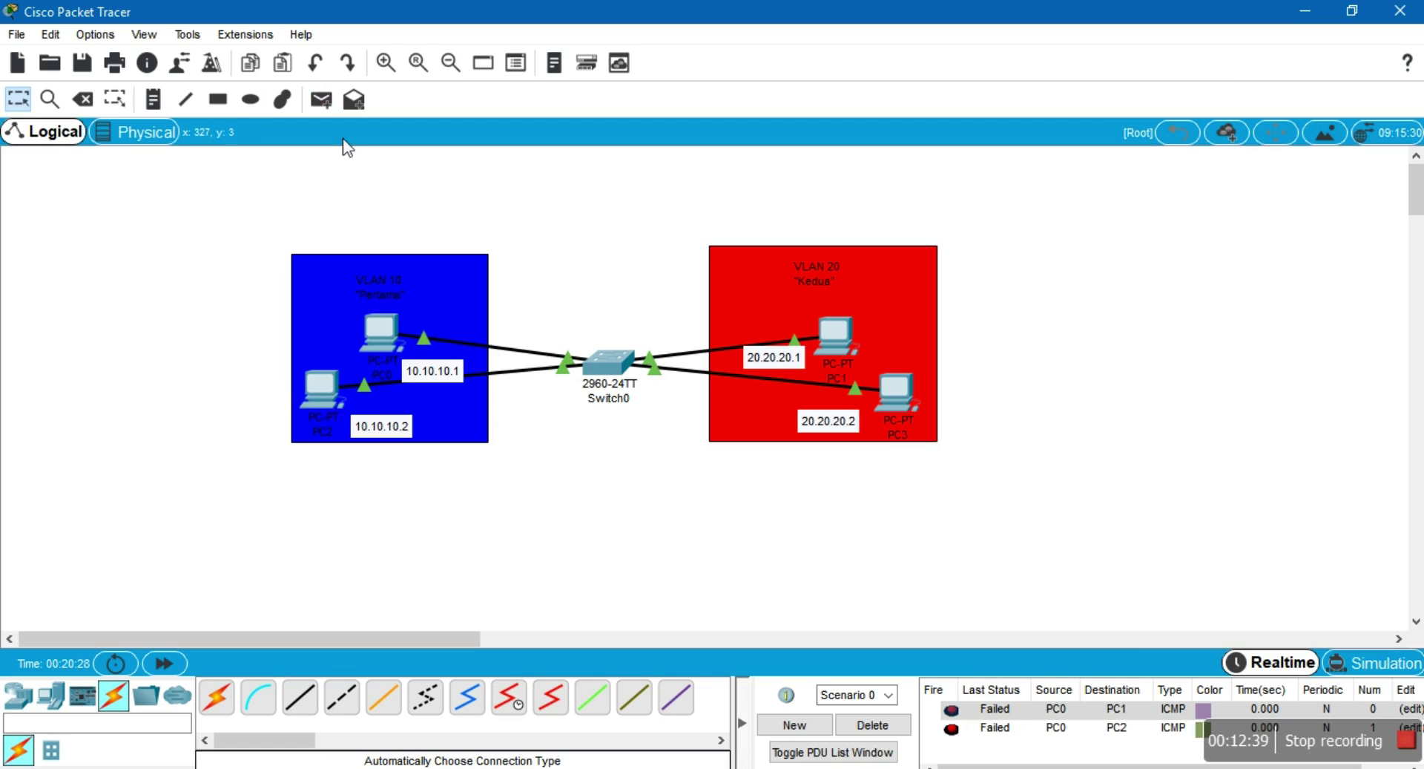
pyautogui.click(321, 101)
pyautogui.click(383, 316)
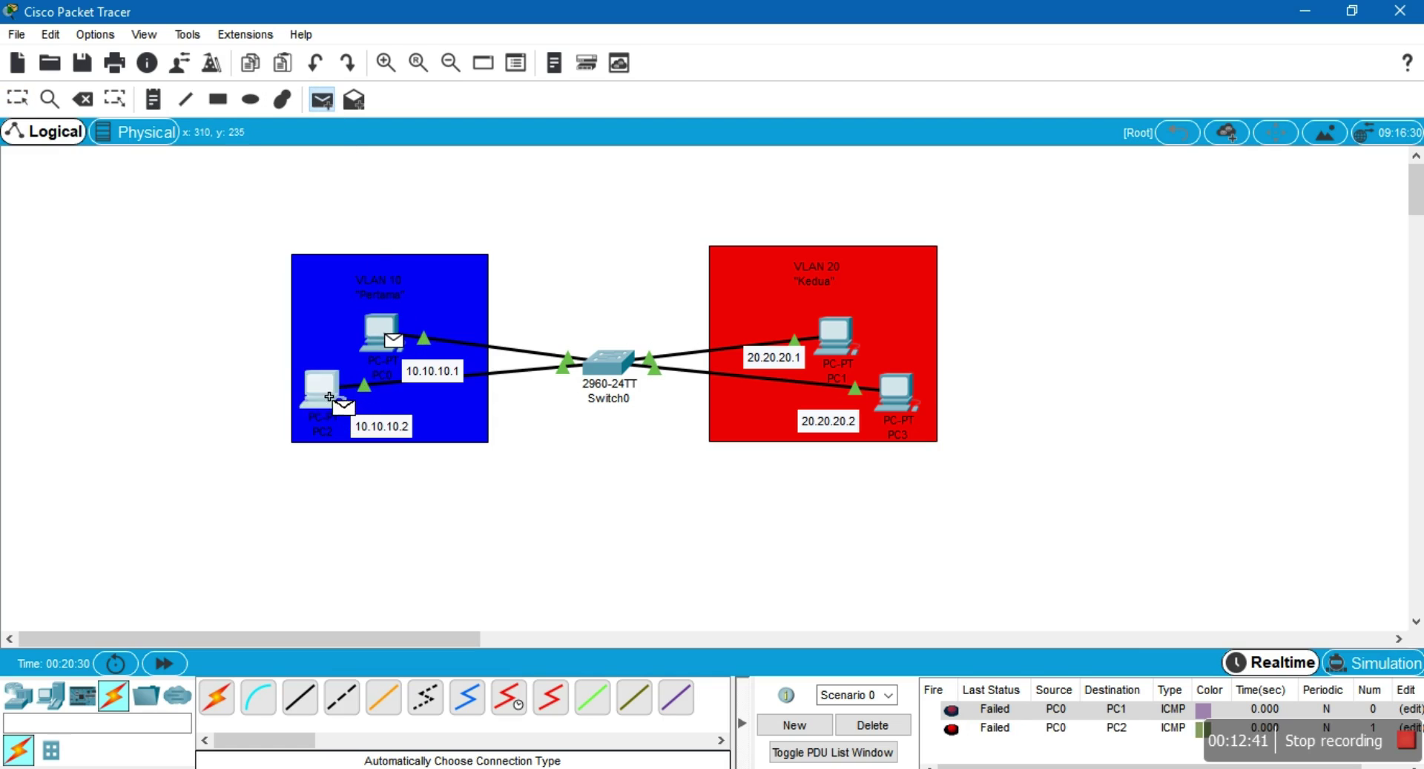
pyautogui.click(327, 390)
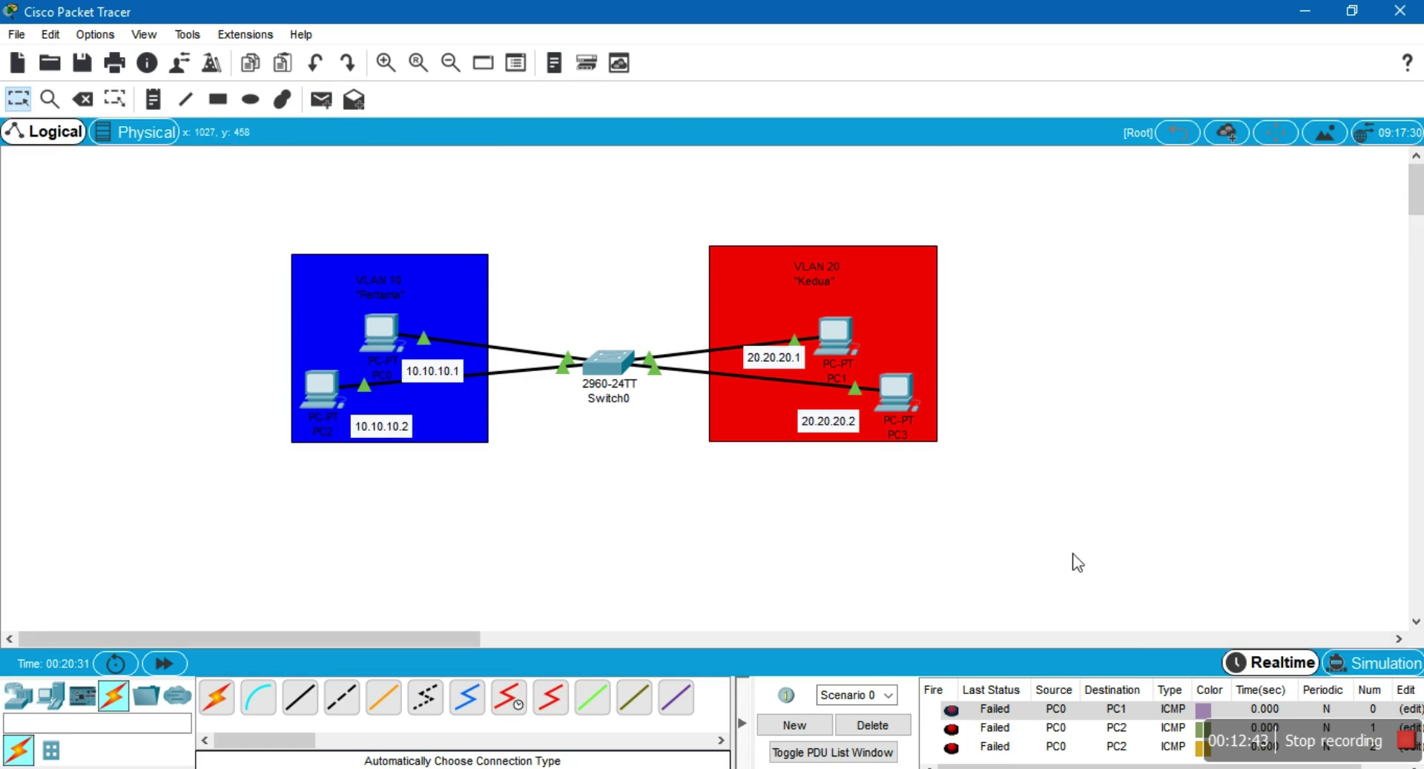
# In Switch0's command line, enter interface f0/3 and apply switchport mode access
pyautogui.click(622, 370)
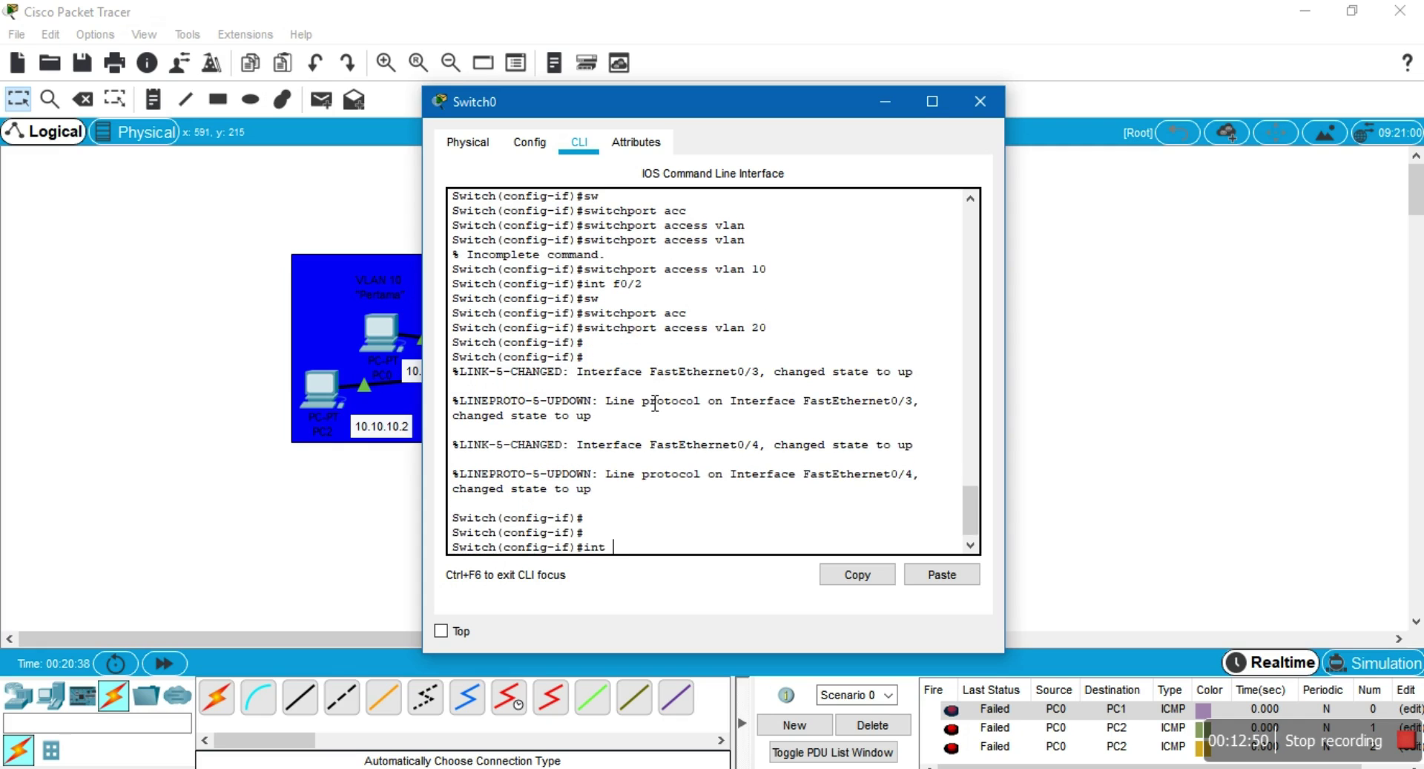
pyautogui.press('Return')
pyautogui.press('Return')
pyautogui.press('Return')
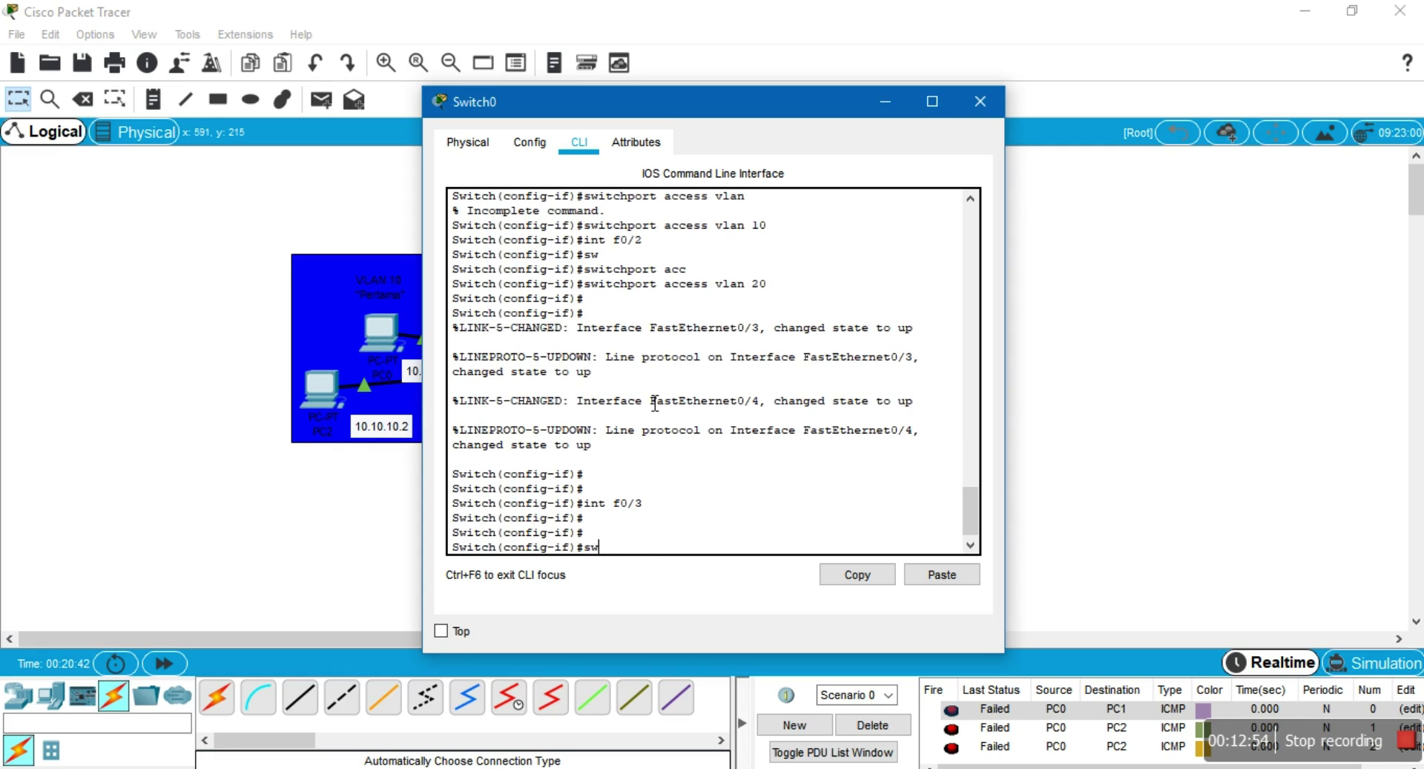
pyautogui.press('Tab')
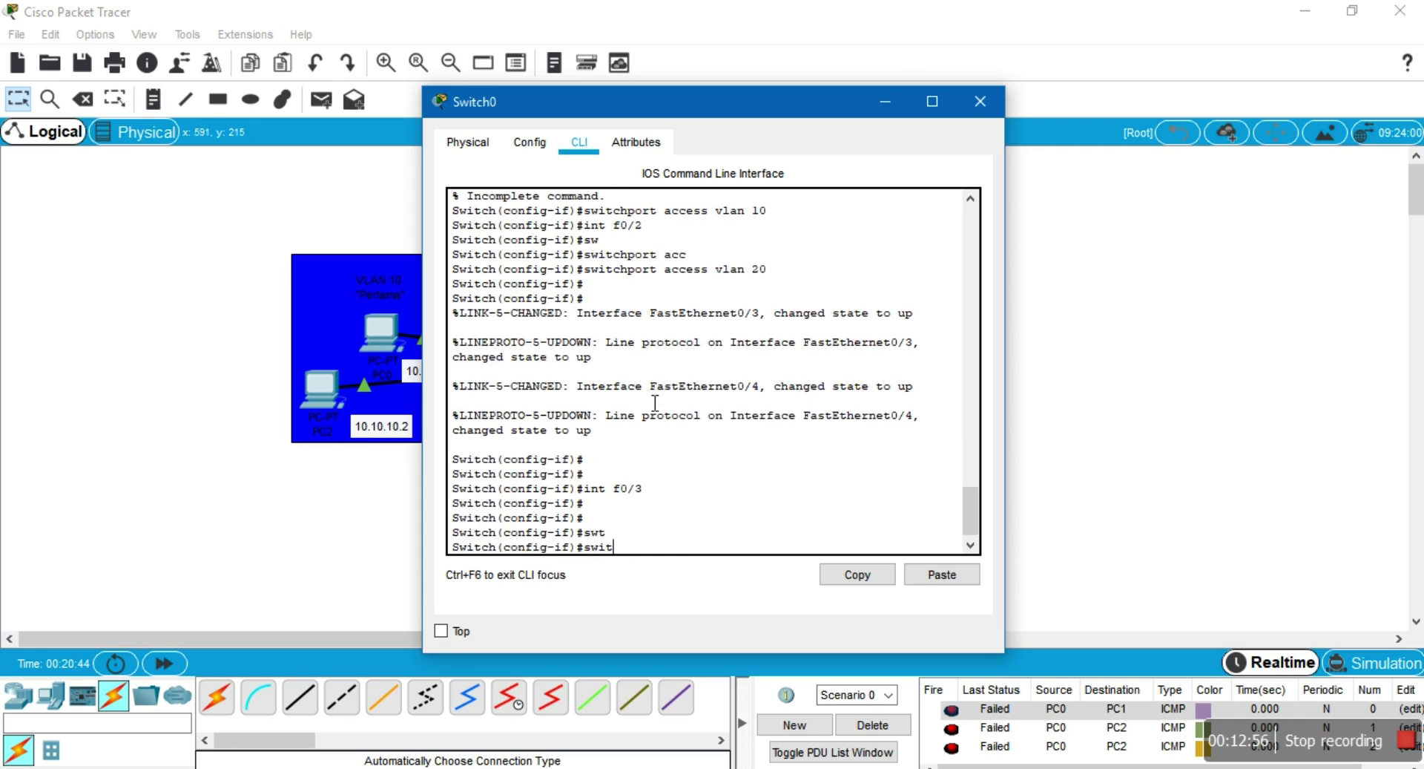
pyautogui.write('c')
pyautogui.press('Tab')
pyautogui.write('mode a')
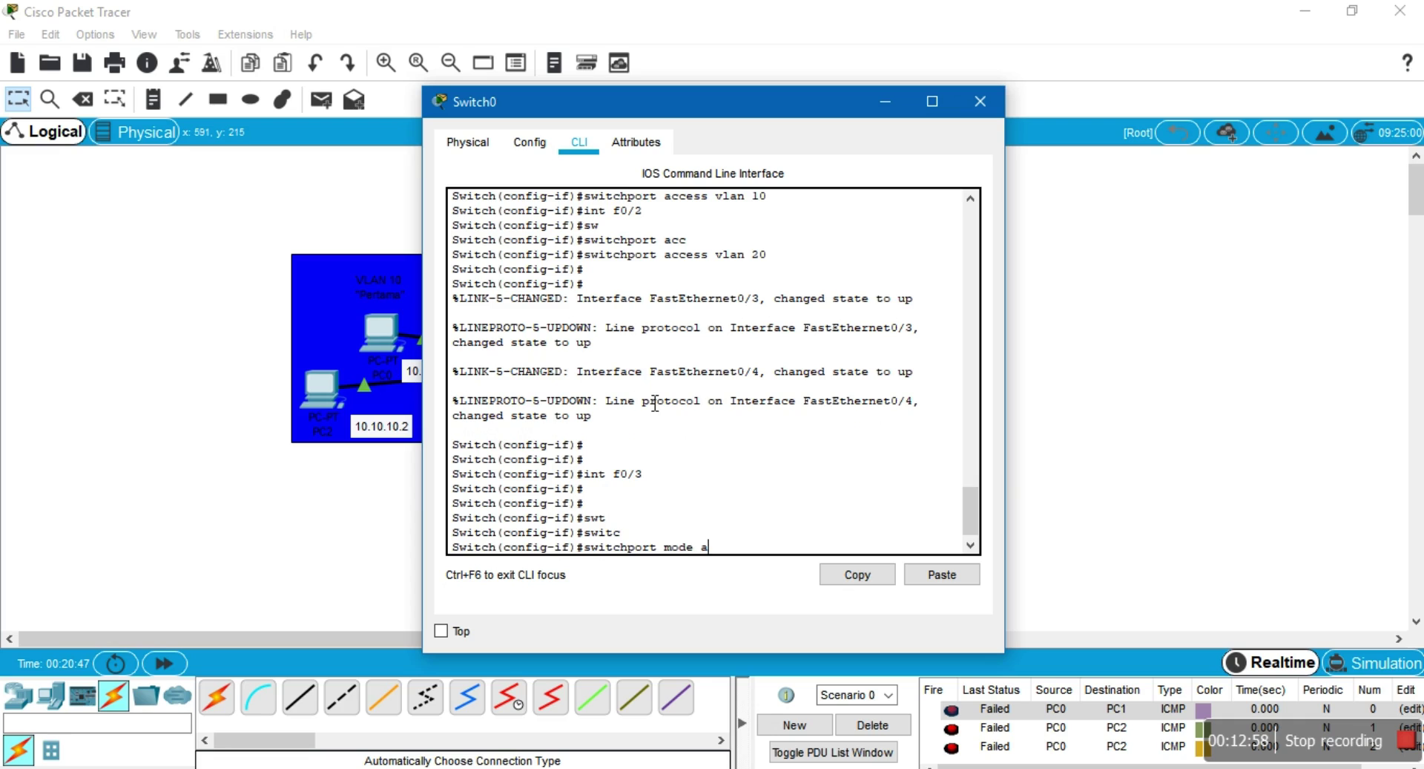
pyautogui.write('cc')
pyautogui.press('Tab')
pyautogui.press('Tab')
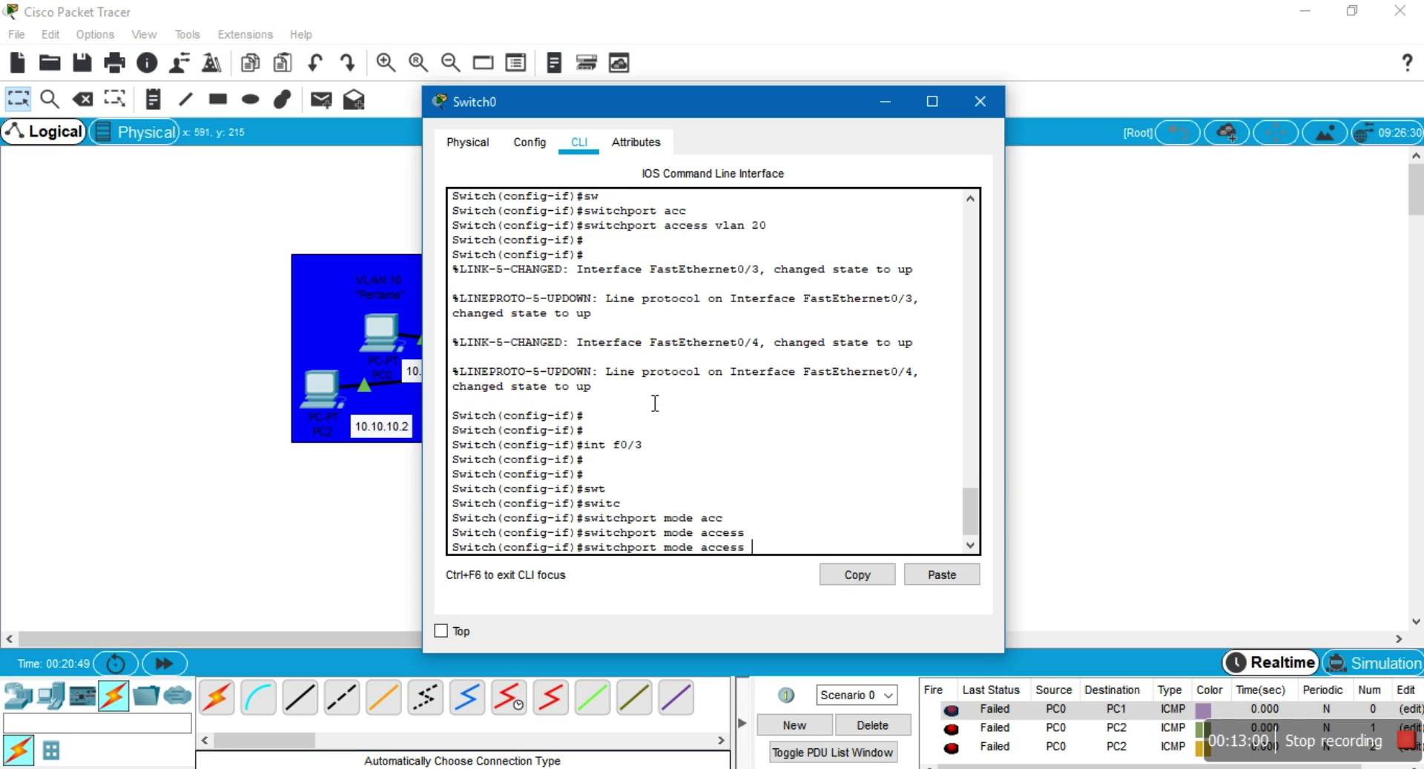
# Assign interface f0/3 to VLAN 10 with the command switchport access vlan 10
pyautogui.press('BackSpace')
pyautogui.press('BackSpace')
pyautogui.press('BackSpace')
pyautogui.press('BackSpace')
pyautogui.press('BackSpace')
pyautogui.press('BackSpace')
pyautogui.press('BackSpace')
pyautogui.press('BackSpace')
pyautogui.press('BackSpace')
pyautogui.press('BackSpace')
pyautogui.press('BackSpace')
pyautogui.write('access vlan 10')
pyautogui.press('Return')
# In Switch0's command line, enter interface f0/4 and apply switchport mode access
pyautogui.write('switchport mode access')
pyautogui.press('Up')
pyautogui.press('Up')
pyautogui.press('Up')
pyautogui.press('Up')
pyautogui.press('Up')
pyautogui.press('Up')
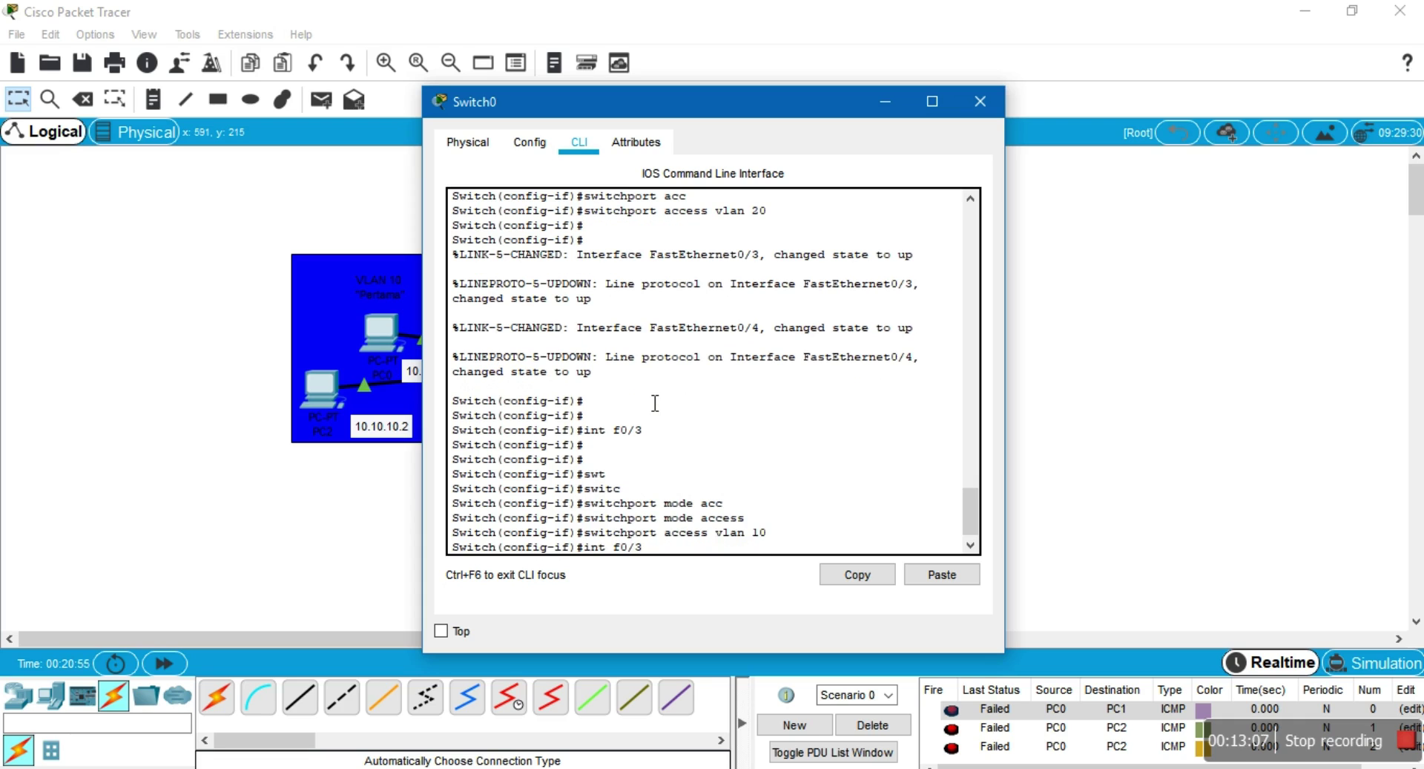
pyautogui.press('Return')
pyautogui.write('switchport mode access')
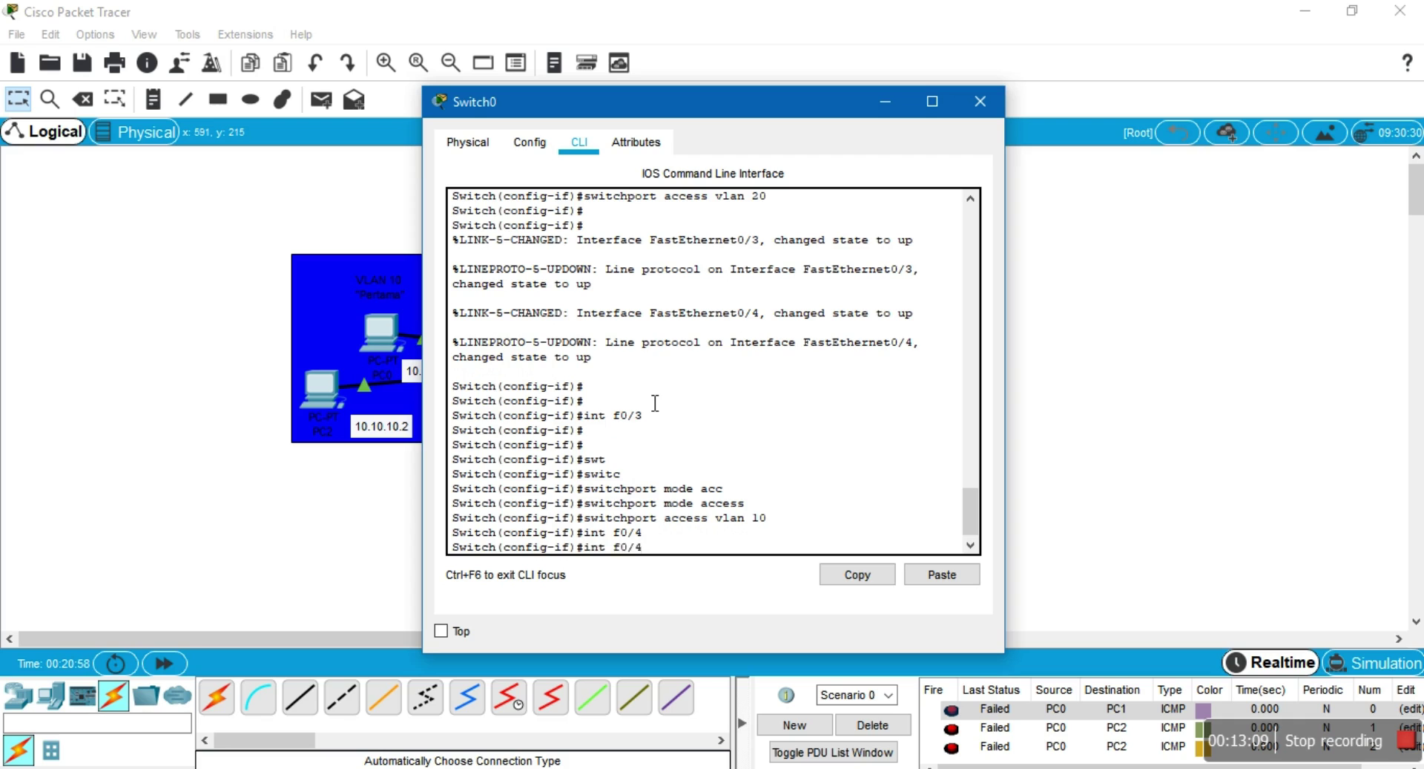
pyautogui.press('Return')
# Assign interface f0/4 to VLAN 20 with switchport access vlan 20, save the configuration with do wr and close the switch window
pyautogui.press('Up')
pyautogui.press('Up')
pyautogui.press('Up')
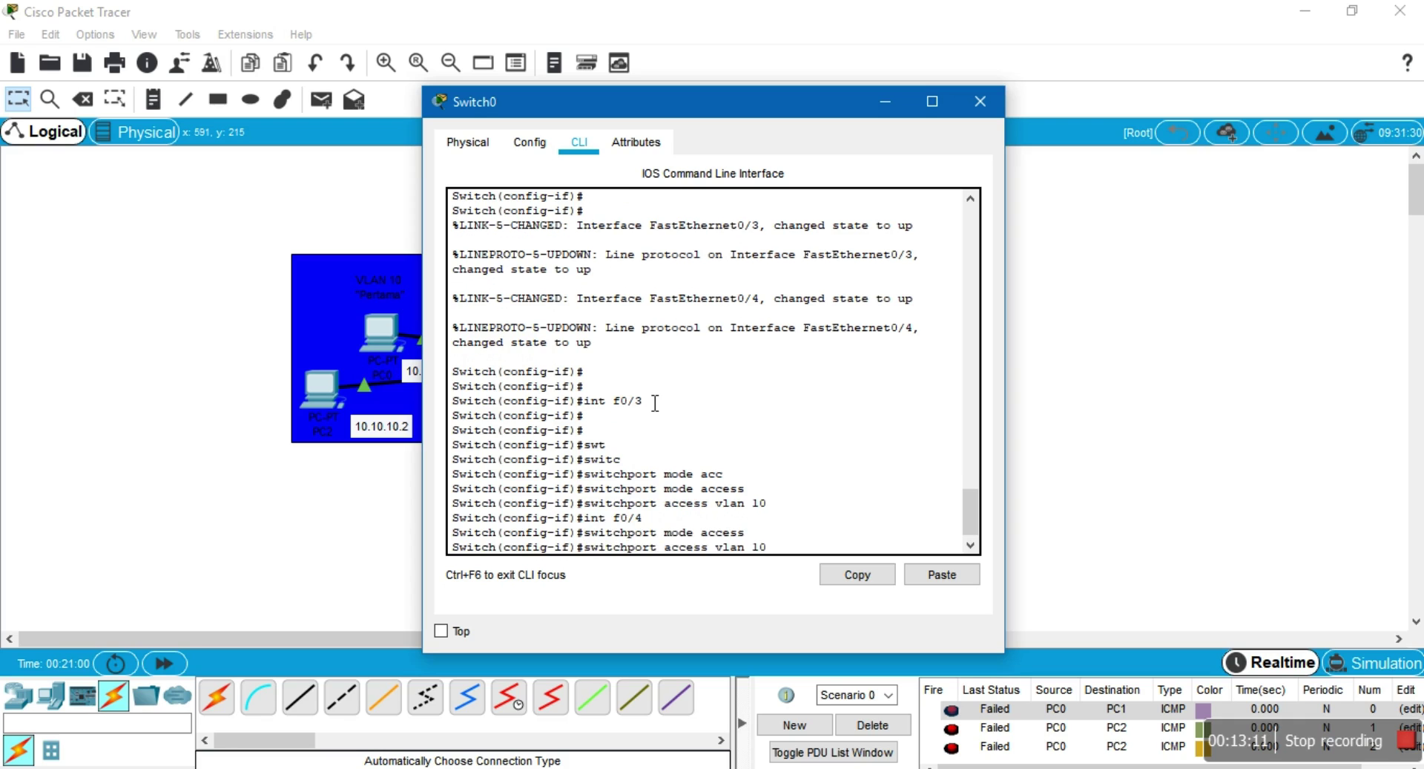
pyautogui.write('20')
pyautogui.press('Return')
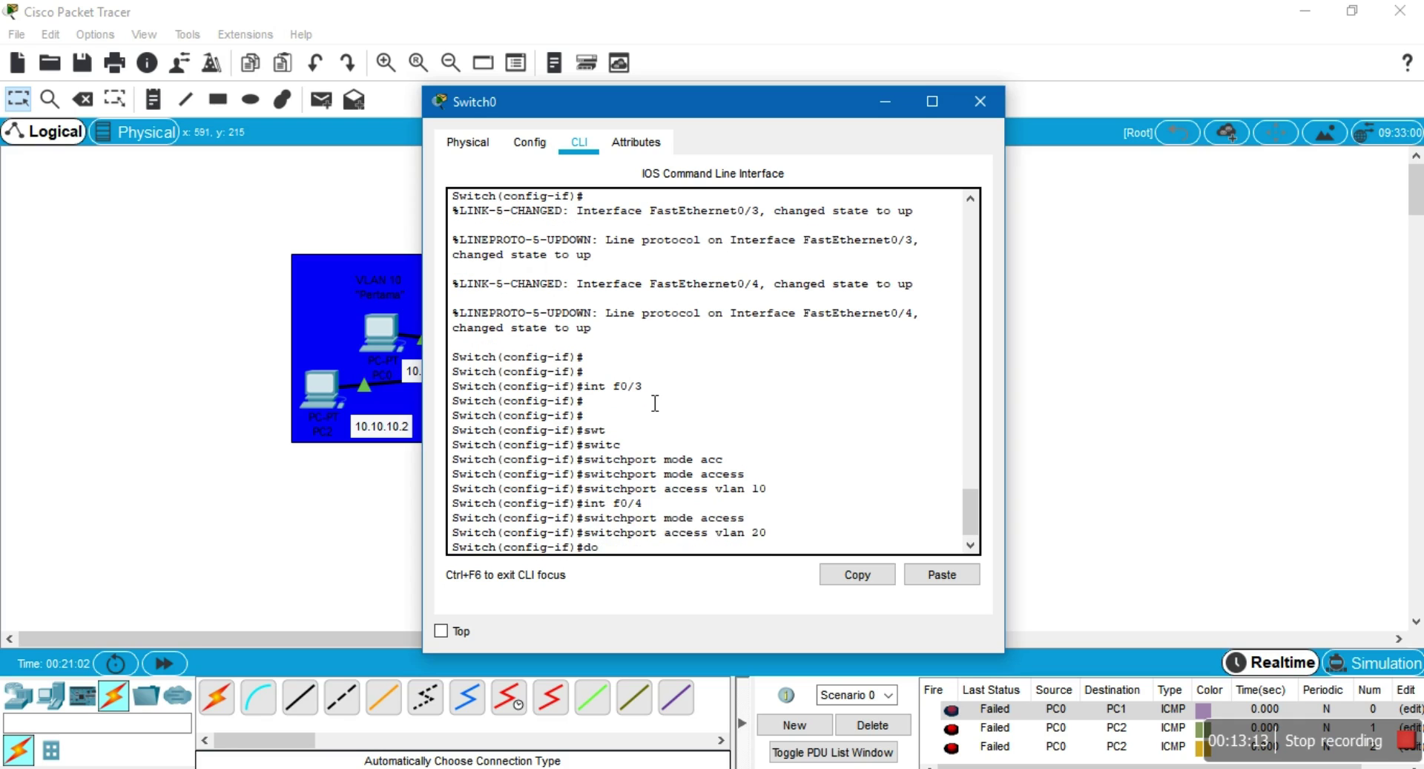
pyautogui.write('do wr')
pyautogui.press('Return')
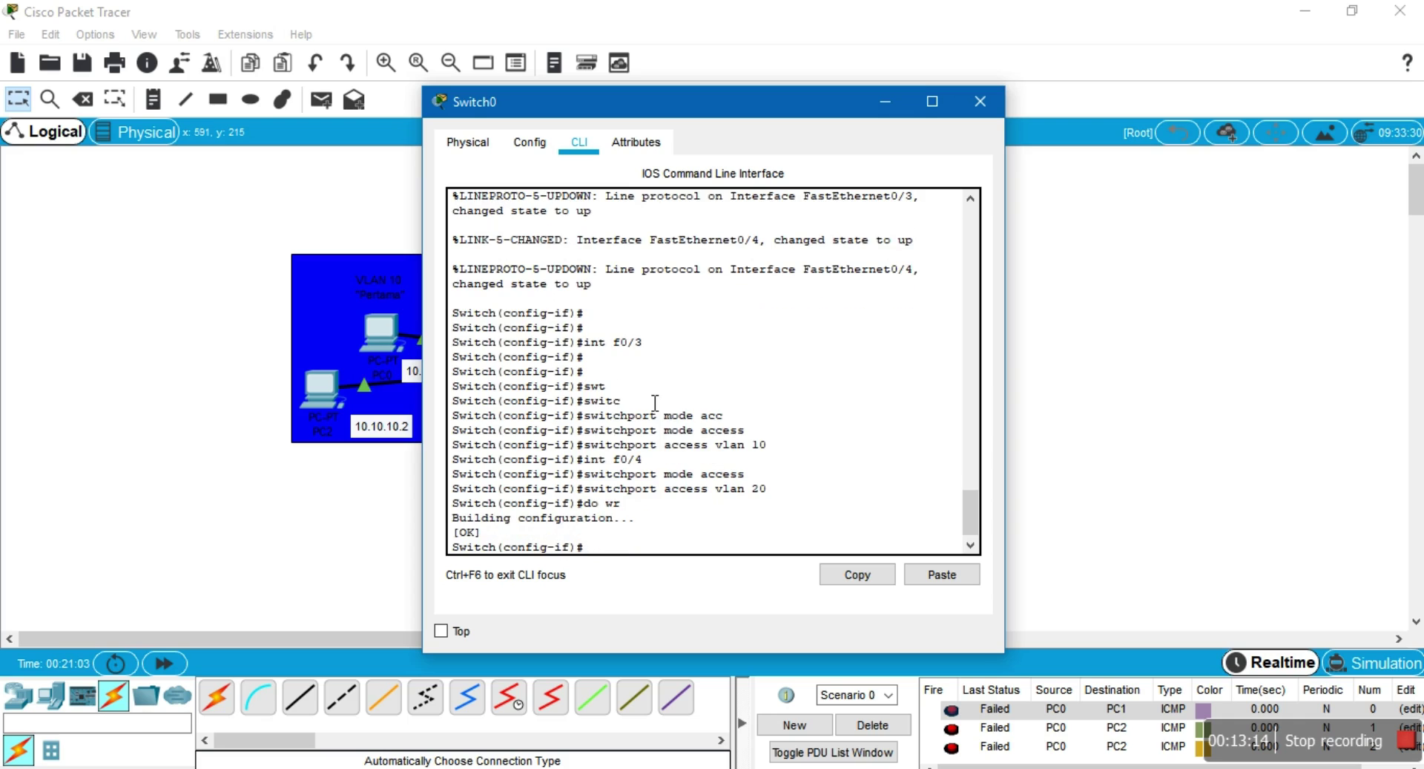
pyautogui.click(991, 104)
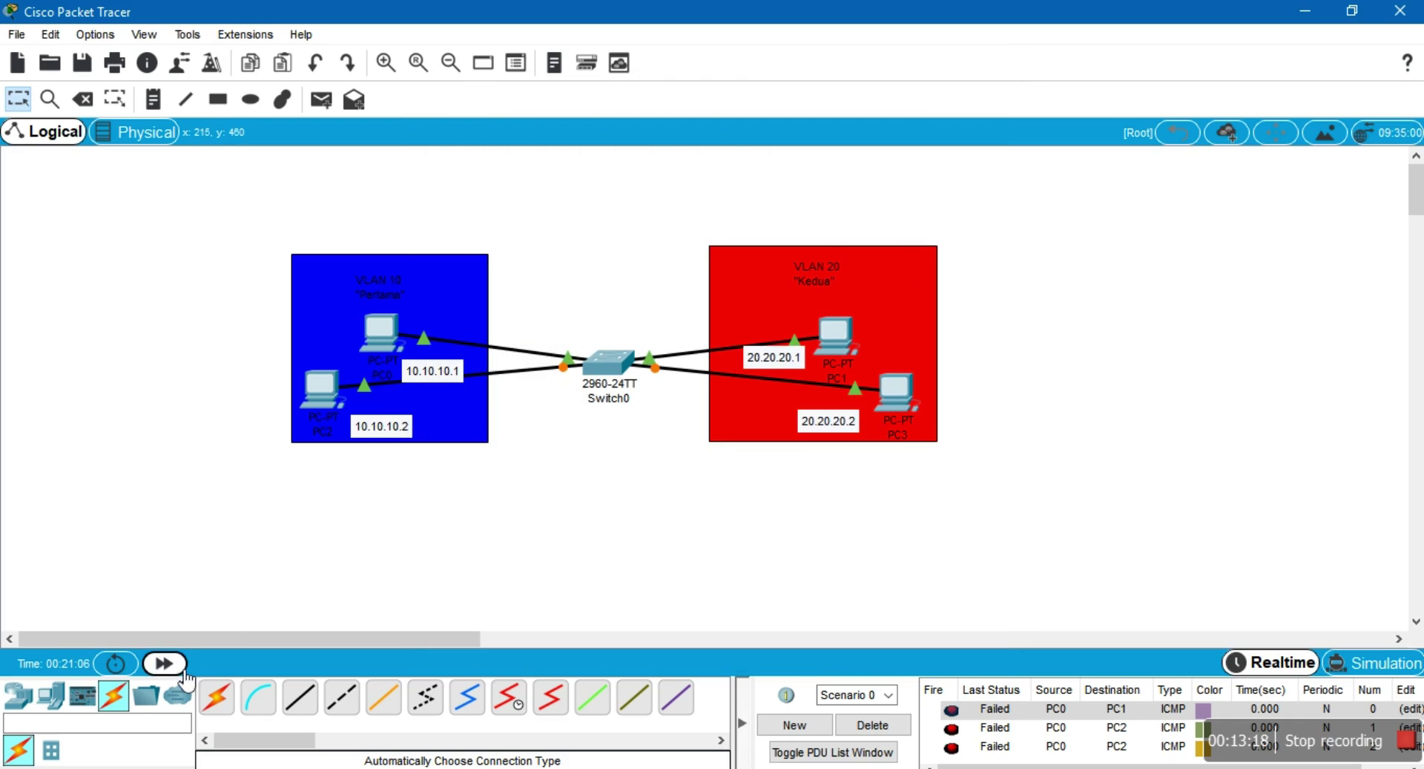
# Fast-forward the simulation time and send a simple PDU from PC0 to PC2
pyautogui.click(165, 662)
pyautogui.click(321, 101)
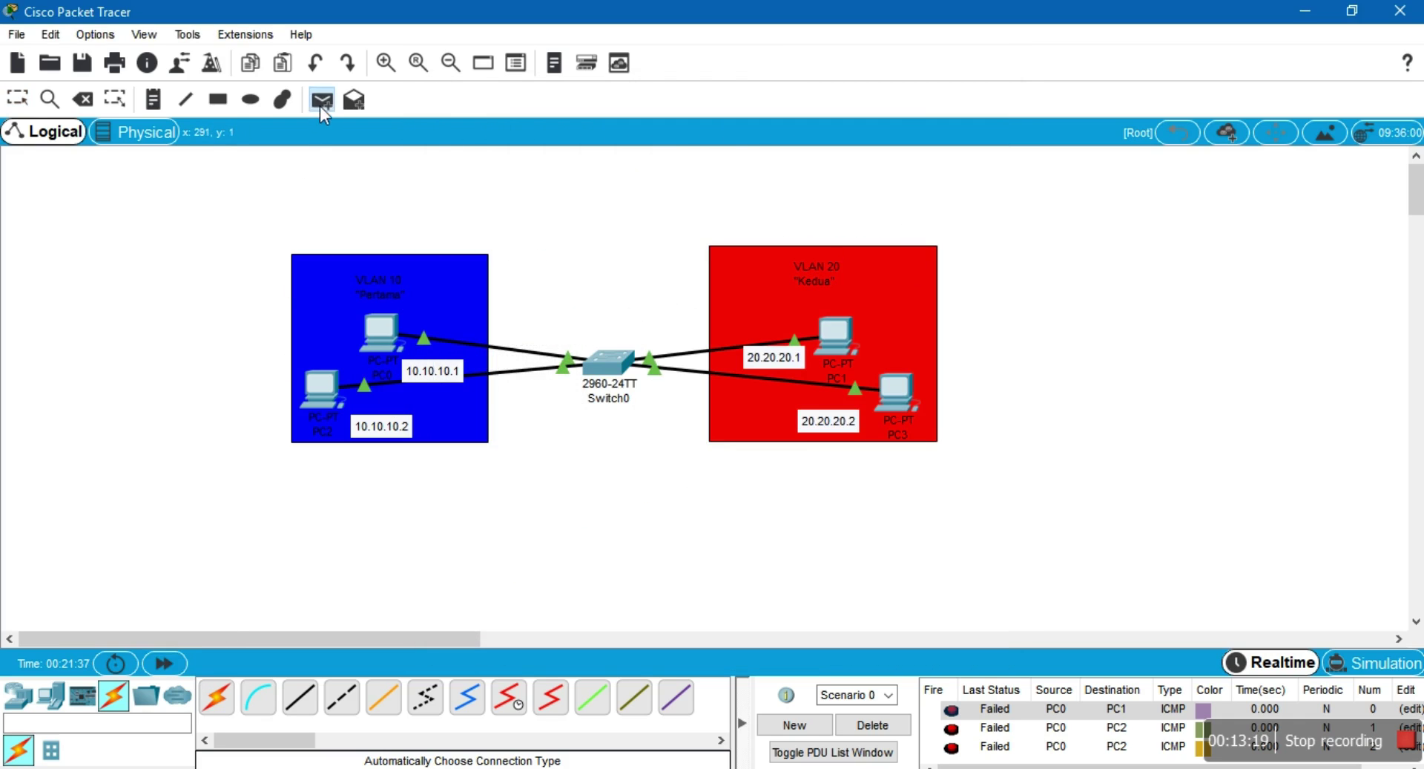
pyautogui.click(391, 345)
pyautogui.click(320, 389)
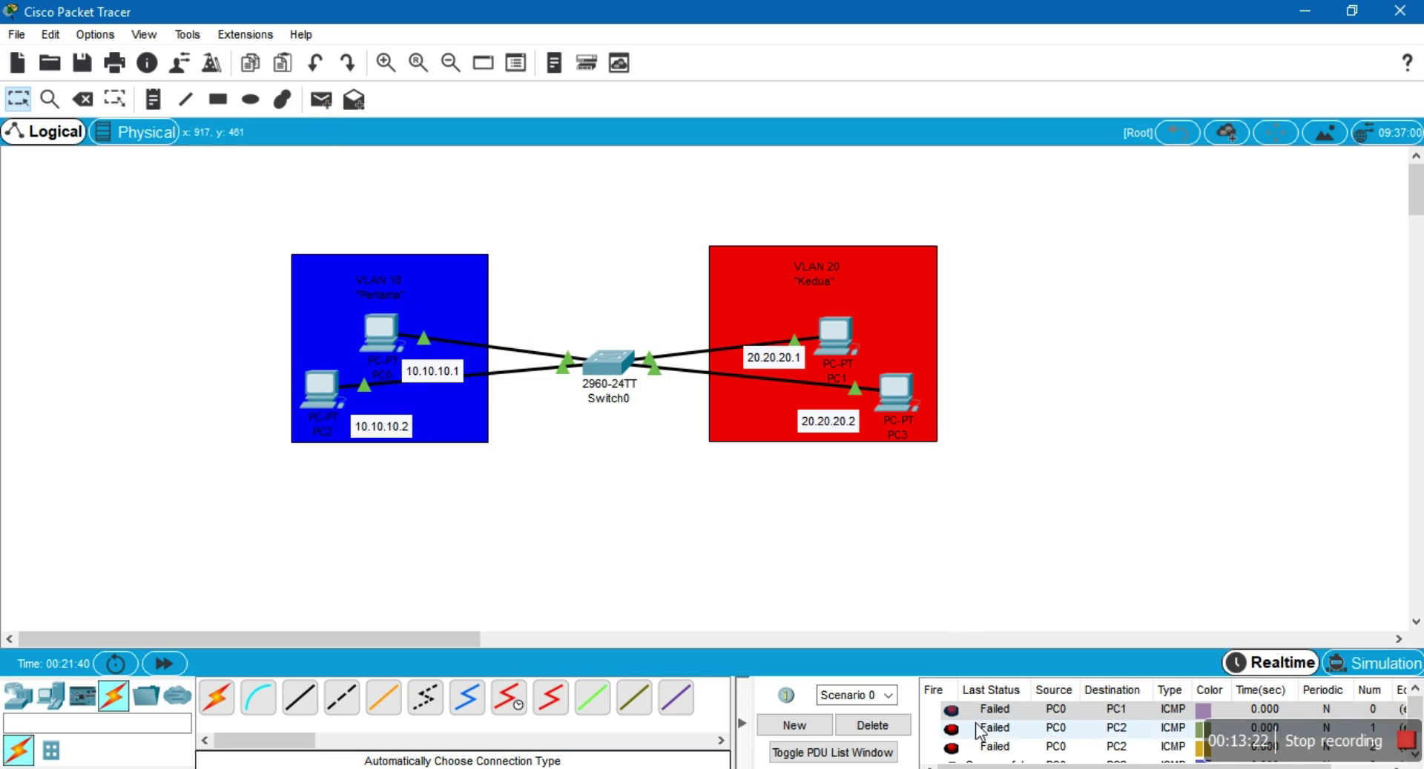
# Clear the PDU list and send simple PDUs within each VLAN, from PC0 to PC2 and from PC1 to PC3
pyautogui.click(874, 727)
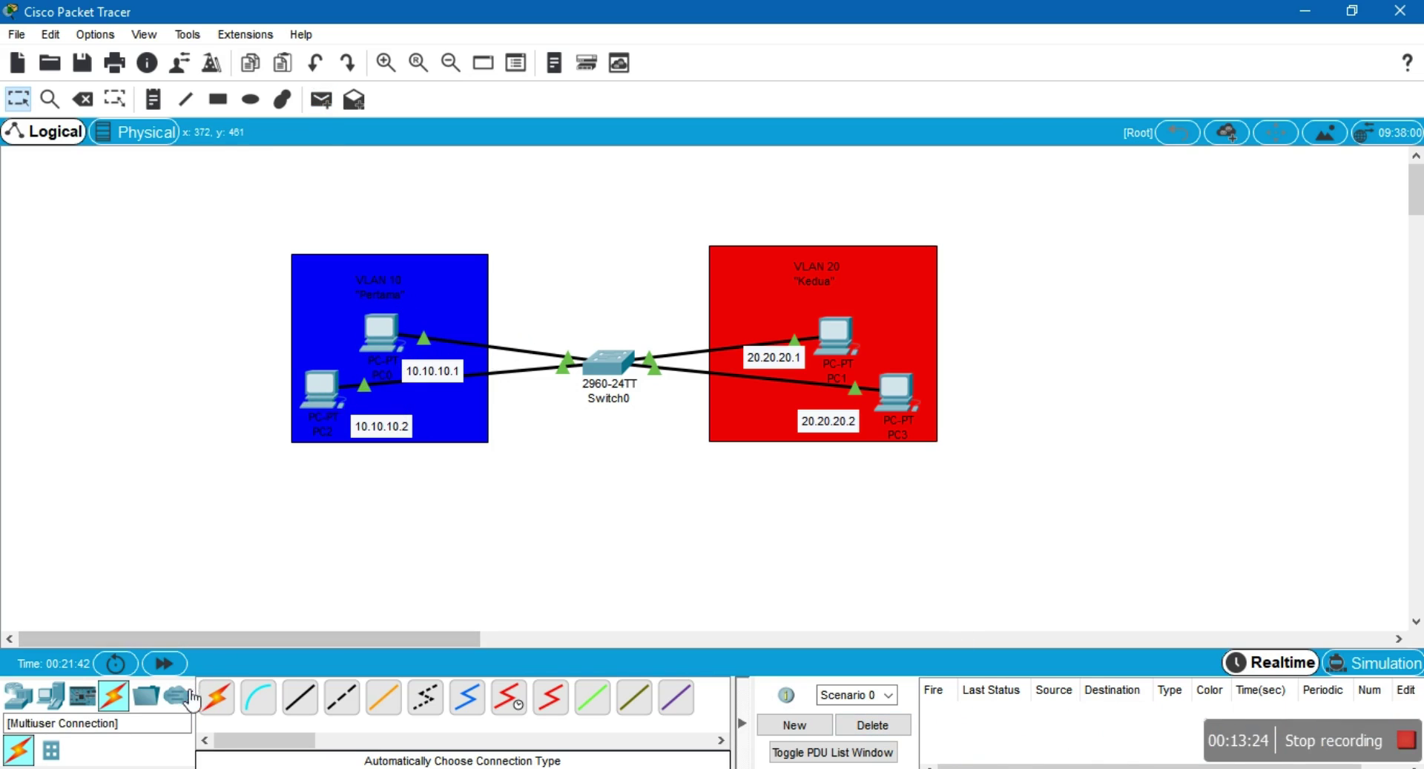
pyautogui.click(320, 99)
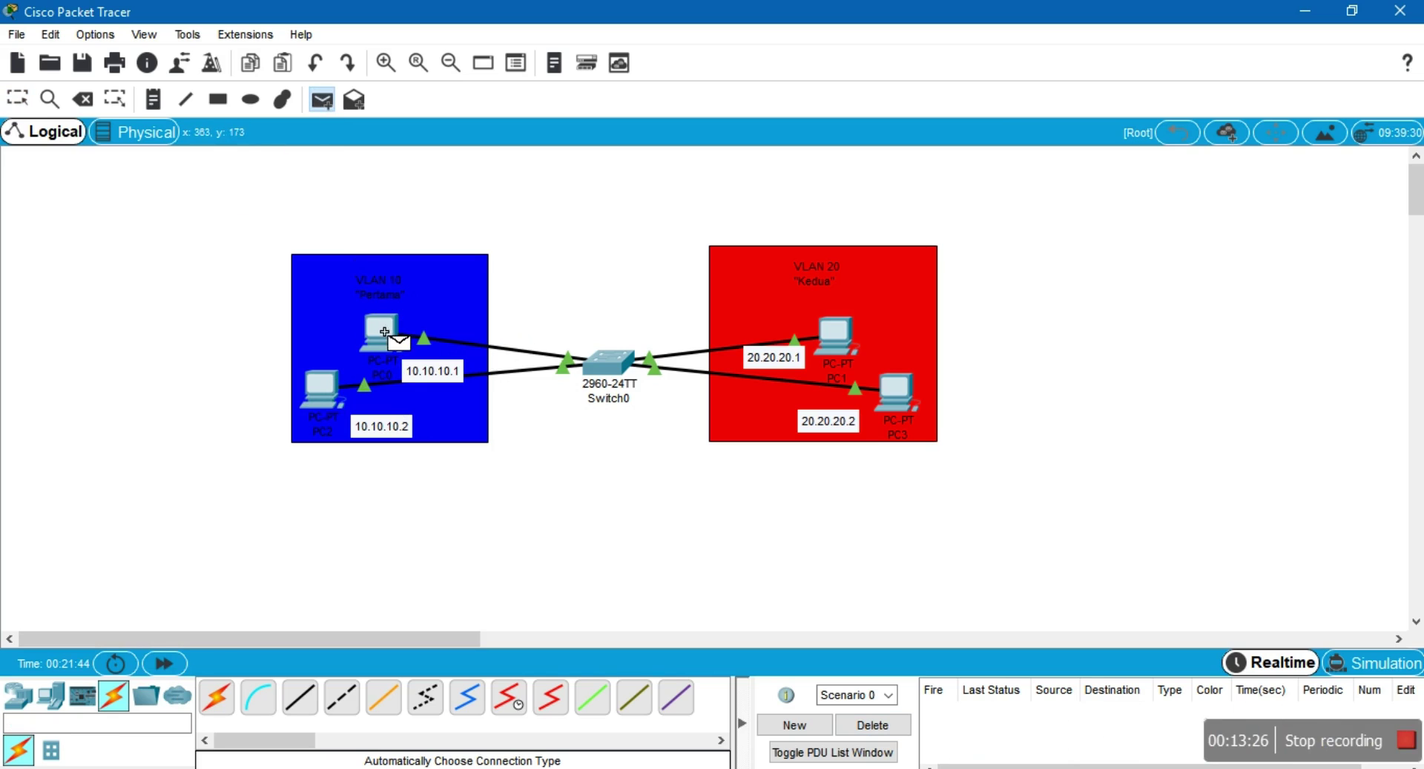
pyautogui.click(384, 332)
pyautogui.click(322, 393)
pyautogui.click(321, 100)
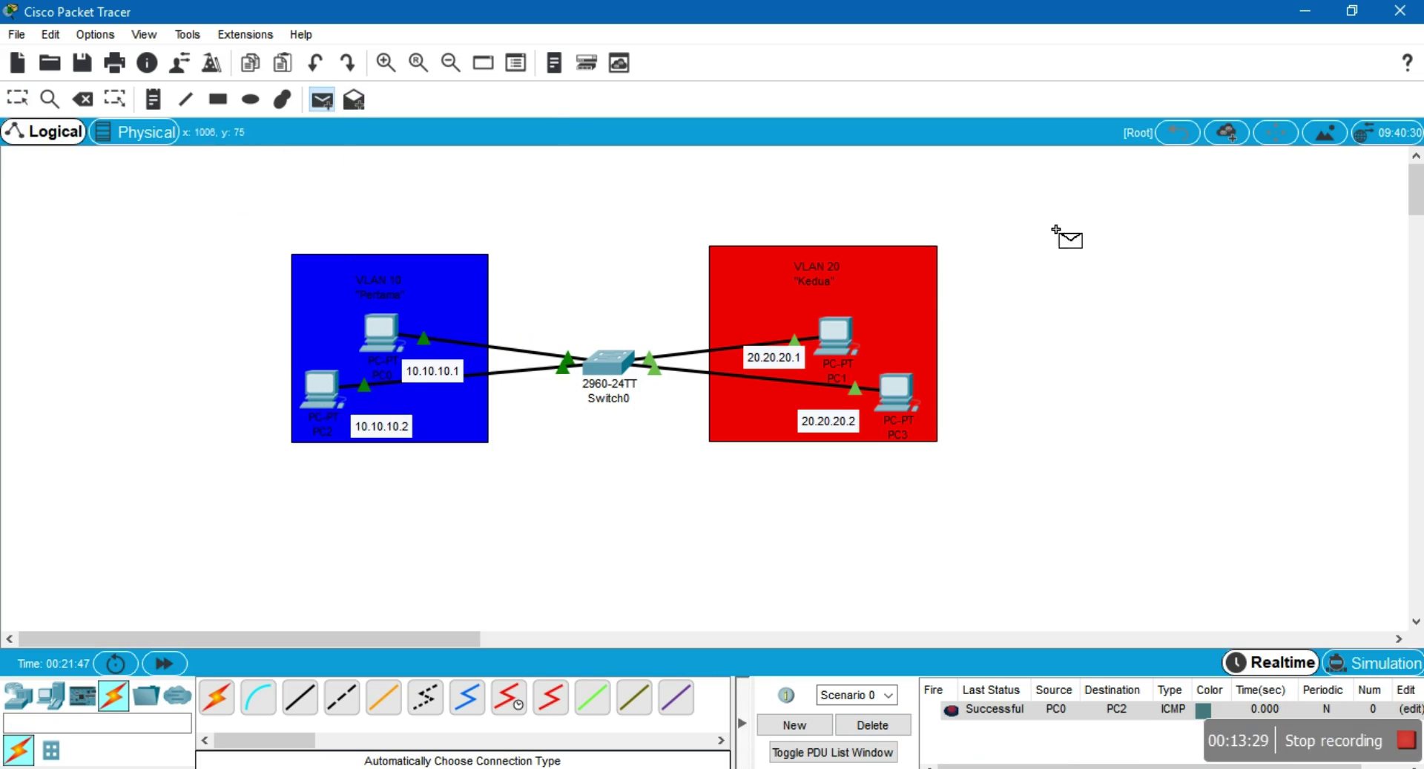
pyautogui.click(846, 342)
pyautogui.click(894, 391)
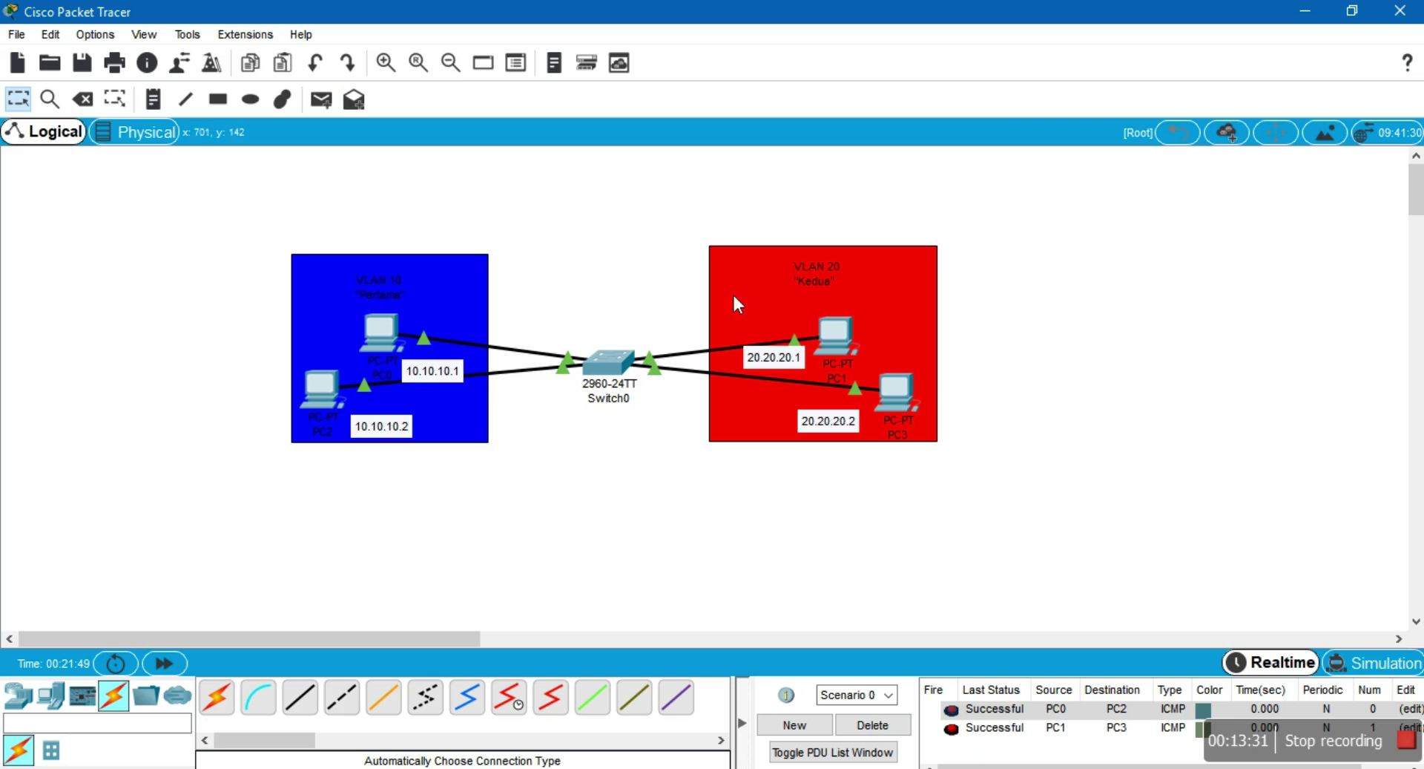
# Send simple PDUs between the two VLANs, from PC0 to PC1 and from PC2 to PC3
pyautogui.click(320, 99)
pyautogui.click(379, 329)
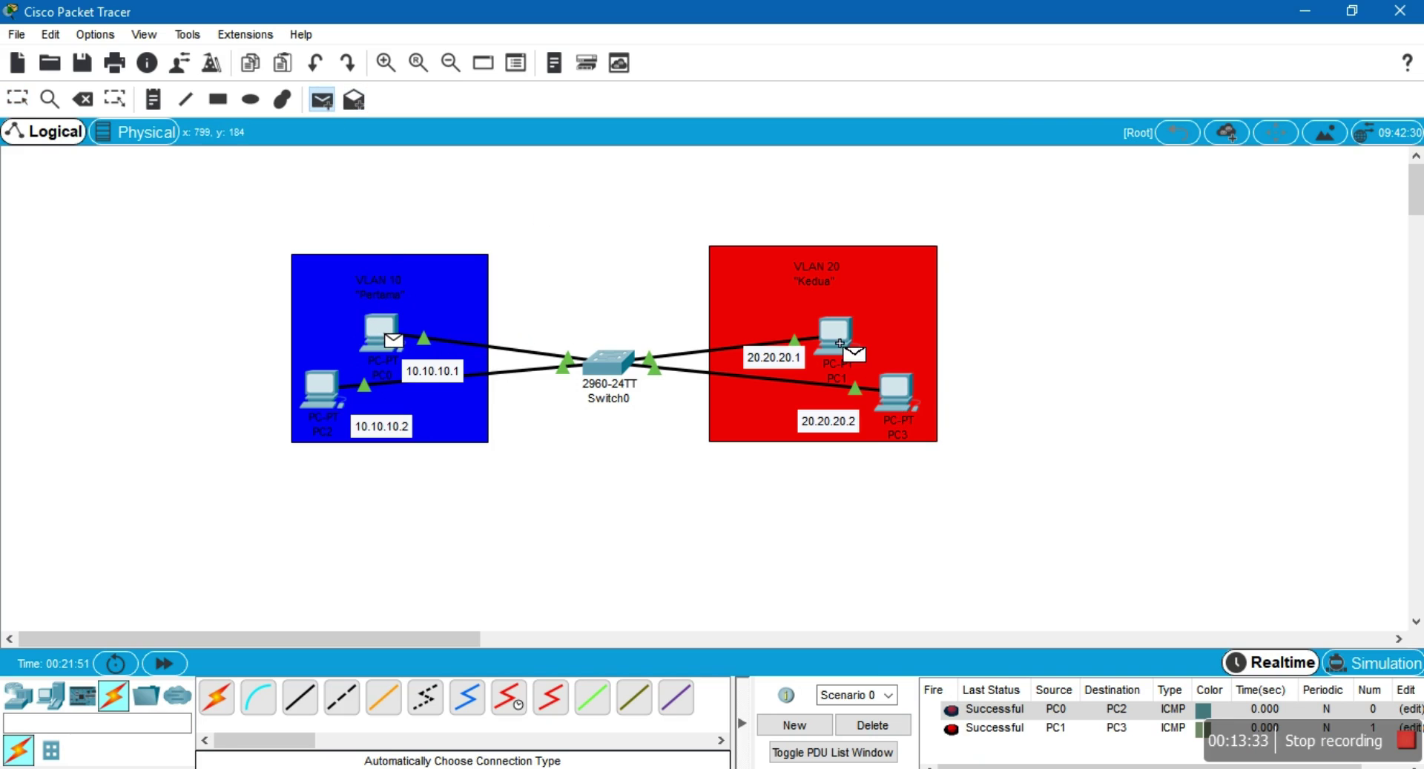
pyautogui.click(840, 342)
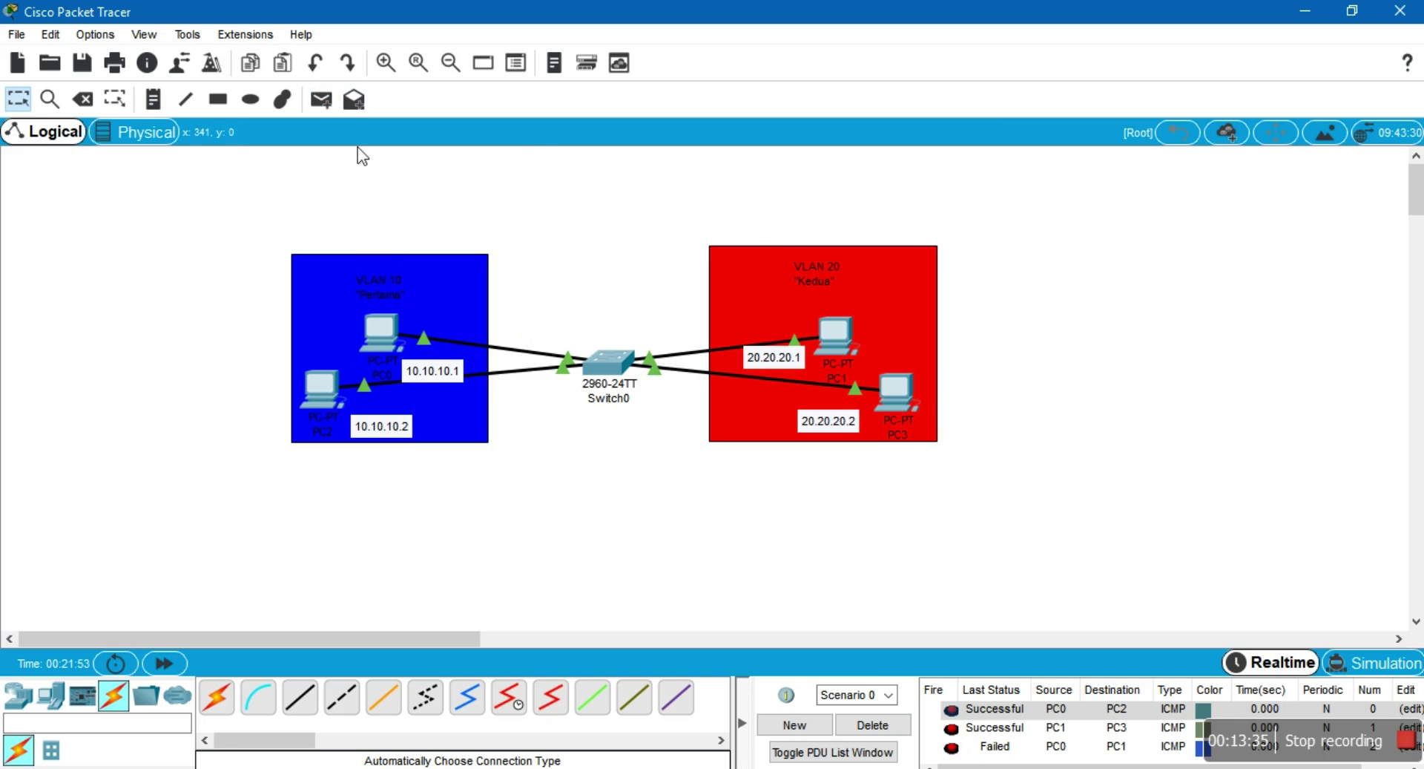
pyautogui.press('p')
pyautogui.click(321, 387)
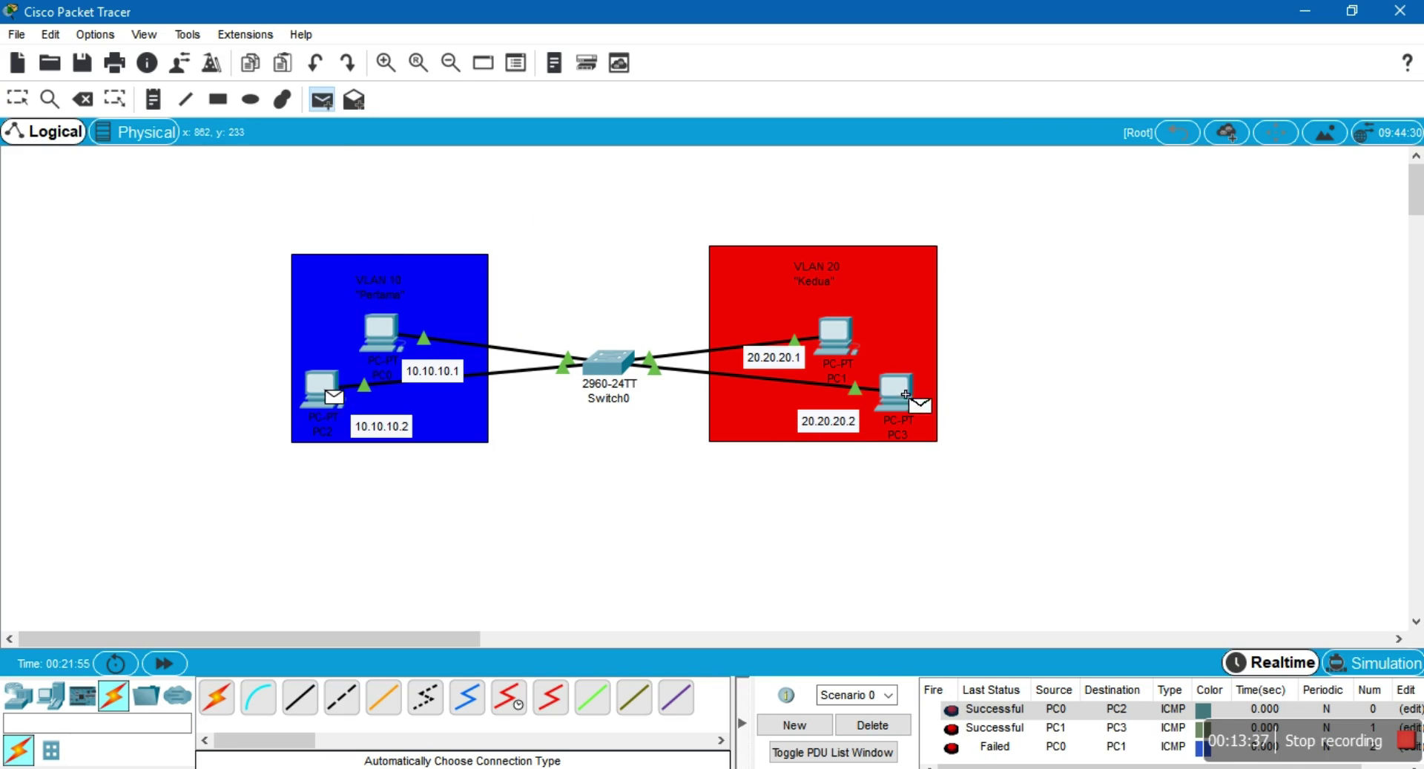
pyautogui.click(906, 394)
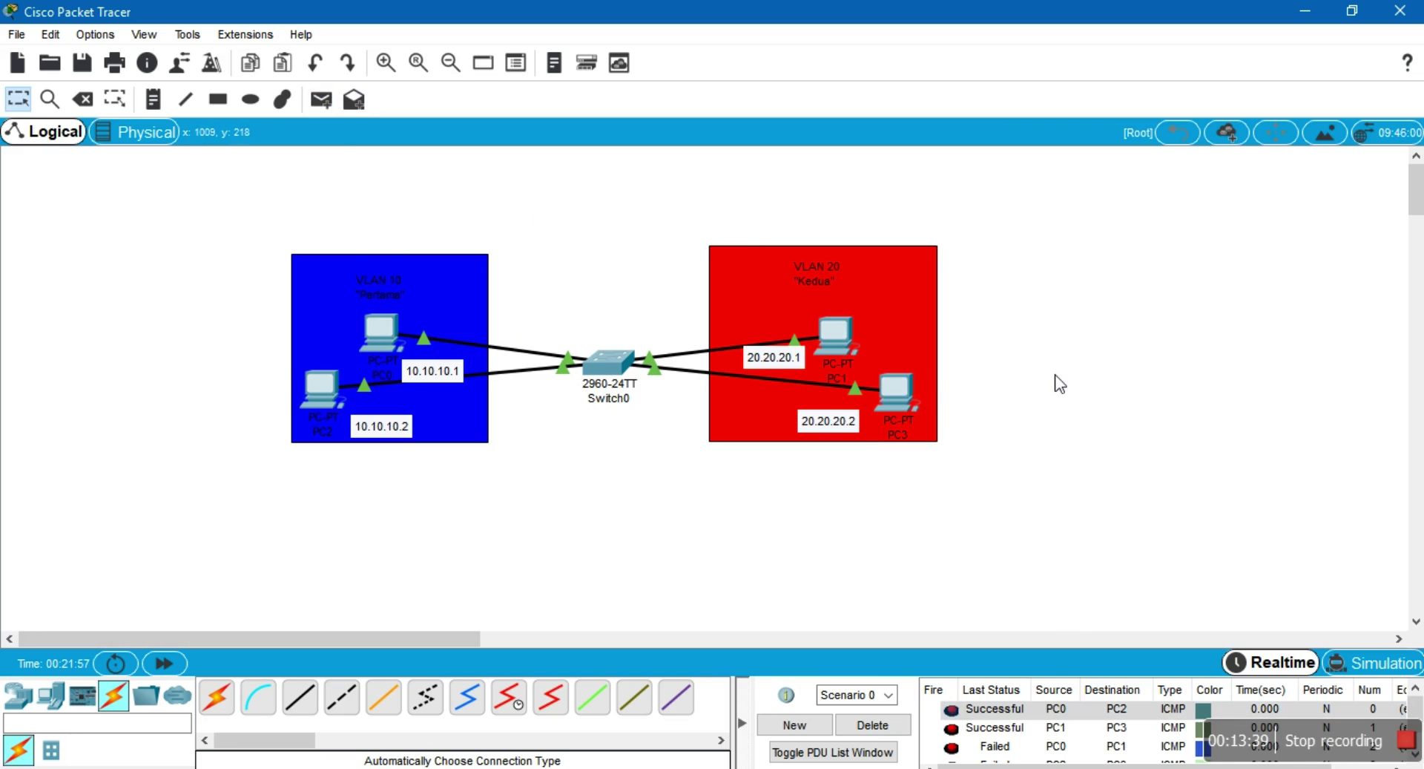
# Switch to Notepad and write "ternyata bisa kawan :D" in a blank area below the existing notes
pyautogui.hotkey('alt', 'Tab')
pyautogui.press('Return')
pyautogui.press('Return')
pyautogui.press('Return')
pyautogui.press('Return')
pyautogui.press('Return')
pyautogui.press('Return')
pyautogui.press('Return')
pyautogui.press('Return')
pyautogui.press('Return')
pyautogui.press('Return')
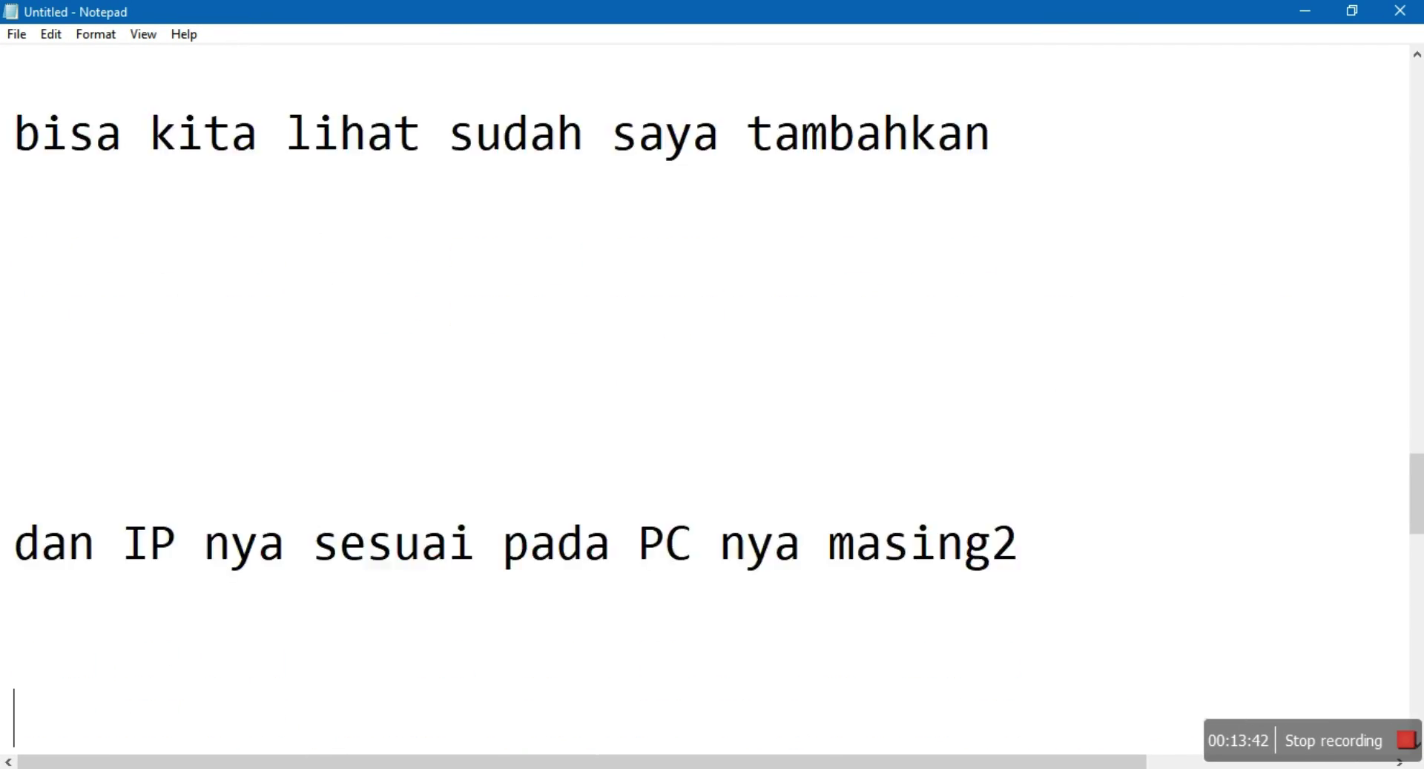
pyautogui.press('Up')
pyautogui.press('Up')
pyautogui.press('Up')
pyautogui.press('Up')
pyautogui.press('Up')
pyautogui.press('Up')
pyautogui.press('Up')
pyautogui.press('Up')
pyautogui.press('Up')
pyautogui.press('Up')
pyautogui.press('Up')
pyautogui.press('Up')
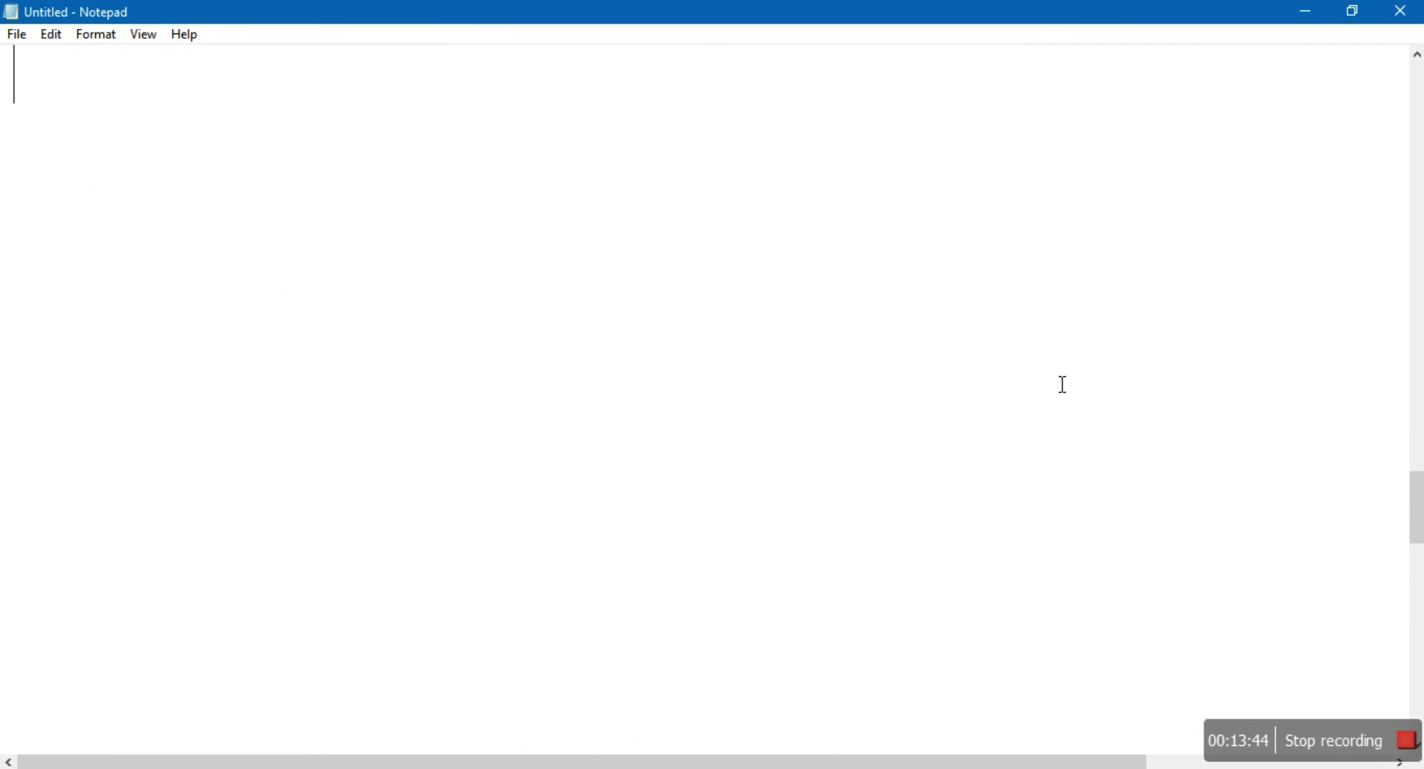
pyautogui.write('ter')
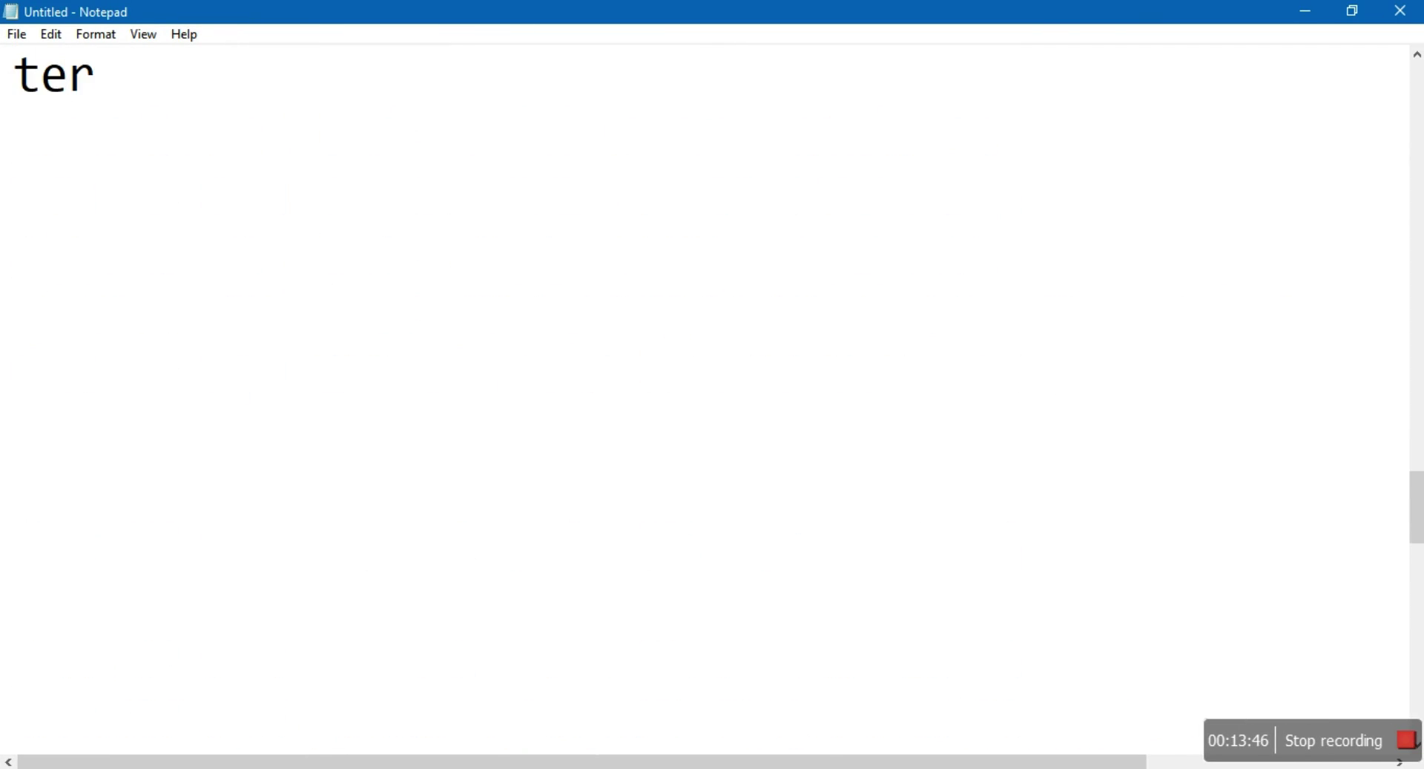
pyautogui.write('nyata ')
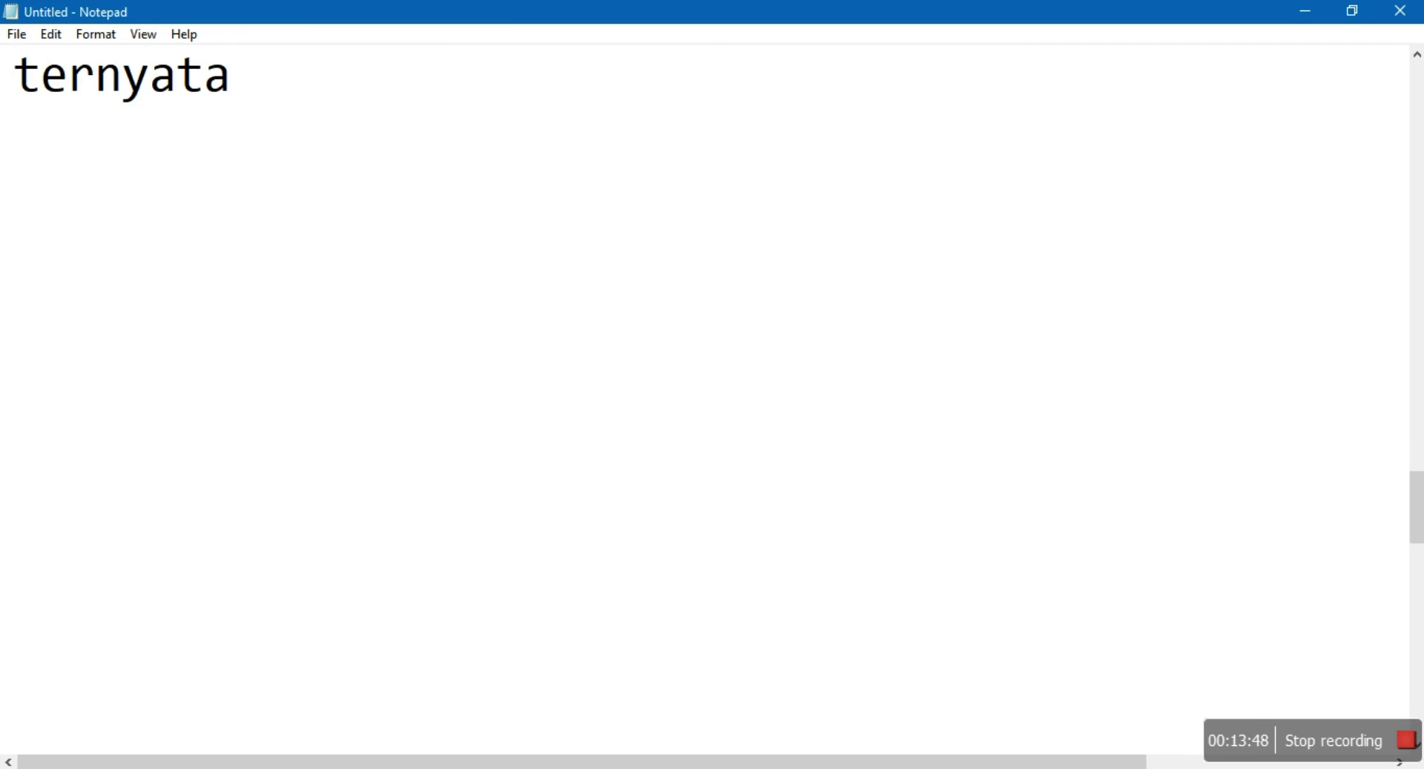
pyautogui.write('bi')
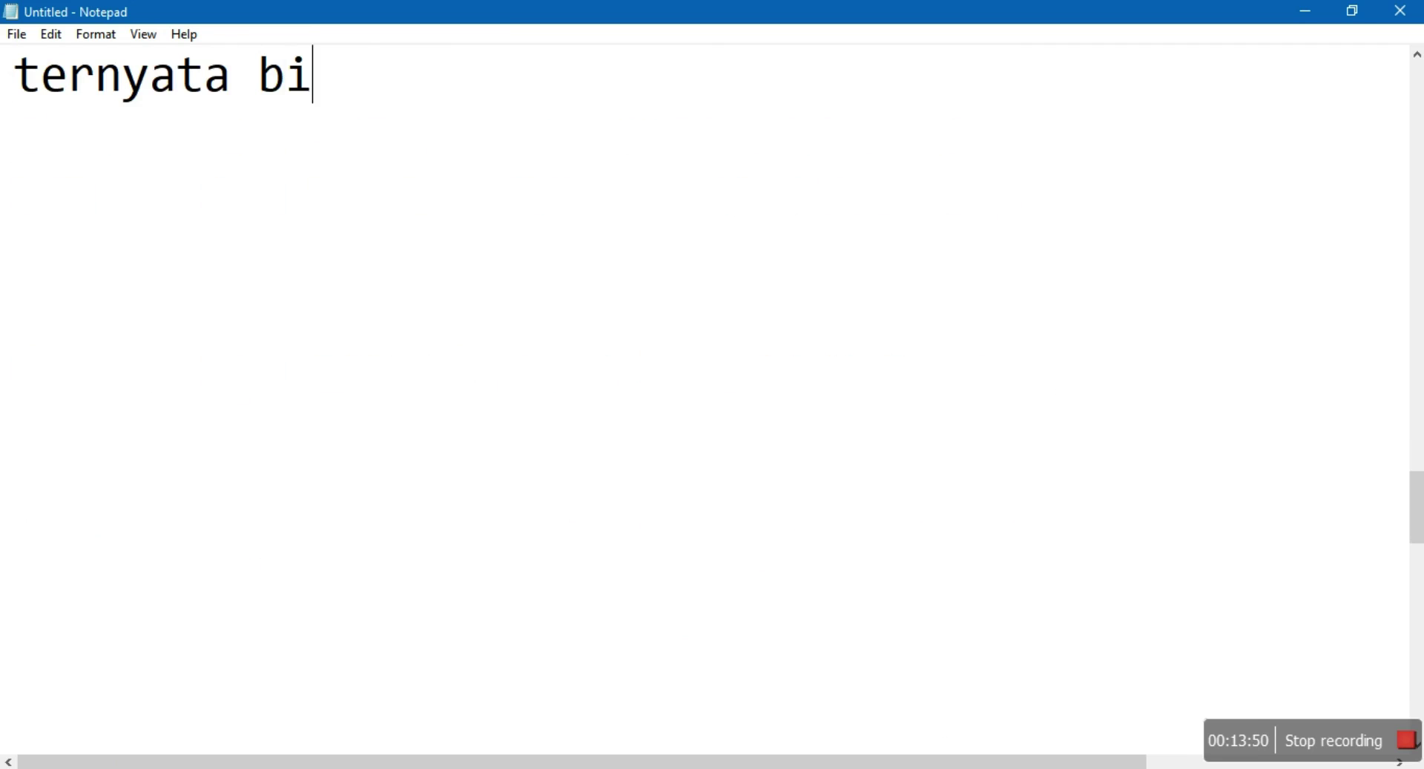
pyautogui.write('sa kawan :D')
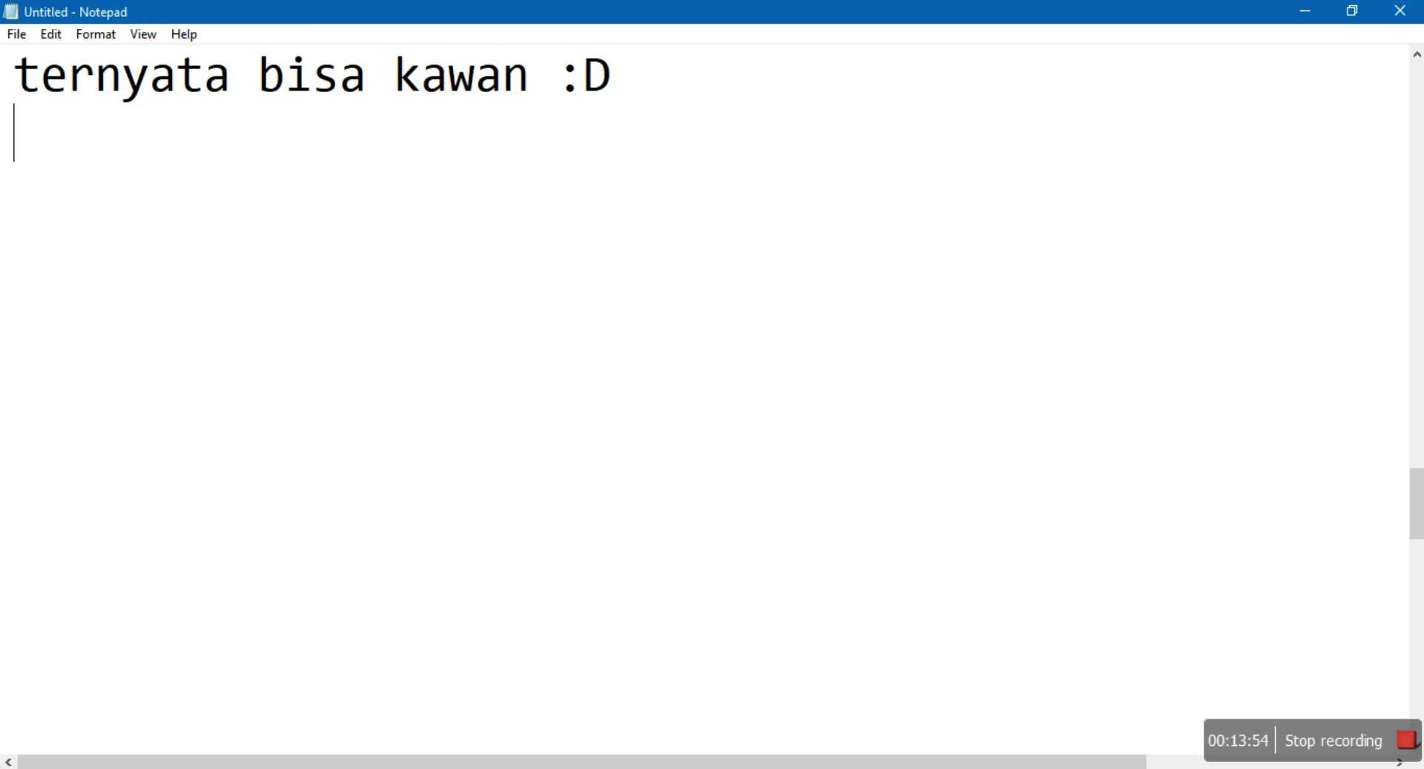
# Add the line "tetapi dengan berbeda vlan memang tidak bisa." below the previous note
pyautogui.press('Return')
pyautogui.write('tetapi ')
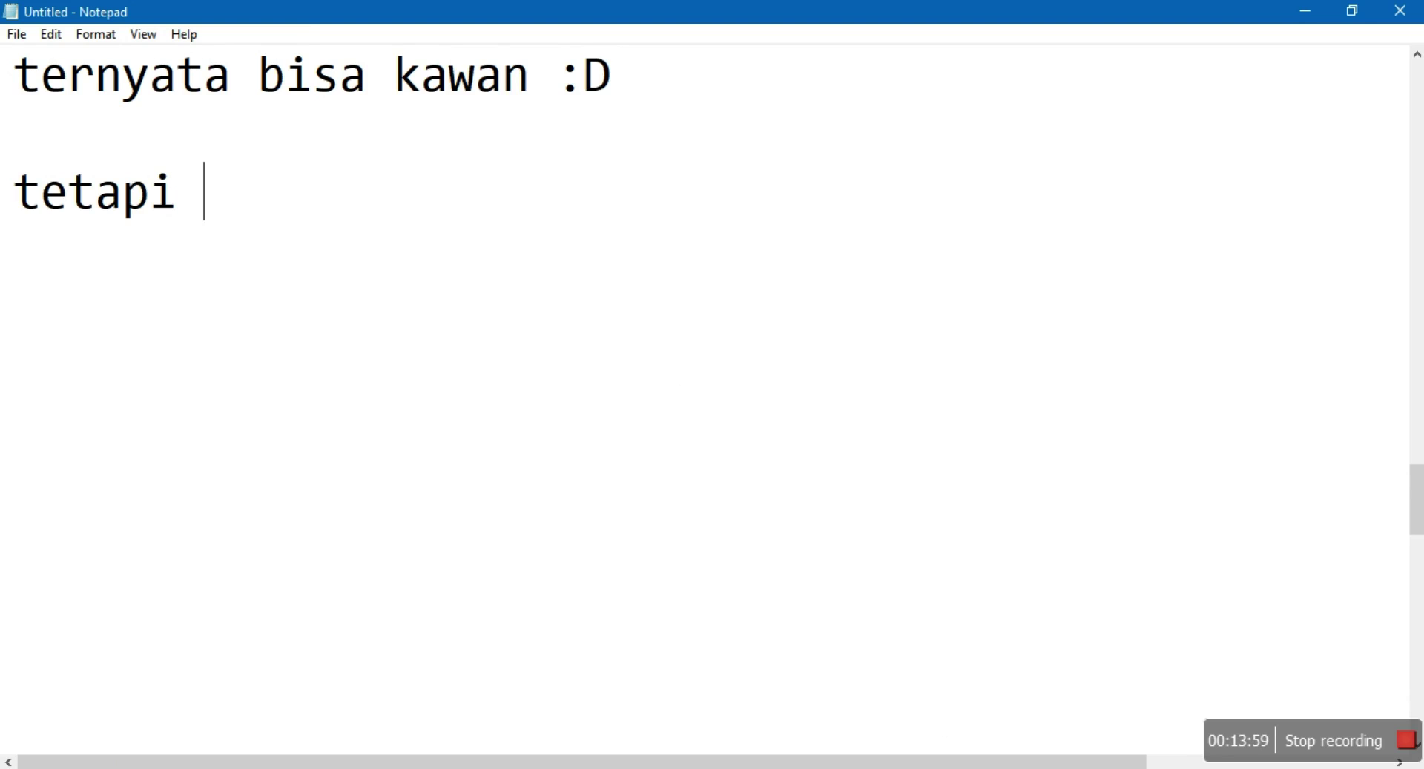
pyautogui.write('denga')
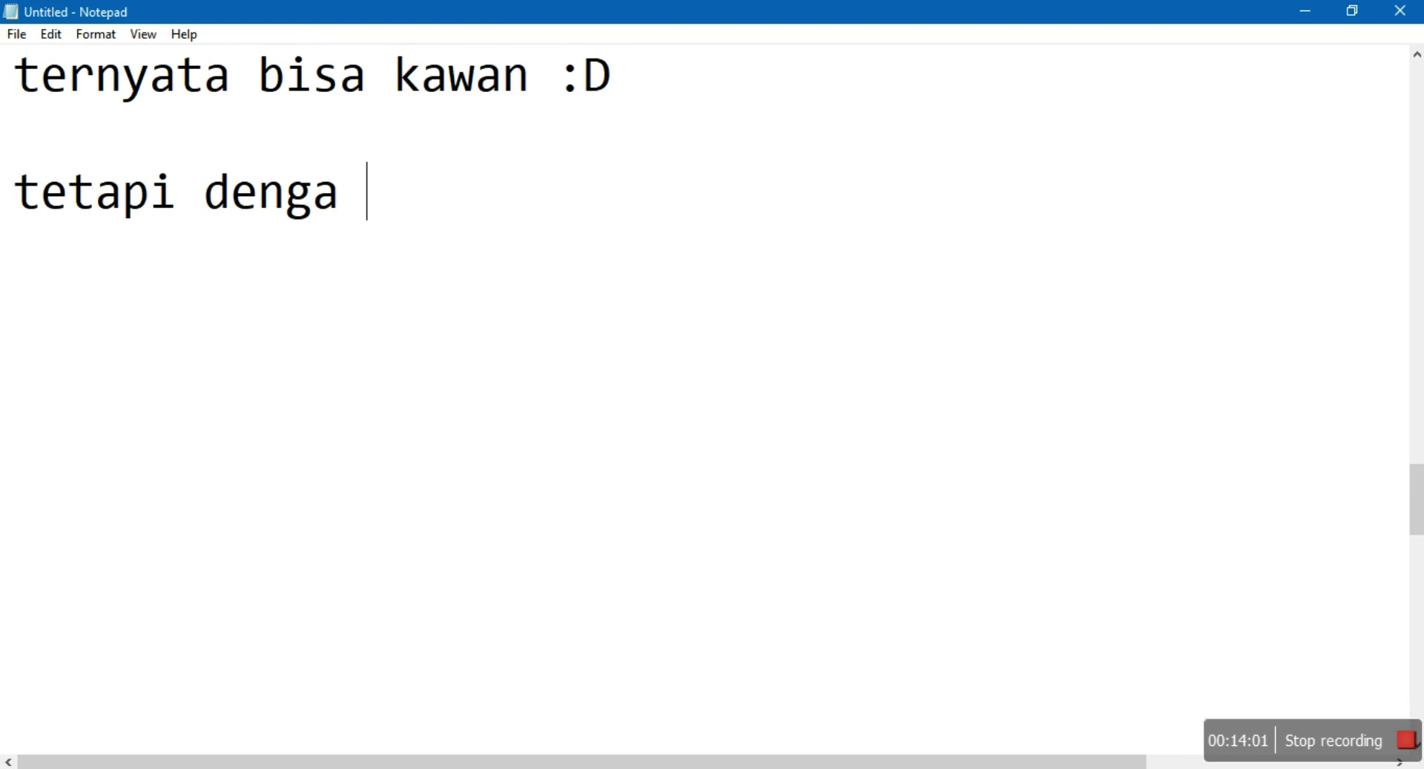
pyautogui.write('n ber')
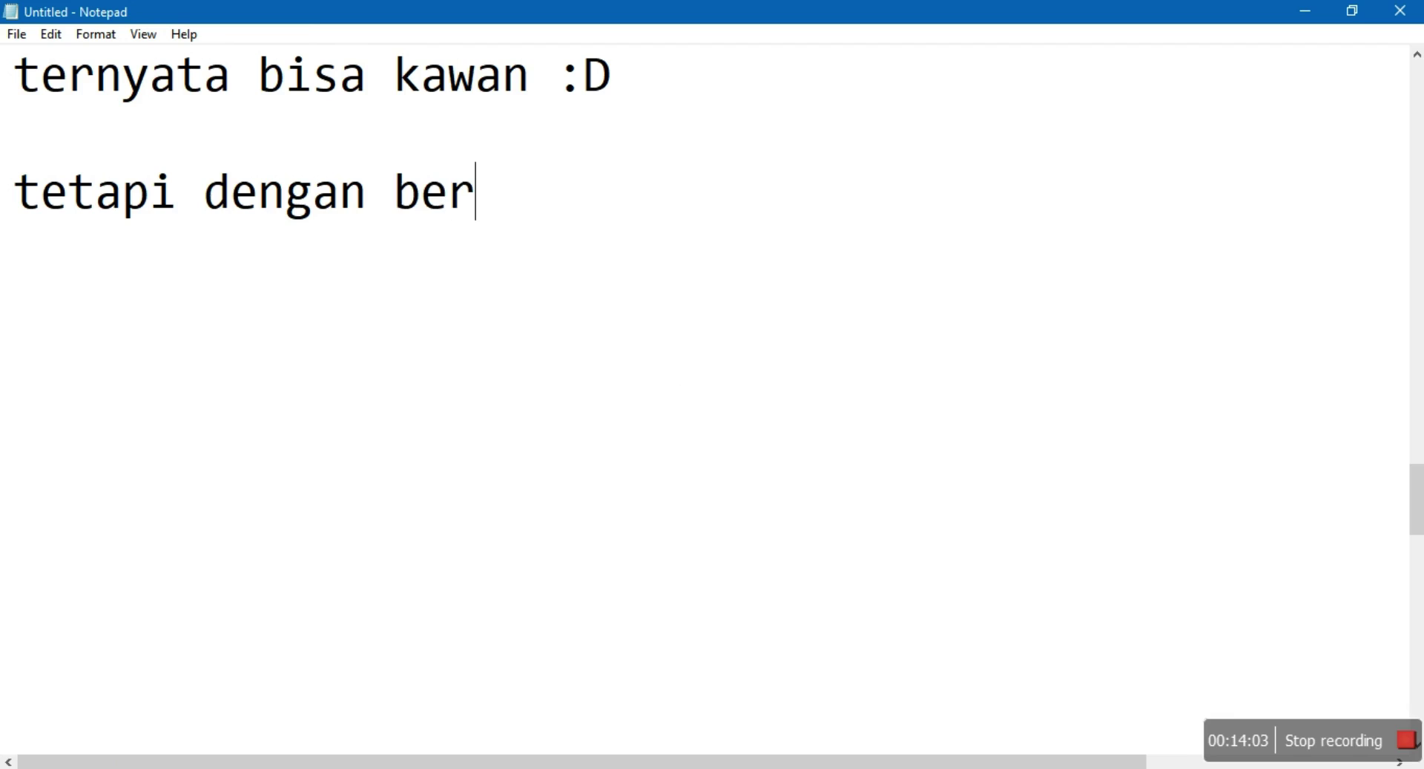
pyautogui.write('beda vlan ')
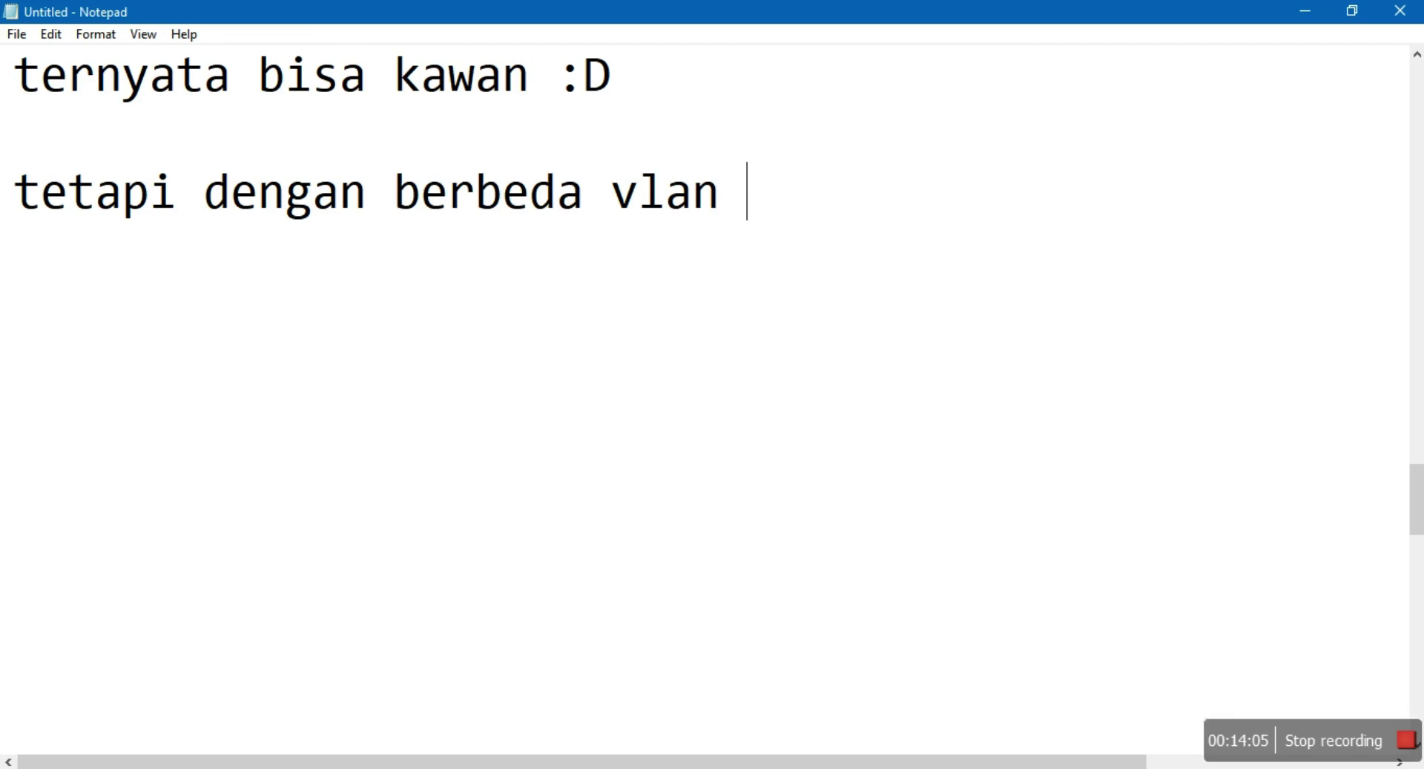
pyautogui.write('memang tidak bisa')
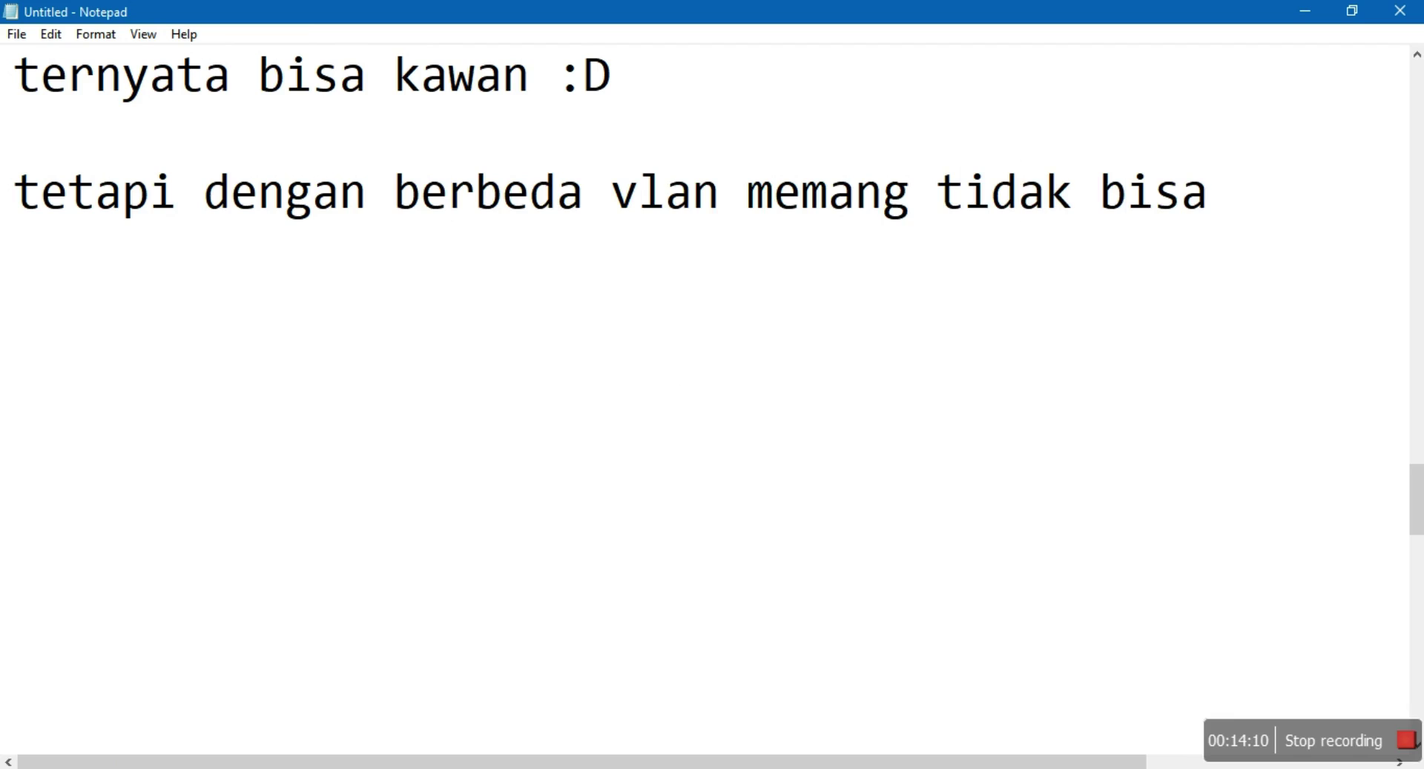
pyautogui.write('.')
# Add the line "tapi bagaimana kalo IP nya sama dalam satu subdomain" below, separated by blank lines
pyautogui.press('Return')
pyautogui.press('Return')
pyautogui.write('tapi apakah')
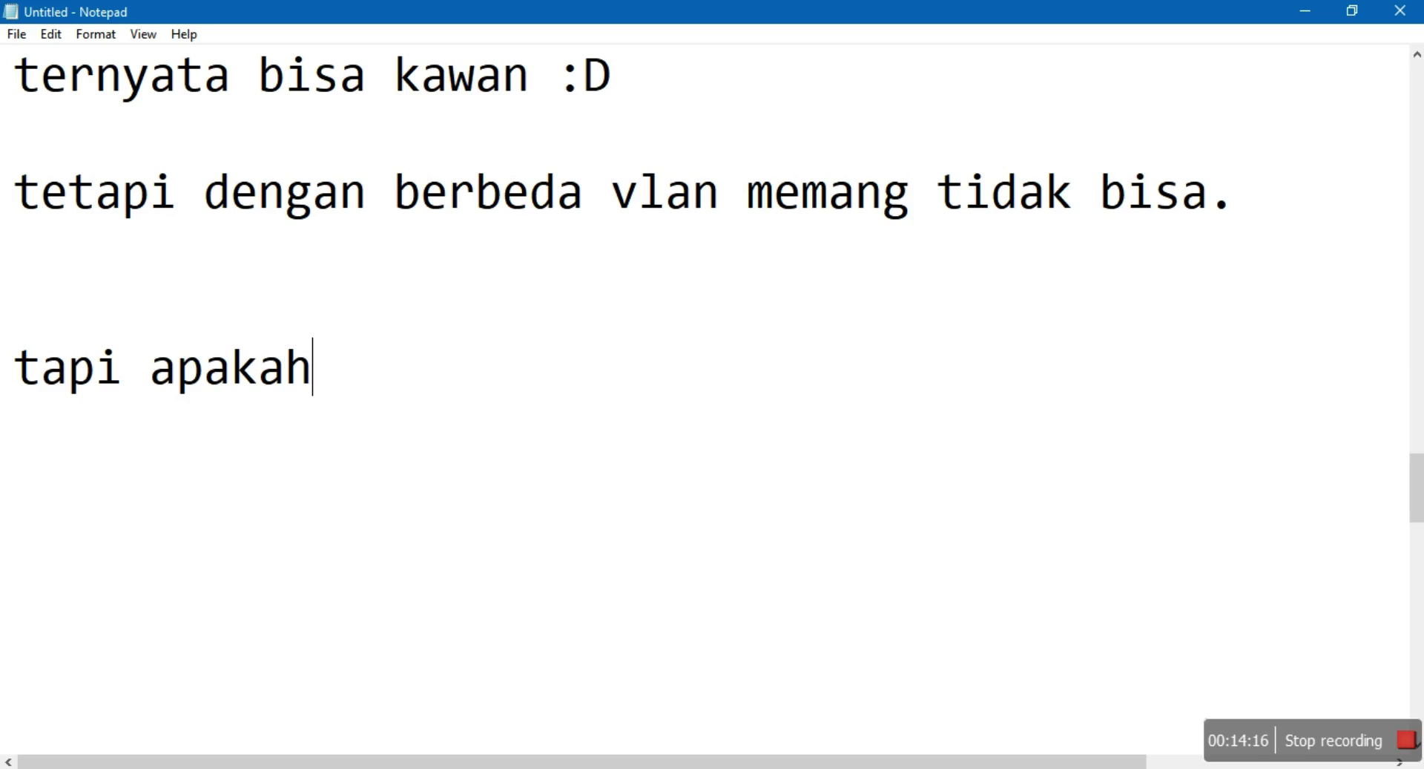
pyautogui.press('BackSpace')
pyautogui.press('BackSpace')
pyautogui.press('BackSpace')
pyautogui.press('BackSpace')
pyautogui.press('BackSpace')
pyautogui.press('BackSpace')
pyautogui.write('bagai')
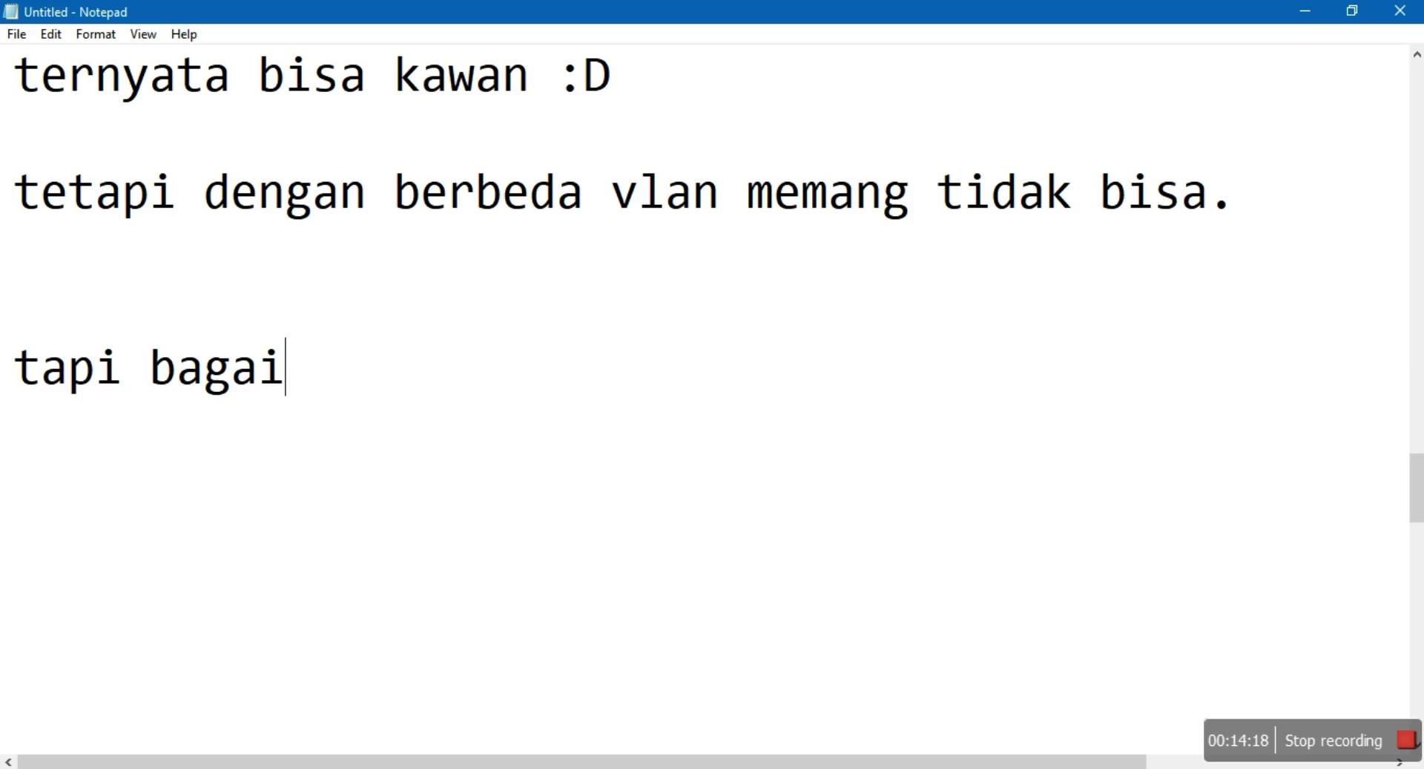
pyautogui.write('mana kl')
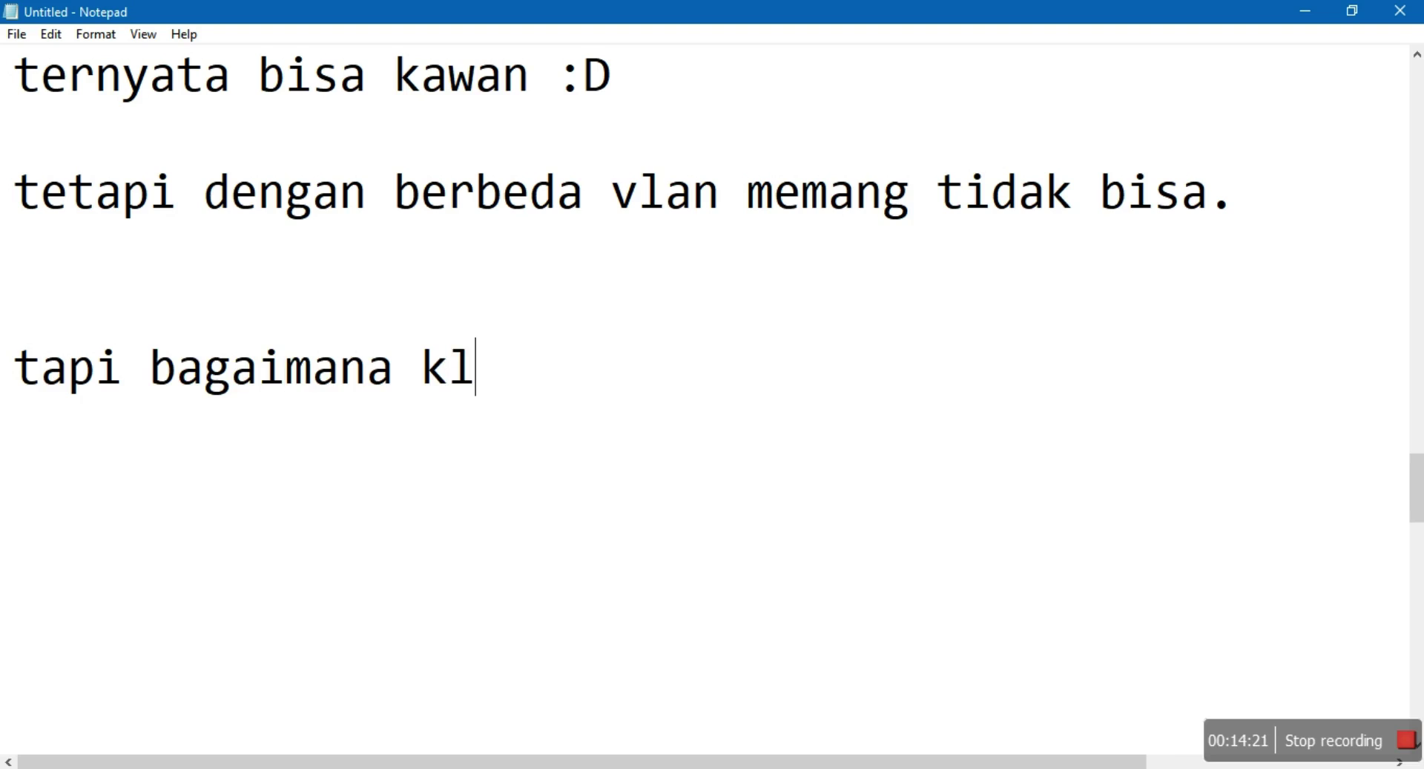
pyautogui.press('BackSpace')
pyautogui.write('alo IP')
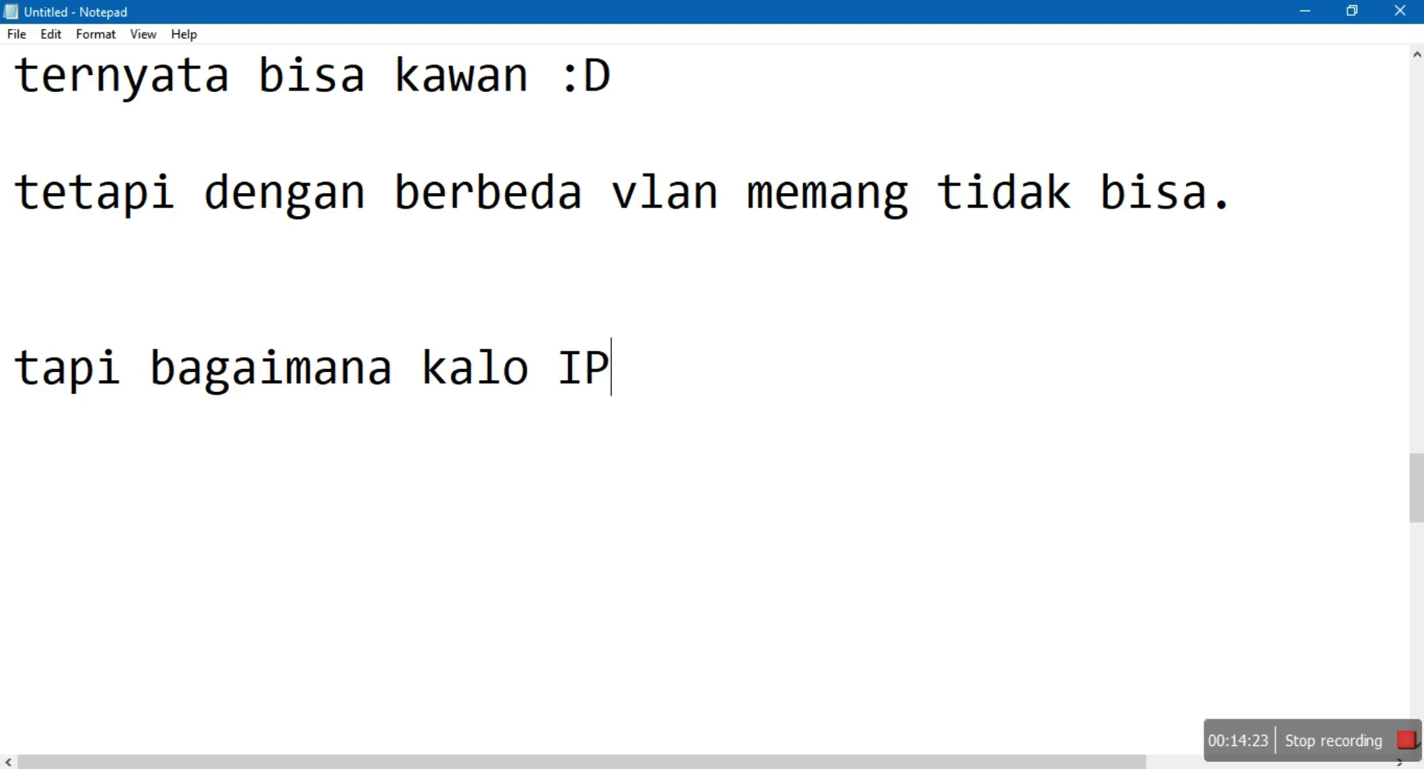
pyautogui.write(' nya sa')
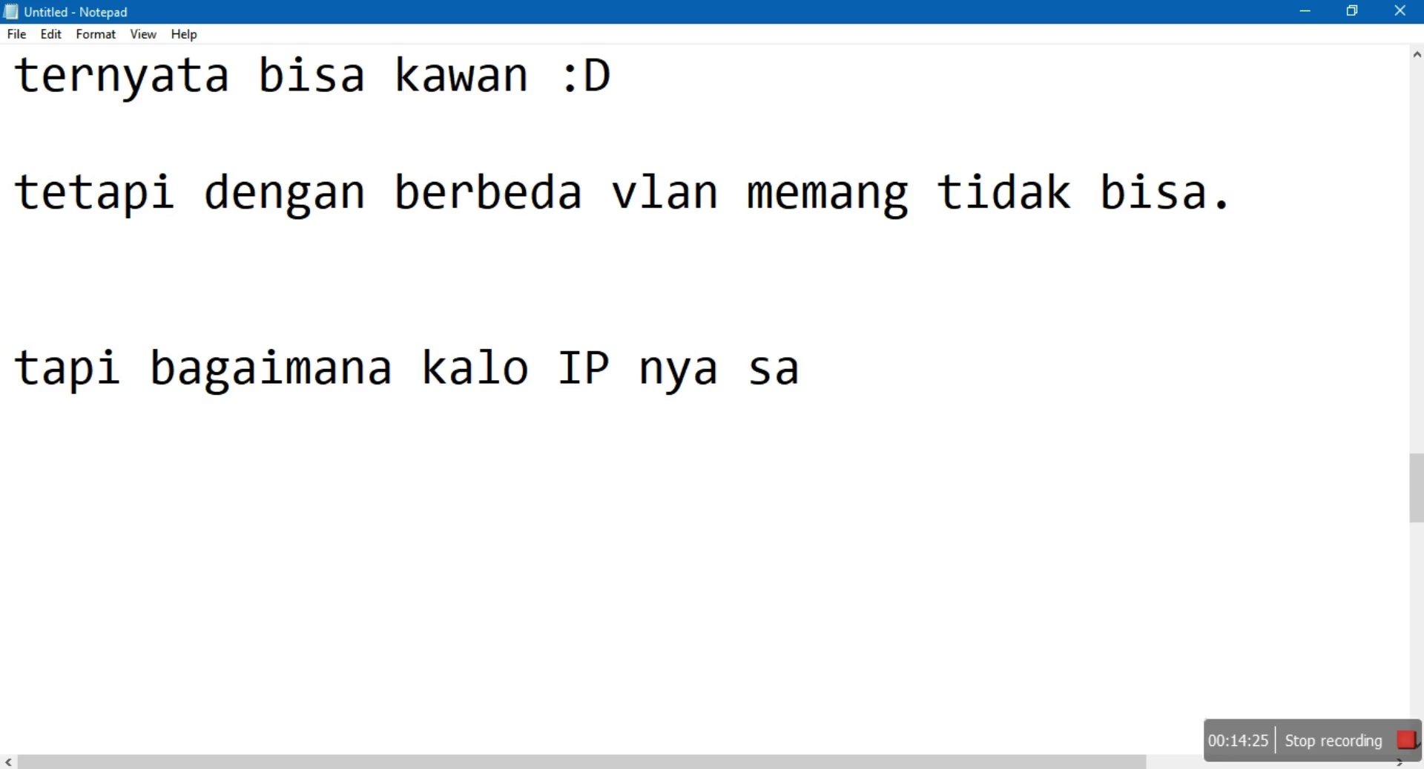
pyautogui.write('ma dalam ')
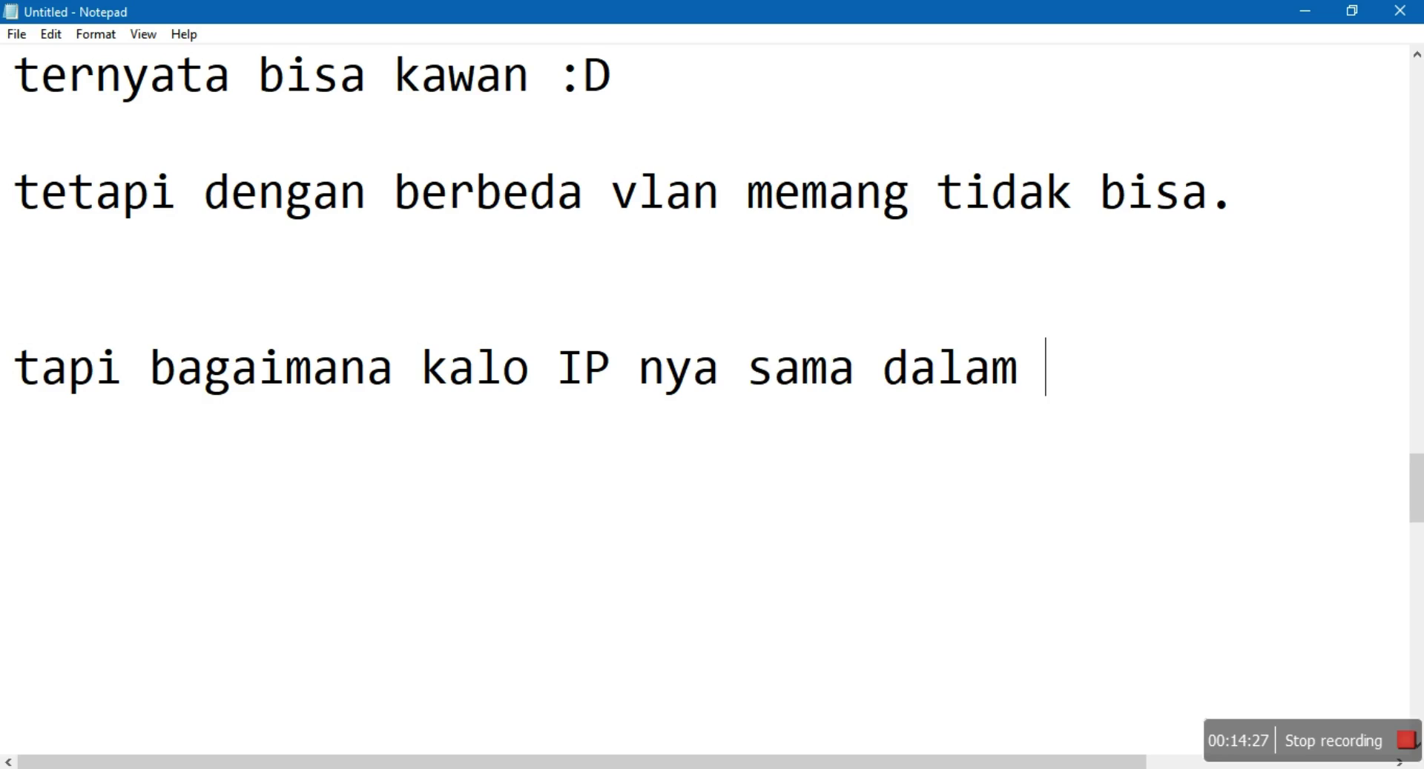
pyautogui.write('satu sub')
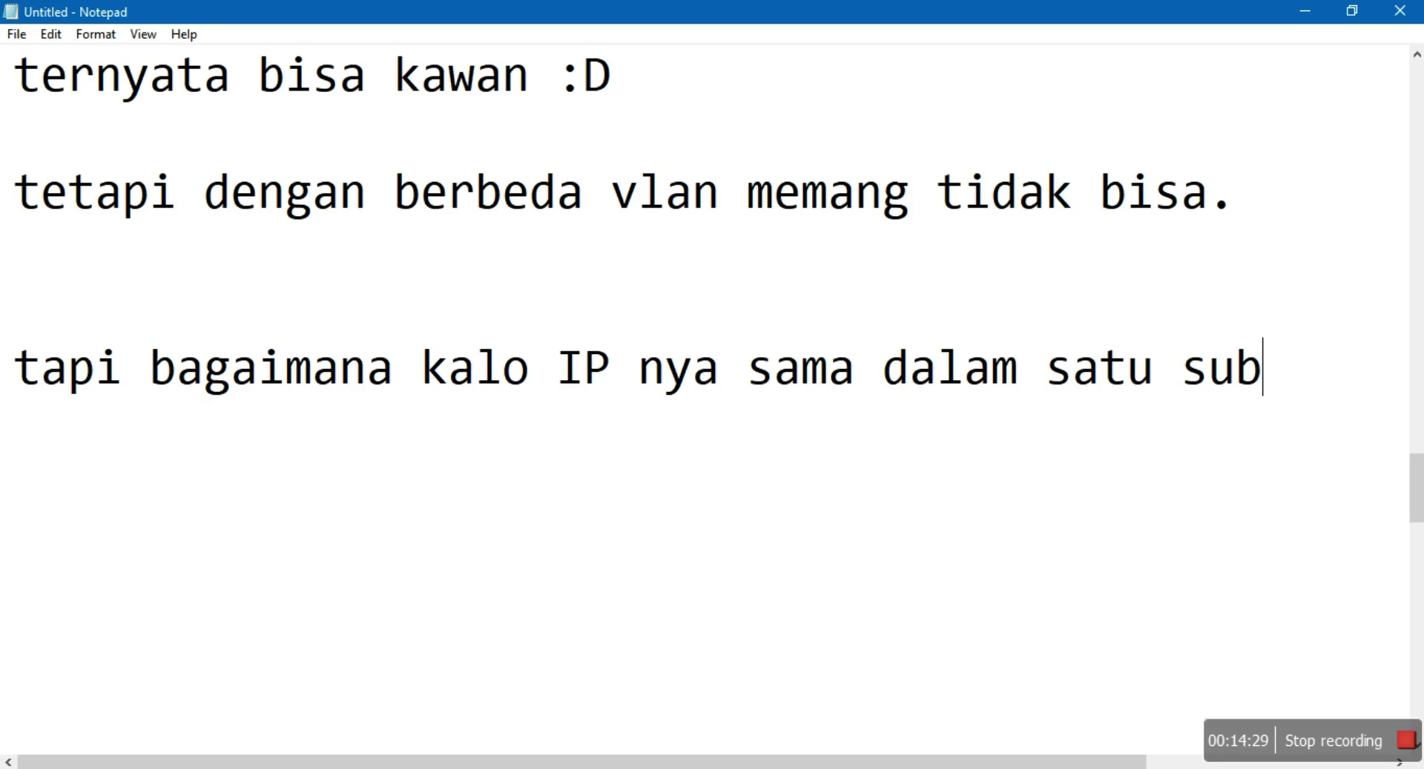
pyautogui.write('domain')
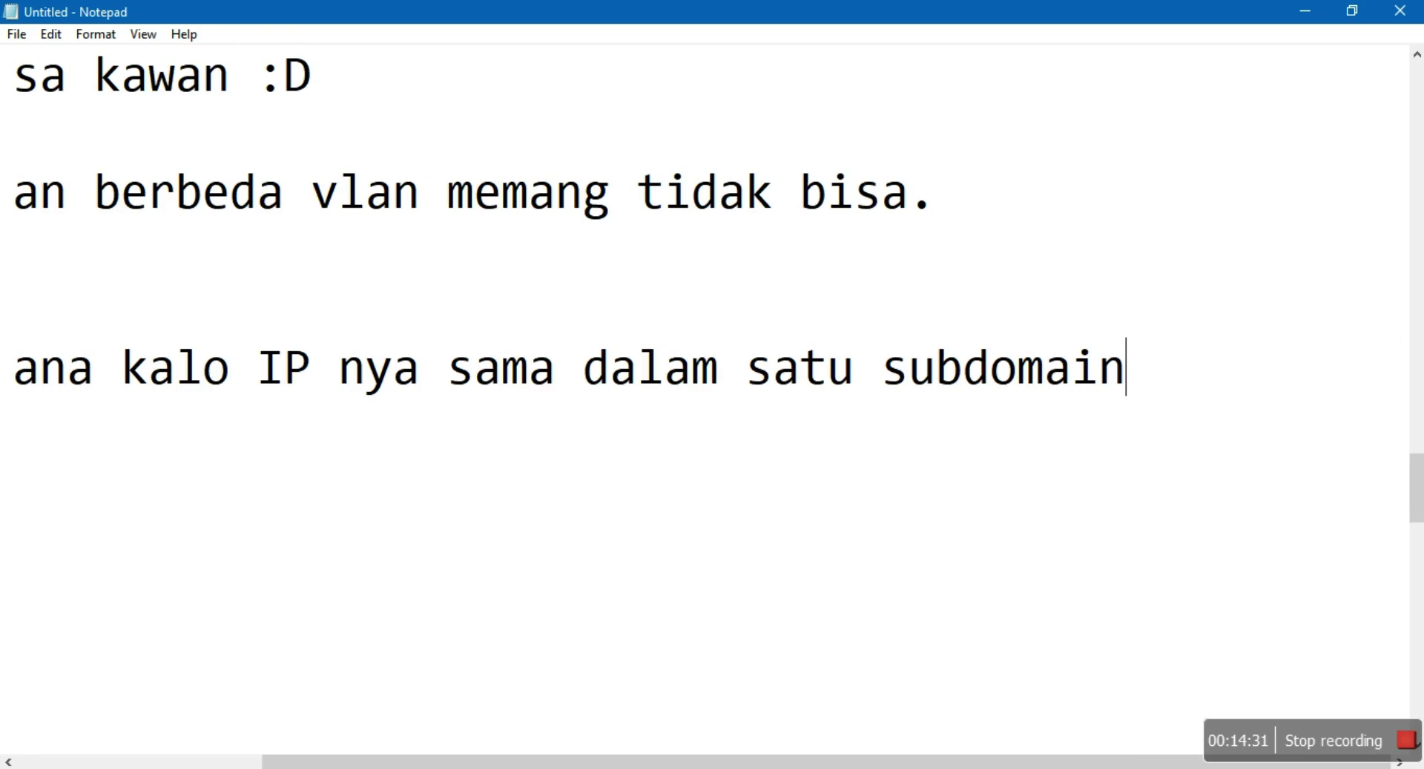
# End the subdomain question with " ?" and add the line "mari kita coba" below it, separated by blank lines
pyautogui.press('BackSpace')
pyautogui.write('n')
pyautogui.write(' ?')
pyautogui.press('Return')
pyautogui.press('Return')
pyautogui.press('Return')
pyautogui.press('Return')
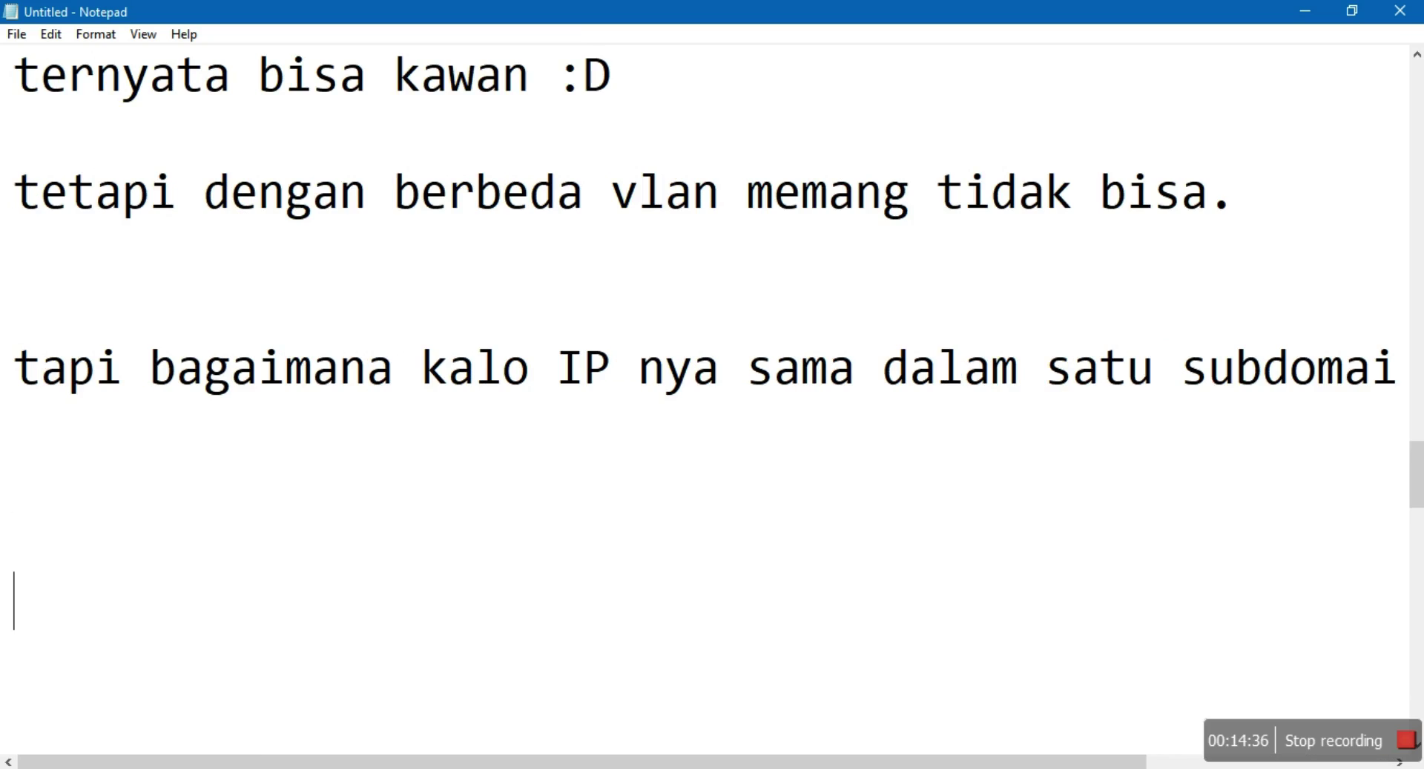
pyautogui.write('mari kit')
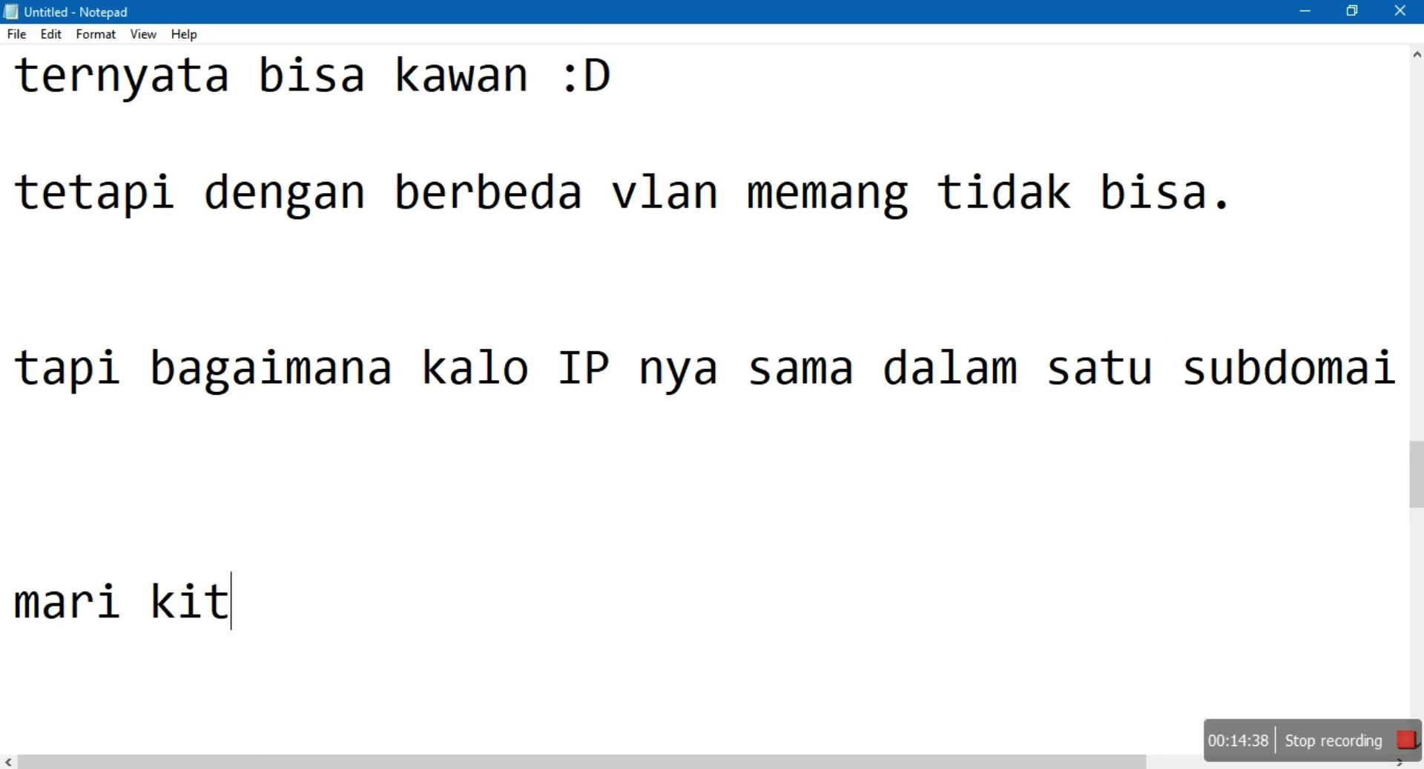
pyautogui.write('a coba')
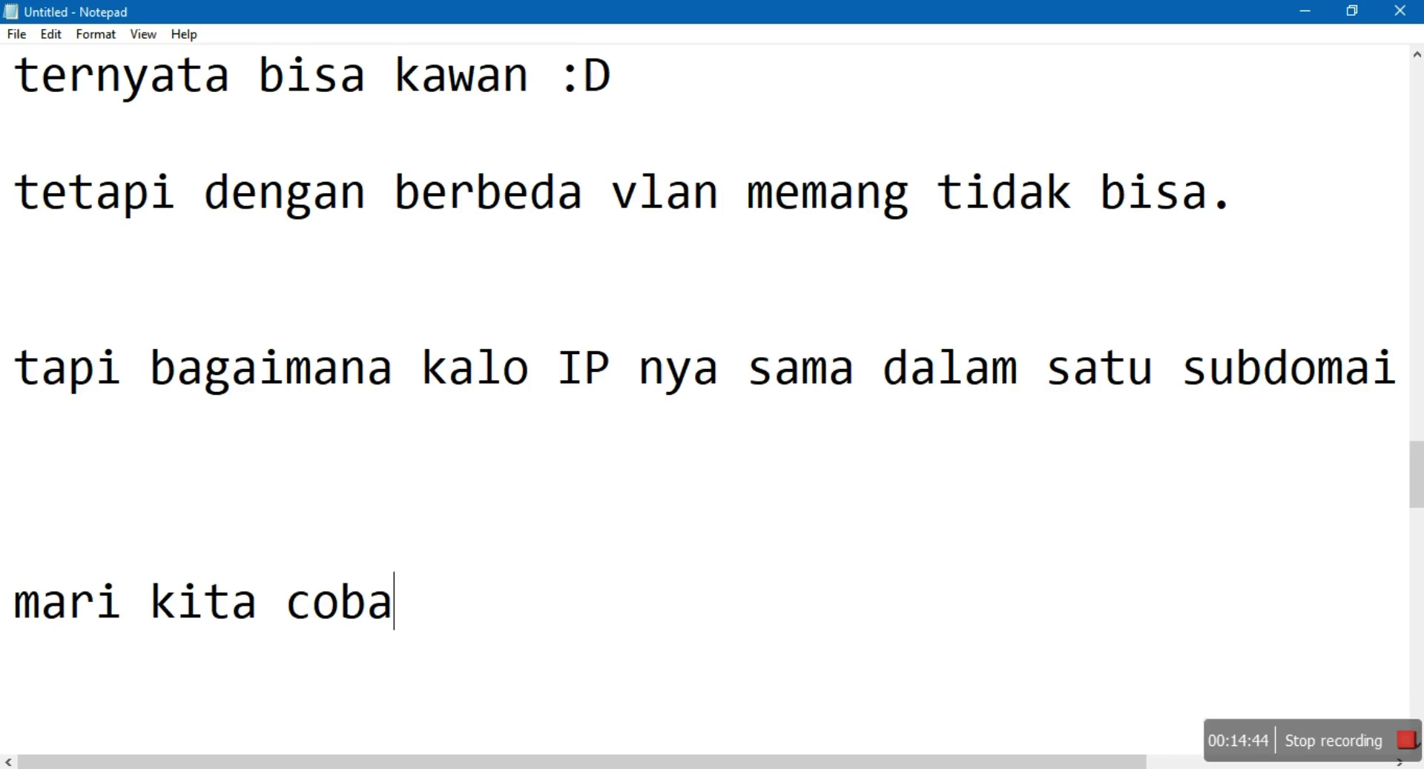
# Switch to Cisco Packet Tracer and change the VLAN 20 address labels to 10.10.10.3 for PC1 and 10.10.10.4 for PC3
pyautogui.hotkey('alt', 'Tab')
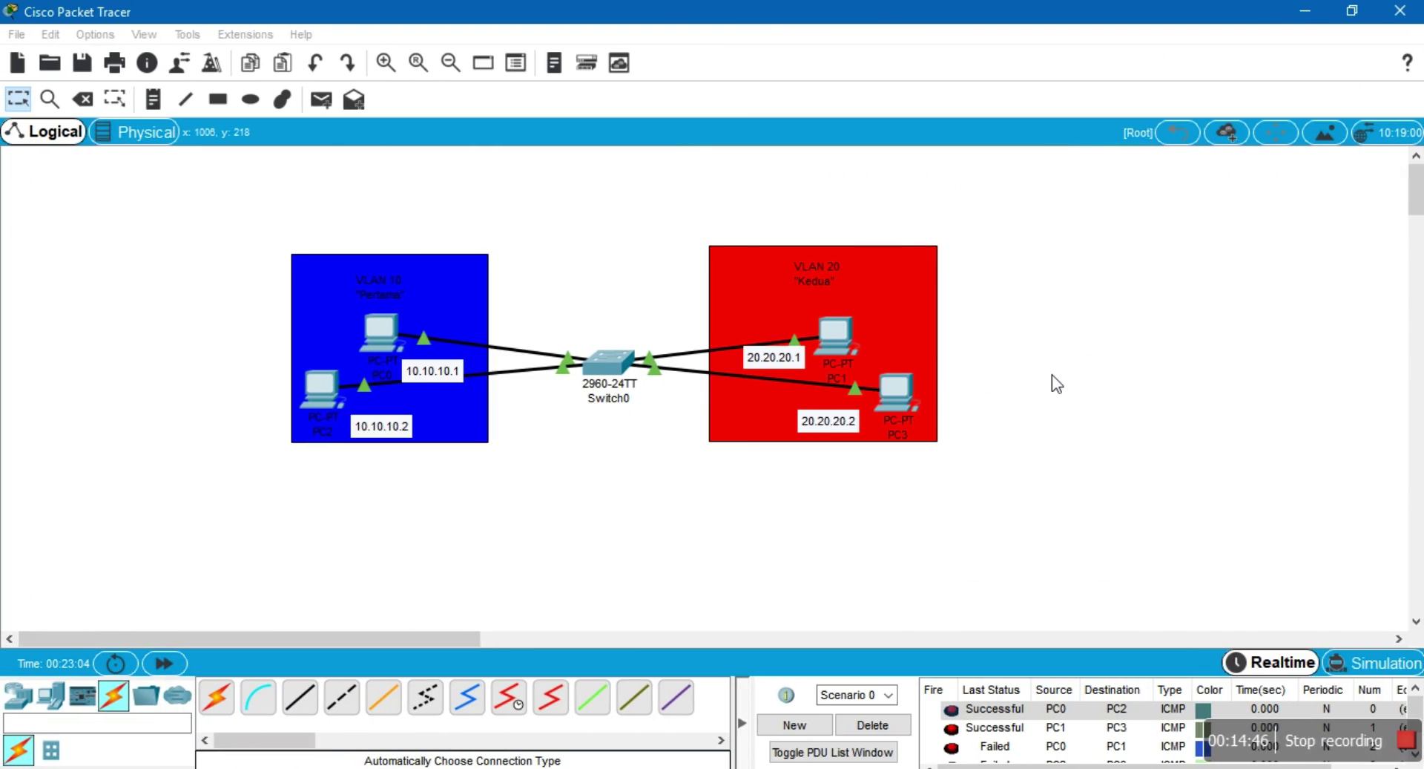
pyautogui.doubleClick(779, 356)
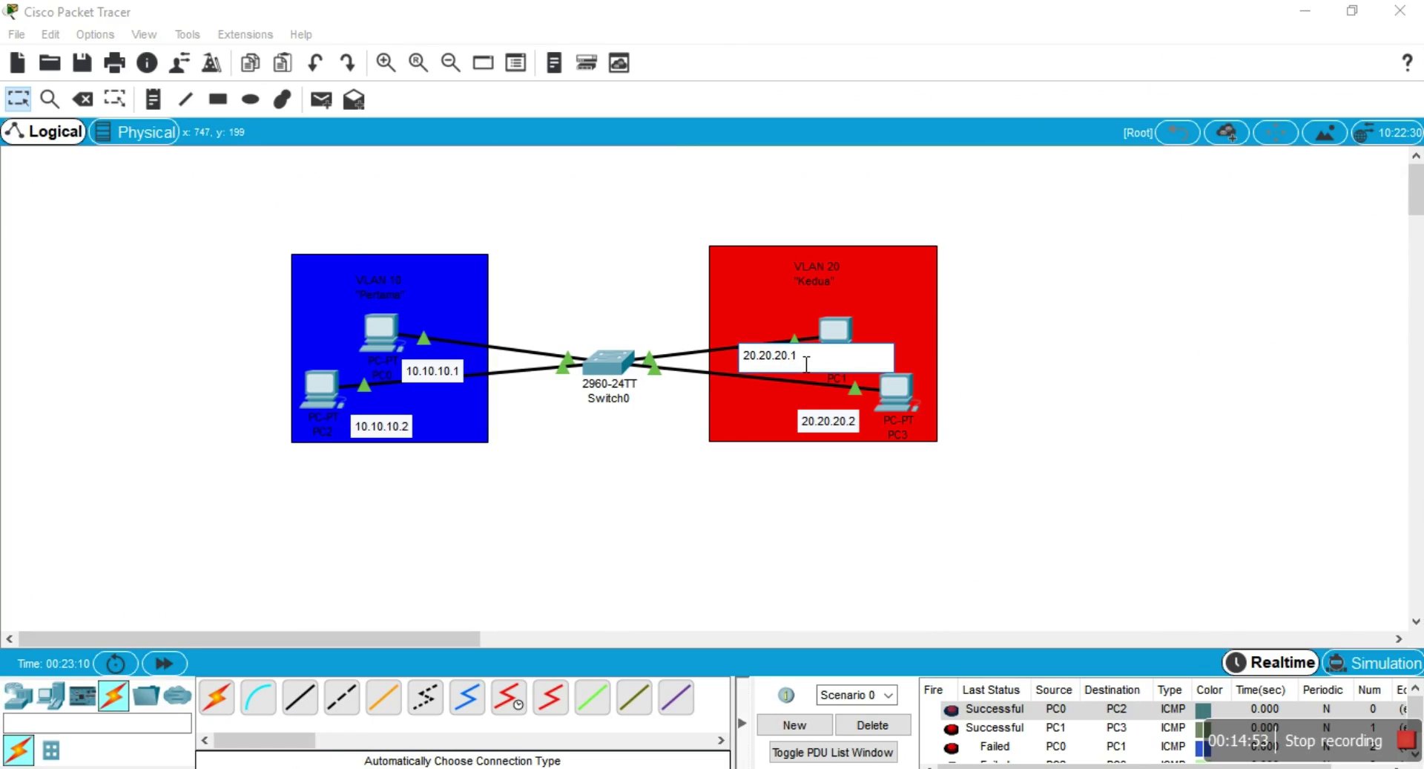
pyautogui.hotkey('ctrl', 'a')
pyautogui.write('10')
pyautogui.doubleClick(835, 420)
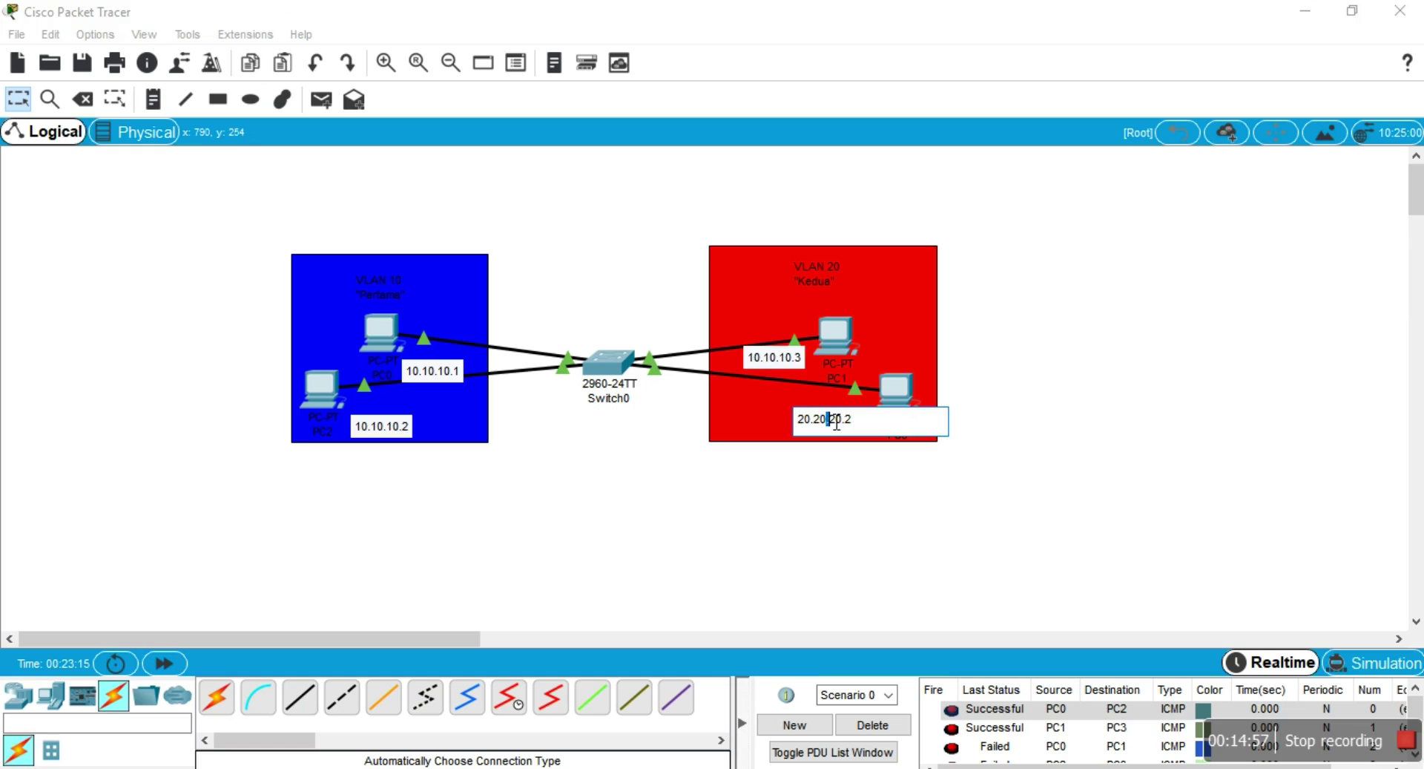
pyautogui.hotkey('ctrl', 'a')
pyautogui.write('10.10.10.')
pyautogui.click(731, 569)
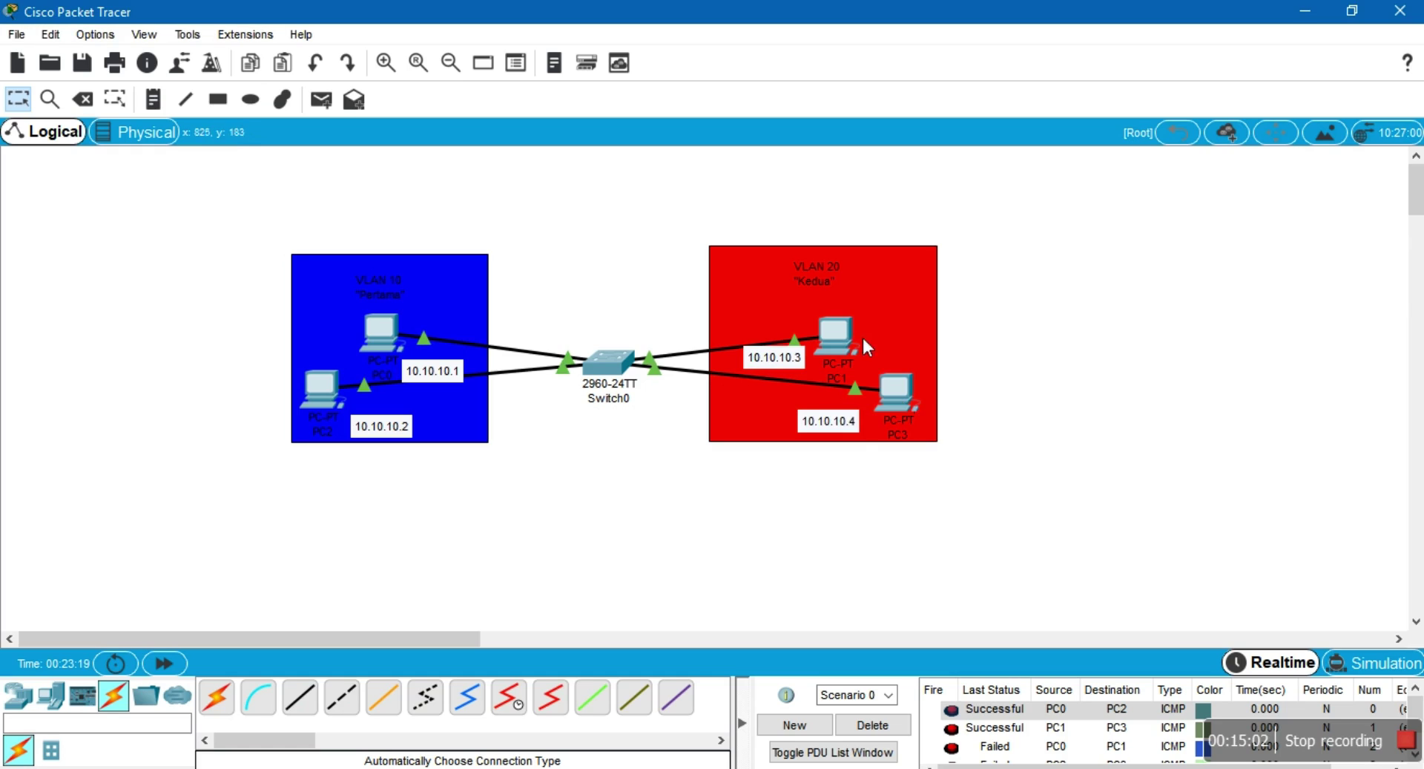
# Set PC1's static IP address to 10.10.10.3 and close its configuration window
pyautogui.click(837, 326)
pyautogui.click(438, 215)
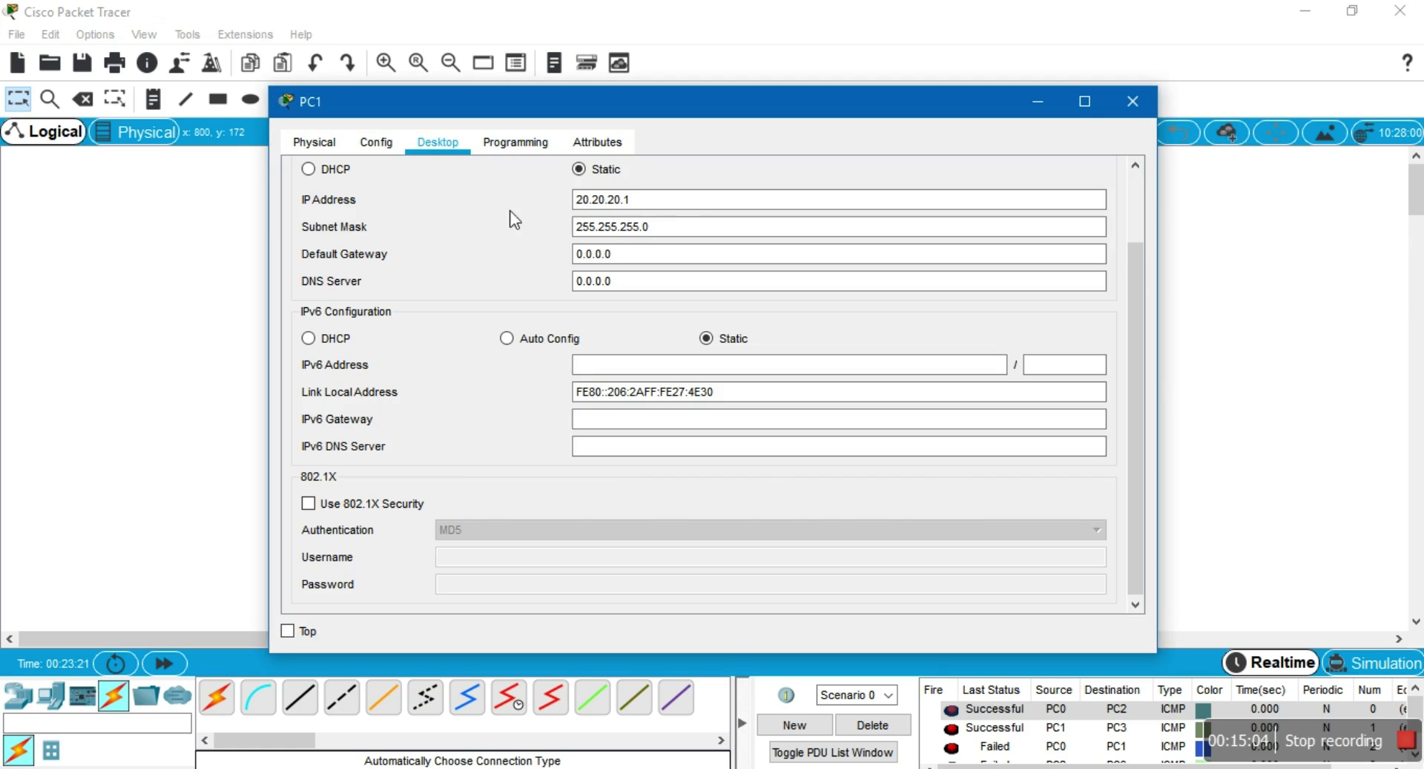
pyautogui.click(714, 209)
pyautogui.hotkey('ctrl', 'a')
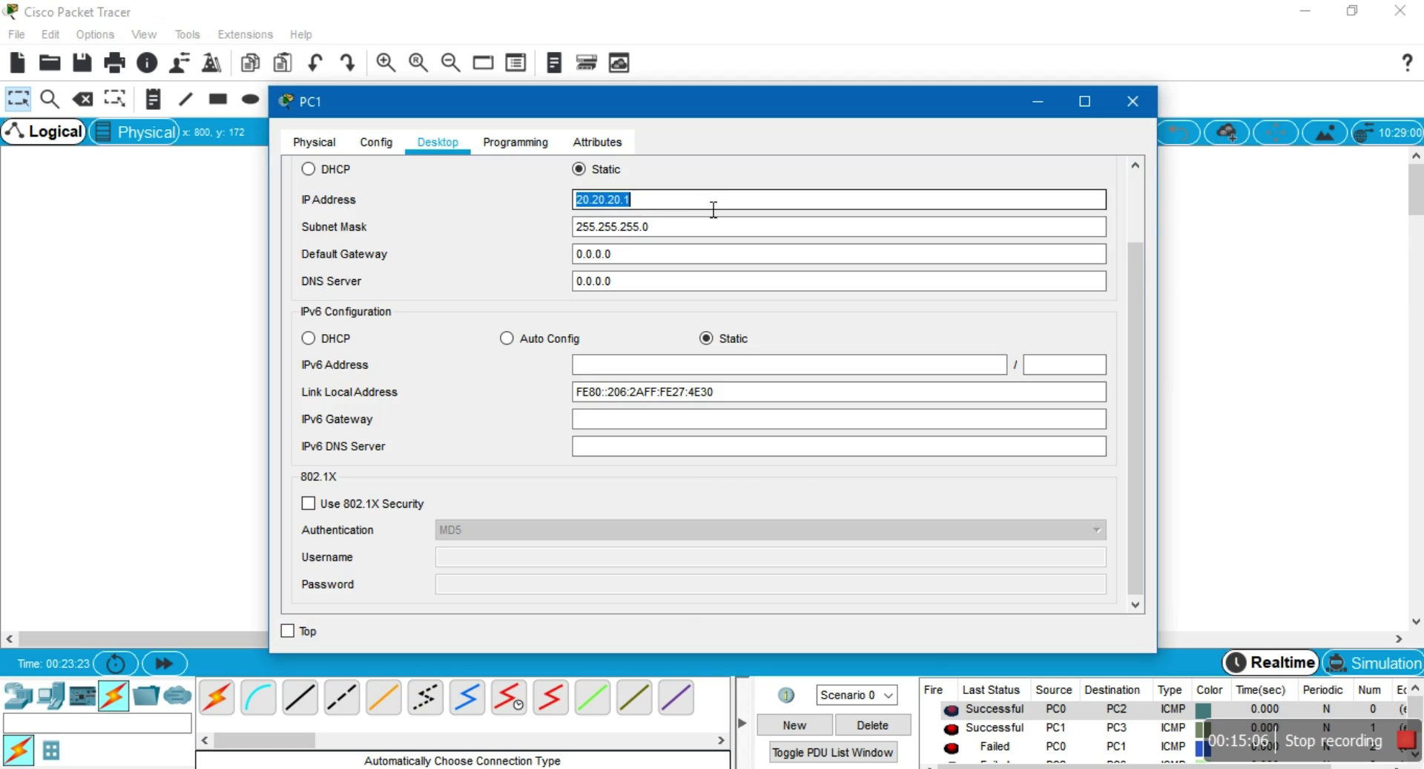
pyautogui.write('10.10.10.3')
pyautogui.click(1133, 100)
pyautogui.doubleClick(839, 430)
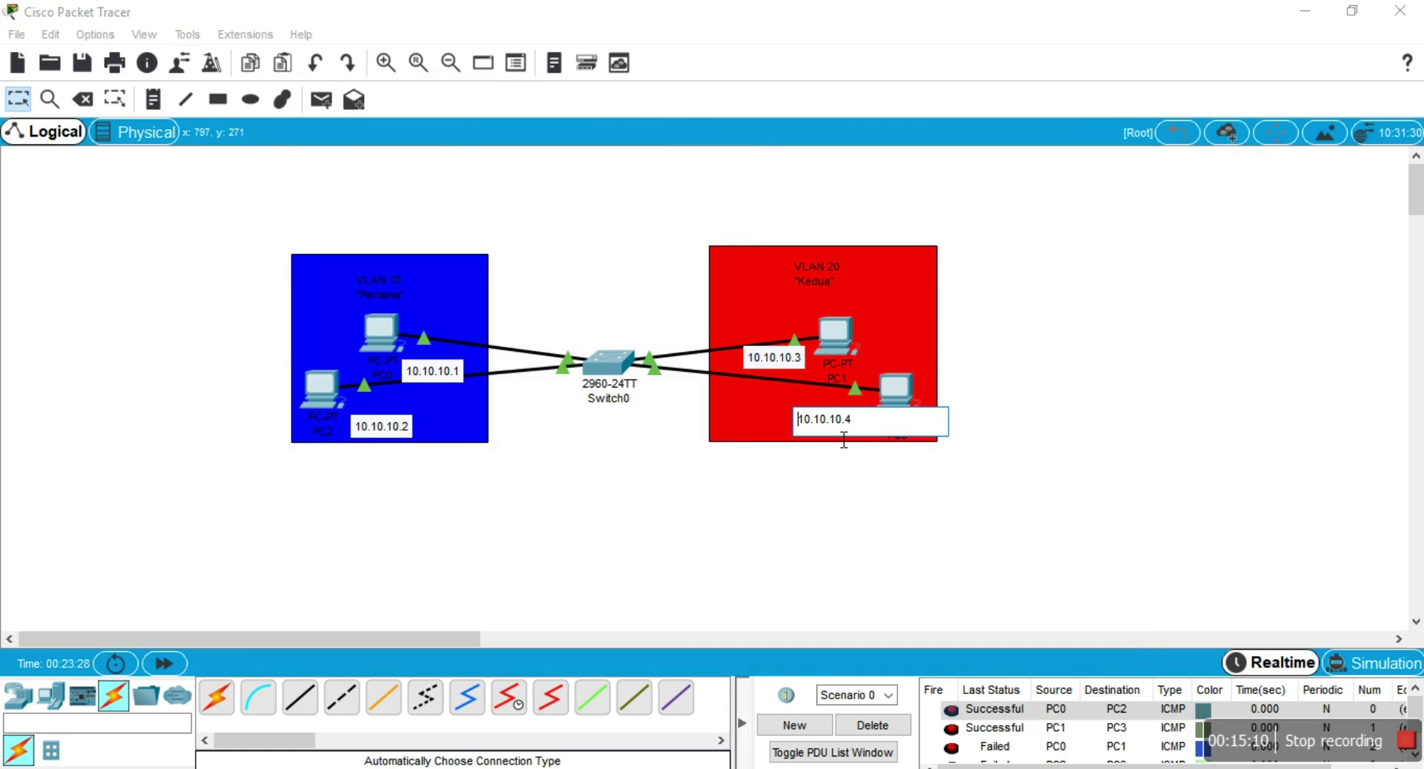
pyautogui.hotkey('ctrl', 'a')
pyautogui.write('10.10.10.')
pyautogui.click(1128, 331)
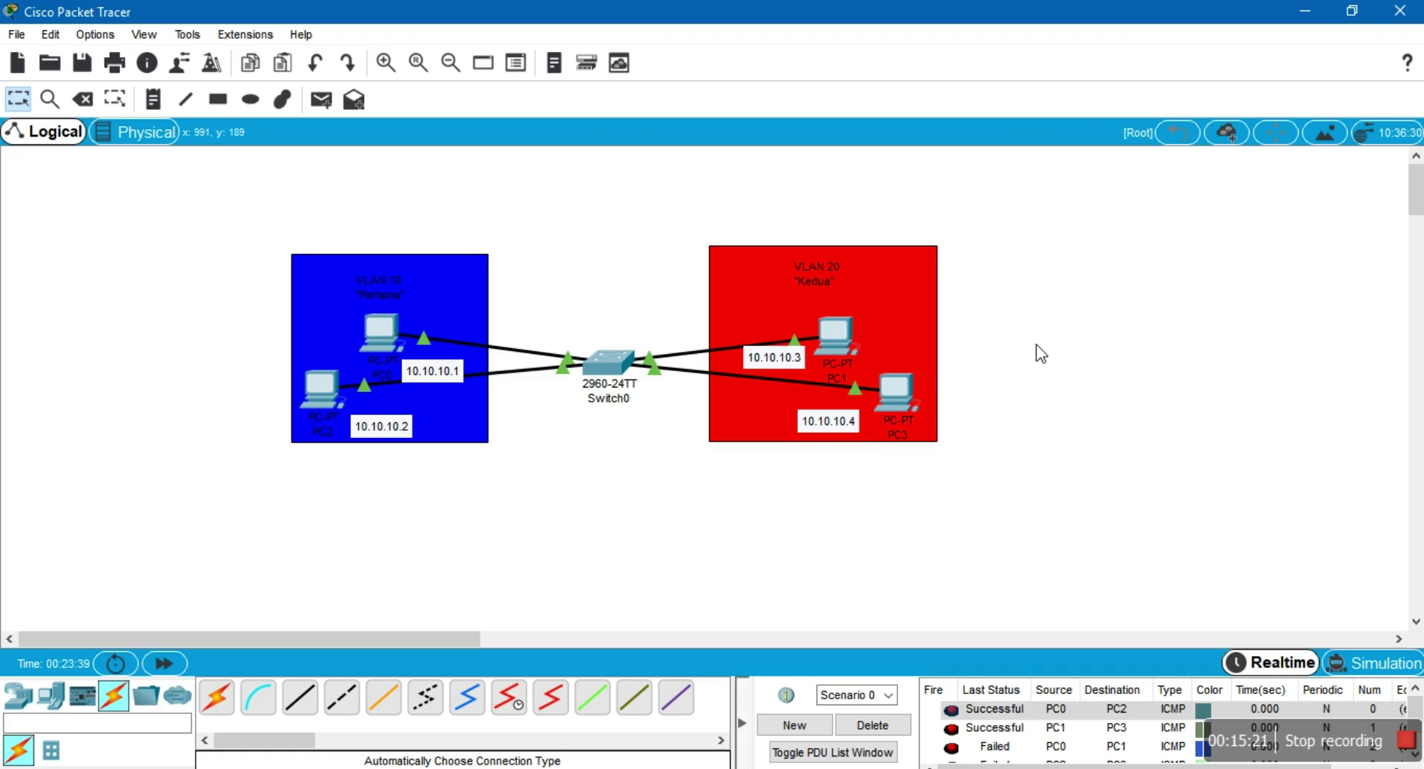
pyautogui.doubleClick(874, 342)
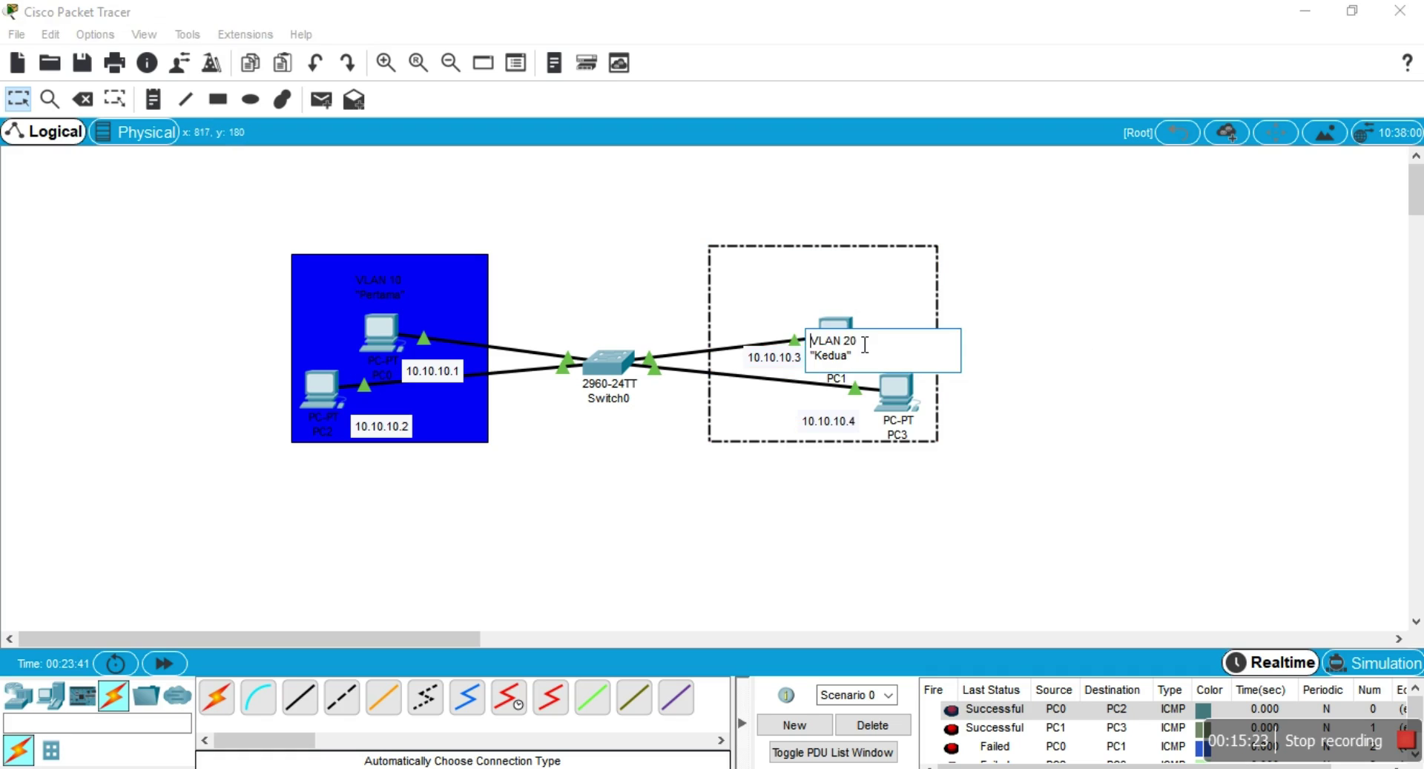
pyautogui.click(1084, 239)
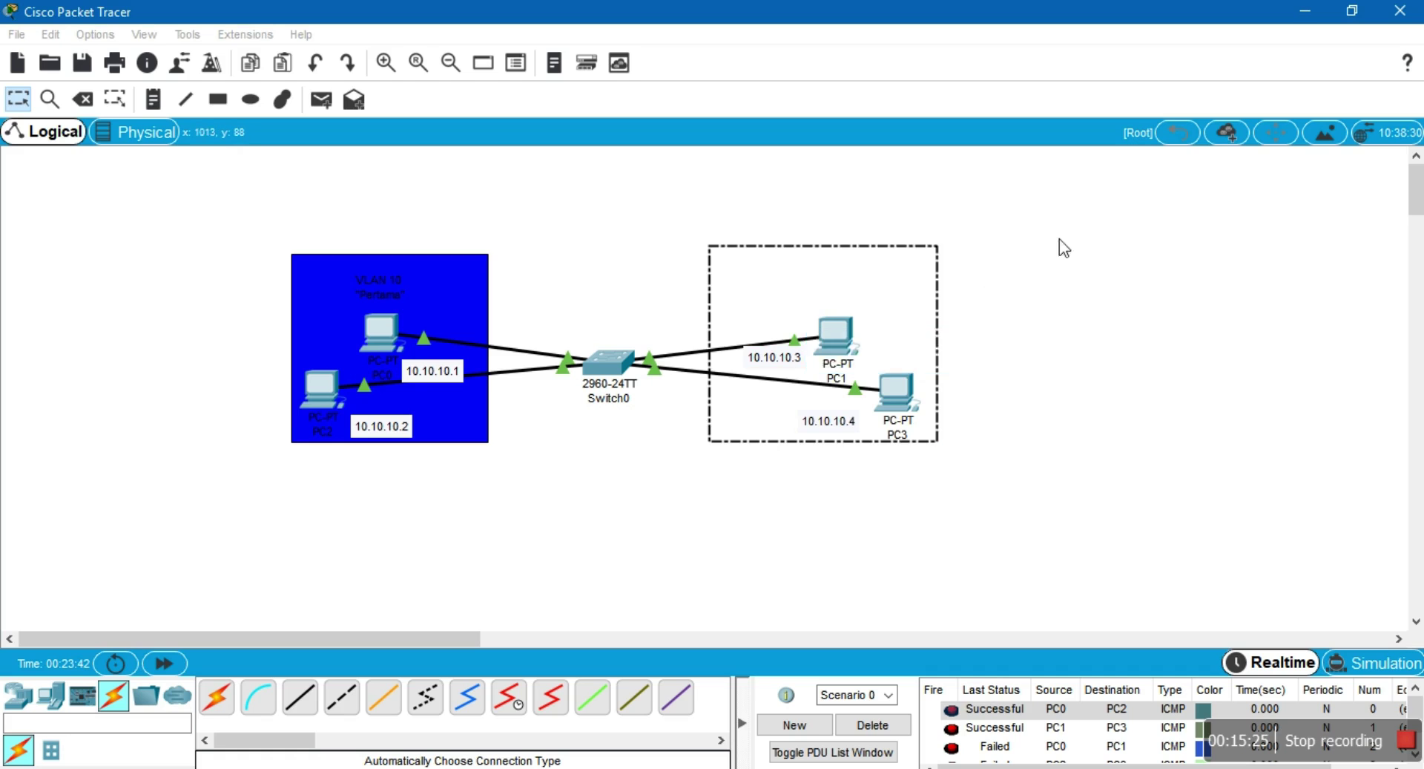
# Reopen PC1's IP configuration to check its address, and close the window
pyautogui.click(841, 329)
pyautogui.click(408, 242)
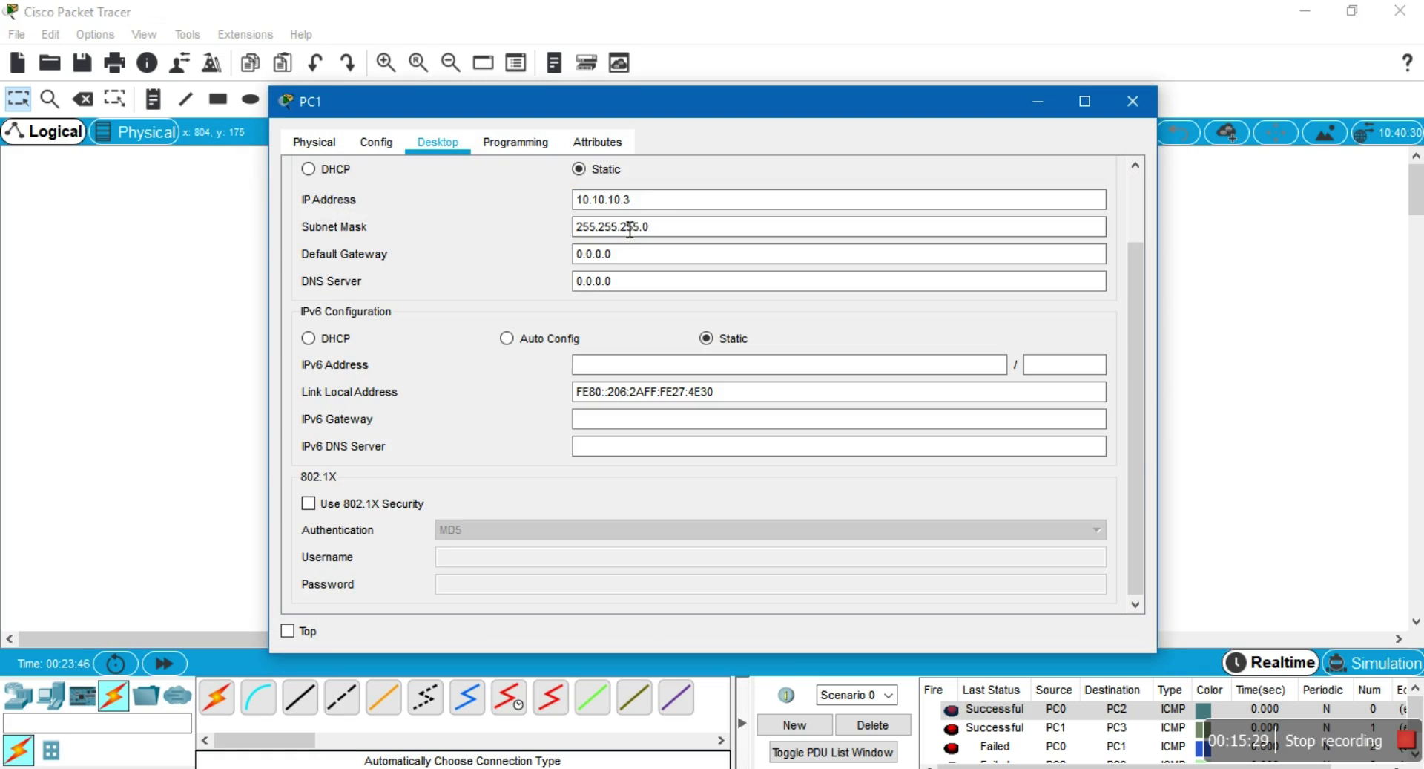
pyautogui.click(686, 200)
pyautogui.click(1142, 101)
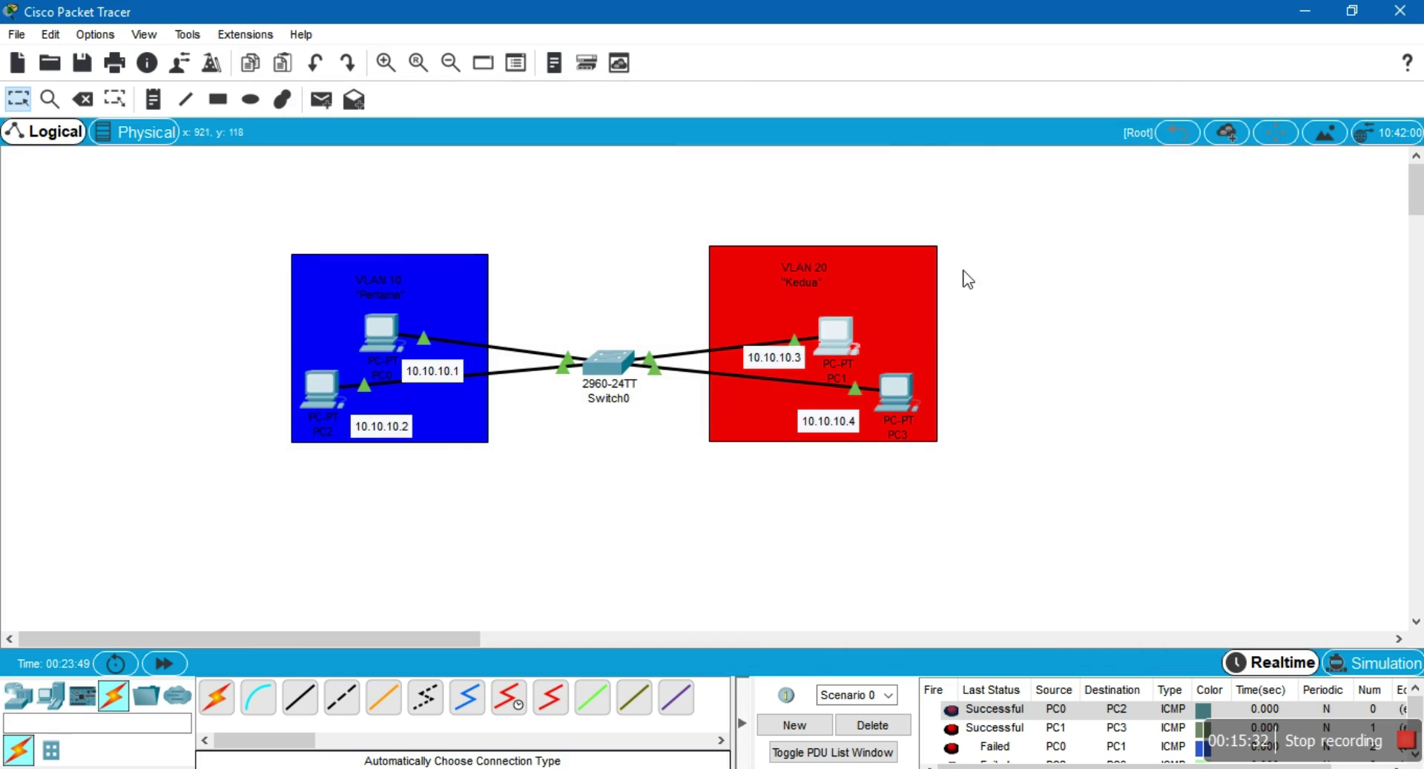
# Close the MIB Browser on PC3 and set its static IP address to 10.10.10.4
pyautogui.click(781, 322)
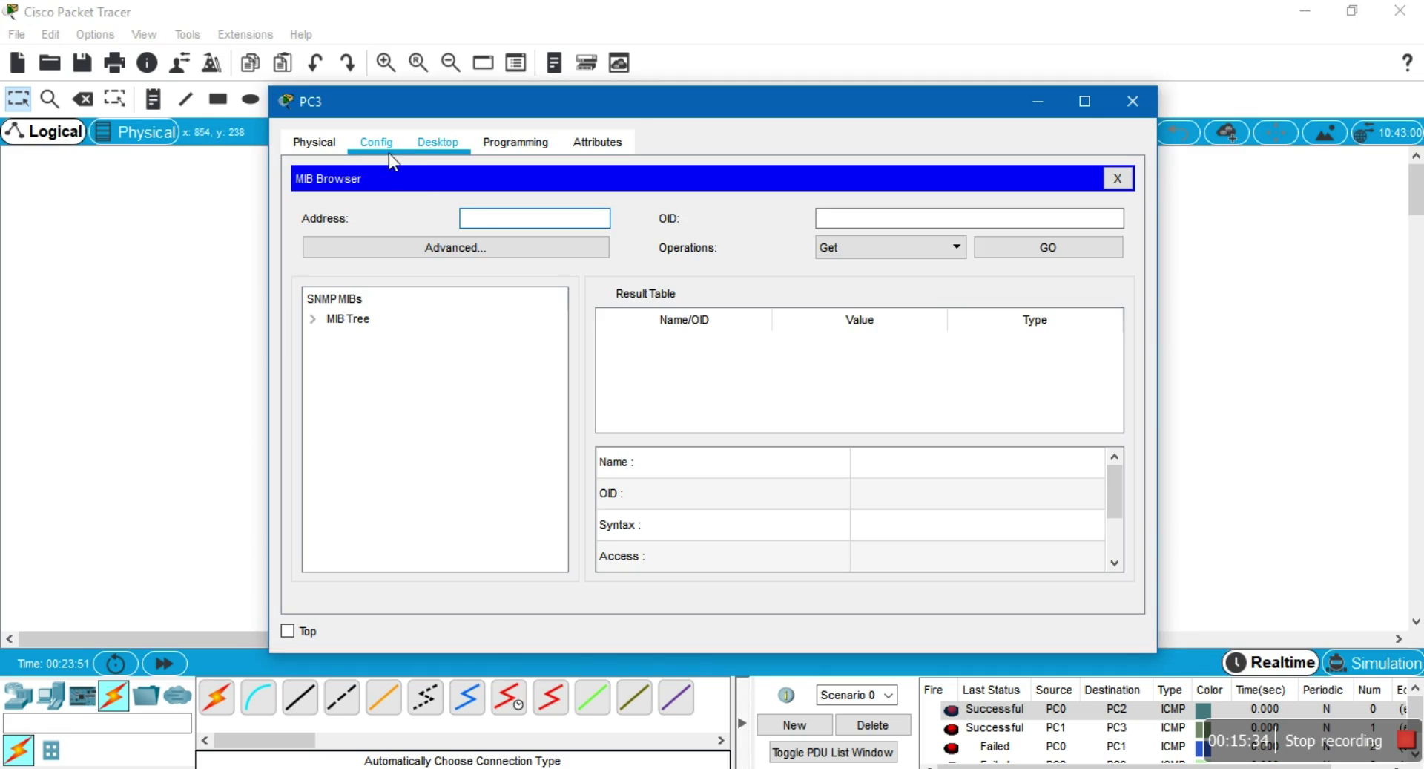
pyautogui.click(1116, 177)
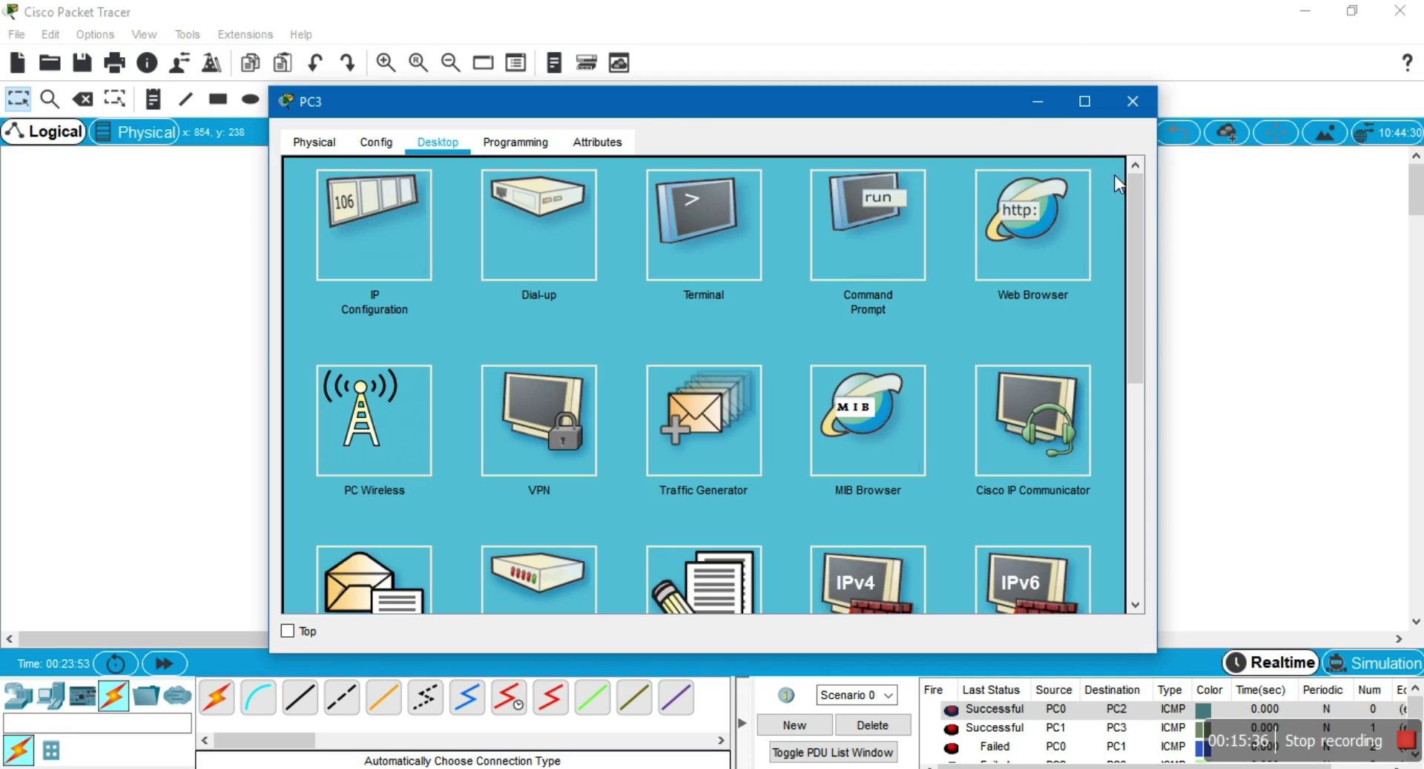
pyautogui.click(403, 222)
pyautogui.click(675, 202)
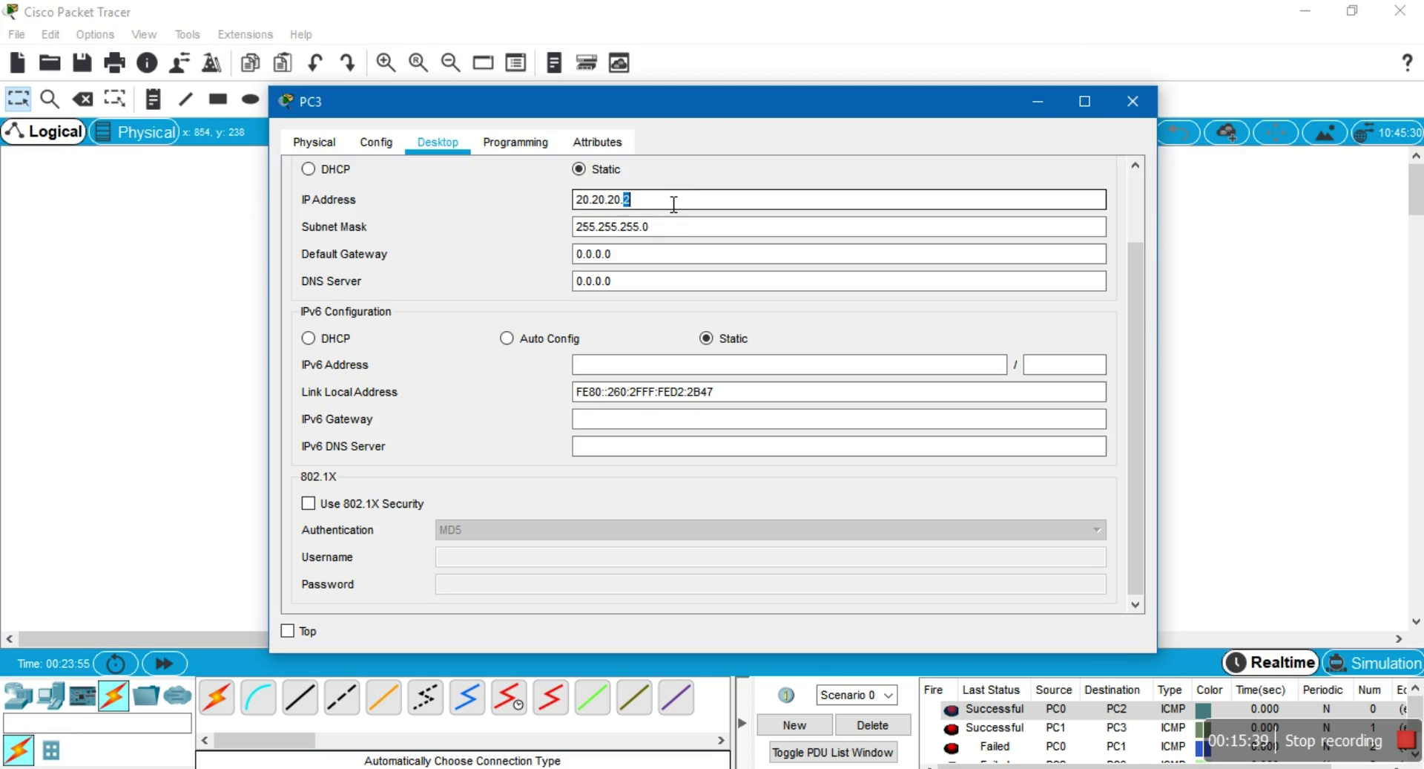
pyautogui.doubleClick(674, 202)
pyautogui.write('10')
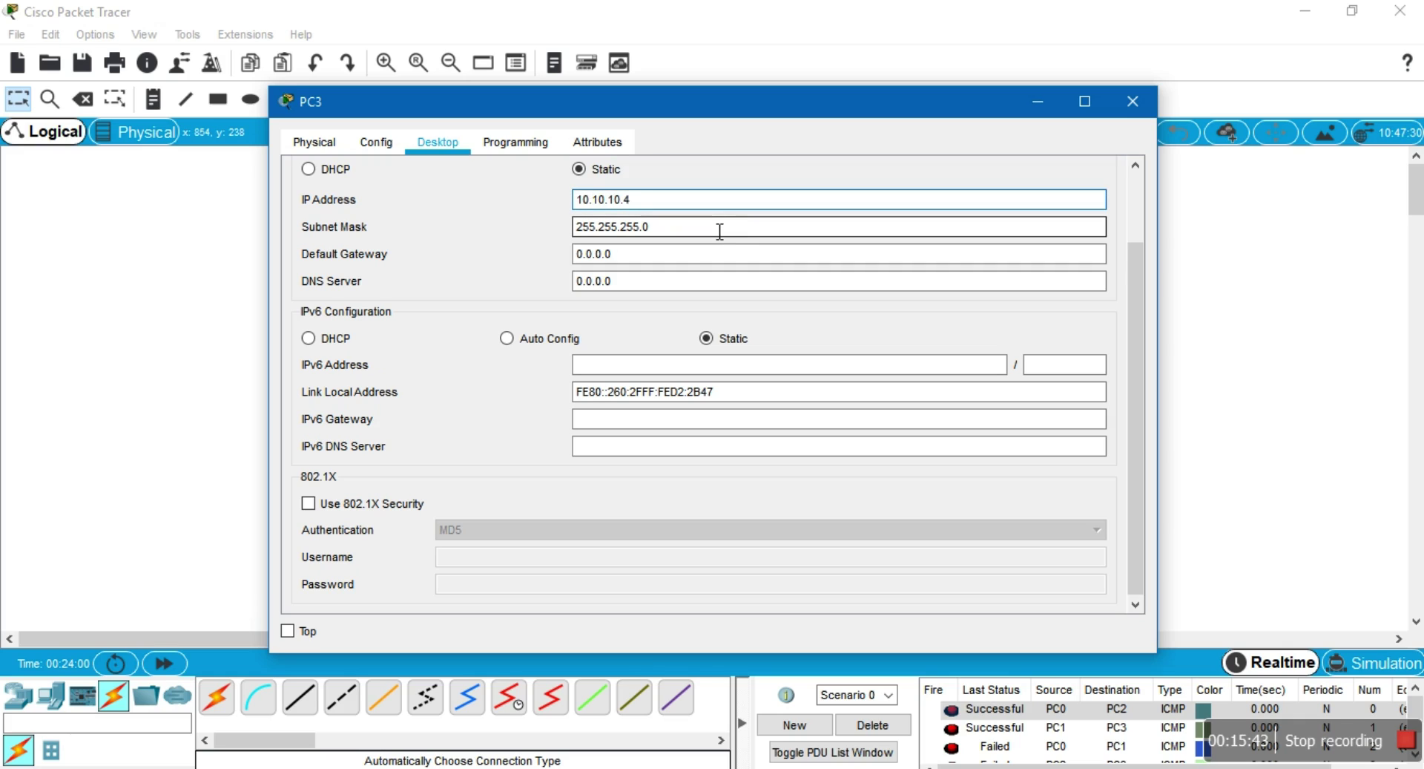
pyautogui.click(1125, 107)
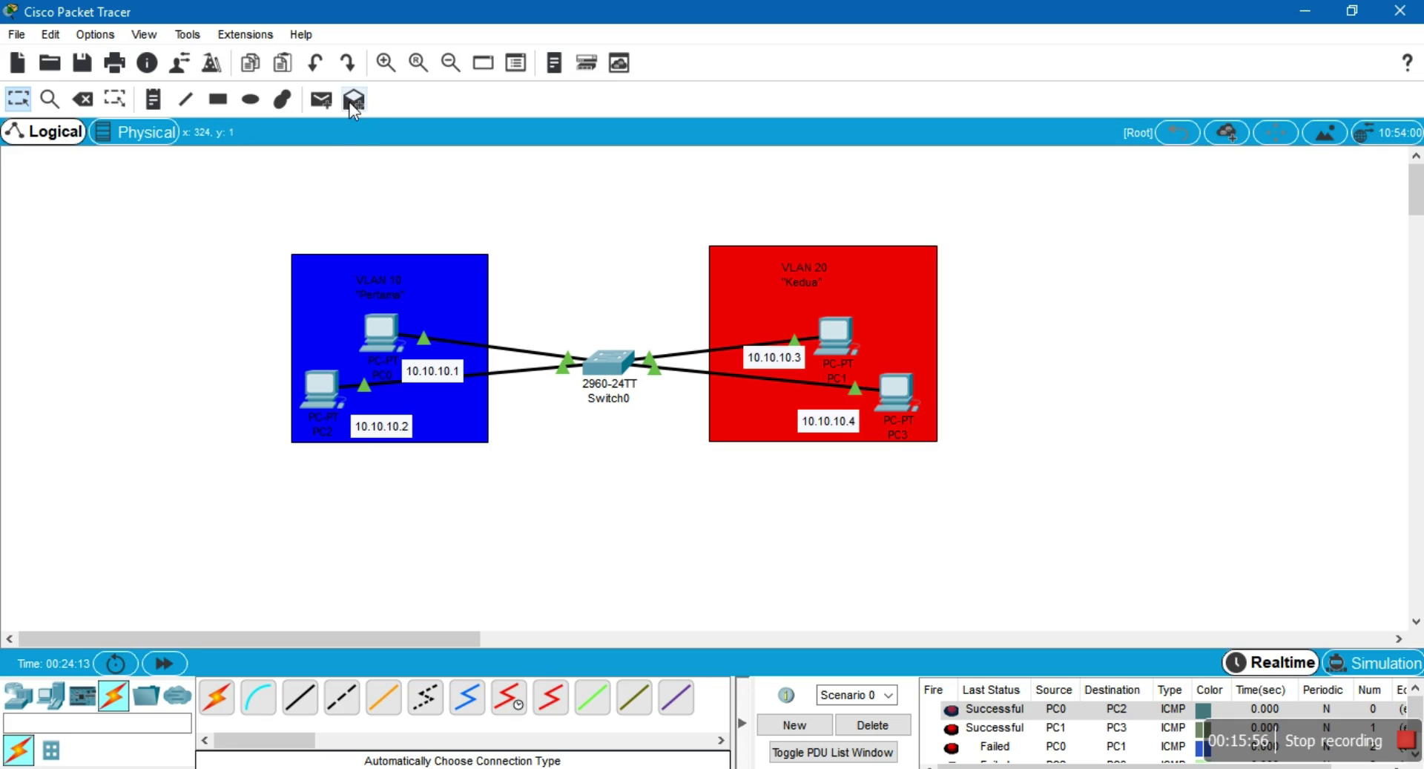
# Send a simple PDU from PC0 to PC1, and delete the current scenario to clear the PDU list
pyautogui.click(321, 99)
pyautogui.click(377, 329)
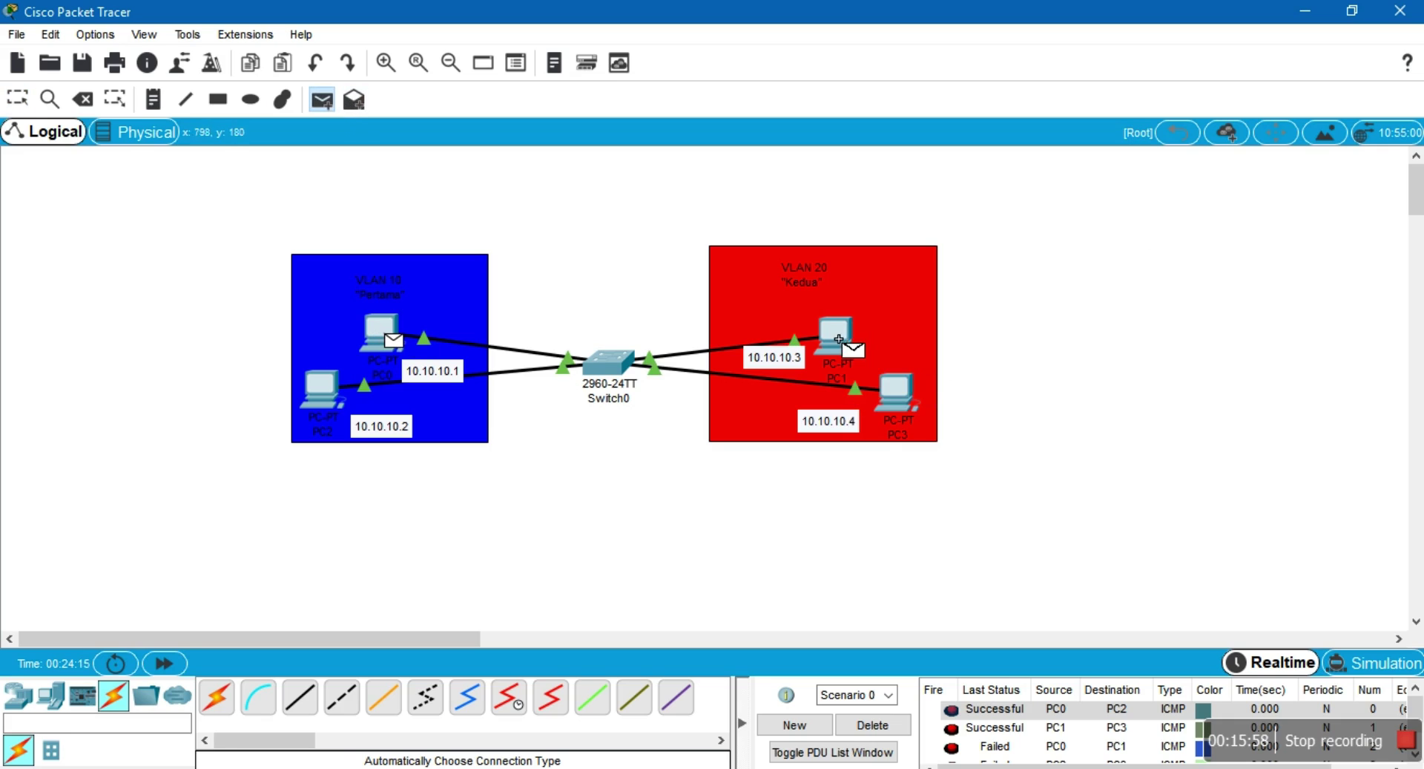
pyautogui.click(835, 334)
pyautogui.click(873, 724)
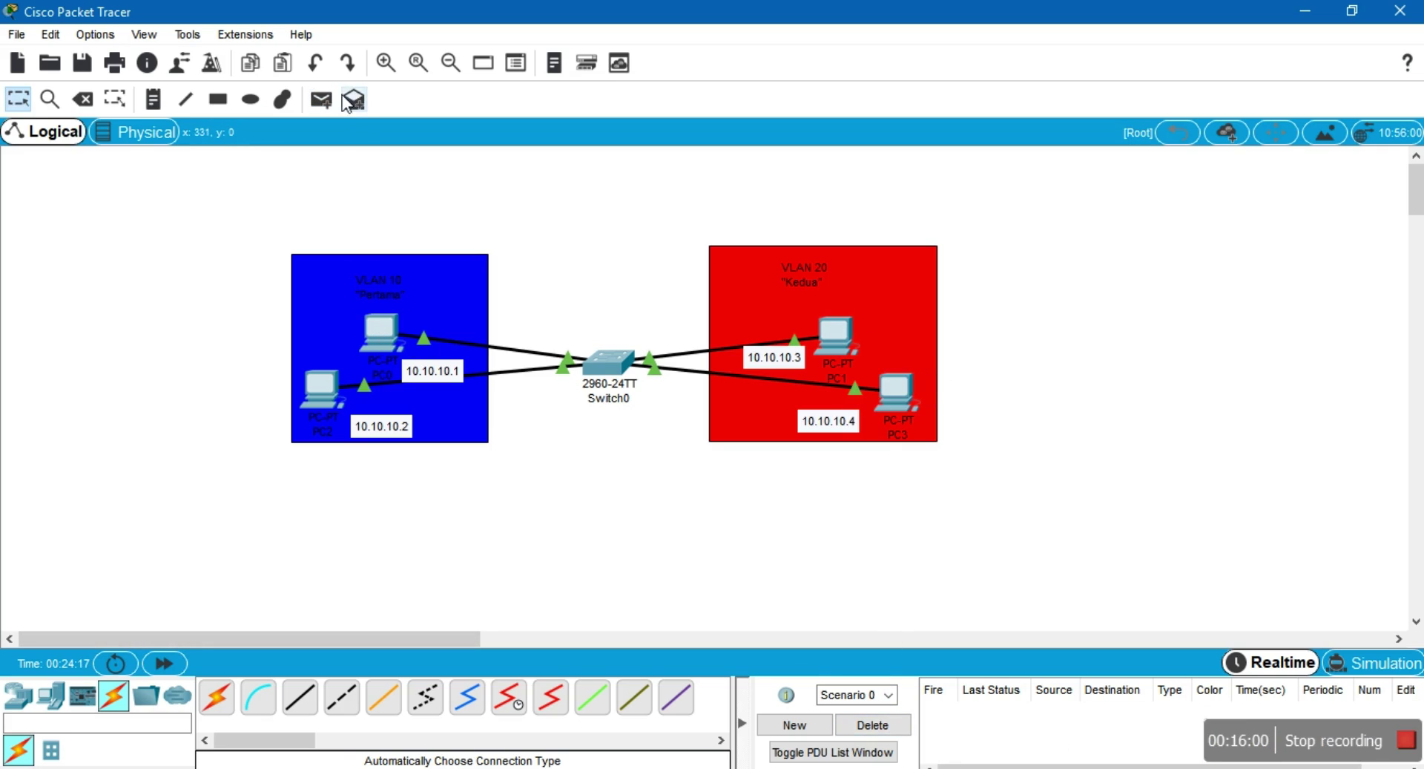
# Send simple PDUs across the two VLANs, from PC0 to PC1 and from PC2 to PC3
pyautogui.click(323, 101)
pyautogui.click(382, 333)
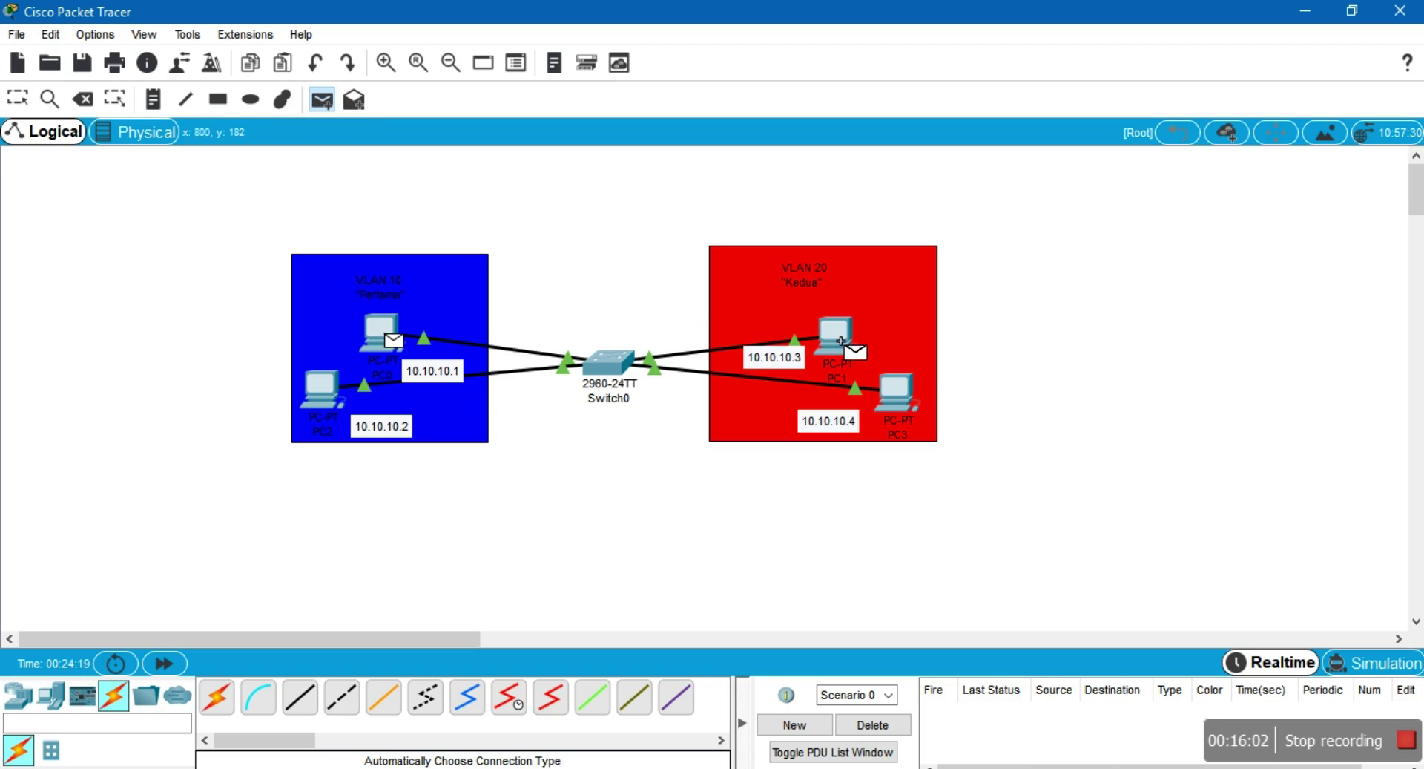
pyautogui.click(833, 340)
pyautogui.click(322, 99)
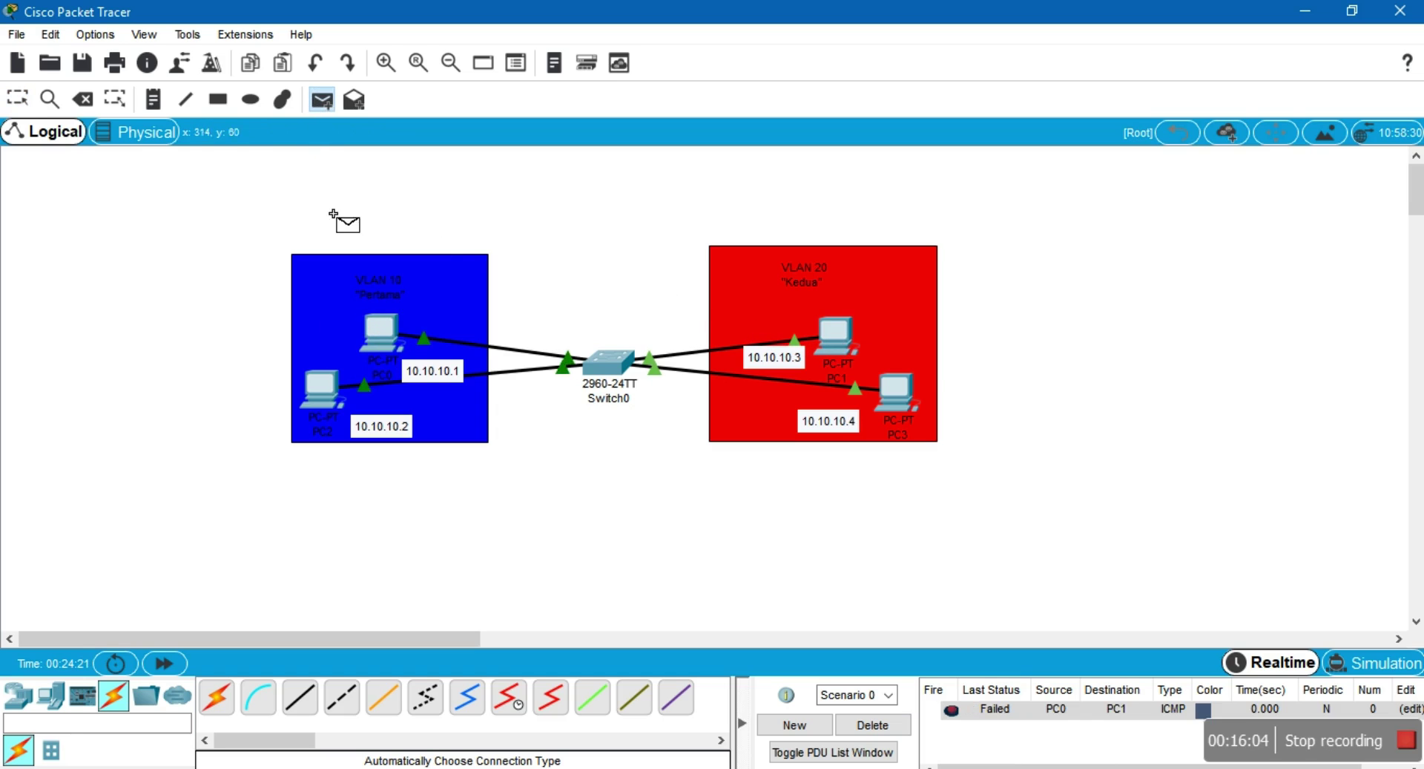
pyautogui.click(324, 383)
pyautogui.click(908, 389)
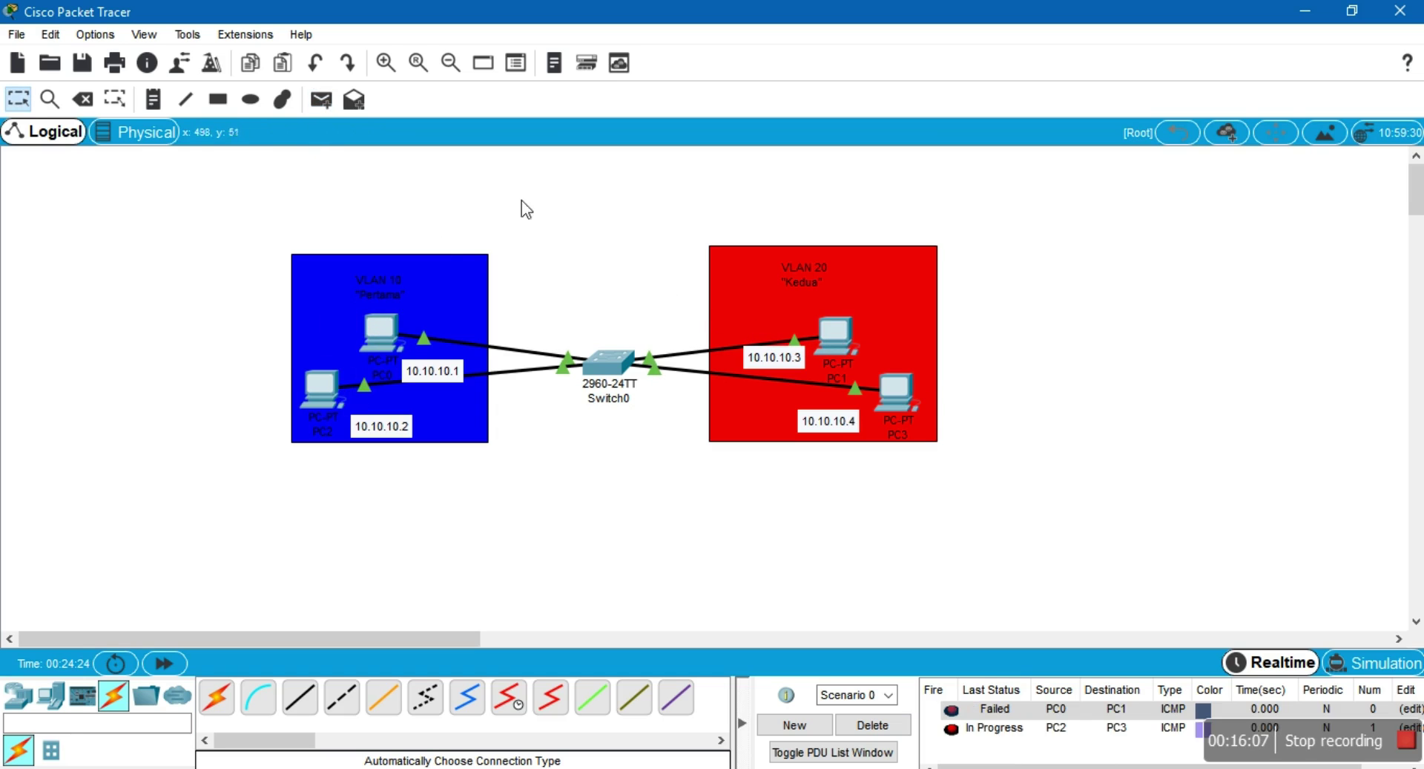
# Send simple PDUs within each VLAN, from PC0 to PC2 and from PC1 to PC3
pyautogui.click(321, 100)
pyautogui.click(382, 334)
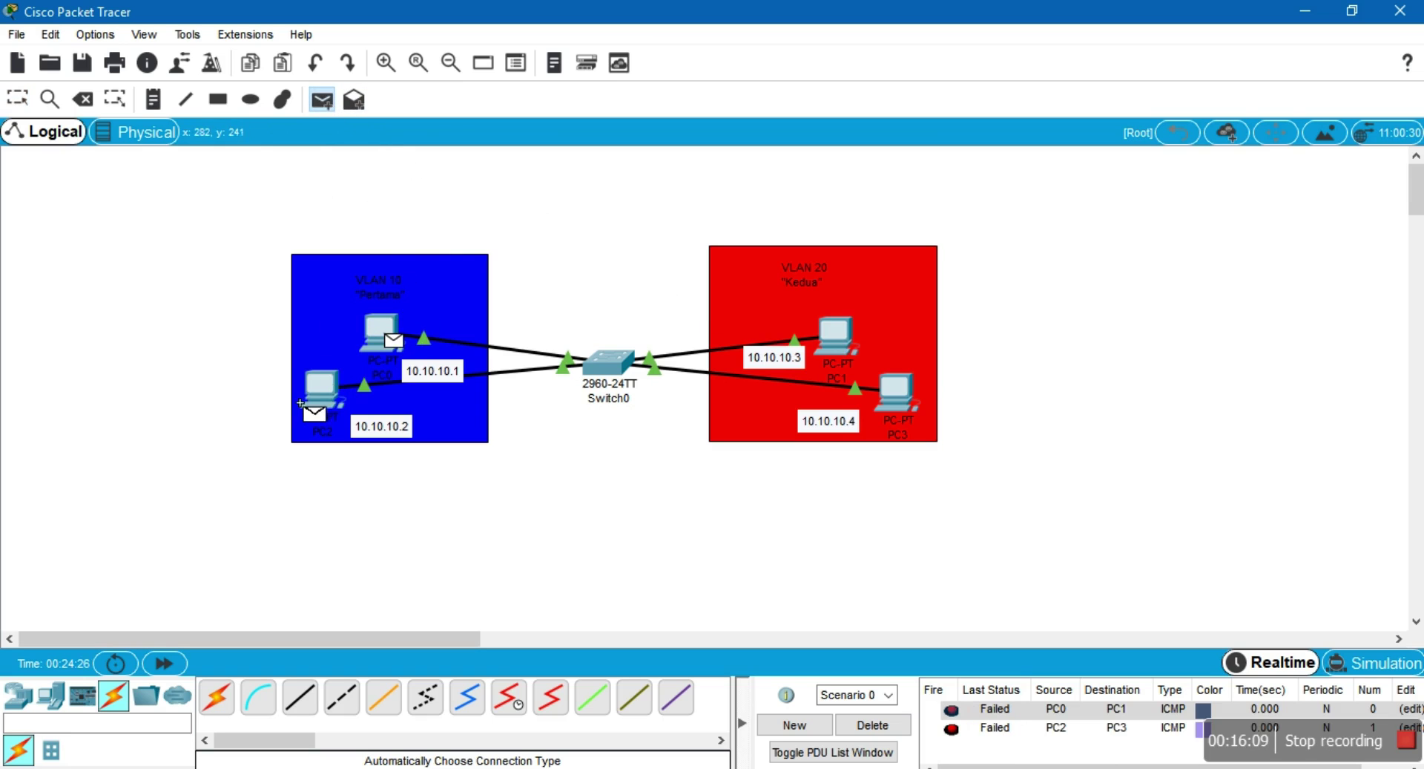
pyautogui.click(325, 397)
pyautogui.click(322, 99)
pyautogui.click(836, 332)
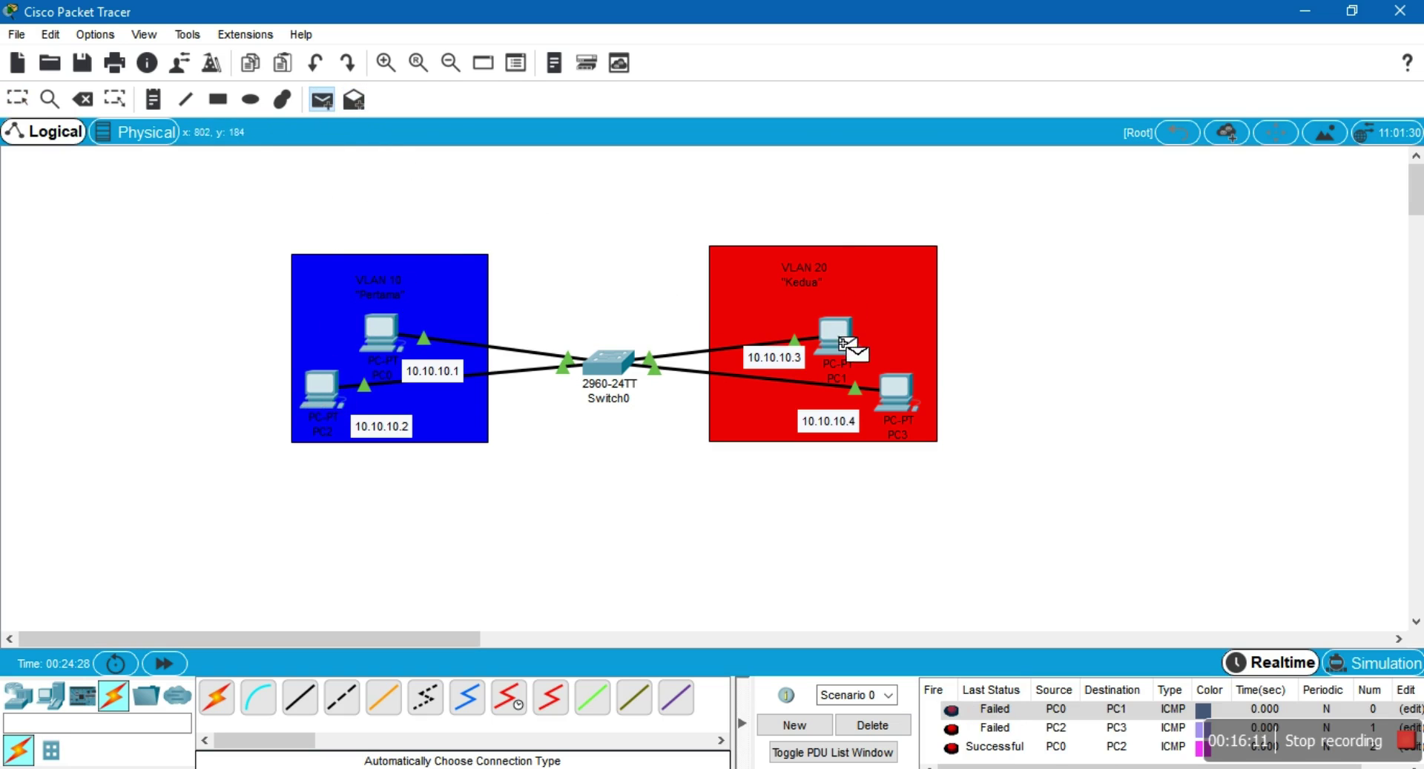
pyautogui.click(901, 406)
# Switch to Notepad and add the line "ternyata kalo sesama vlan masih tetep bisa" several blank lines below "mari kita coba"
pyautogui.hotkey('alt', 'Tab')
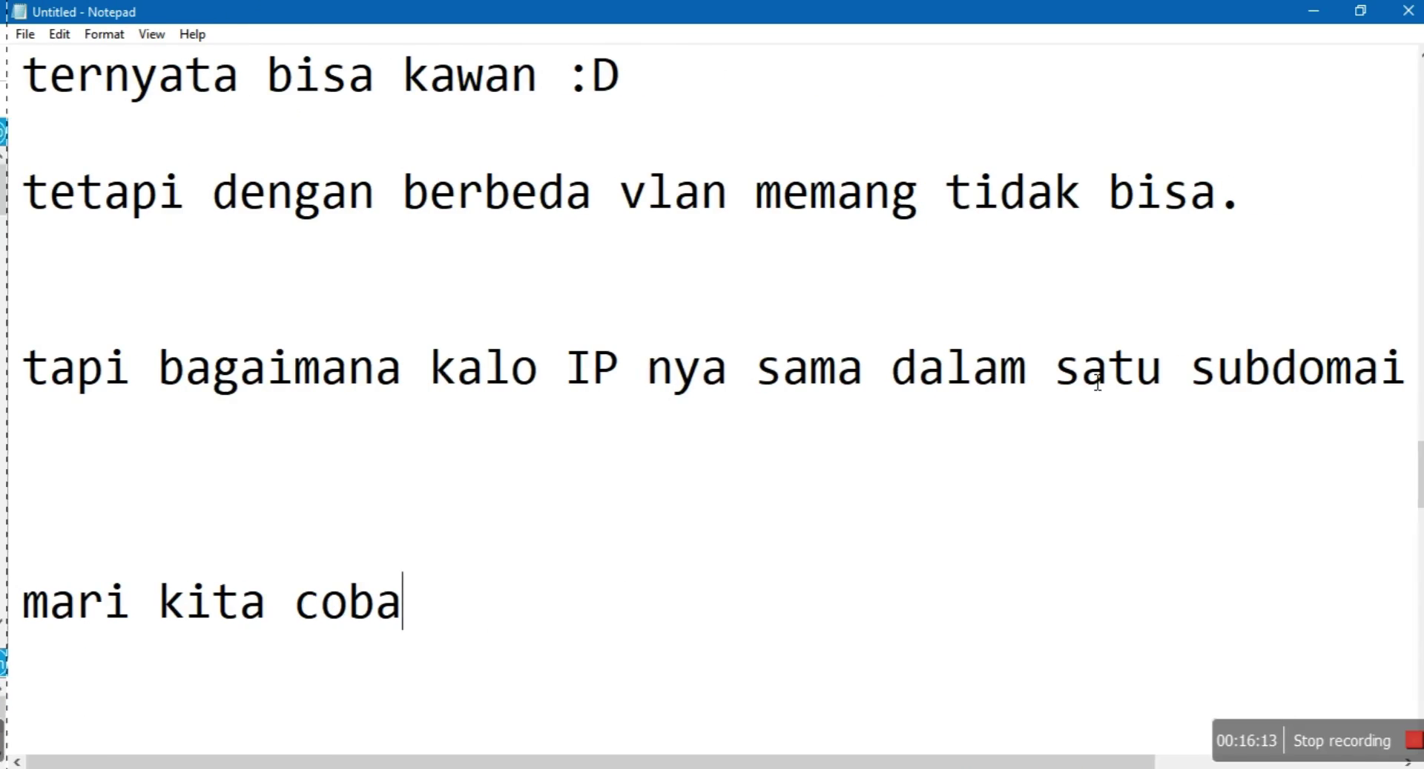
pyautogui.press('Return')
pyautogui.press('Return')
pyautogui.press('Return')
pyautogui.press('Return')
pyautogui.press('Return')
pyautogui.press('Return')
pyautogui.write('tern')
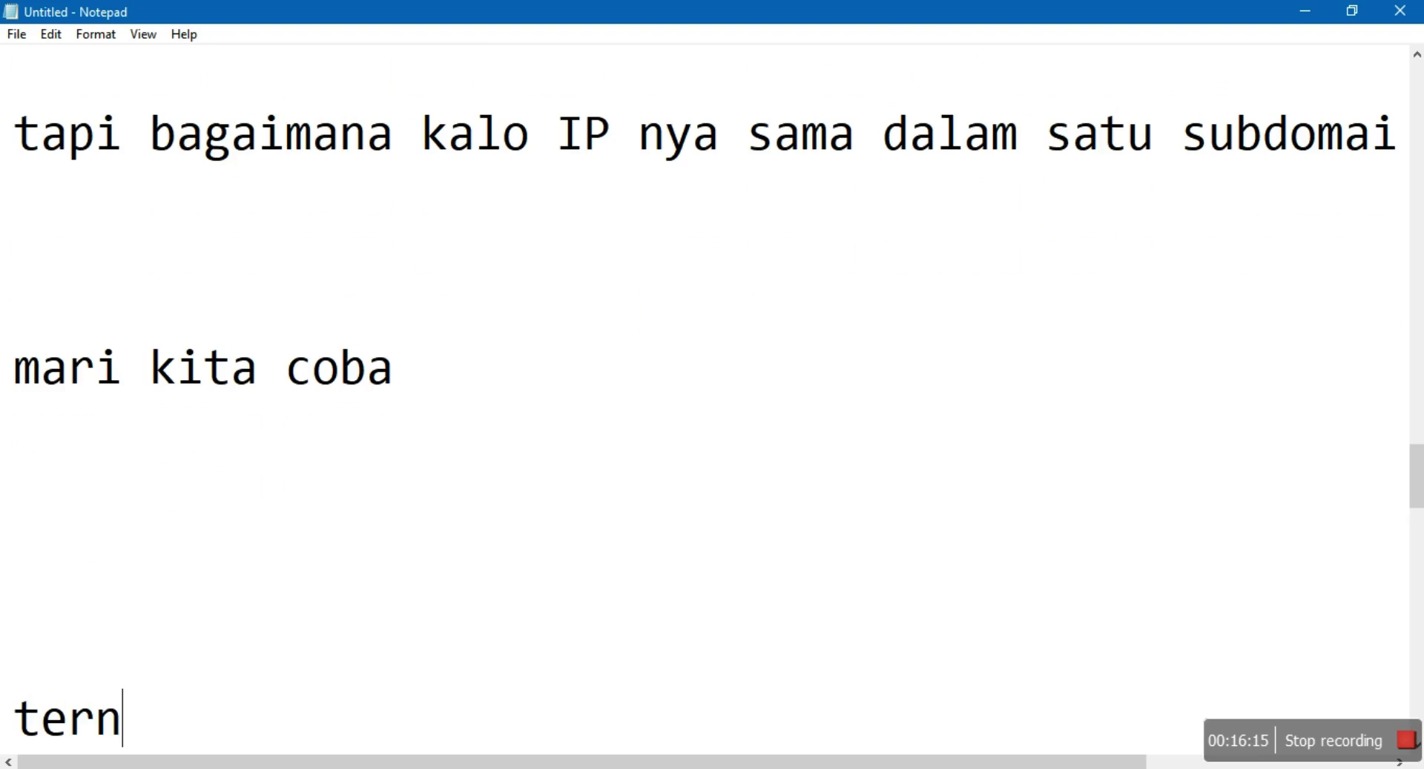
pyautogui.write('ya ta kal')
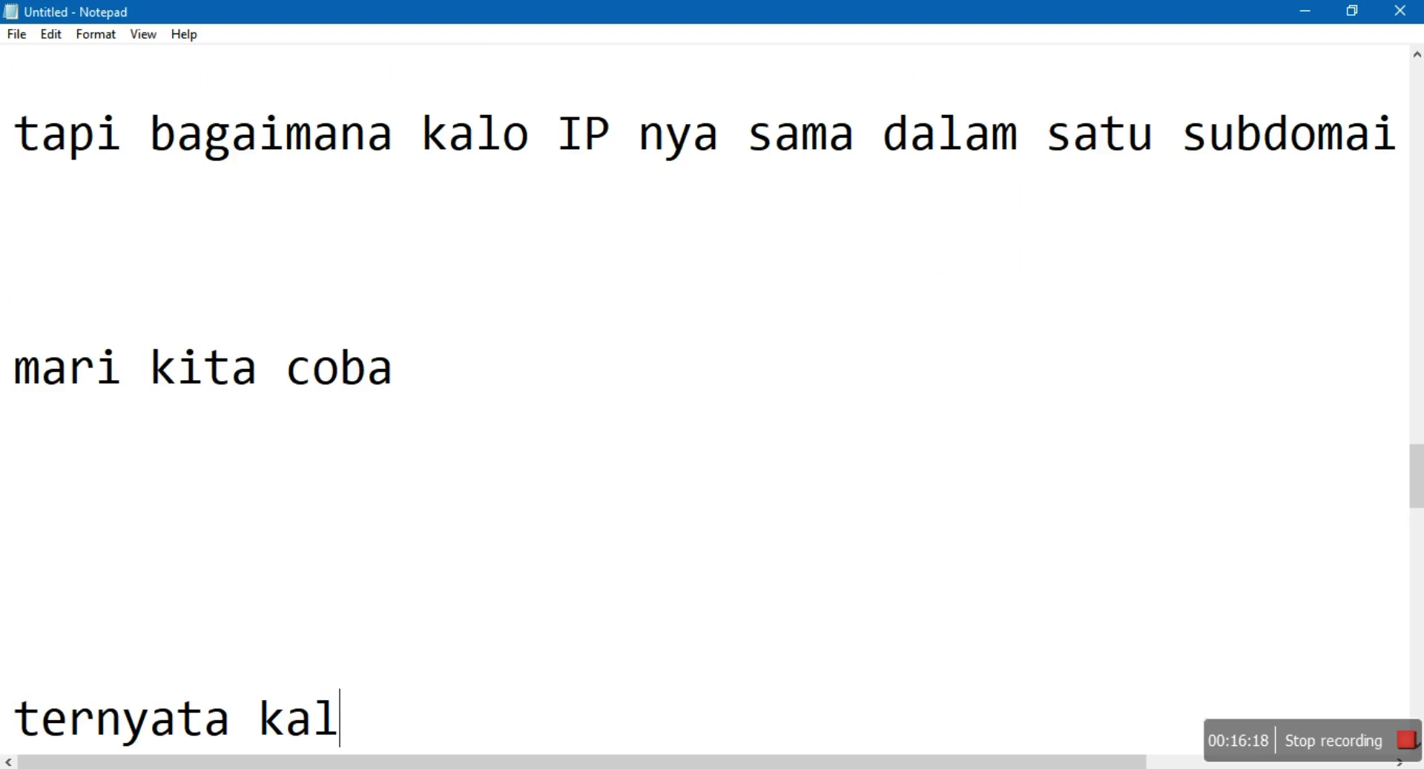
pyautogui.write('o sesama')
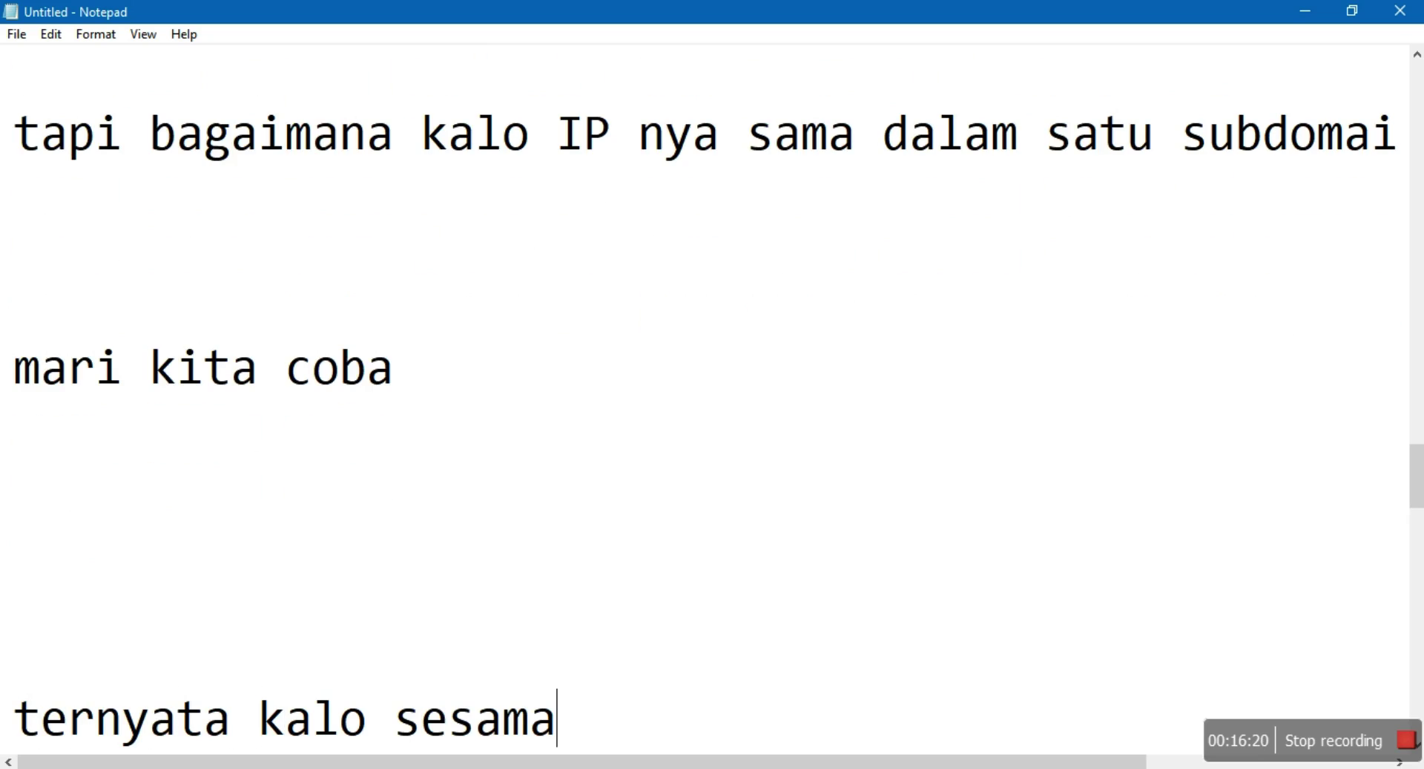
pyautogui.write(' vlan ')
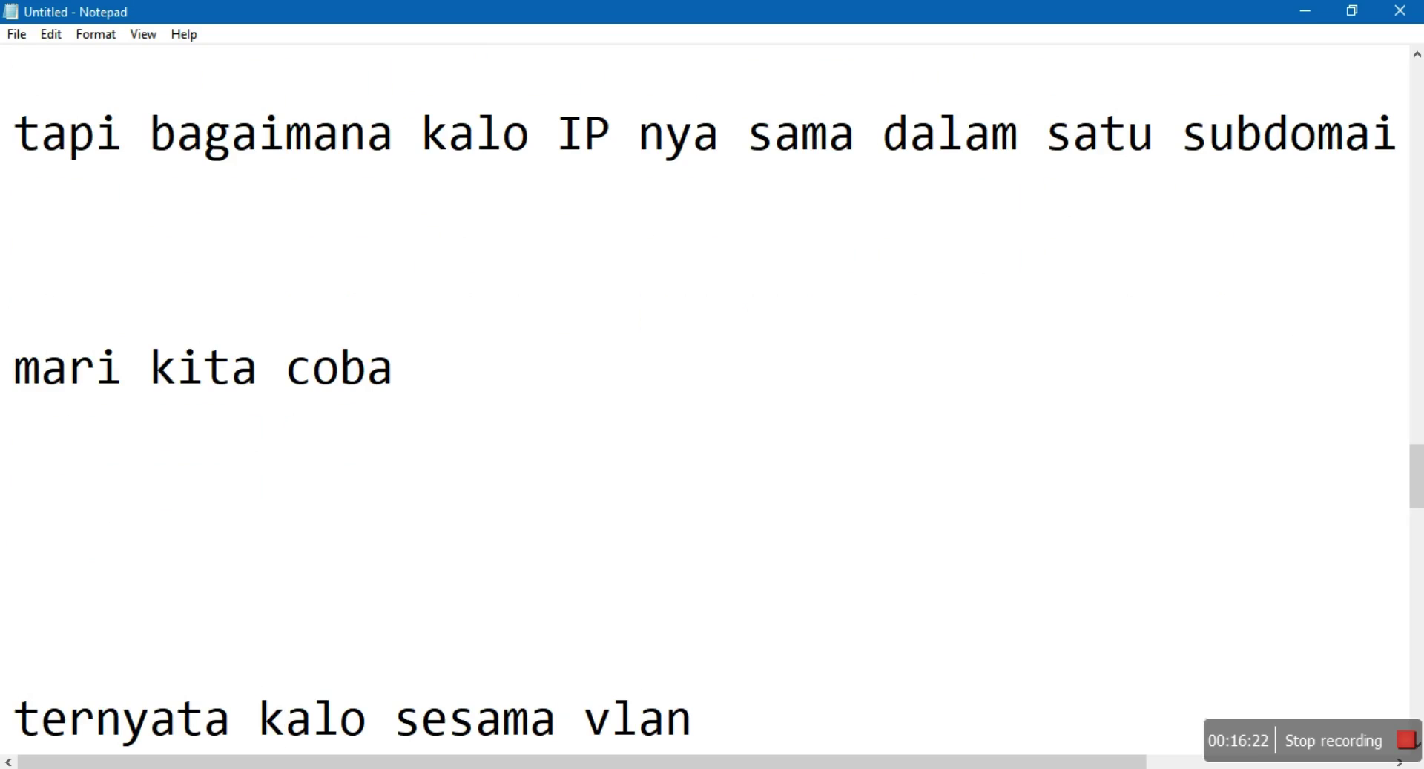
pyautogui.write('masih tet')
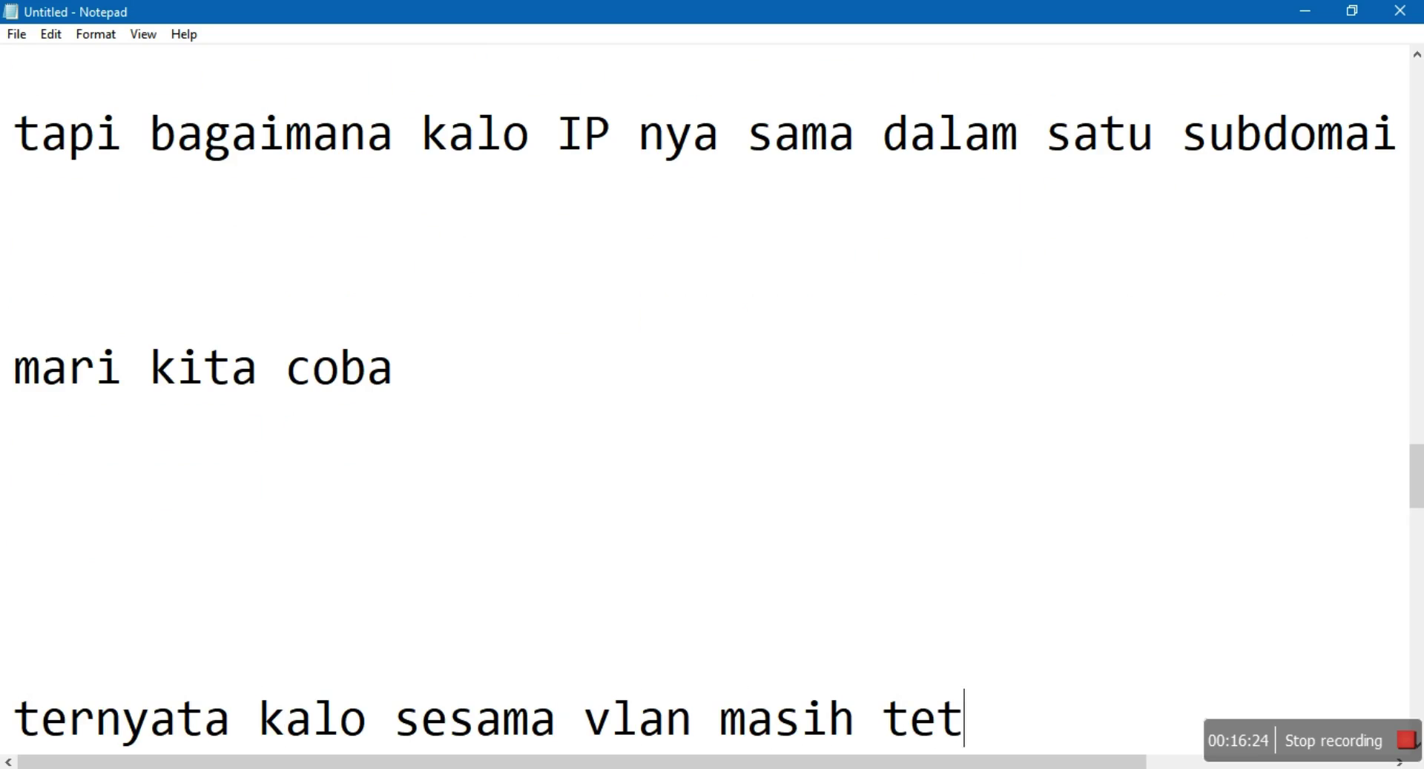
pyautogui.write('ep bisa')
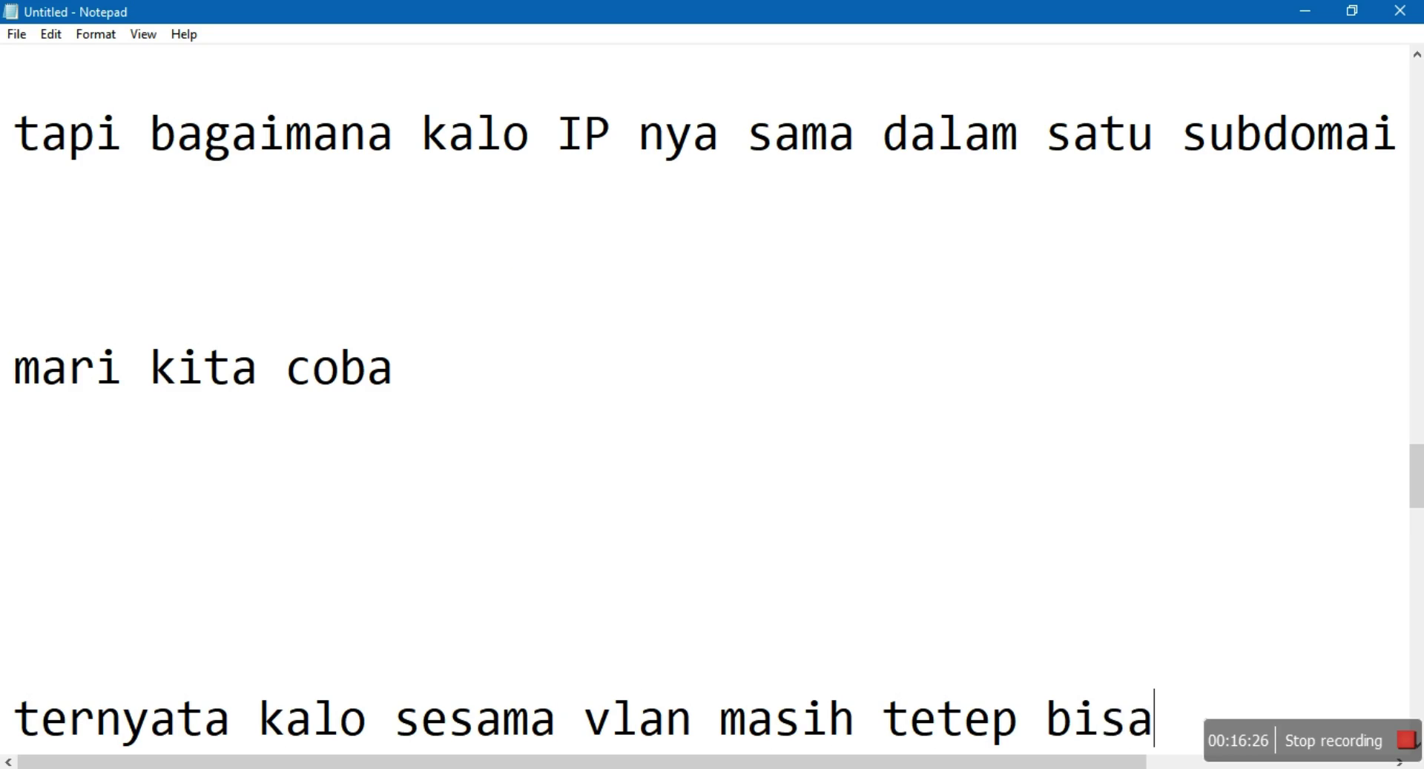
# Add the line "tpi kalo berbeda tetap gk bisa juga XD" below the "ternyata kalo sesama vlan" line, separated by a blank line
pyautogui.press('Return')
pyautogui.press('Return')
pyautogui.write('tpi')
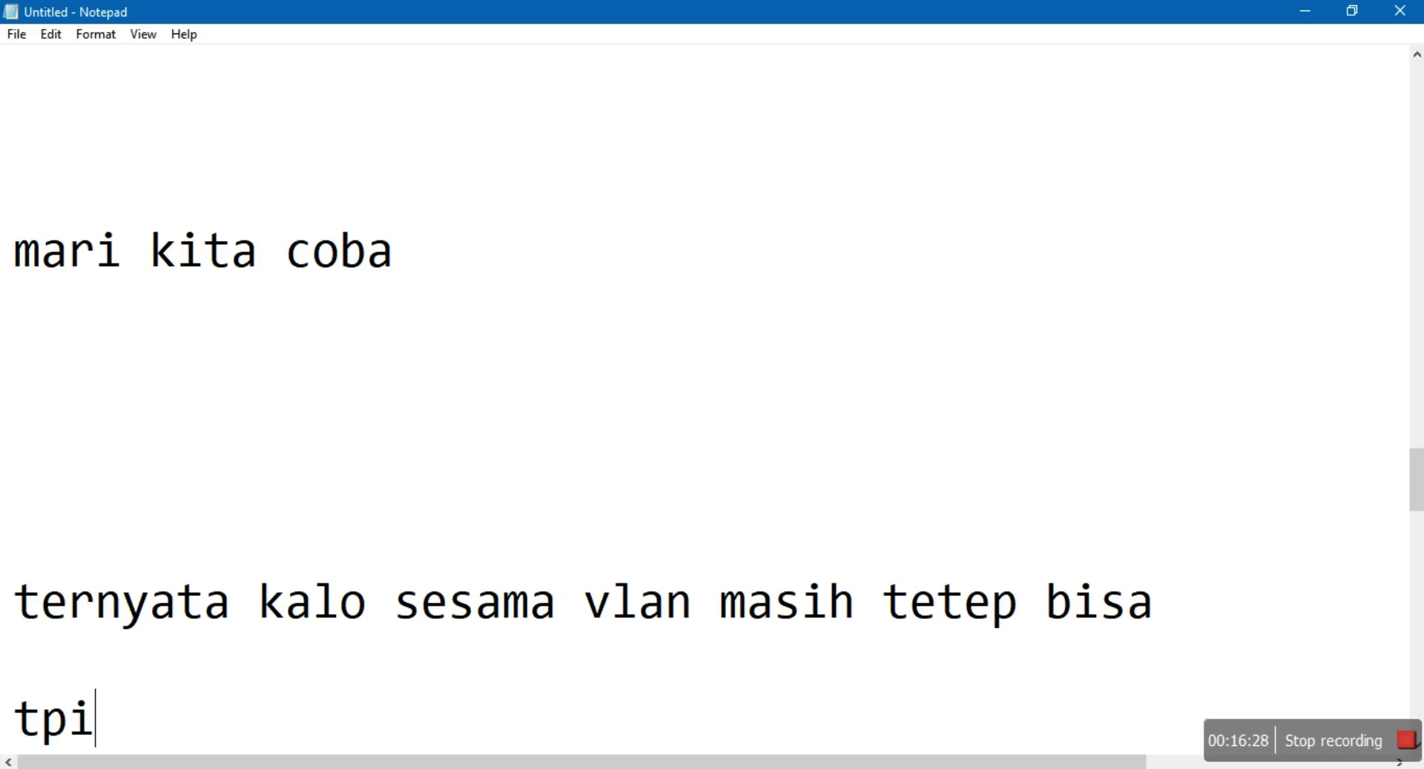
pyautogui.write(' kalo berbe')
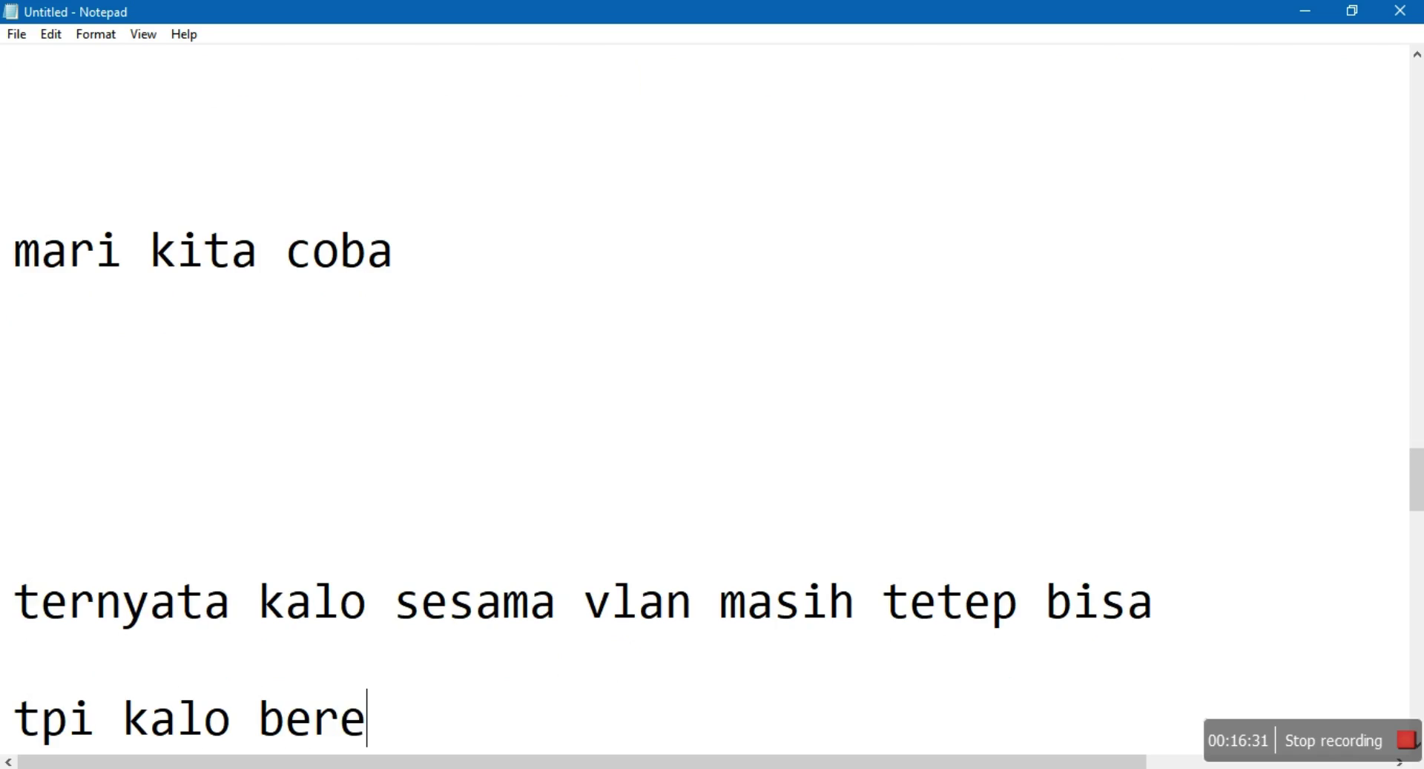
pyautogui.press('BackSpace')
pyautogui.write('beda gk bisa')
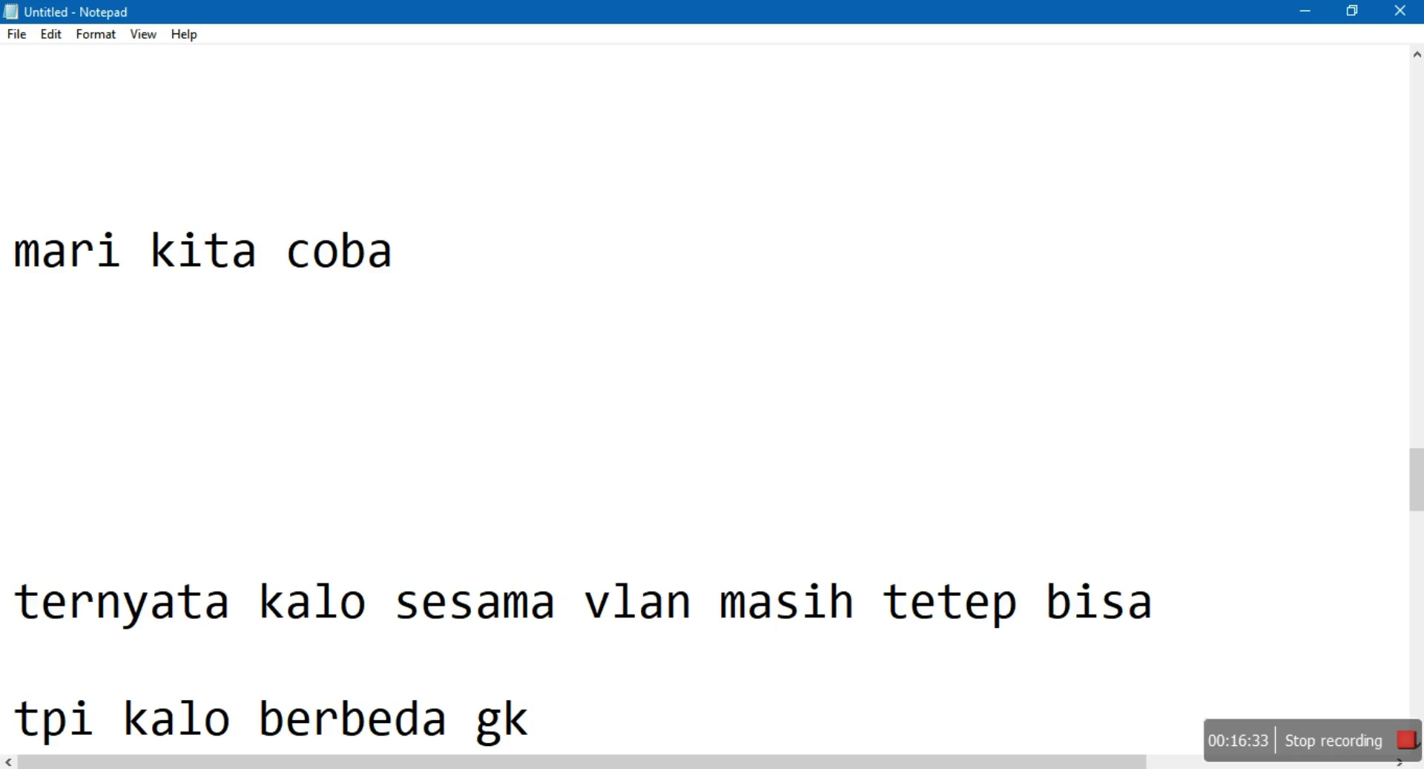
pyautogui.press('BackSpace')
pyautogui.press('BackSpace')
pyautogui.press('BackSpace')
pyautogui.press('BackSpace')
pyautogui.press('BackSpace')
pyautogui.press('BackSpace')
pyautogui.press('BackSpace')
pyautogui.press('BackSpace')
pyautogui.write('teta')
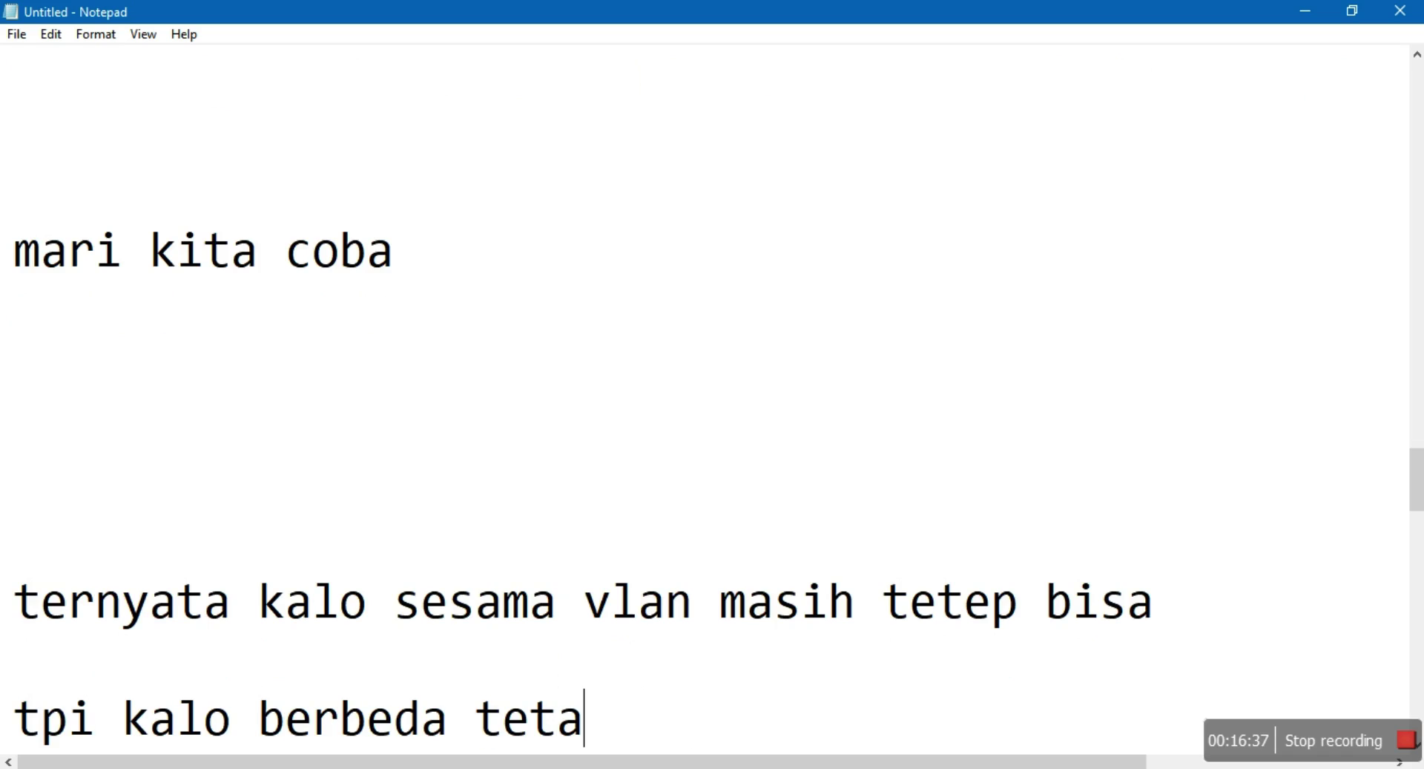
pyautogui.write('p gk bisa')
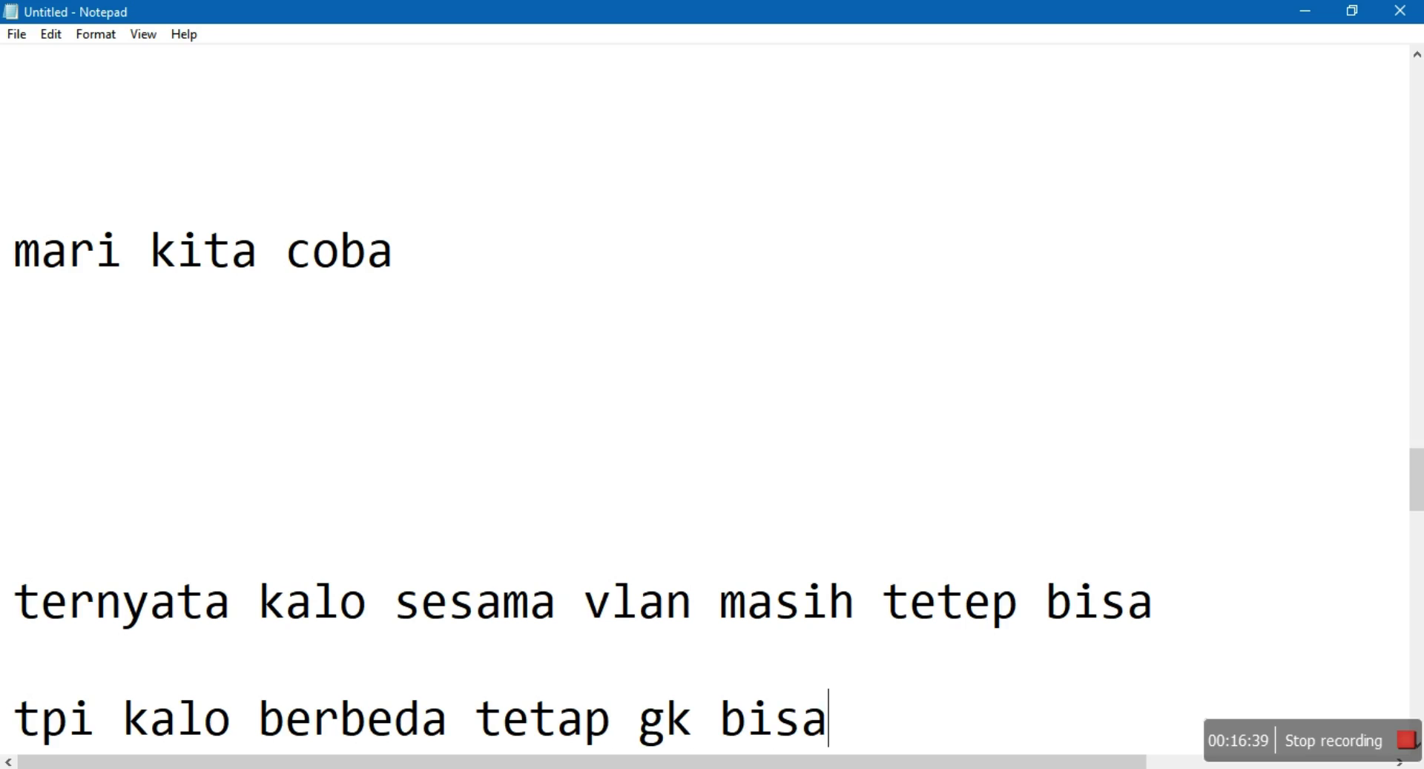
pyautogui.write(' juga XD')
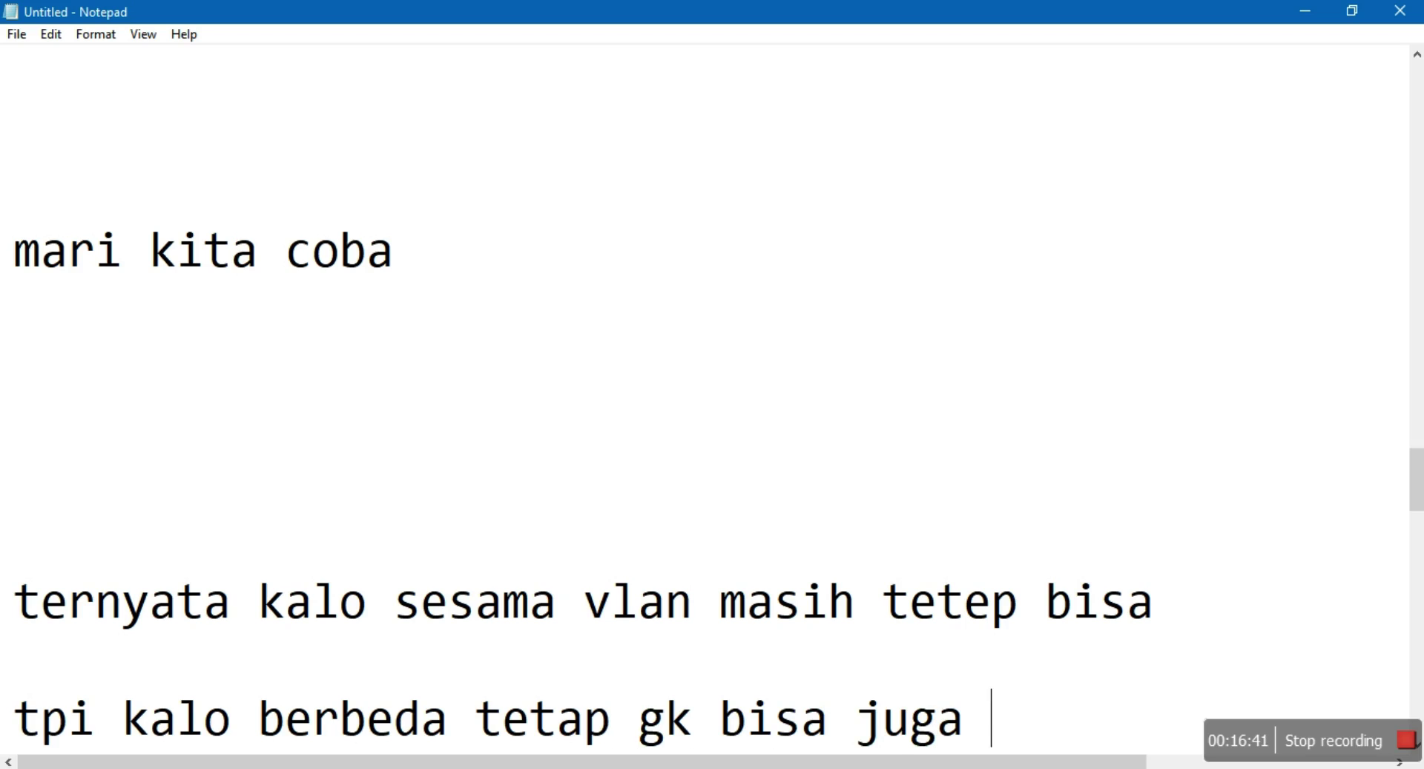
# Leave two blank lines and add the line "makanya itu vlan bisa memcahkan 1 broadcast domain menjadi banyak"
pyautogui.press('Return')
pyautogui.press('Return')
pyautogui.press('Return')
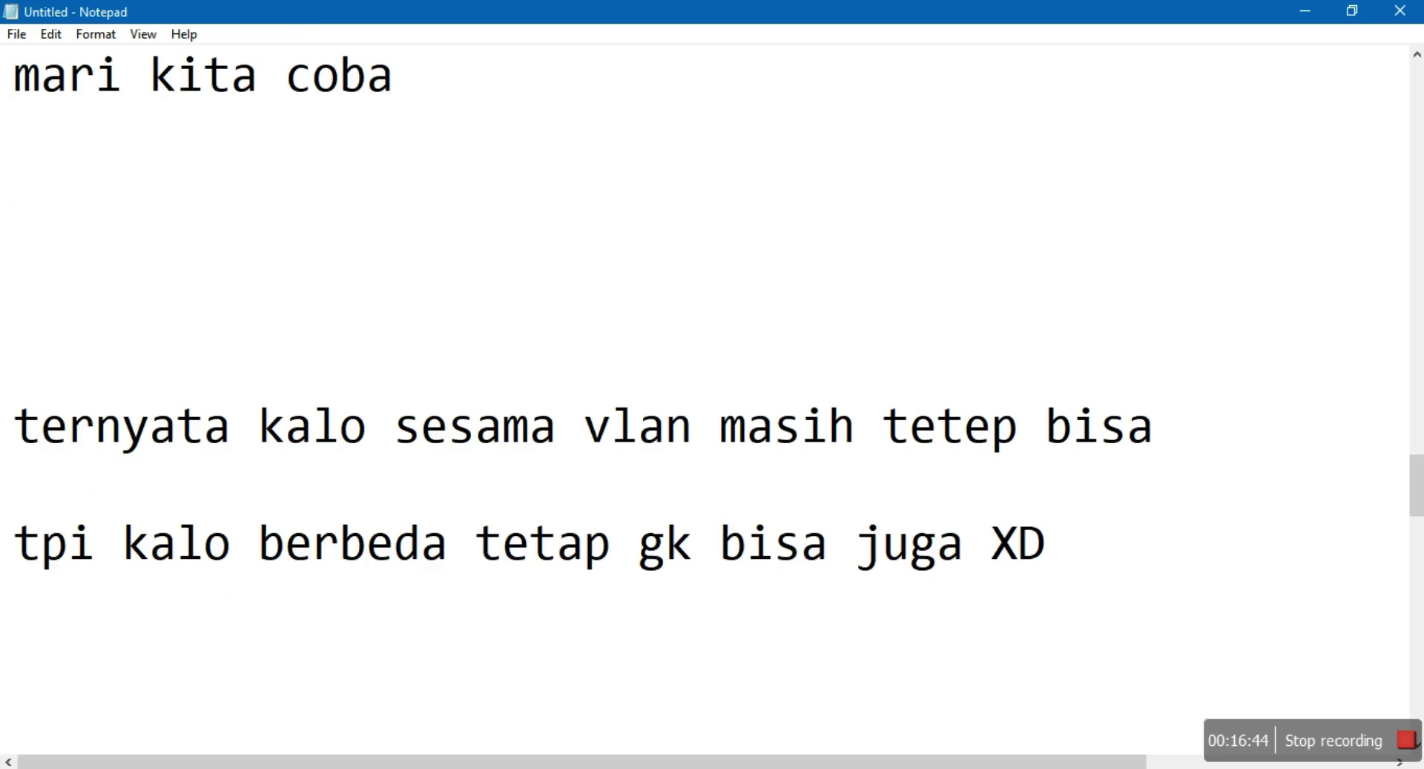
pyautogui.write('makanya itu ')
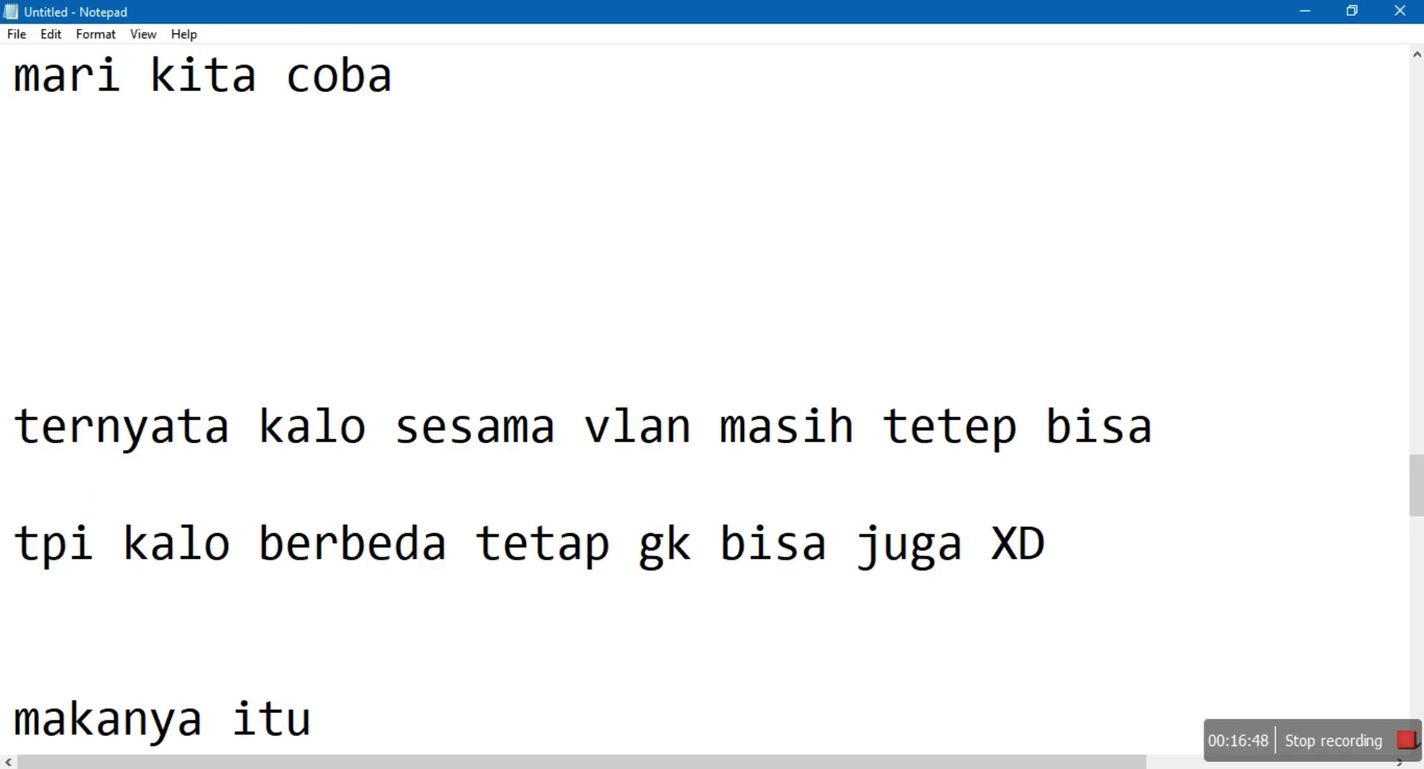
pyautogui.write('vlan itu bisa m')
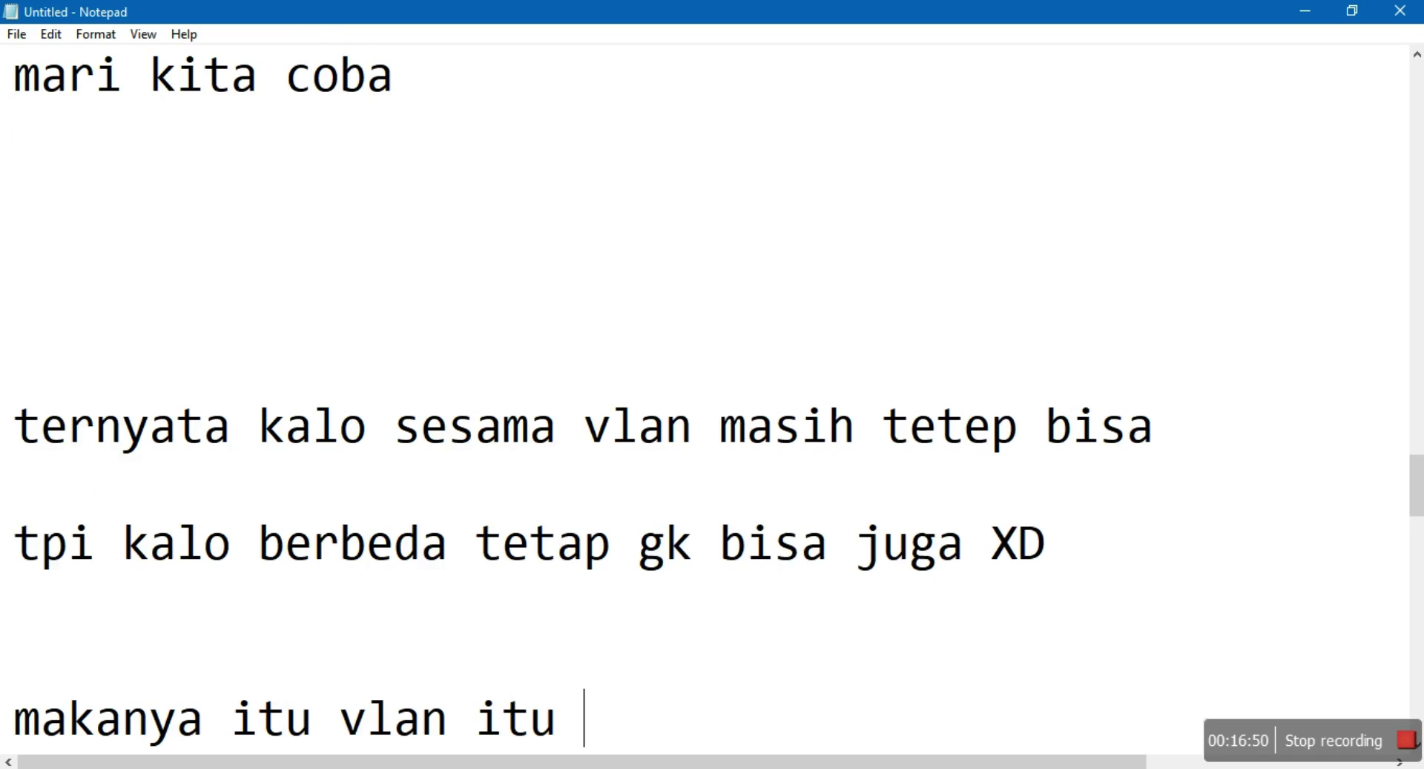
pyautogui.write('e')
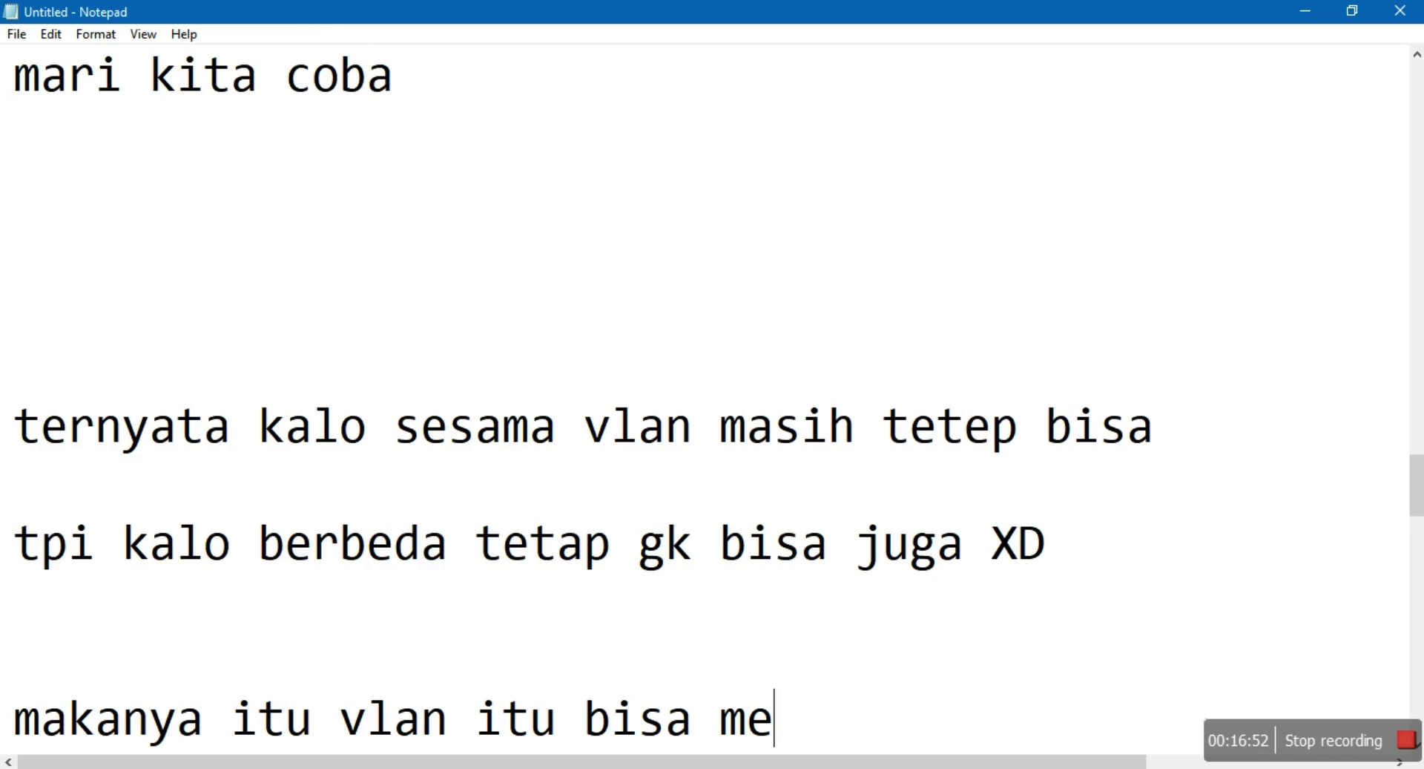
pyautogui.press('BackSpace')
pyautogui.press('BackSpace')
pyautogui.press('BackSpace')
pyautogui.press('BackSpace')
pyautogui.press('BackSpace')
pyautogui.press('BackSpace')
pyautogui.press('BackSpace')
pyautogui.press('BackSpace')
pyautogui.press('BackSpace')
pyautogui.press('BackSpace')
pyautogui.press('BackSpace')
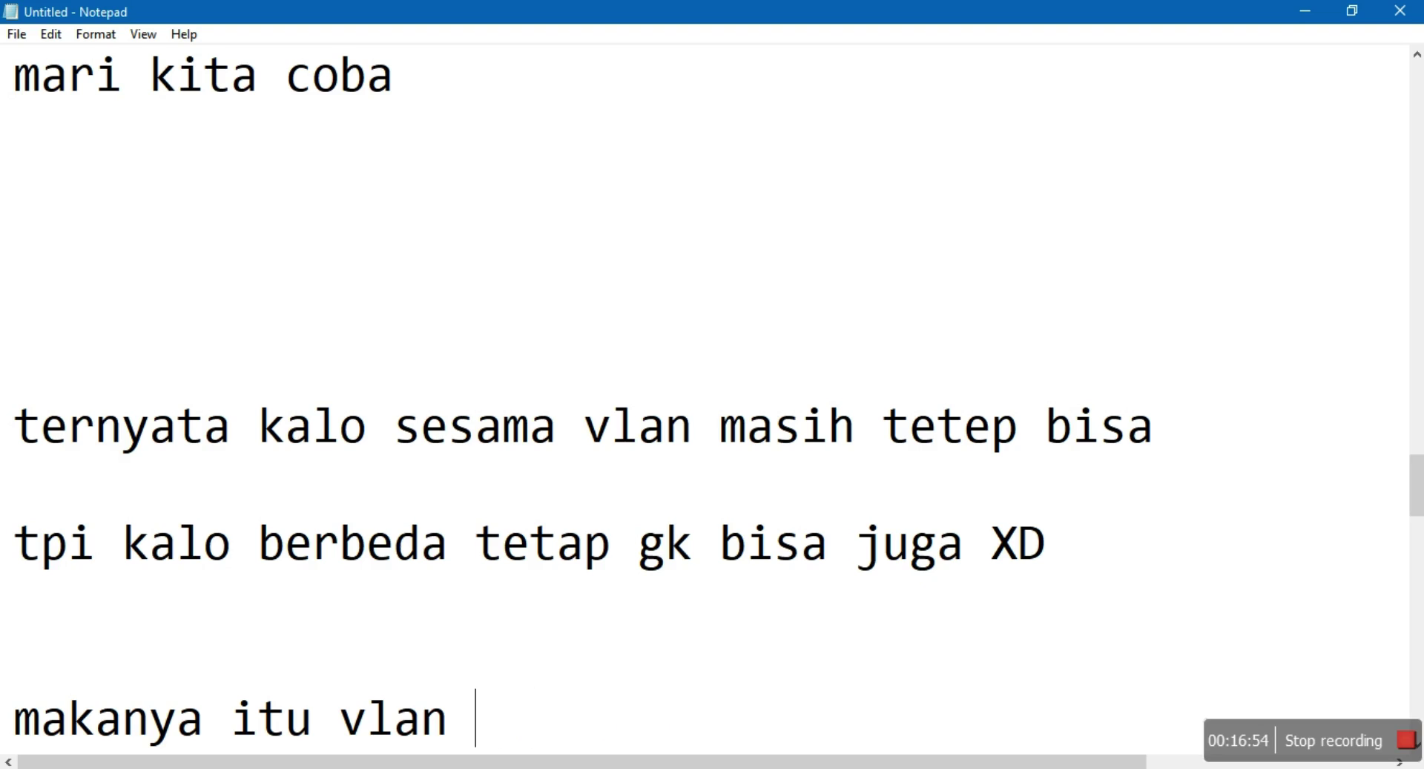
pyautogui.write('b')
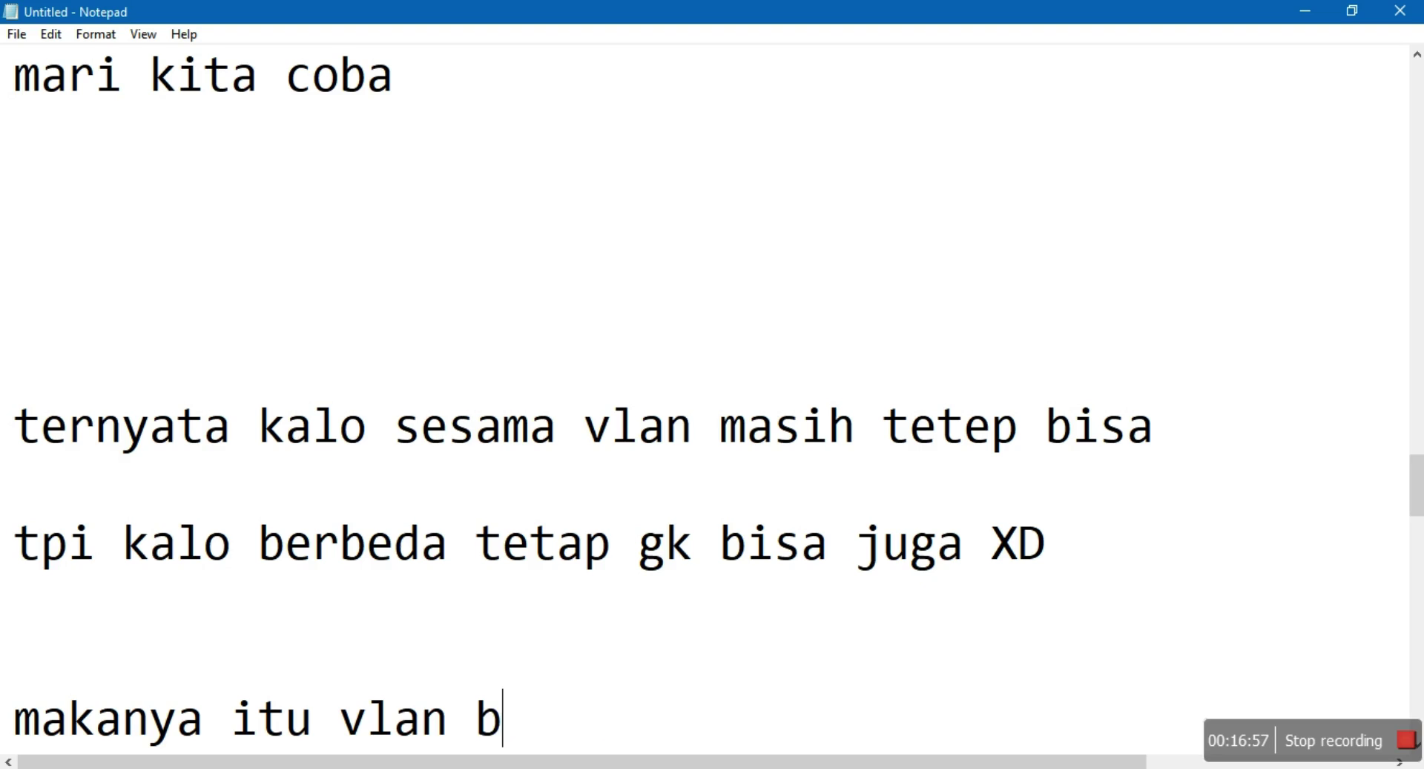
pyautogui.write('isa memcah')
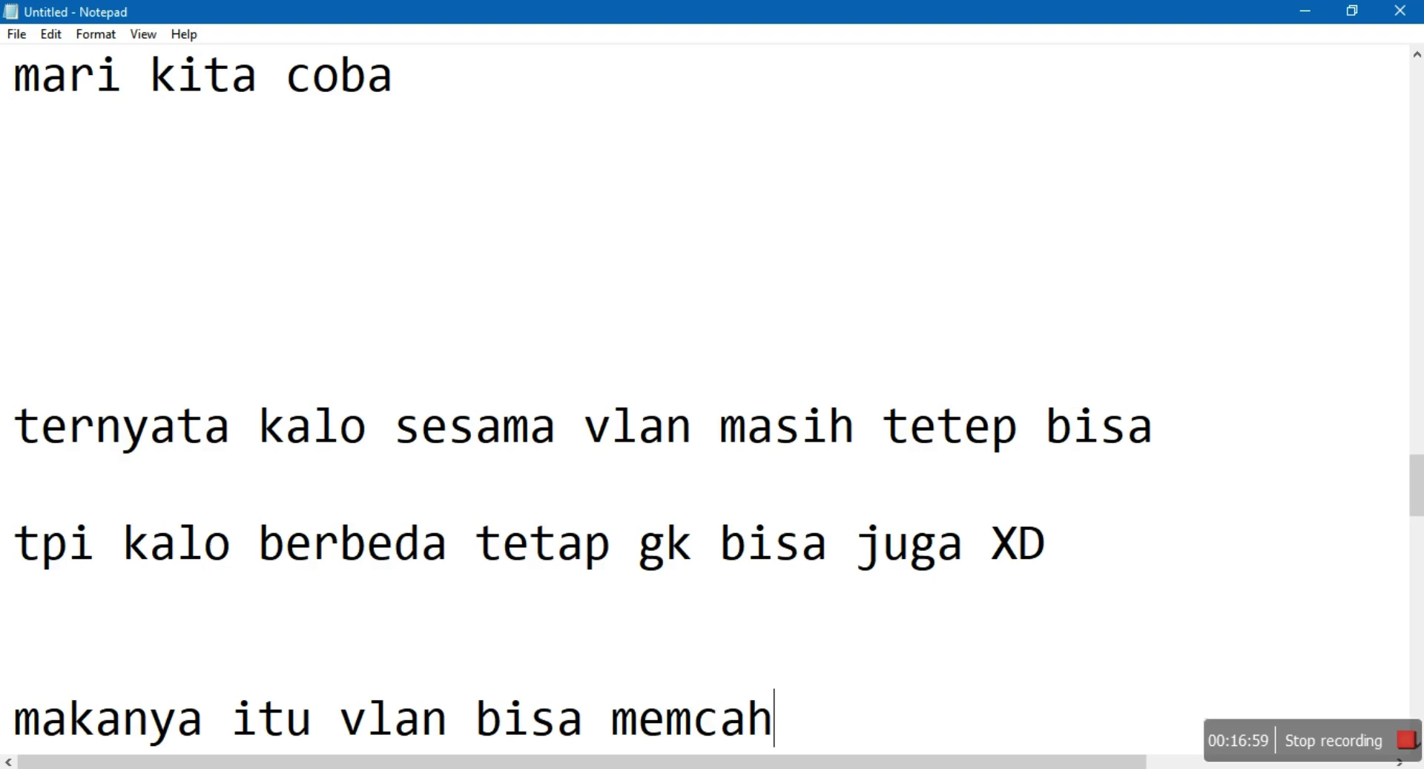
pyautogui.write('kan 1')
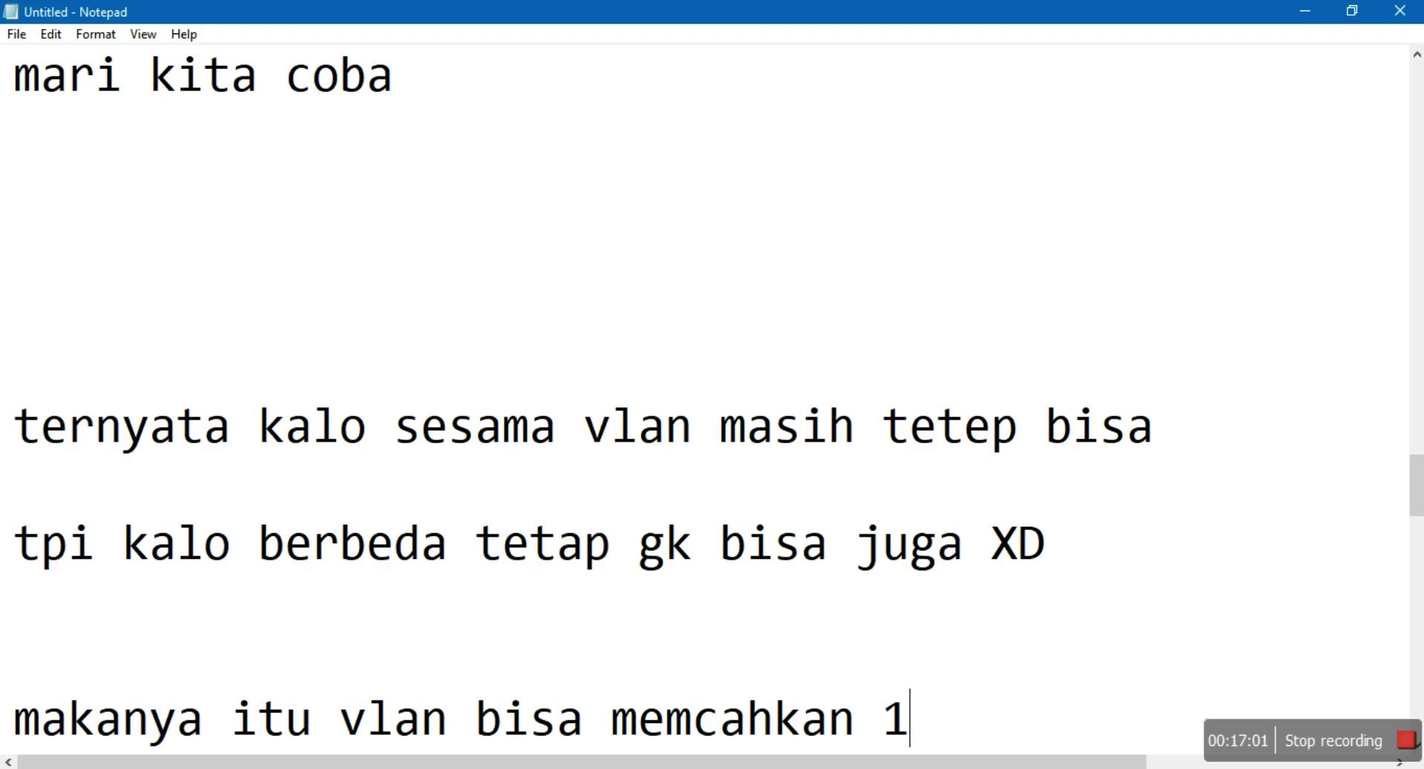
pyautogui.write(' broadcast ')
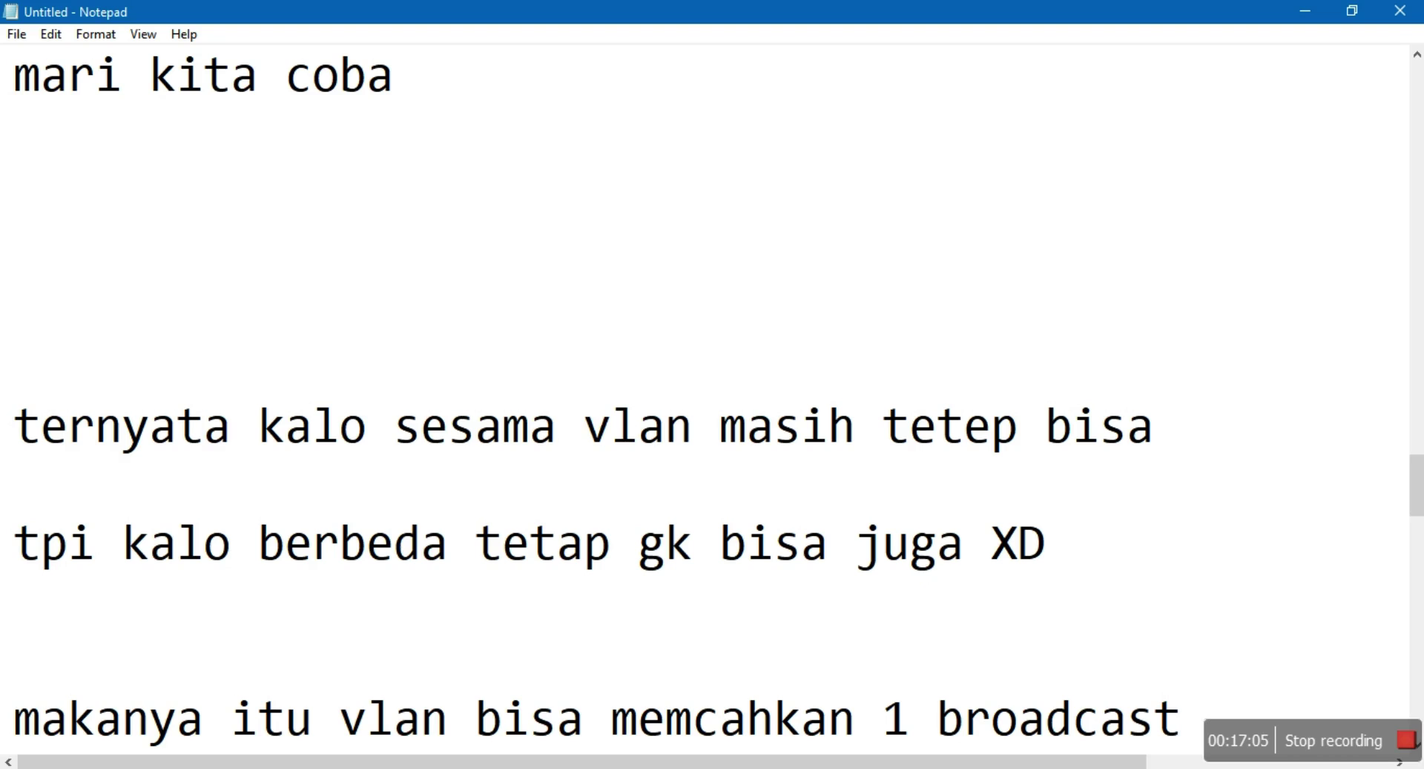
pyautogui.write('domain me')
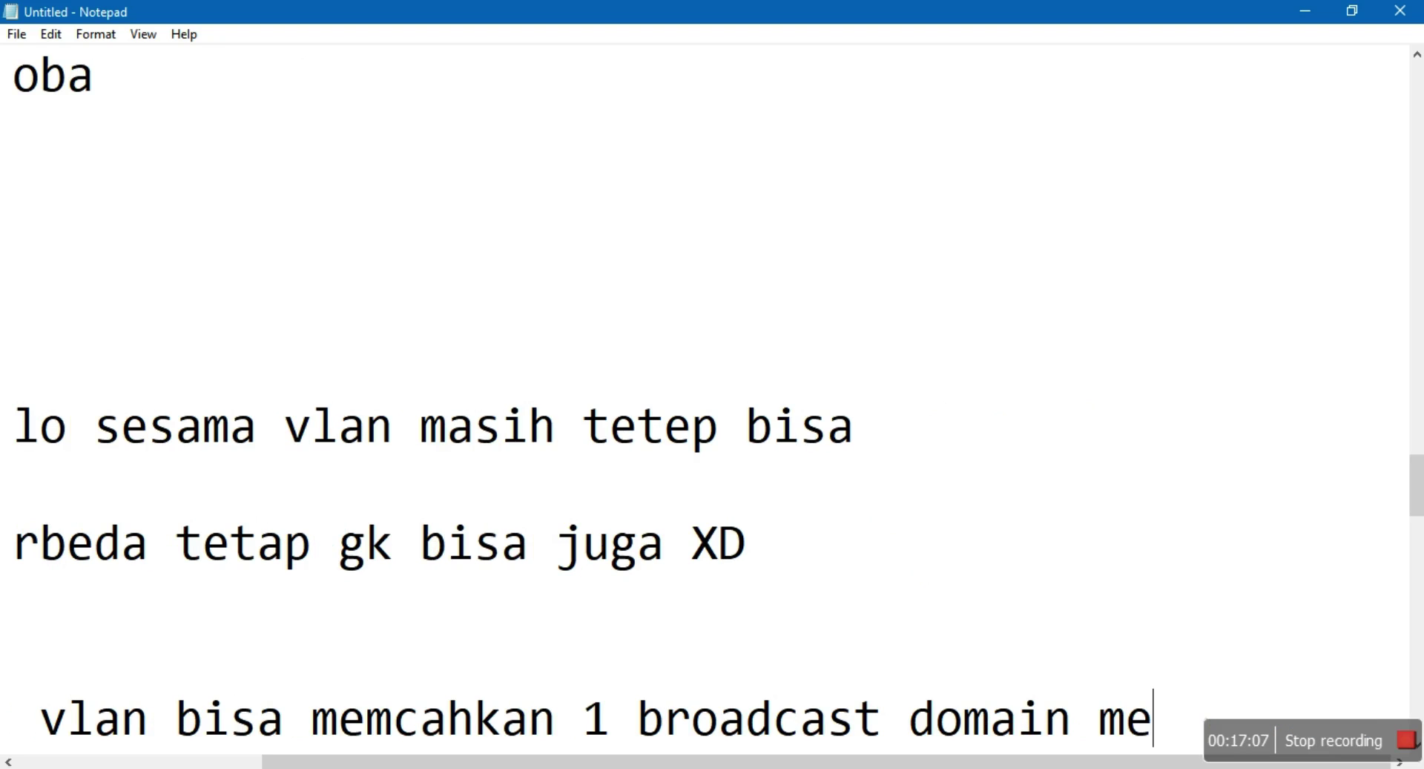
pyautogui.write('njadi banya')
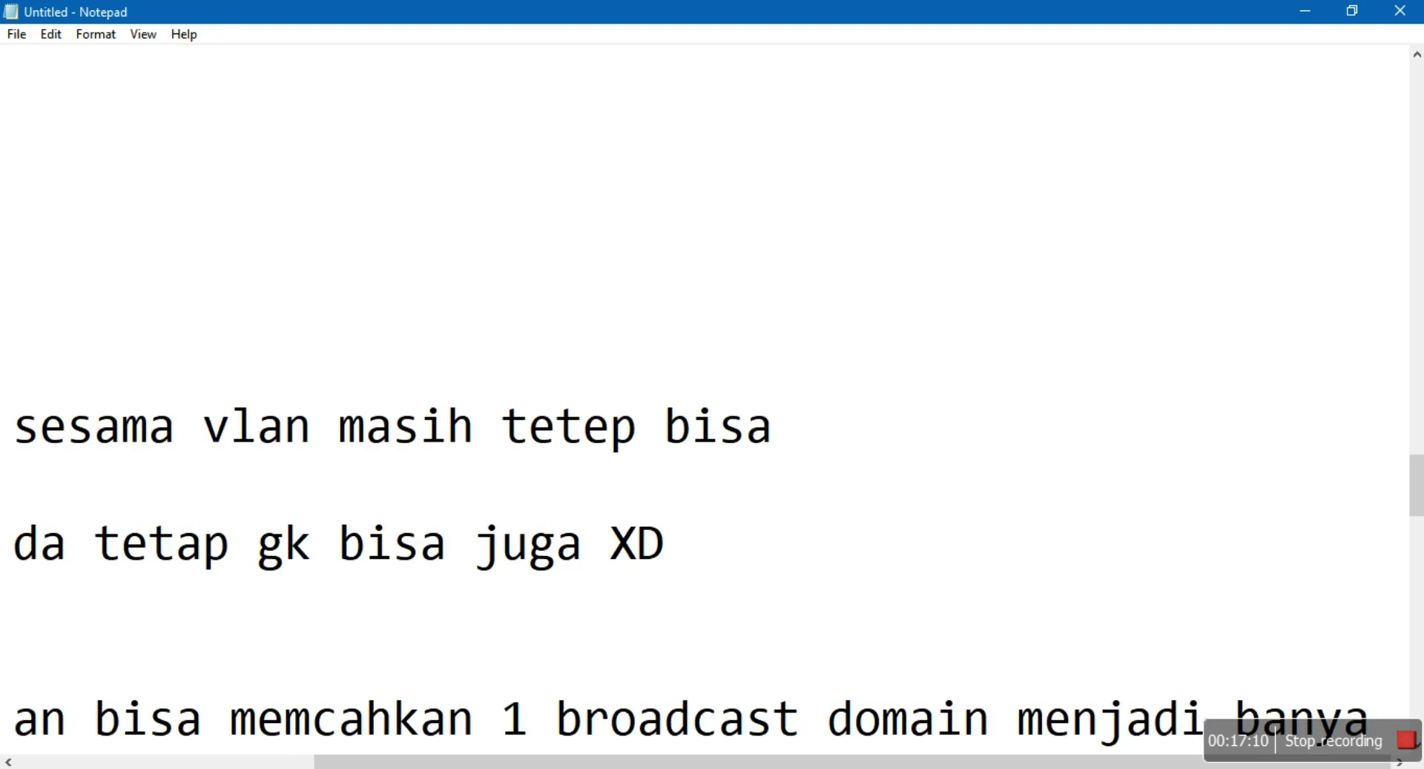
pyautogui.write('k')
# Add the closing line "baiklah itu saja kawan, semoga bermanfaat." after a long run of blank lines below the broadcast domain sentence
pyautogui.press('Return')
pyautogui.press('Return')
pyautogui.press('Return')
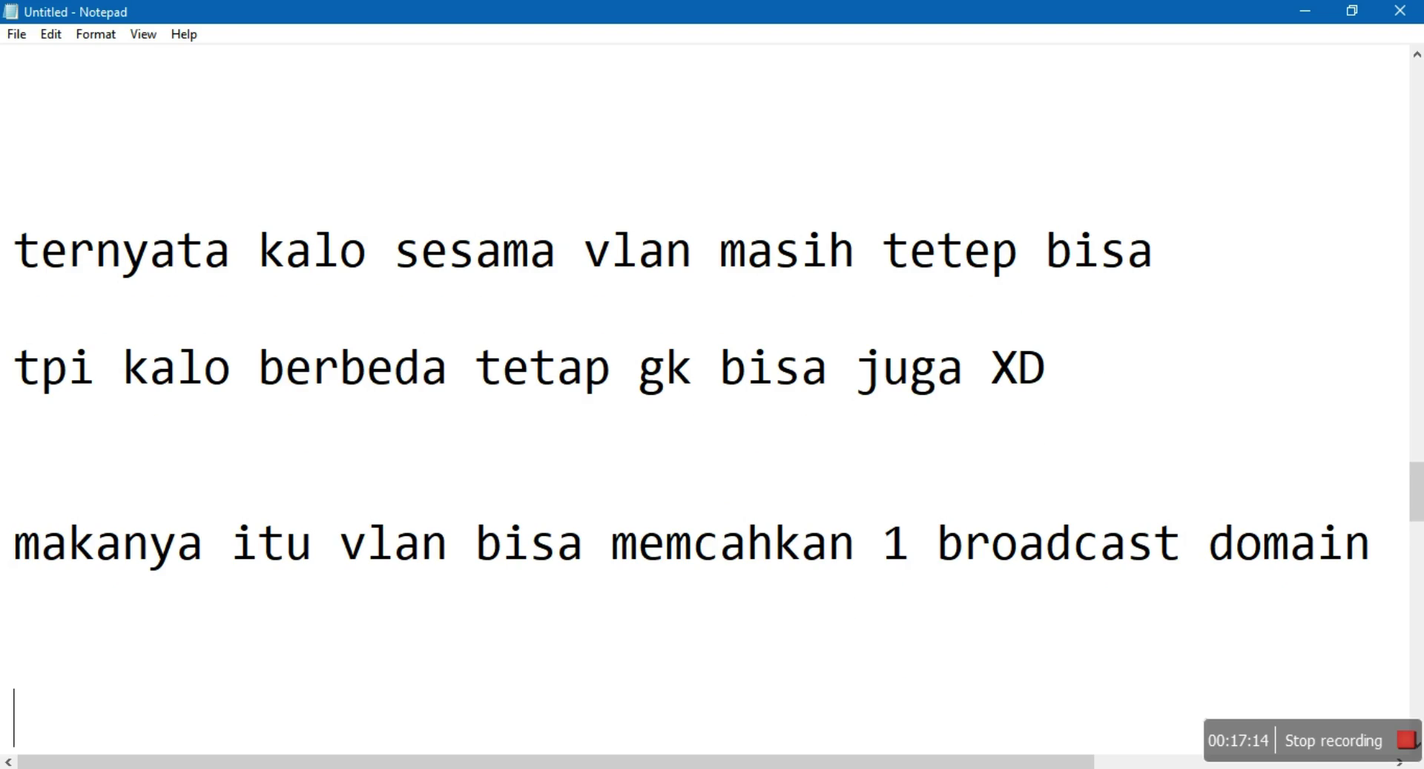
pyautogui.press('Return')
pyautogui.press('Return')
pyautogui.press('Return')
pyautogui.press('Return')
pyautogui.press('Return')
pyautogui.press('Return')
pyautogui.press('Return')
pyautogui.press('Return')
pyautogui.press('Return')
pyautogui.press('Up')
pyautogui.press('Up')
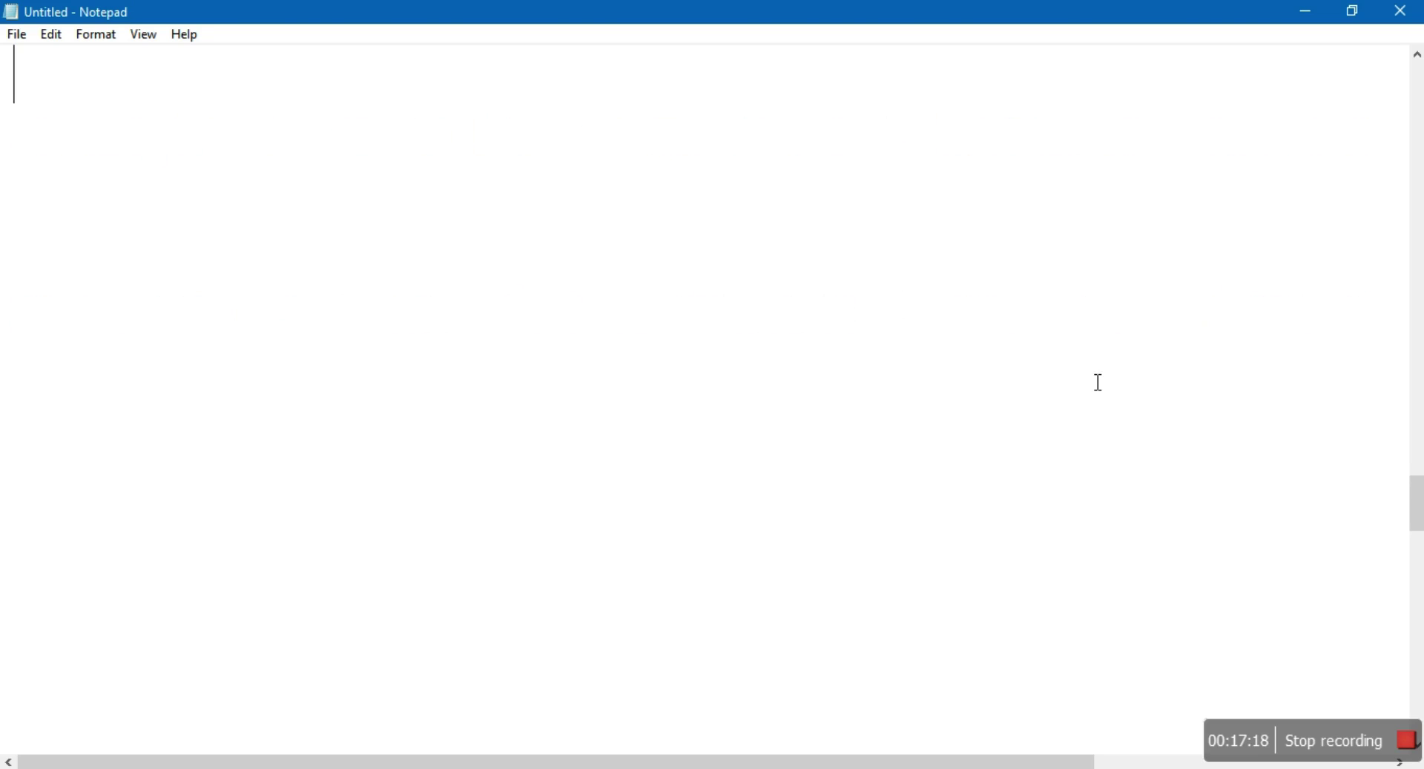
pyautogui.write('baiklah itu ')
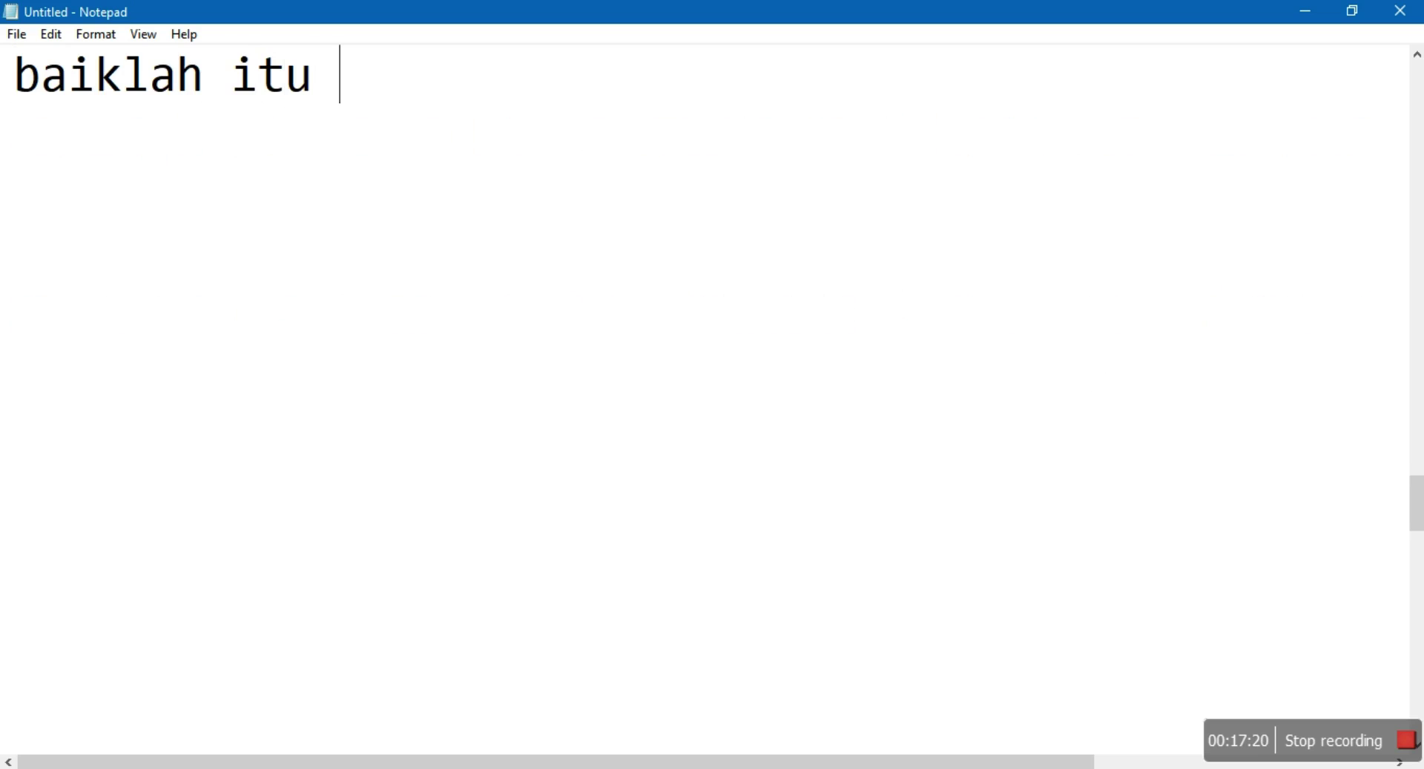
pyautogui.write('saja ')
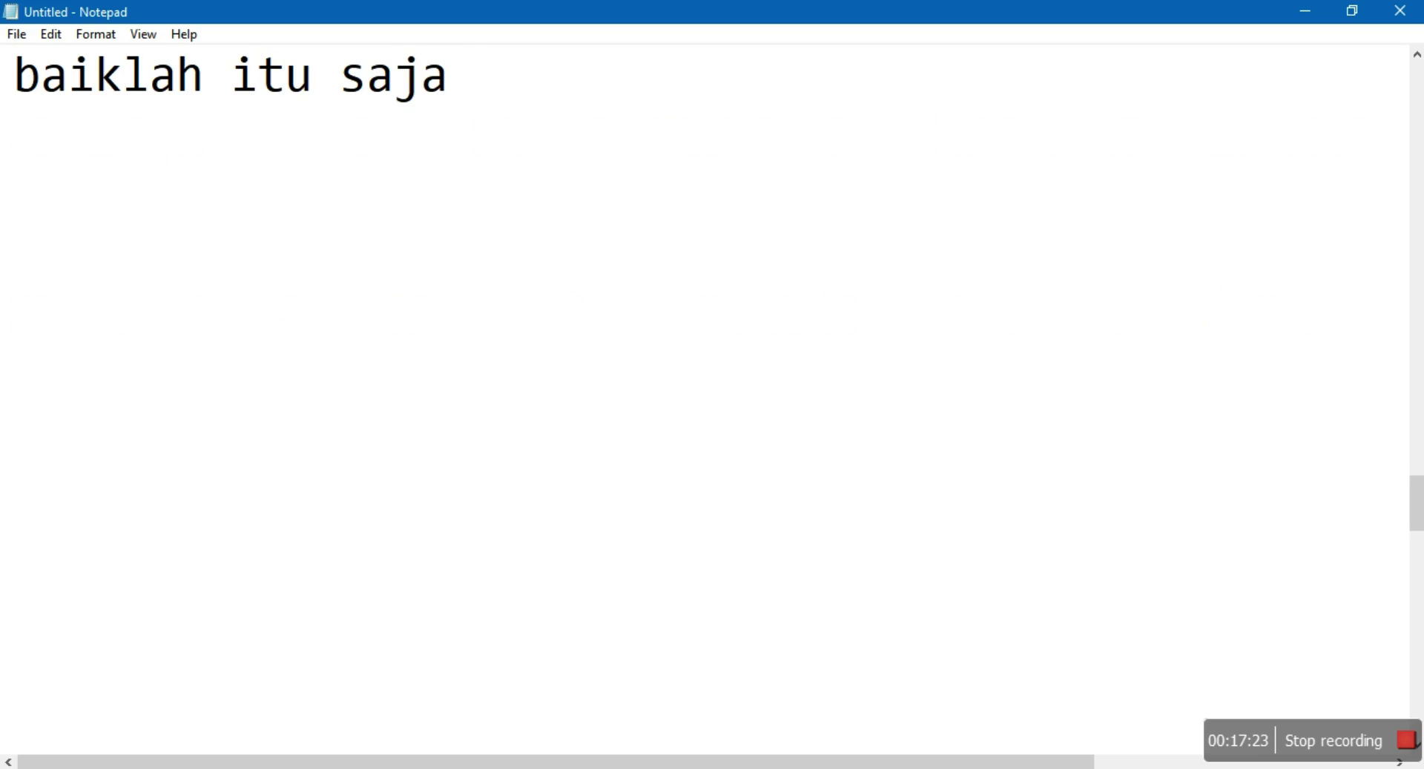
pyautogui.write('kawan, sem')
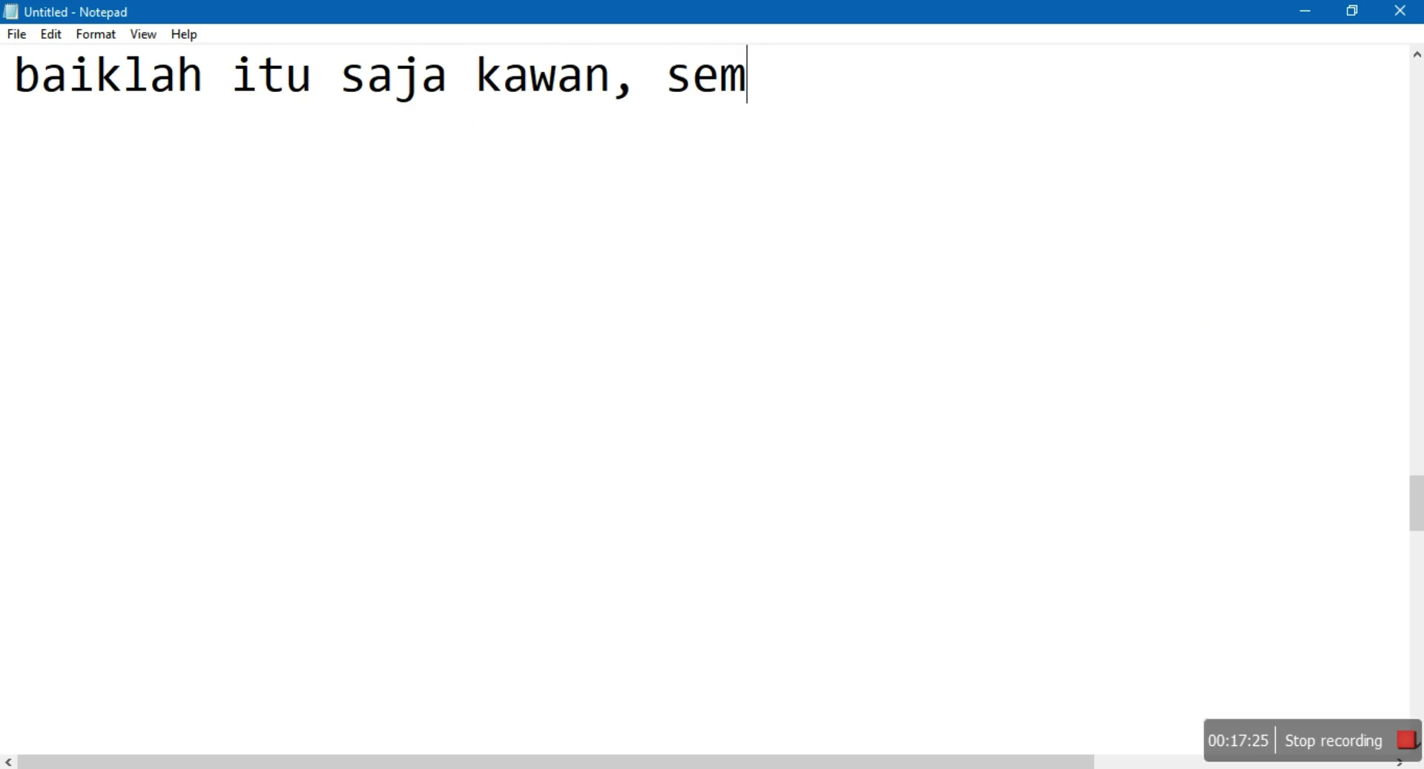
pyautogui.write('oga ber')
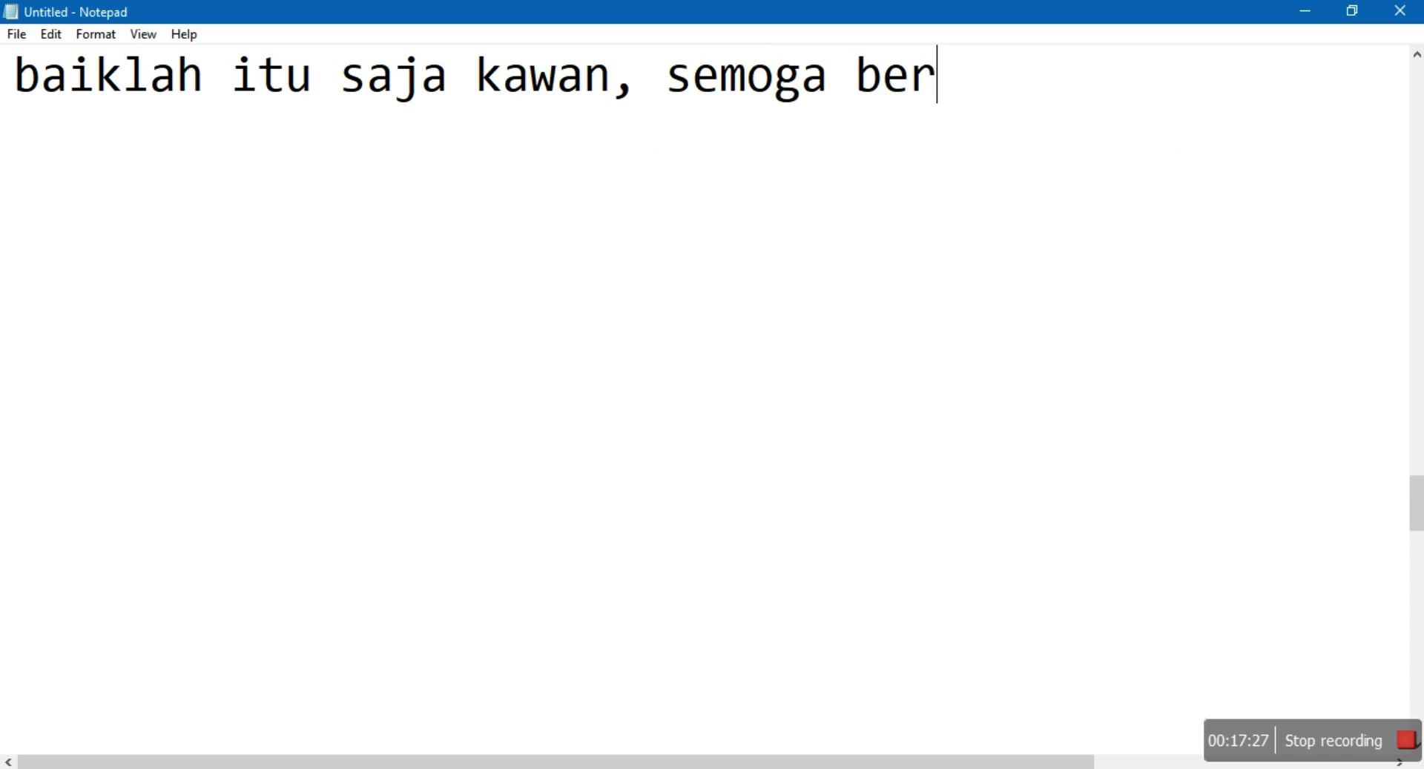
pyautogui.write('manfaa')
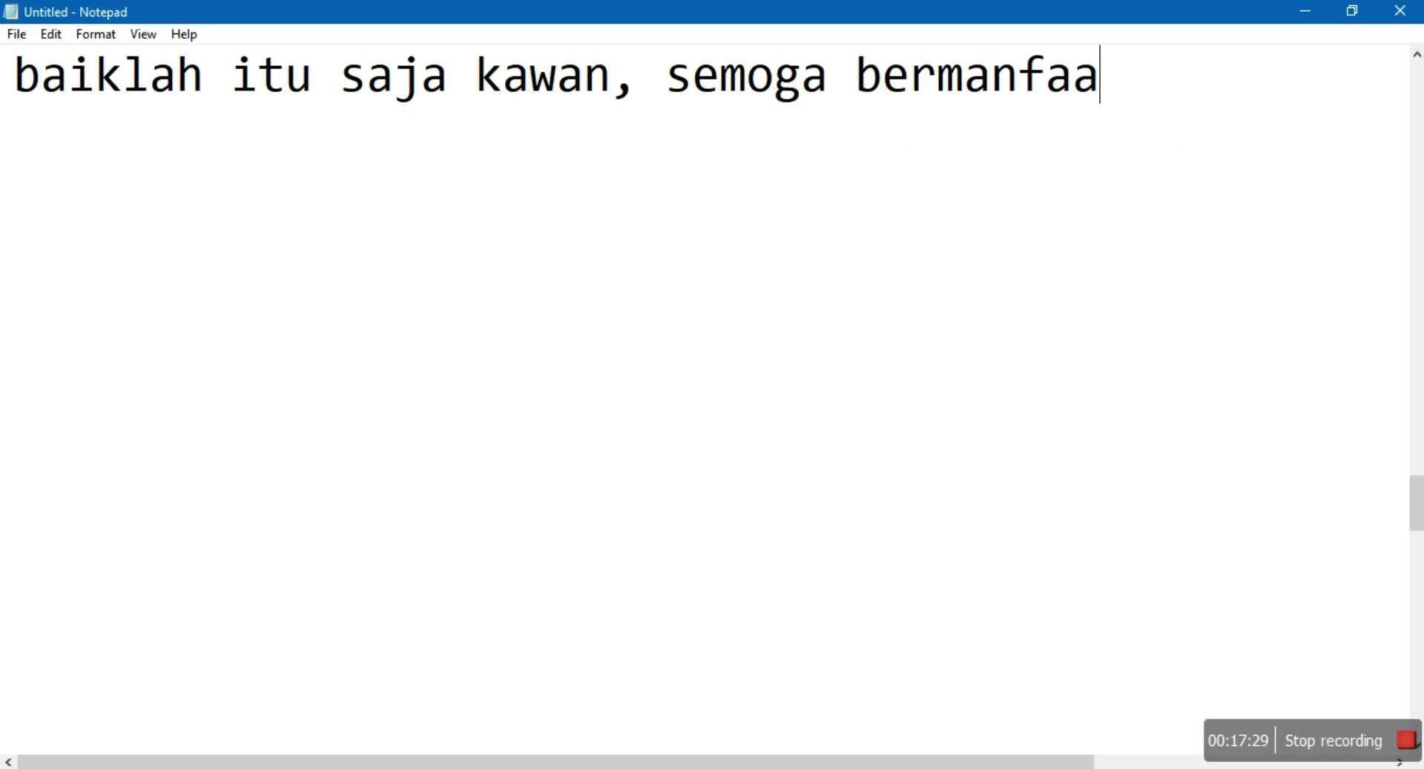
pyautogui.write('t.')
# Add the sign-off "cheers !!! :D" below the closing line, separated by a blank line
pyautogui.press('Return')
pyautogui.write('chee')
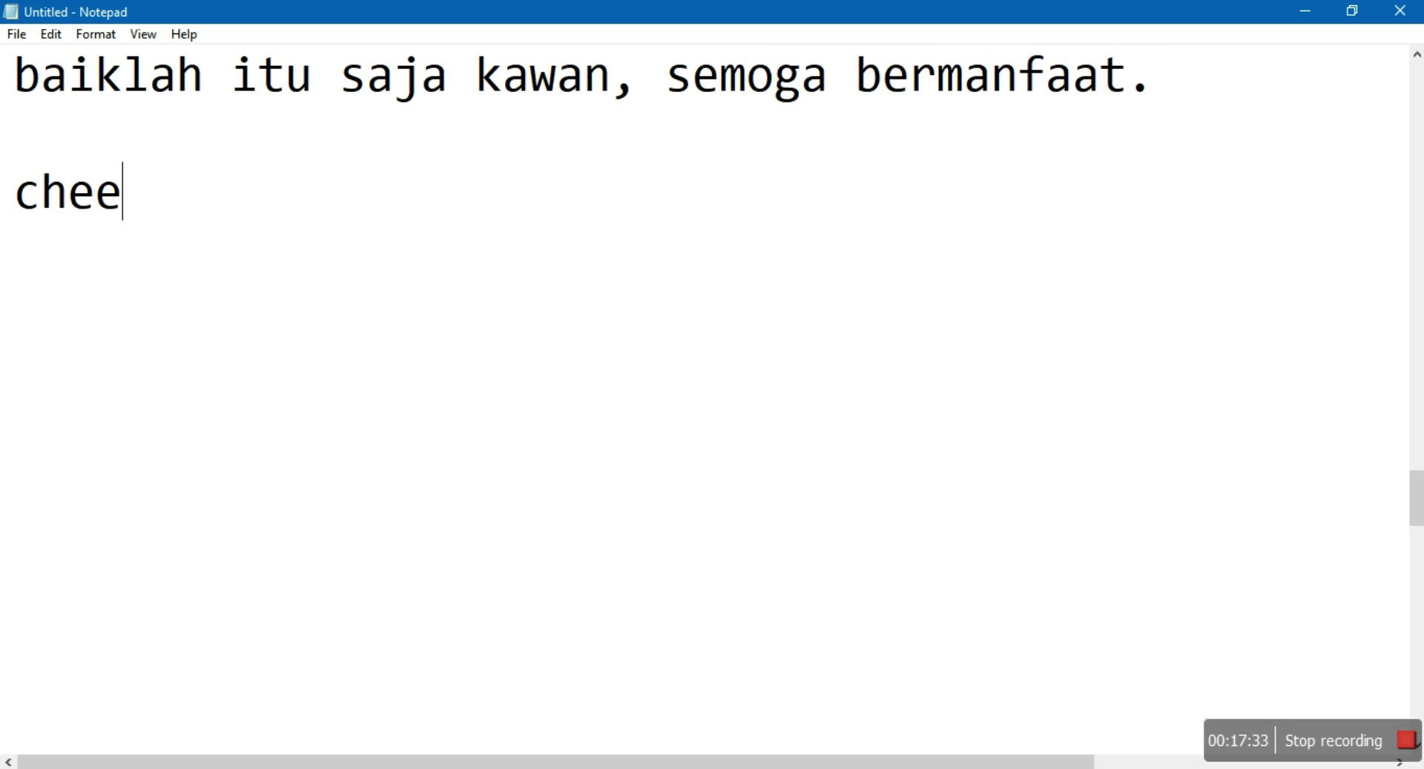
pyautogui.write('rs !!! :D')
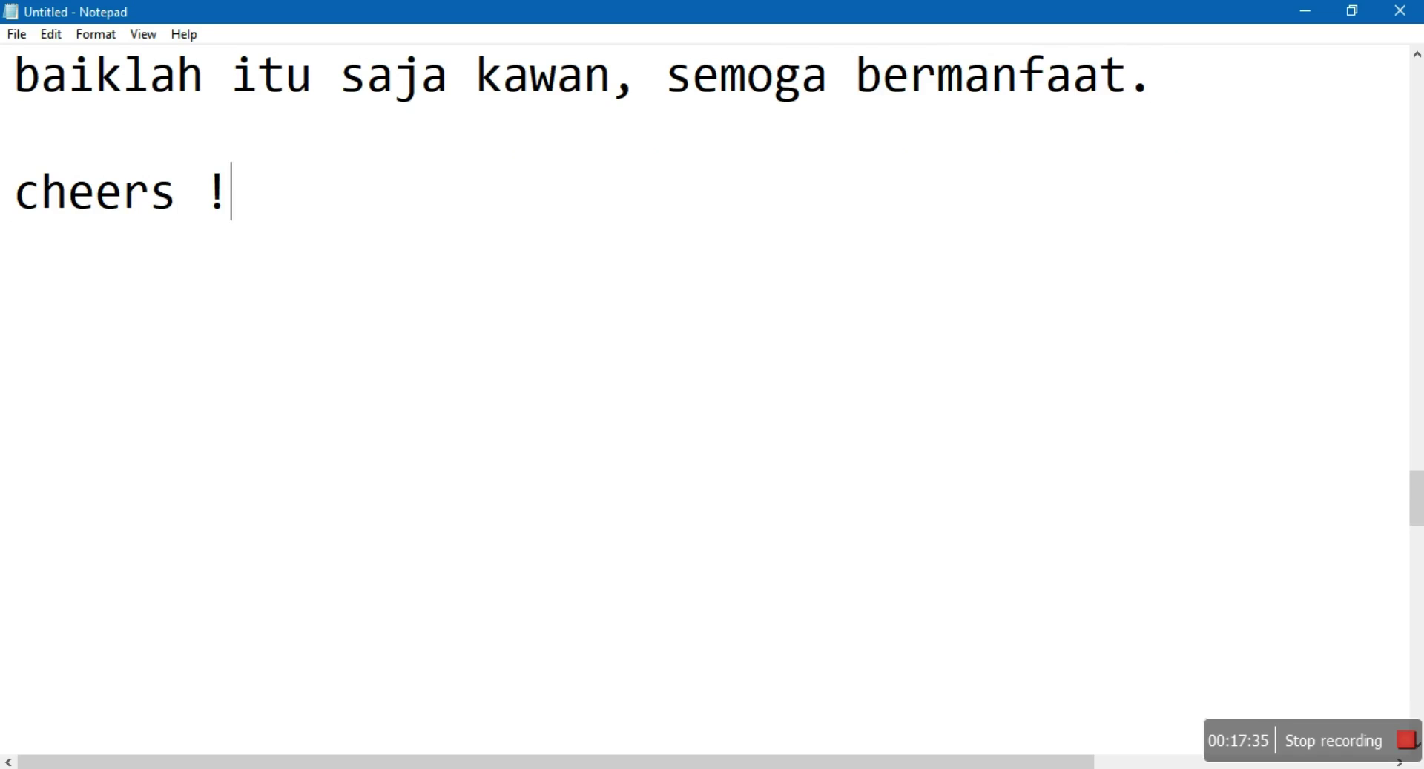